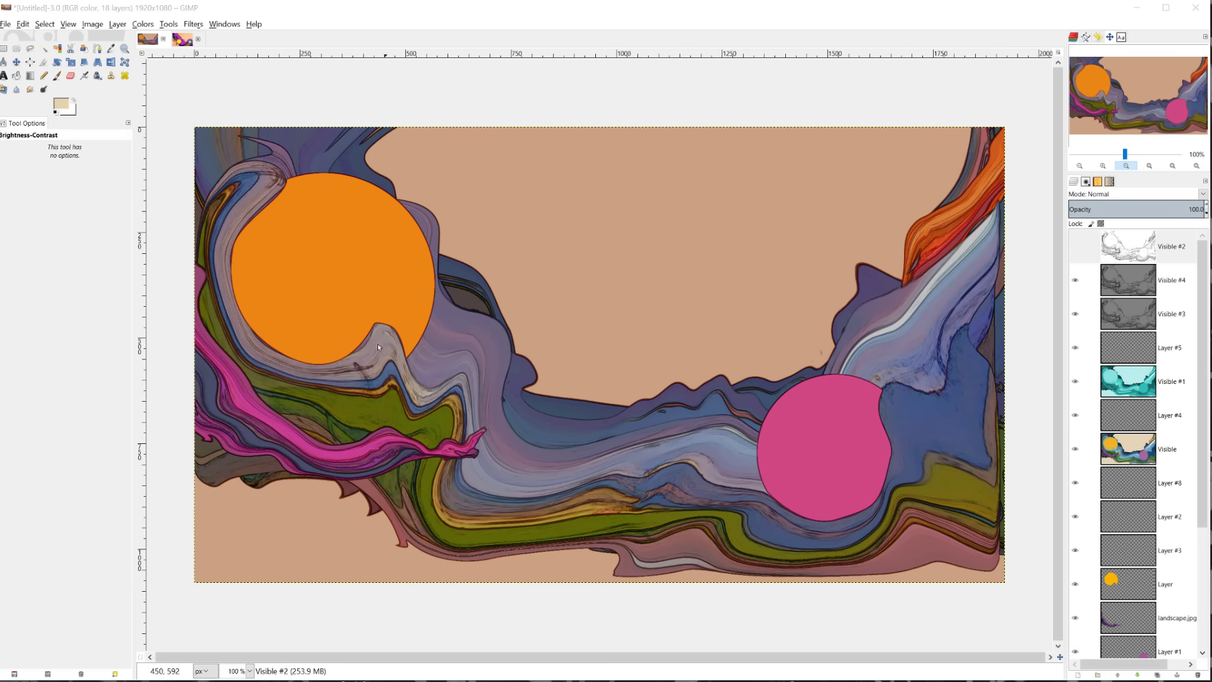
# Show and hide the Visible #2 sketch layer, then flip between the tumblr reference and the composition.
pyautogui.click(1076, 247)
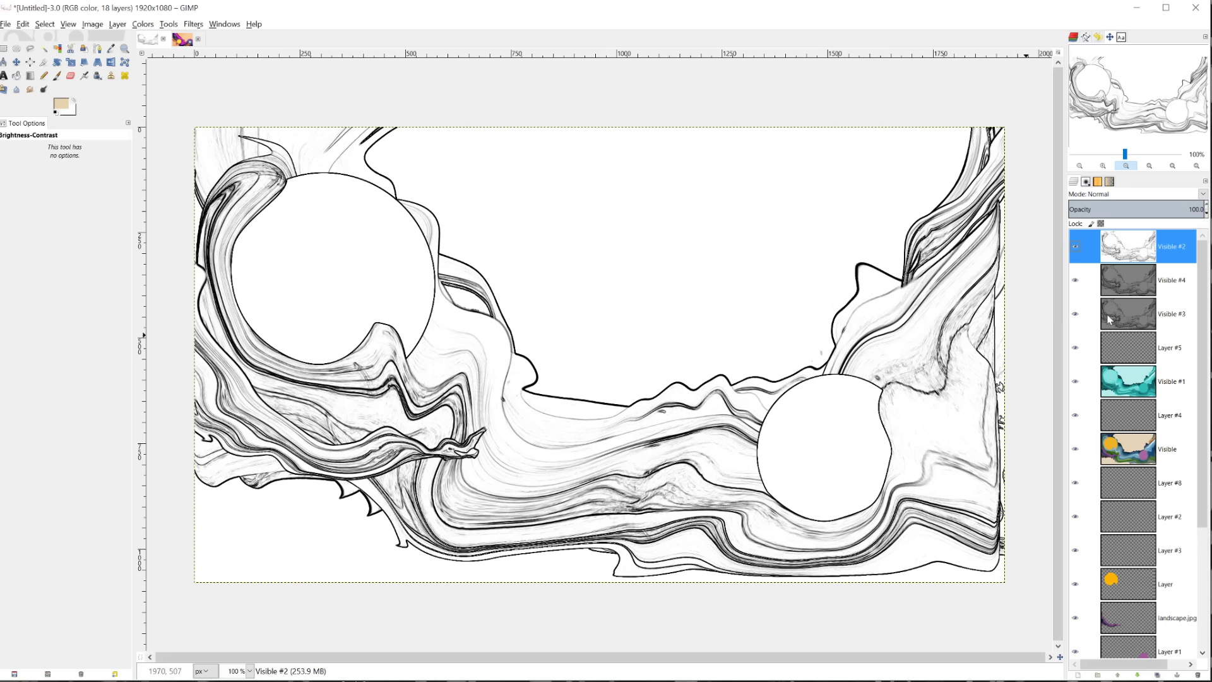
pyautogui.click(1076, 247)
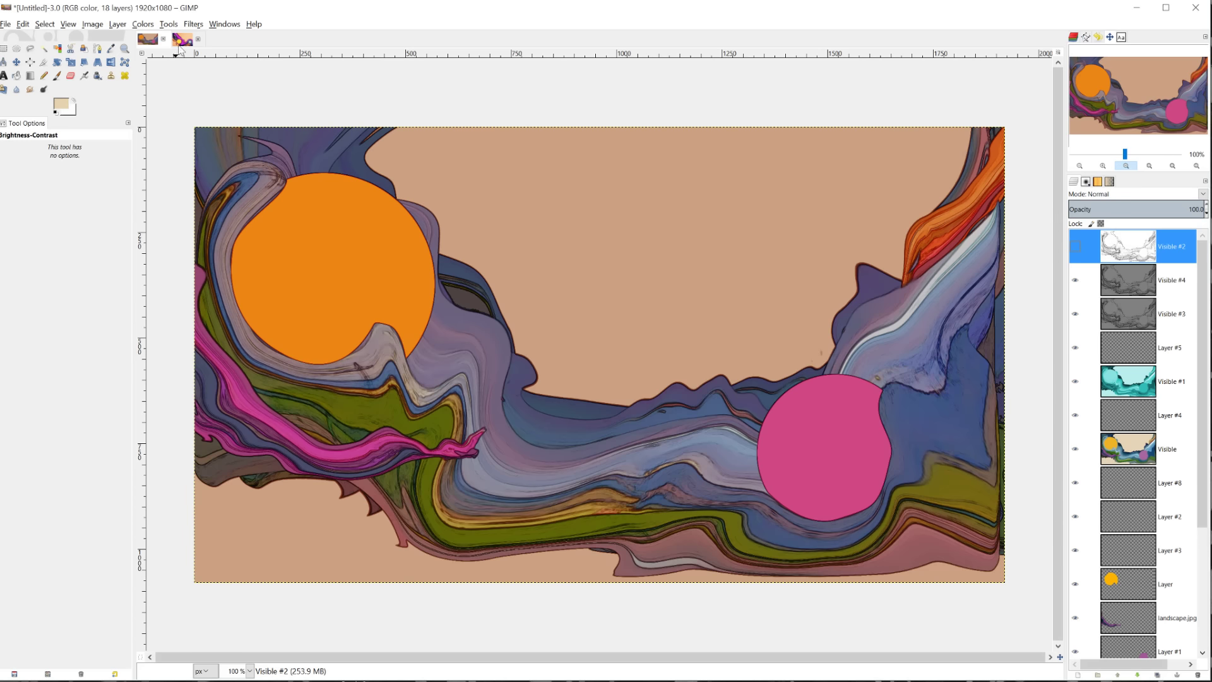
pyautogui.click(182, 41)
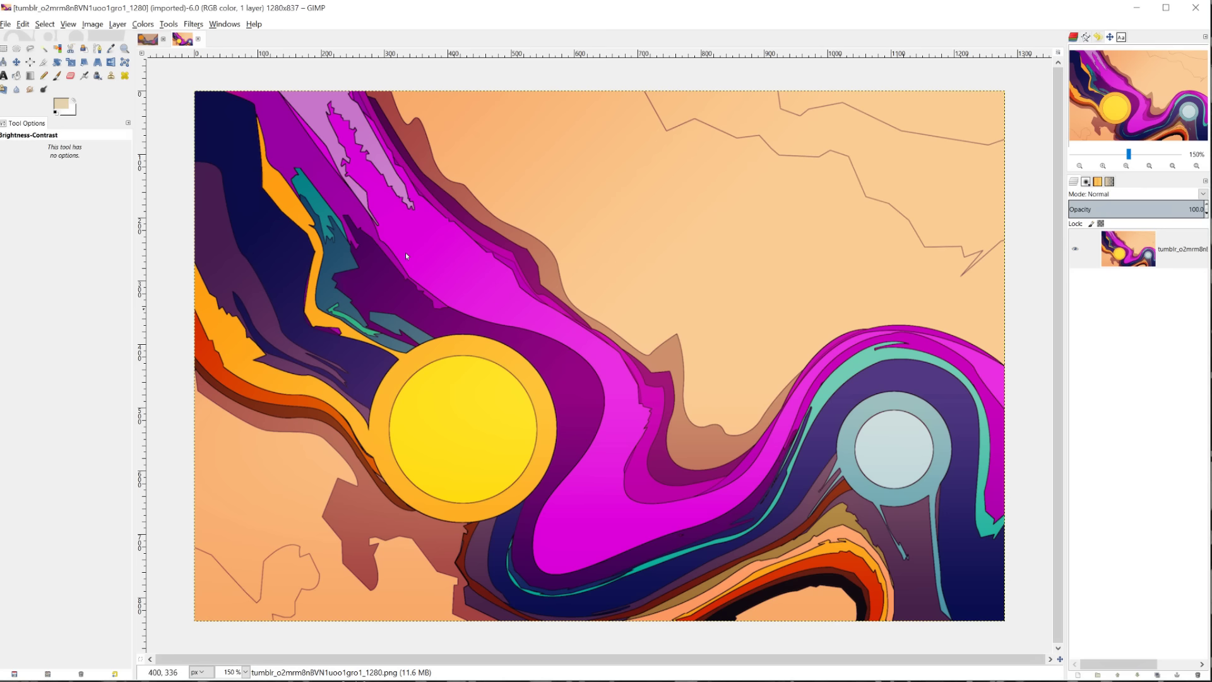
pyautogui.click(148, 40)
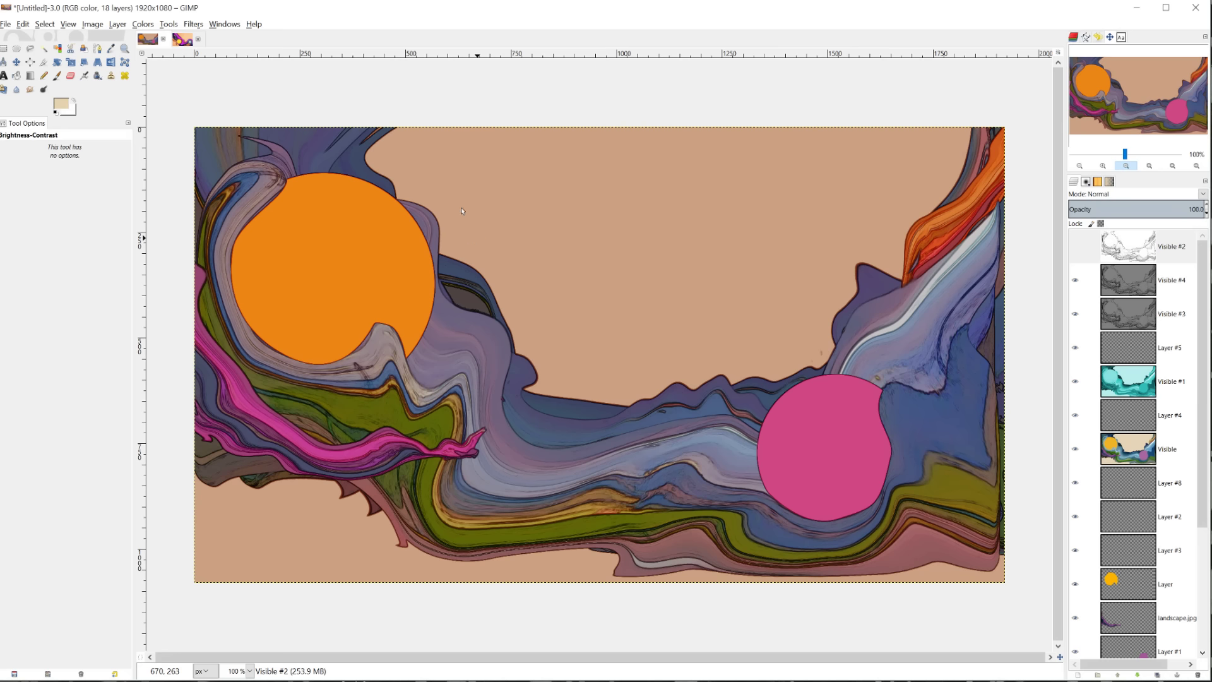
pyautogui.click(183, 41)
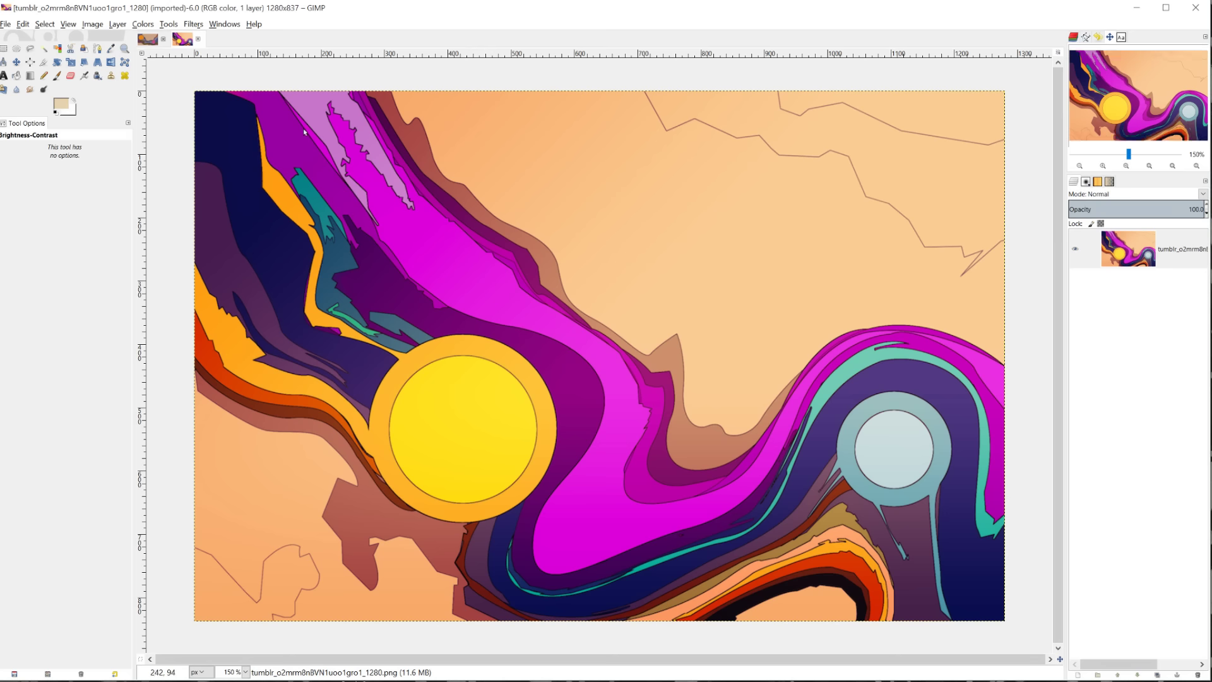
pyautogui.hotkey('alt', '1')
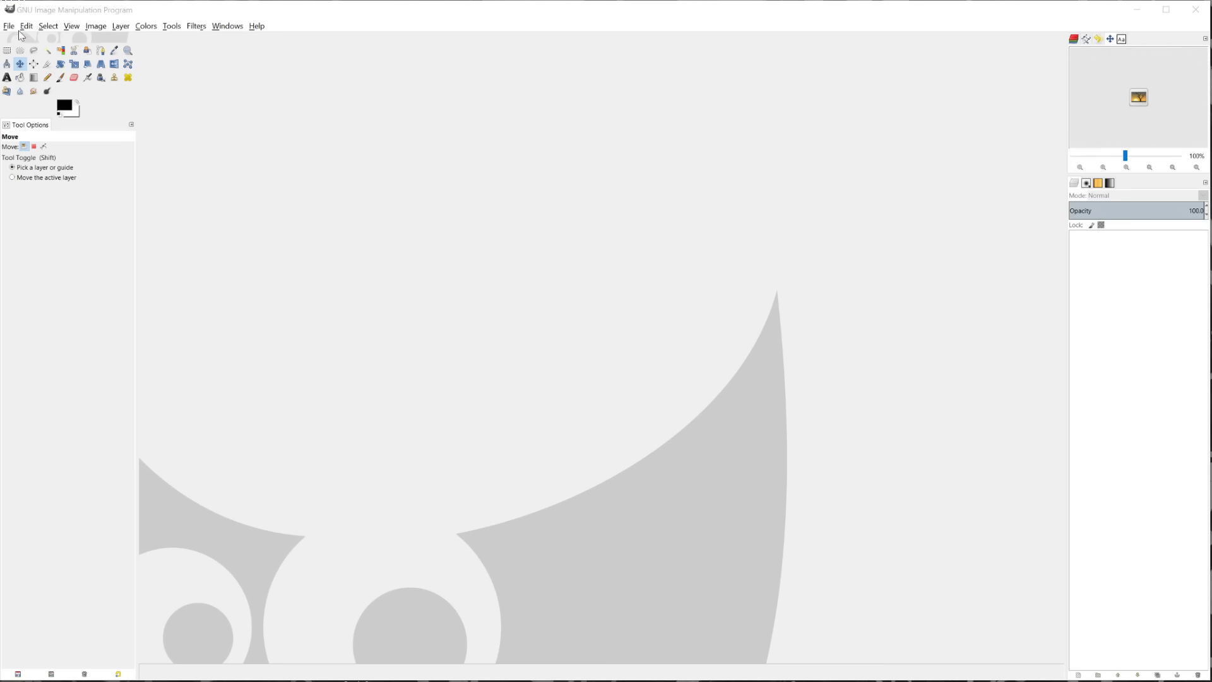
# Create a new 1920×1080 image and select its Background layer.
pyautogui.click(9, 26)
pyautogui.click(22, 40)
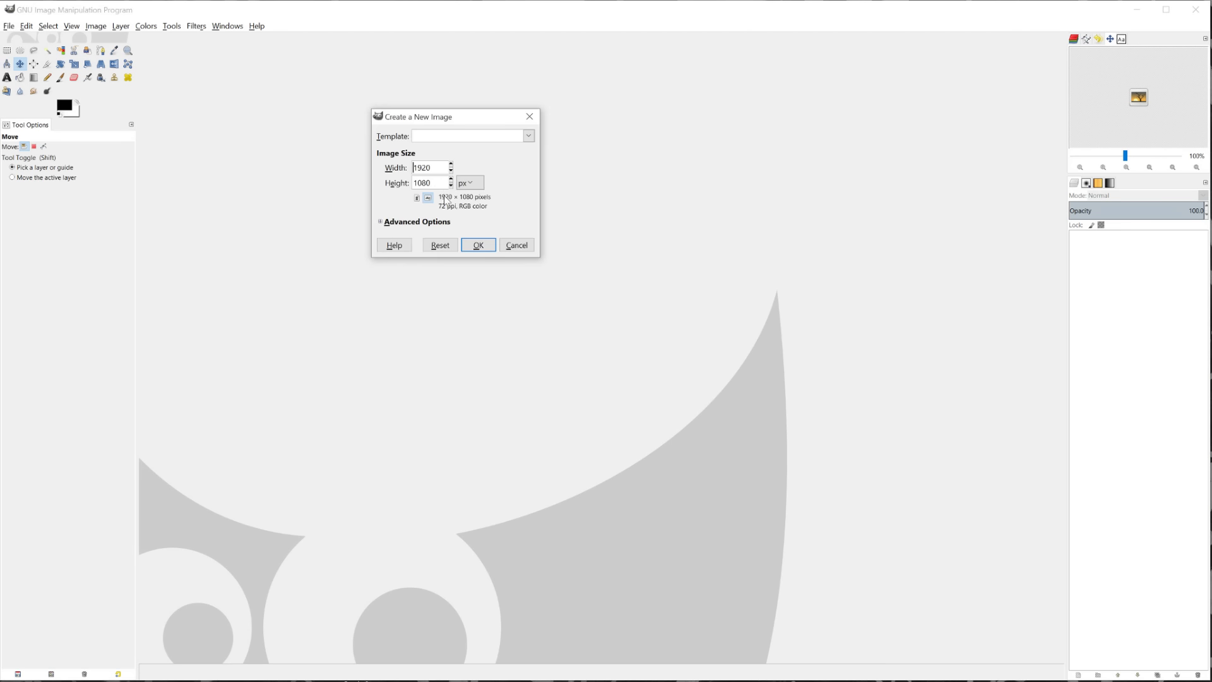
pyautogui.click(479, 245)
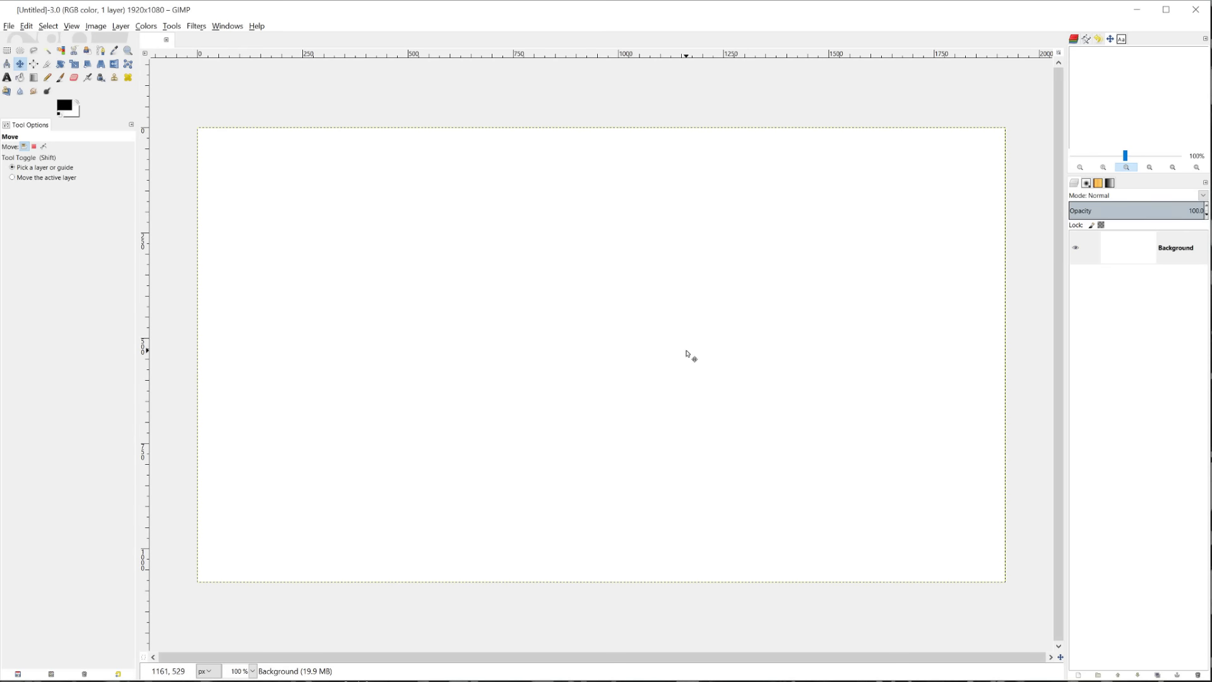
pyautogui.click(1155, 250)
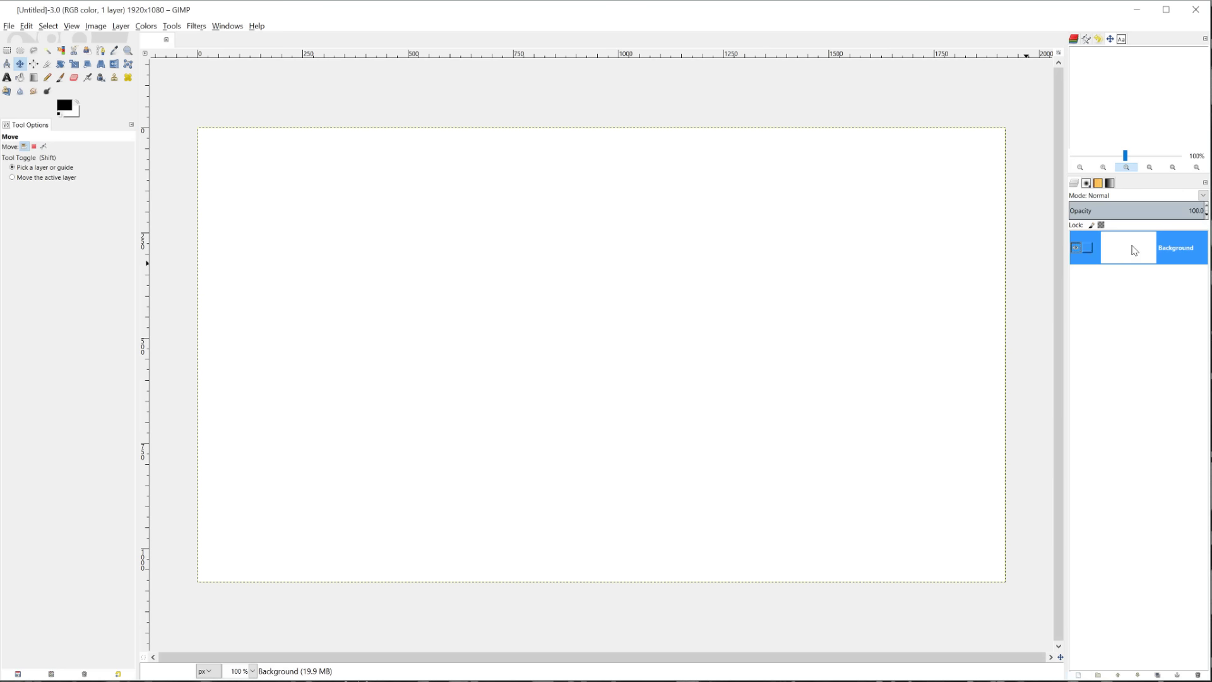
# Open landscape.jpg as a layer, accepting the colour-profile conversion.
pyautogui.click(9, 25)
pyautogui.click(30, 80)
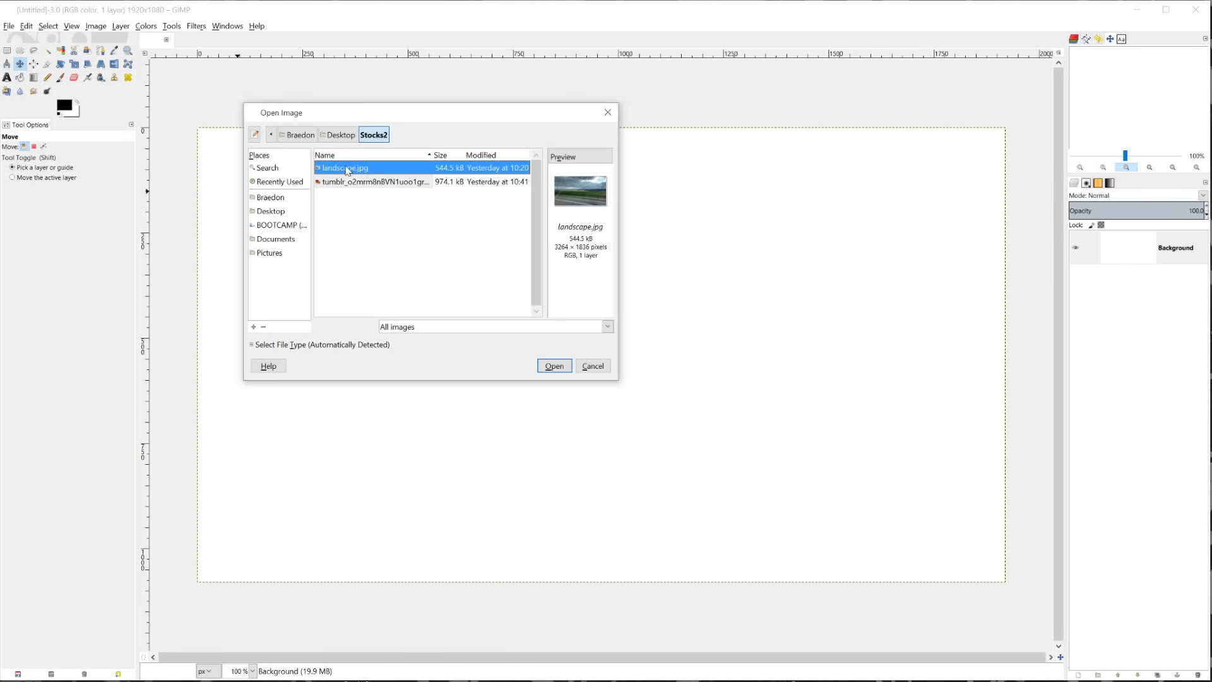
pyautogui.click(556, 368)
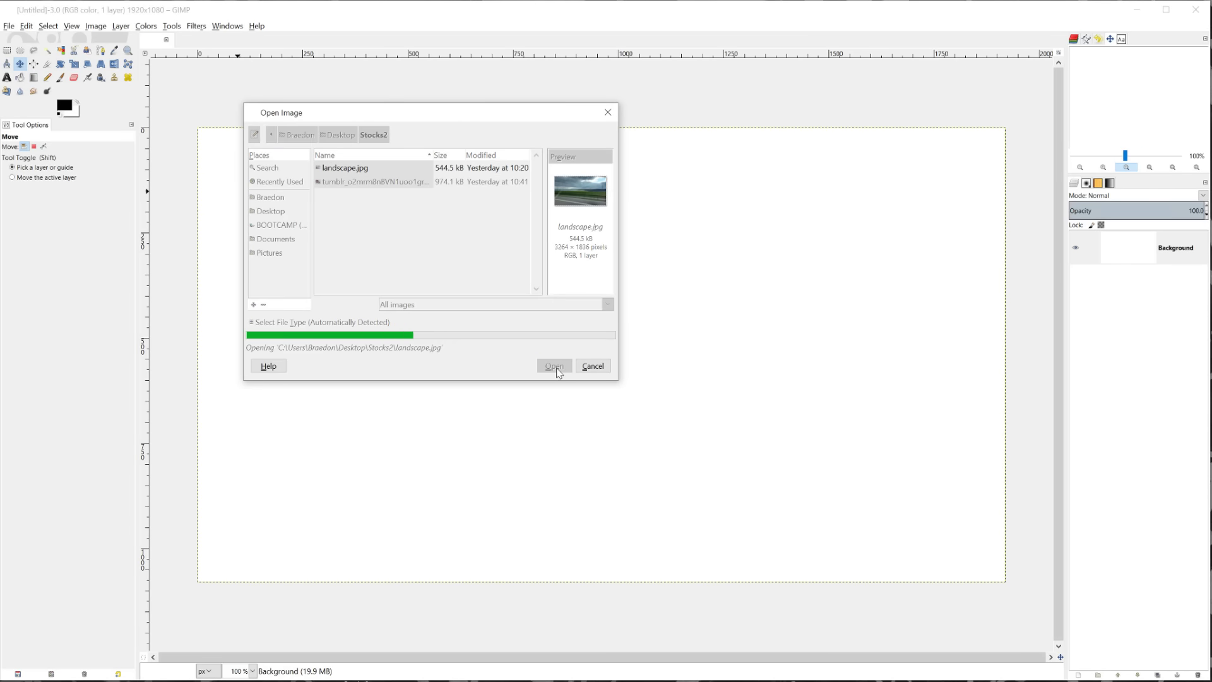
pyautogui.click(679, 432)
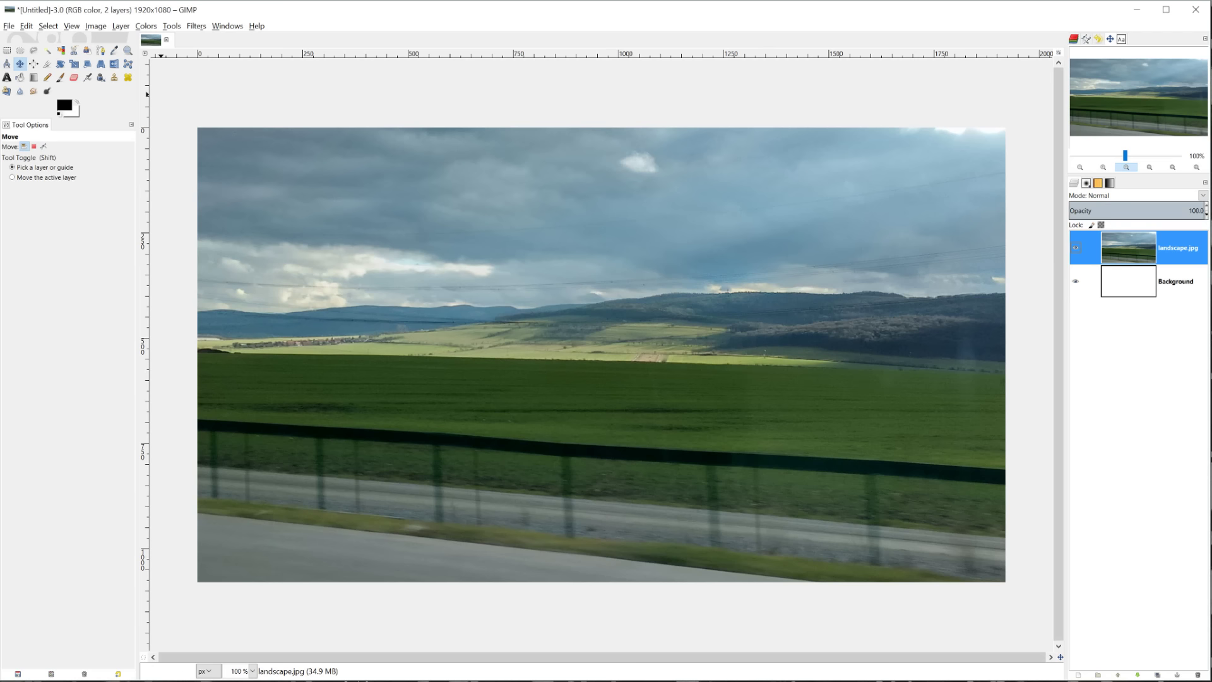
# Scale the landscape layer to 2011×1131, keeping its aspect ratio.
pyautogui.hotkey('shift', 's')
pyautogui.click(464, 281)
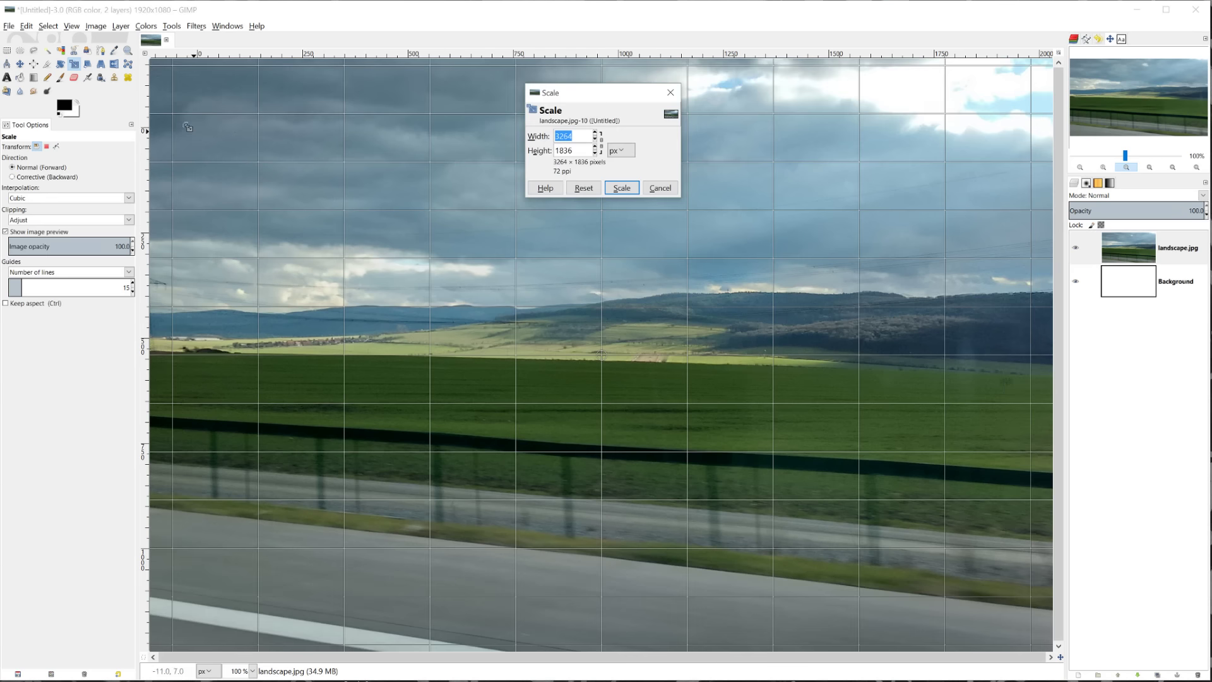
pyautogui.moveTo(187, 127); pyautogui.dragTo(520, 282)
pyautogui.press('Return')
pyautogui.press('m')
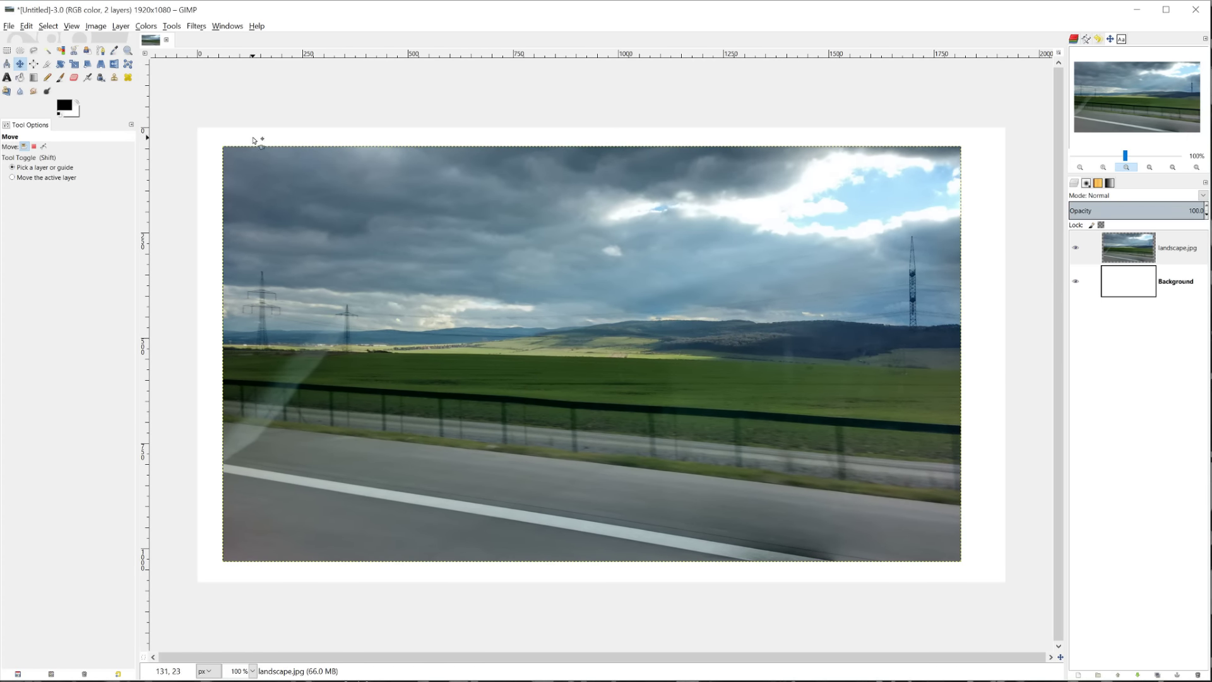
# Fit the landscape layer boundary to the image size.
pyautogui.click(121, 25)
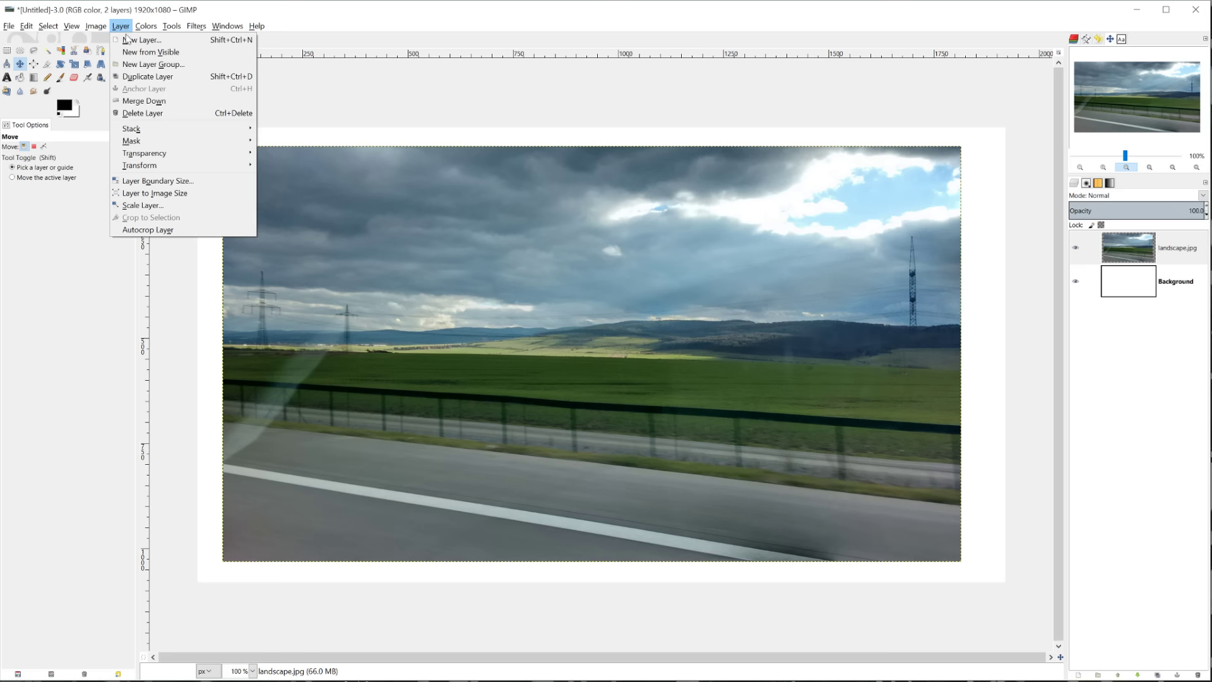
pyautogui.click(158, 193)
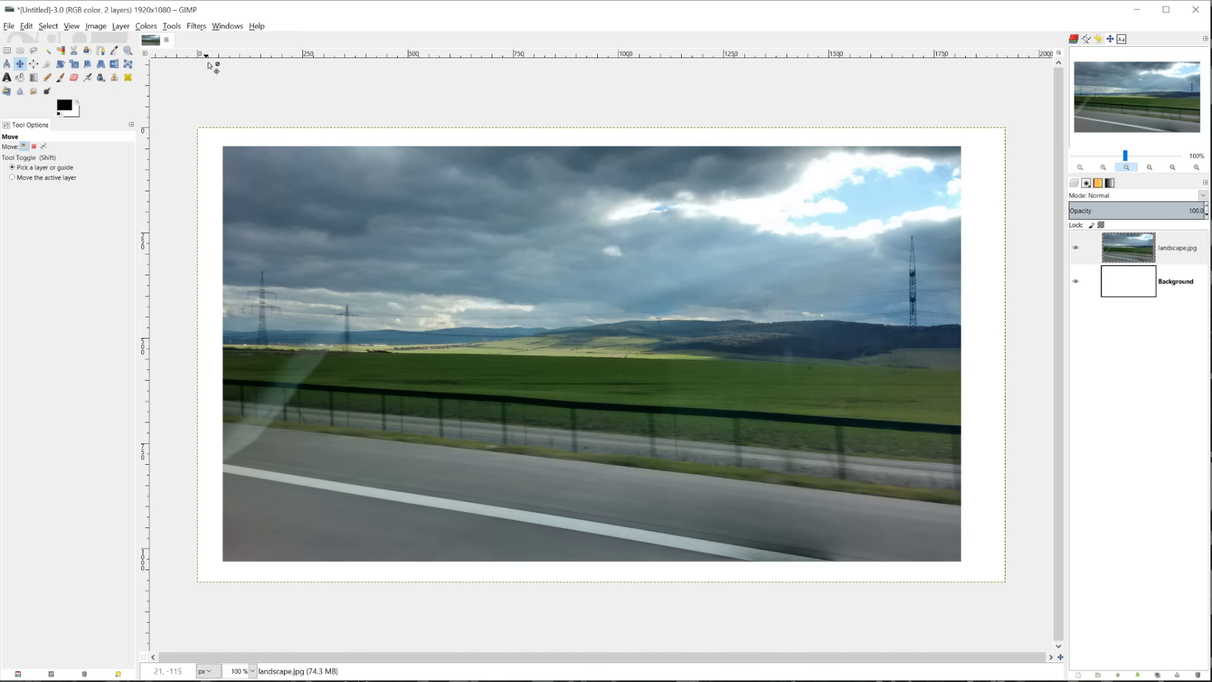
pyautogui.click(196, 26)
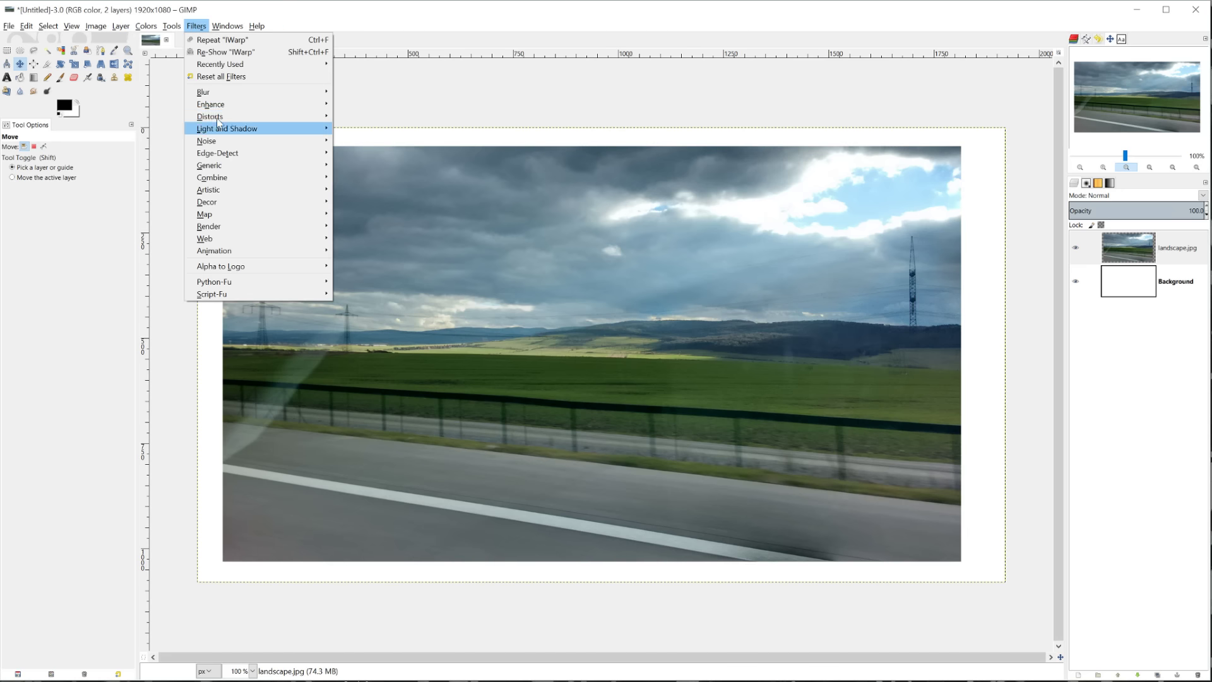
# Warp the landscape with IWarp Move strokes, swirling sky and blue areas toward the upper left.
pyautogui.moveTo(215, 116)
pyautogui.click(365, 187)
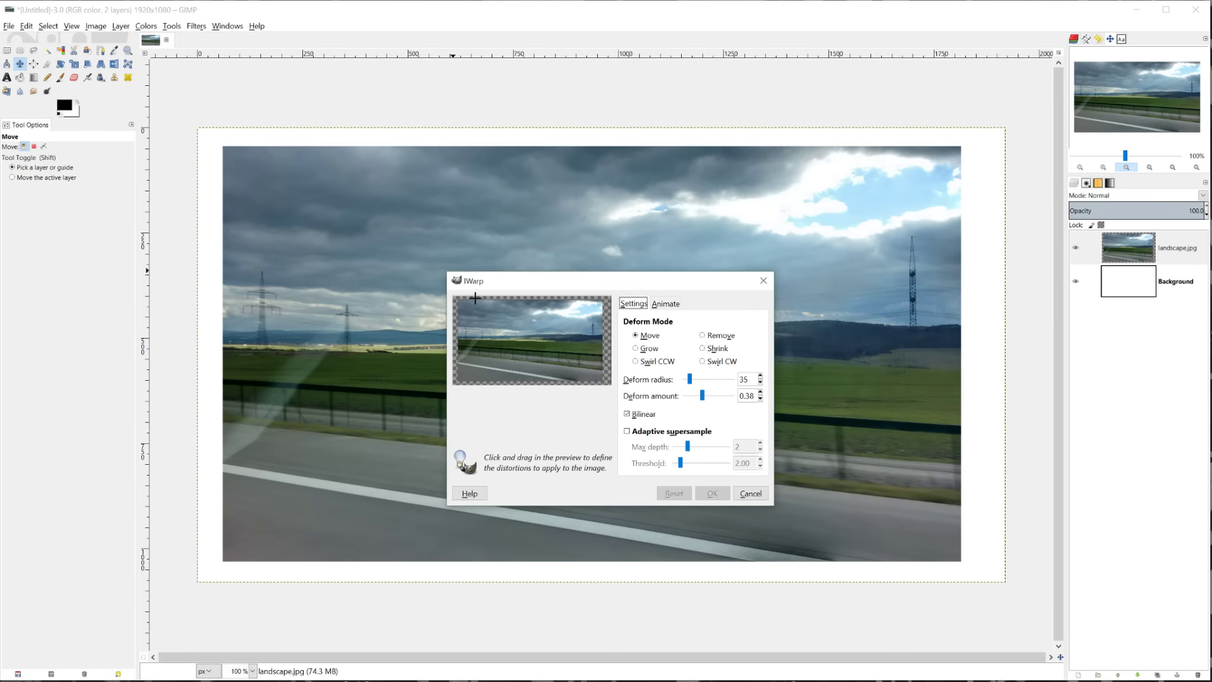
pyautogui.moveTo(475, 298)
pyautogui.mouseDown()
pyautogui.moveTo(474, 330)
pyautogui.moveTo(475, 300)
pyautogui.moveTo(473, 313)
pyautogui.moveTo(462, 301)
pyautogui.moveTo(464, 337)
pyautogui.moveTo(471, 325)
pyautogui.moveTo(490, 344)
pyautogui.moveTo(495, 326)
pyautogui.moveTo(466, 341)
pyautogui.moveTo(498, 335)
pyautogui.moveTo(500, 352)
pyautogui.moveTo(514, 338)
pyautogui.moveTo(506, 352)
pyautogui.moveTo(513, 337)
pyautogui.moveTo(460, 342)
pyautogui.moveTo(450, 328)
pyautogui.moveTo(455, 340)
pyautogui.moveTo(461, 310)
pyautogui.moveTo(504, 314)
pyautogui.moveTo(511, 300)
pyautogui.moveTo(533, 337)
pyautogui.moveTo(459, 380)
pyautogui.moveTo(483, 362)
pyautogui.moveTo(462, 380)
pyautogui.moveTo(514, 371)
pyautogui.moveTo(514, 353)
pyautogui.moveTo(553, 338)
pyautogui.moveTo(574, 300)
pyautogui.moveTo(548, 325)
pyautogui.moveTo(525, 304)
pyautogui.moveTo(534, 325)
pyautogui.moveTo(539, 307)
pyautogui.moveTo(543, 329)
pyautogui.moveTo(578, 317)
pyautogui.moveTo(563, 373)
pyautogui.moveTo(569, 345)
pyautogui.moveTo(586, 358)
pyautogui.moveTo(563, 378)
pyautogui.mouseUp()
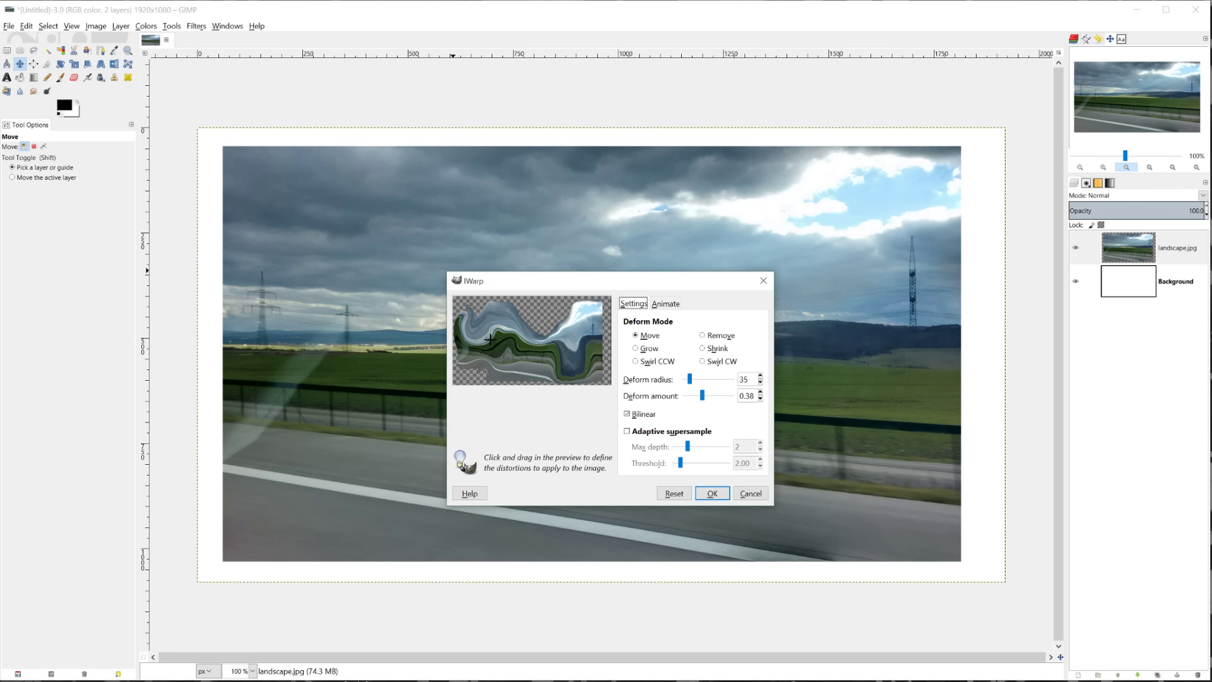
pyautogui.moveTo(478, 321)
pyautogui.mouseDown()
pyautogui.moveTo(492, 344)
pyautogui.moveTo(476, 347)
pyautogui.moveTo(496, 349)
pyautogui.moveTo(487, 338)
pyautogui.mouseUp()
pyautogui.moveTo(564, 368)
pyautogui.mouseDown()
pyautogui.moveTo(551, 347)
pyautogui.moveTo(551, 360)
pyautogui.moveTo(552, 348)
pyautogui.moveTo(534, 360)
pyautogui.moveTo(563, 343)
pyautogui.moveTo(553, 360)
pyautogui.moveTo(575, 362)
pyautogui.moveTo(583, 344)
pyautogui.moveTo(604, 371)
pyautogui.moveTo(586, 332)
pyautogui.moveTo(603, 355)
pyautogui.moveTo(557, 323)
pyautogui.moveTo(569, 321)
pyautogui.moveTo(543, 324)
pyautogui.moveTo(568, 343)
pyautogui.moveTo(559, 313)
pyautogui.moveTo(579, 327)
pyautogui.moveTo(558, 306)
pyautogui.moveTo(580, 317)
pyautogui.mouseUp()
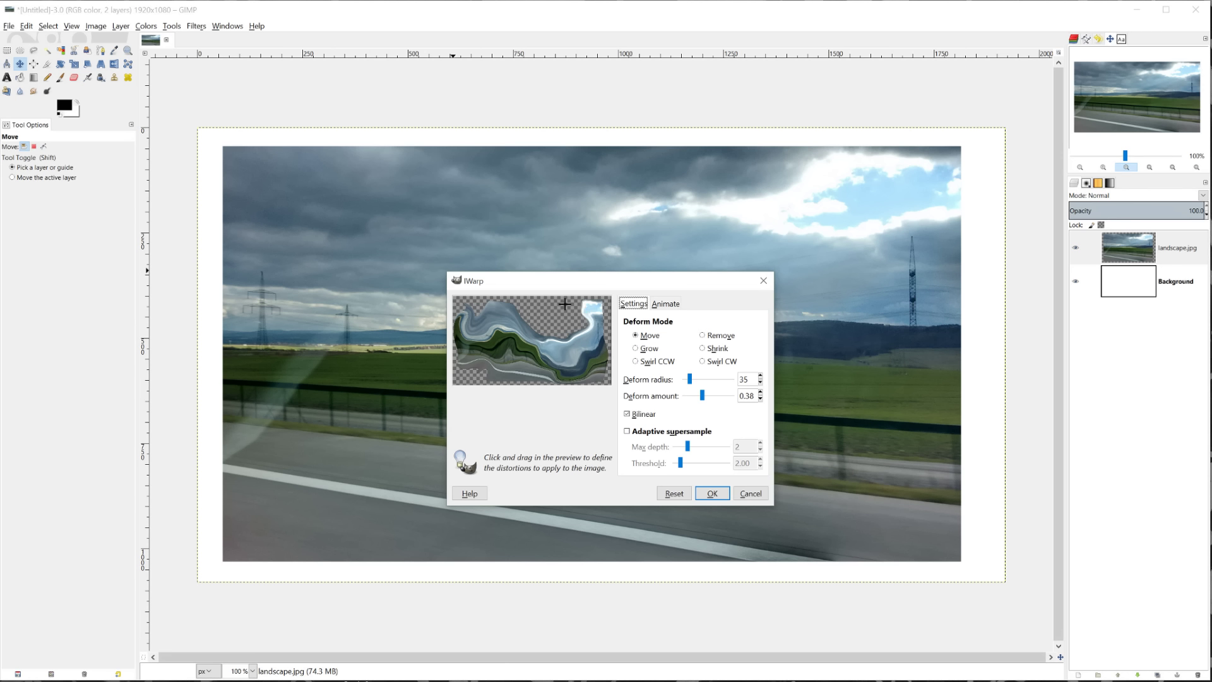
pyautogui.moveTo(562, 305)
pyautogui.mouseDown()
pyautogui.moveTo(593, 304)
pyautogui.moveTo(597, 346)
pyautogui.moveTo(577, 346)
pyautogui.mouseUp()
pyautogui.moveTo(472, 335)
pyautogui.mouseDown()
pyautogui.moveTo(456, 301)
pyautogui.moveTo(463, 338)
pyautogui.moveTo(463, 304)
pyautogui.moveTo(491, 338)
pyautogui.moveTo(519, 337)
pyautogui.moveTo(509, 344)
pyautogui.moveTo(529, 358)
pyautogui.moveTo(526, 342)
pyautogui.moveTo(518, 335)
pyautogui.moveTo(532, 370)
pyautogui.moveTo(510, 379)
pyautogui.moveTo(474, 311)
pyautogui.moveTo(535, 325)
pyautogui.moveTo(560, 347)
pyautogui.moveTo(489, 370)
pyautogui.moveTo(475, 377)
pyautogui.moveTo(502, 373)
pyautogui.moveTo(481, 385)
pyautogui.moveTo(517, 361)
pyautogui.moveTo(494, 380)
pyautogui.moveTo(543, 369)
pyautogui.moveTo(534, 381)
pyautogui.moveTo(598, 327)
pyautogui.moveTo(515, 363)
pyautogui.moveTo(512, 347)
pyautogui.moveTo(554, 372)
pyautogui.moveTo(587, 359)
pyautogui.mouseUp()
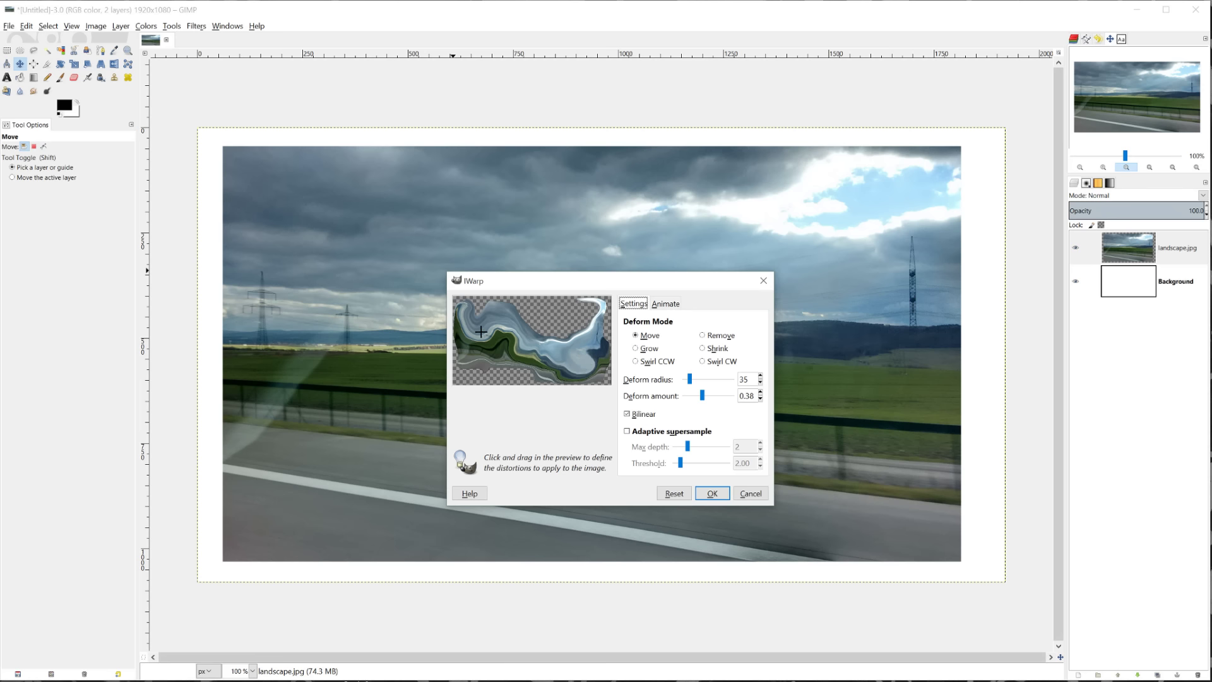
pyautogui.click(714, 493)
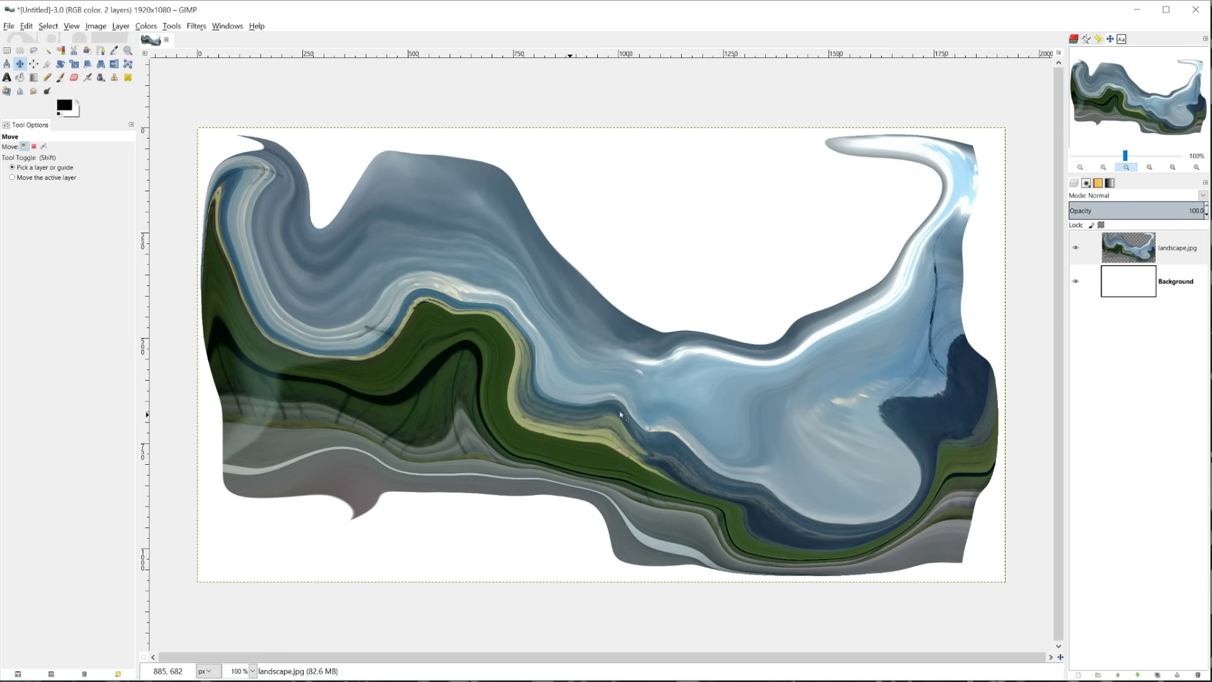
# Raise the warped landscape layer's saturation to 100 in Hue-Saturation, nudging the hue slightly.
pyautogui.click(1127, 253)
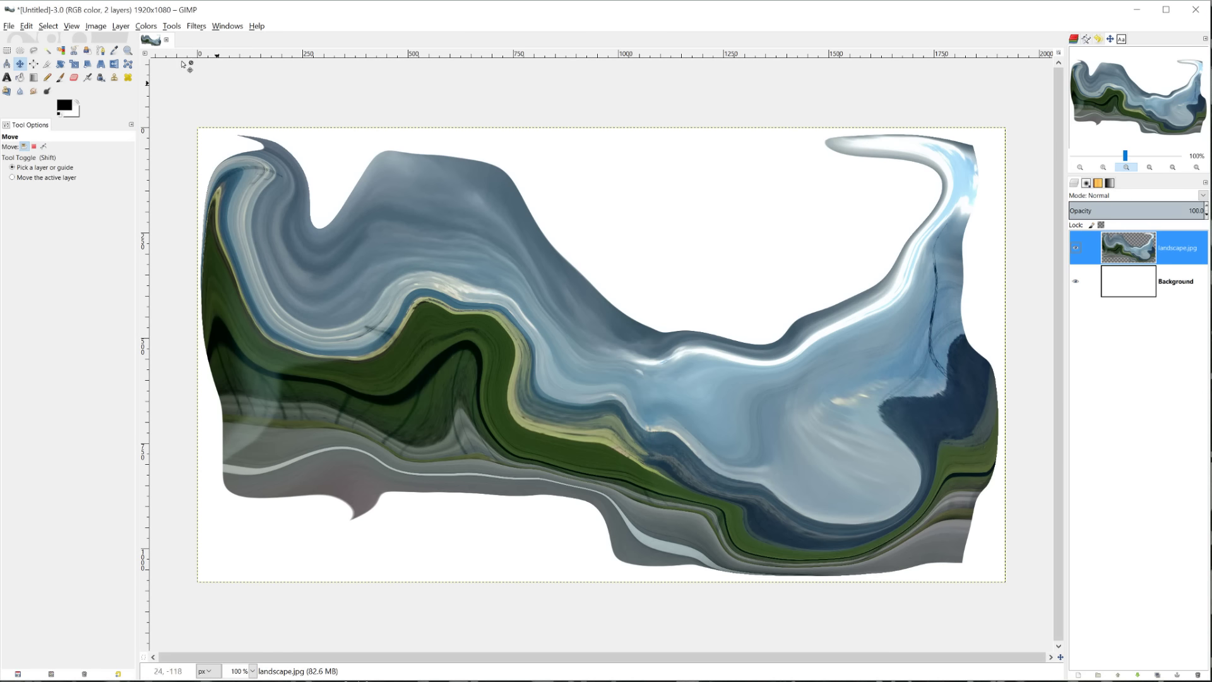
pyautogui.click(141, 27)
pyautogui.click(172, 52)
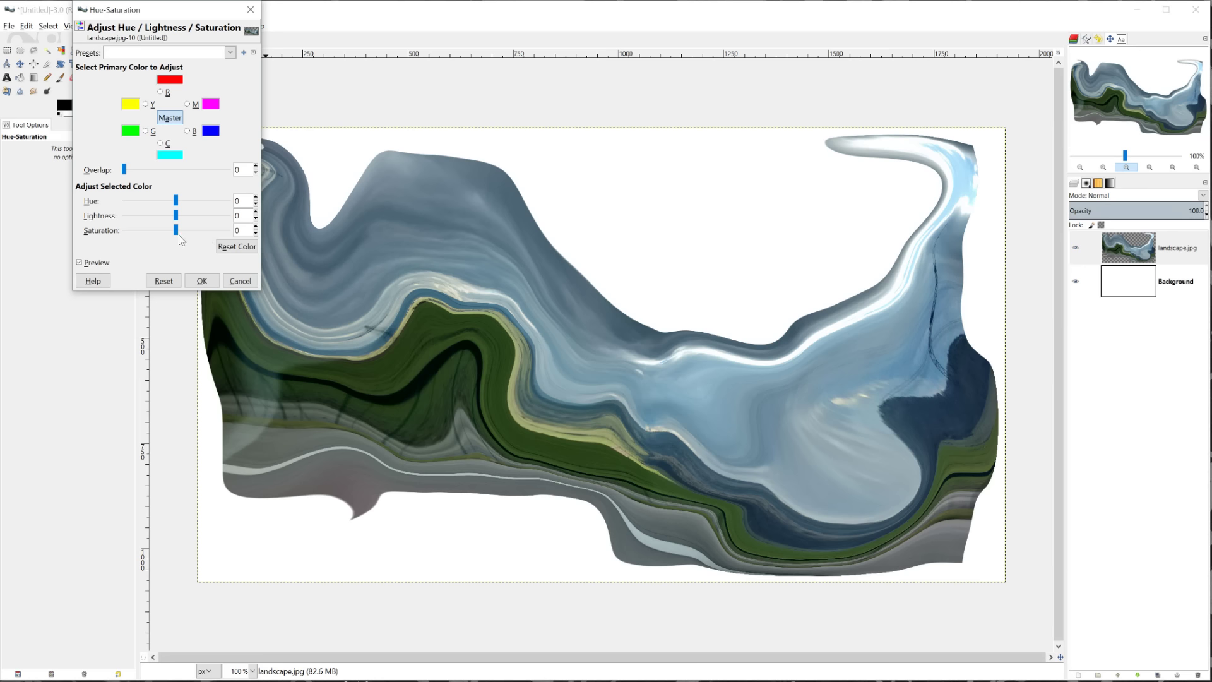
pyautogui.moveTo(178, 231); pyautogui.dragTo(257, 233)
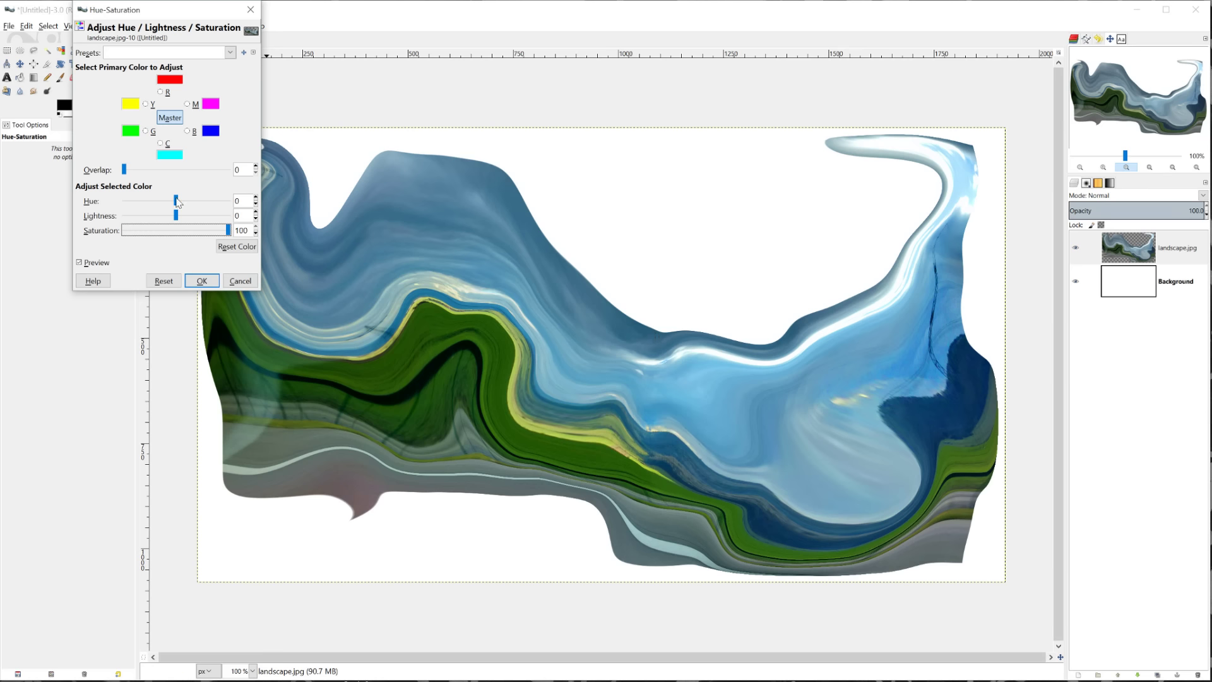
pyautogui.moveTo(177, 204)
pyautogui.mouseDown()
pyautogui.moveTo(214, 202)
pyautogui.moveTo(176, 204)
pyautogui.mouseUp()
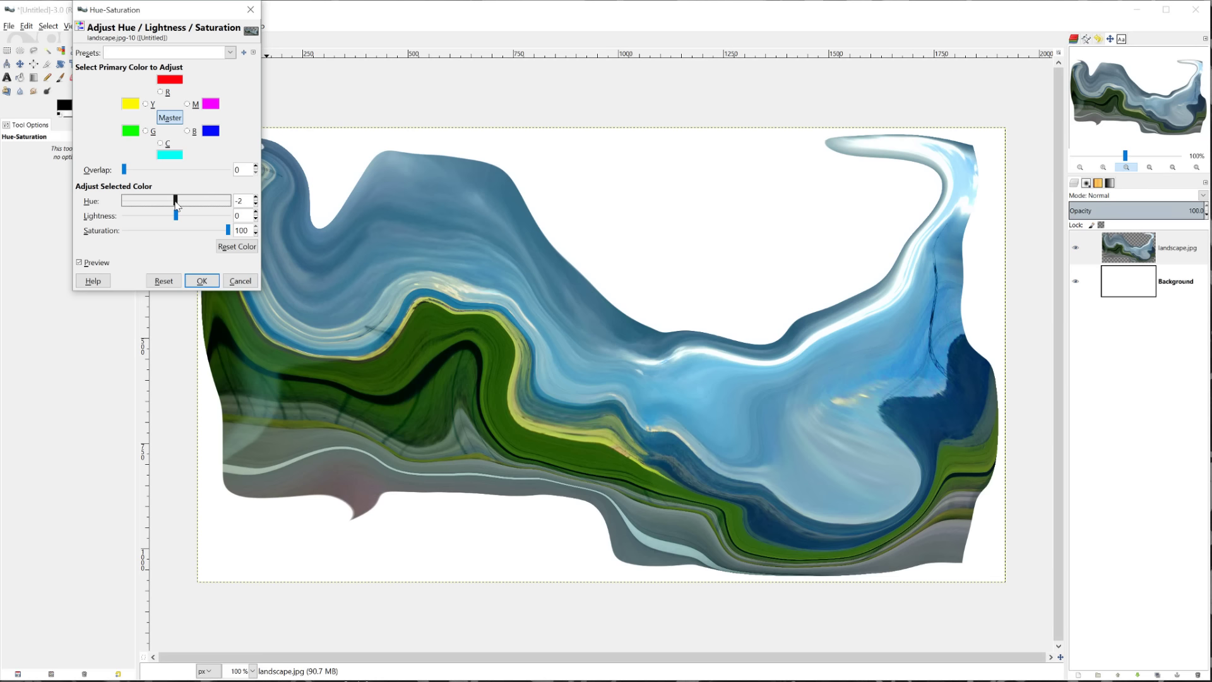
pyautogui.click(208, 282)
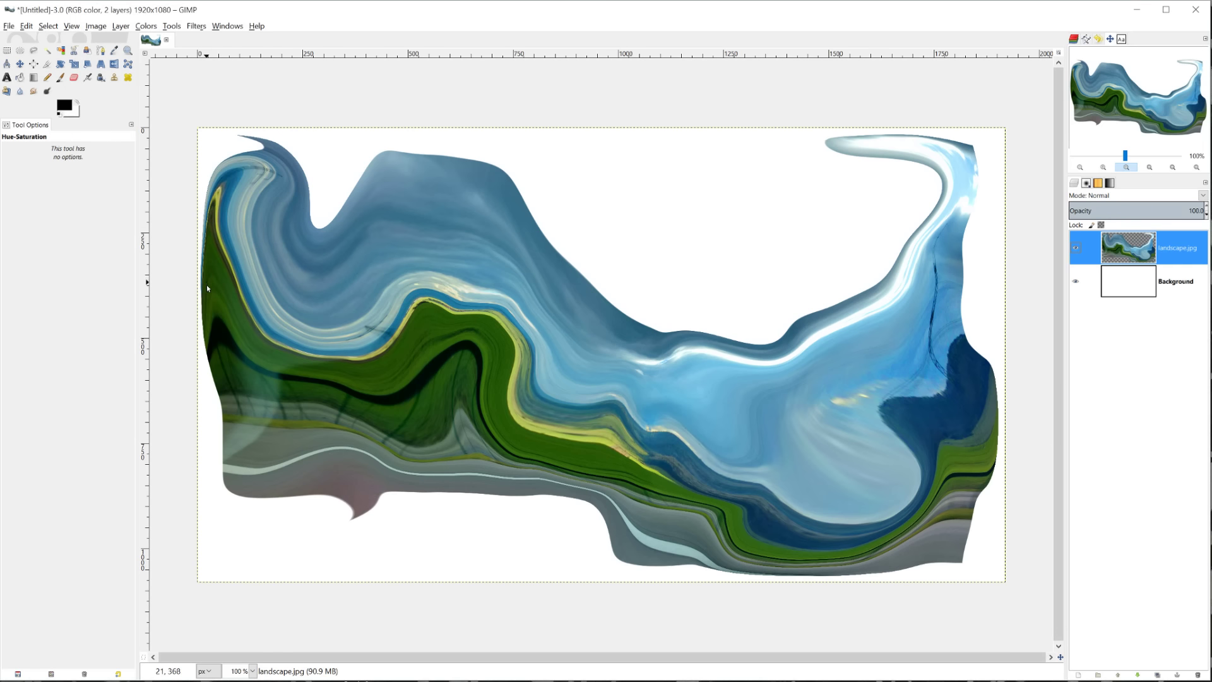
# Draw a vertical light cyan d7f9ff to greyish-blue gradient on the Background layer.
pyautogui.click(1141, 295)
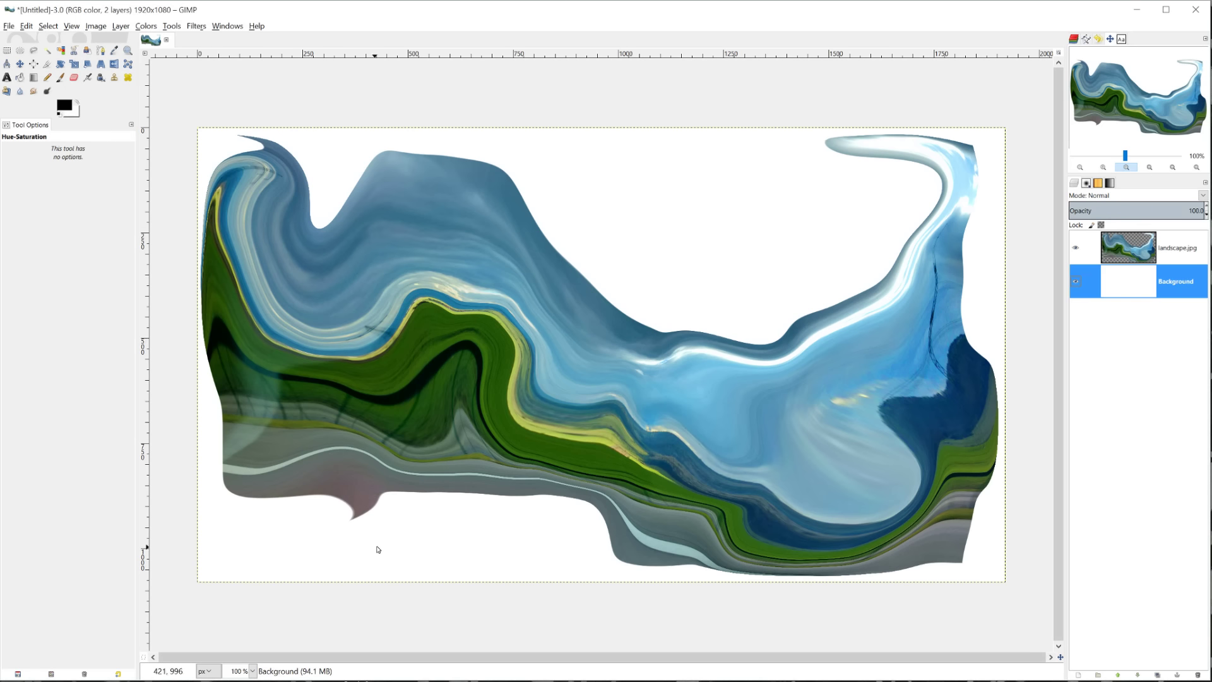
pyautogui.click(33, 78)
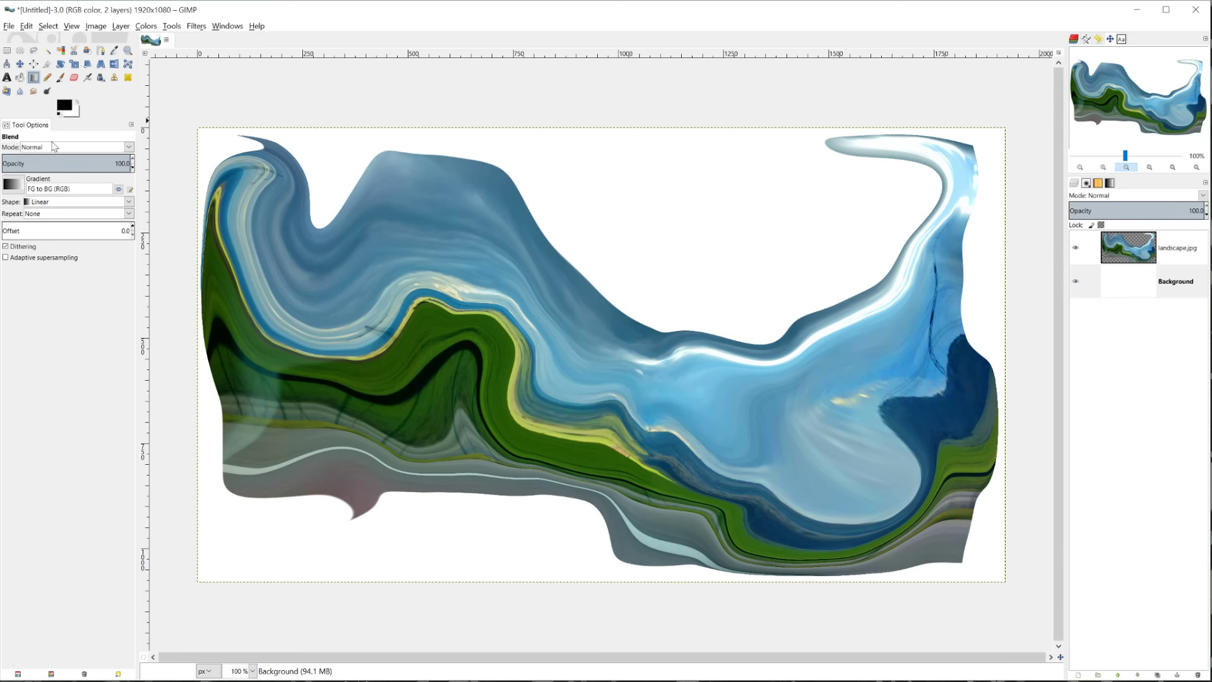
pyautogui.click(63, 106)
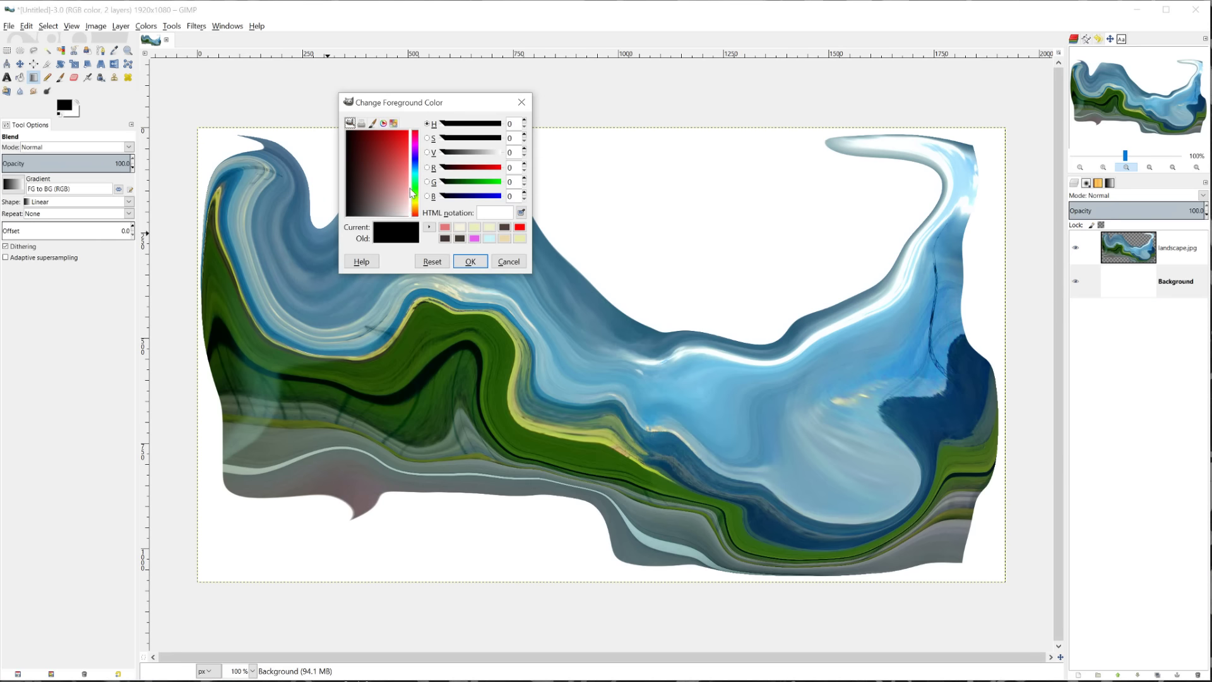
pyautogui.click(490, 238)
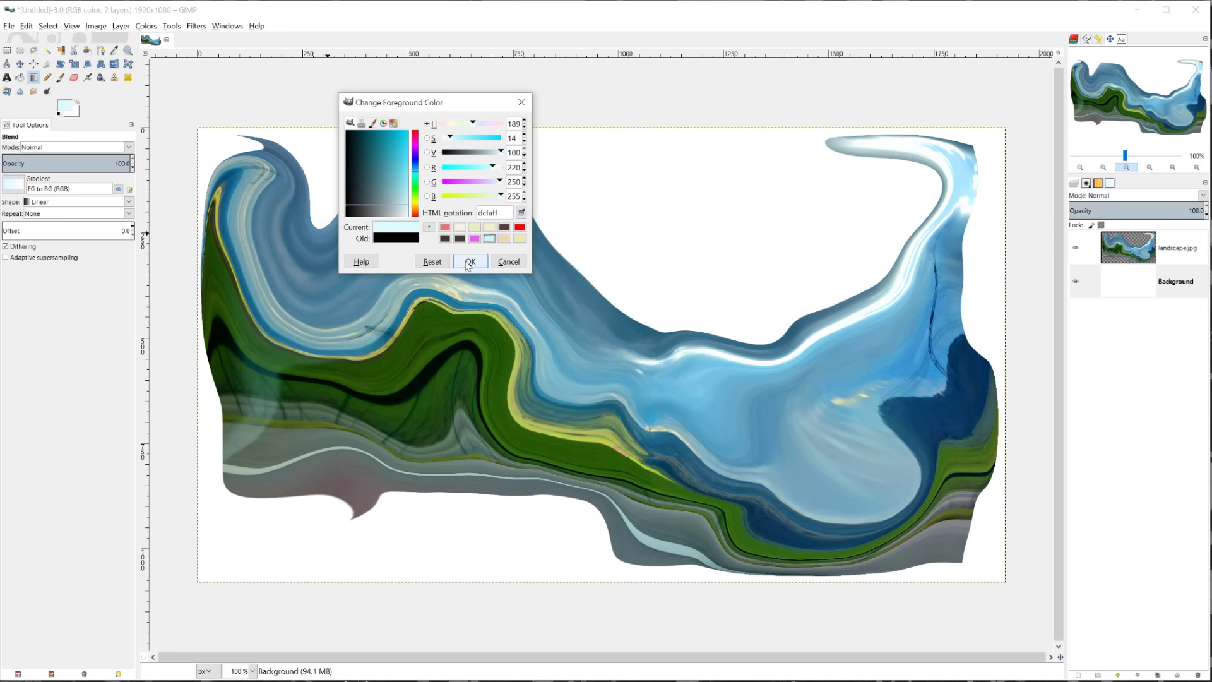
pyautogui.click(470, 262)
pyautogui.click(75, 115)
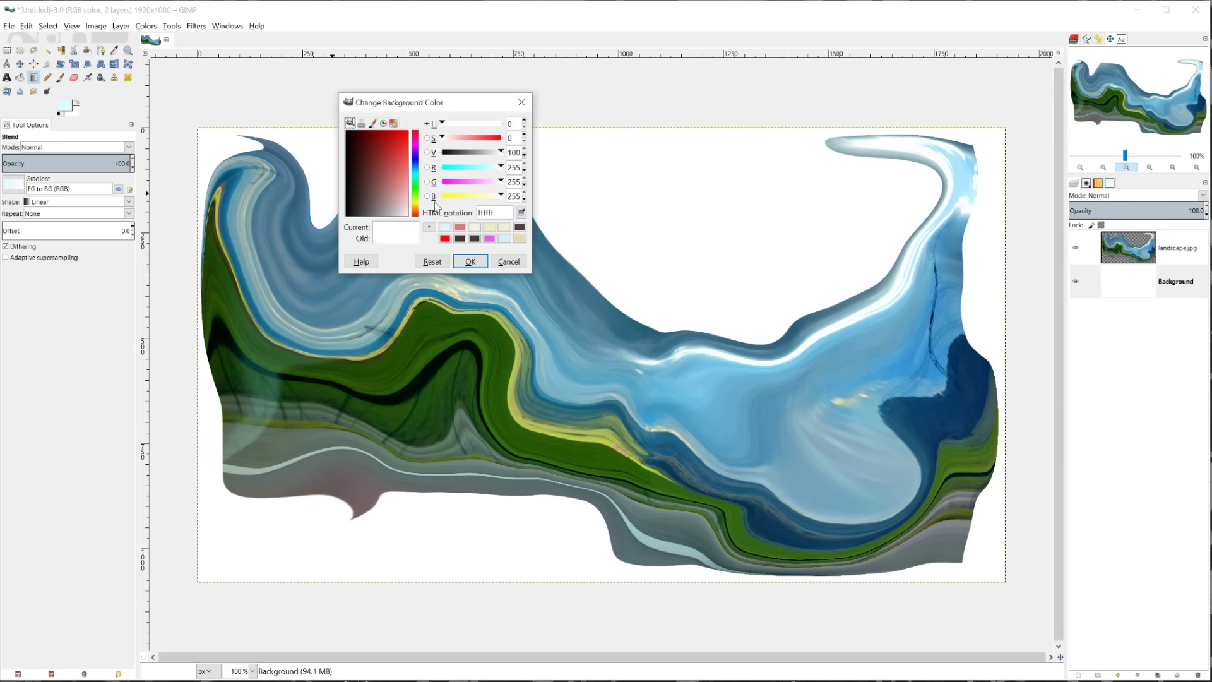
pyautogui.moveTo(416, 197)
pyautogui.mouseDown()
pyautogui.moveTo(416, 169)
pyautogui.moveTo(369, 187)
pyautogui.moveTo(402, 201)
pyautogui.mouseUp()
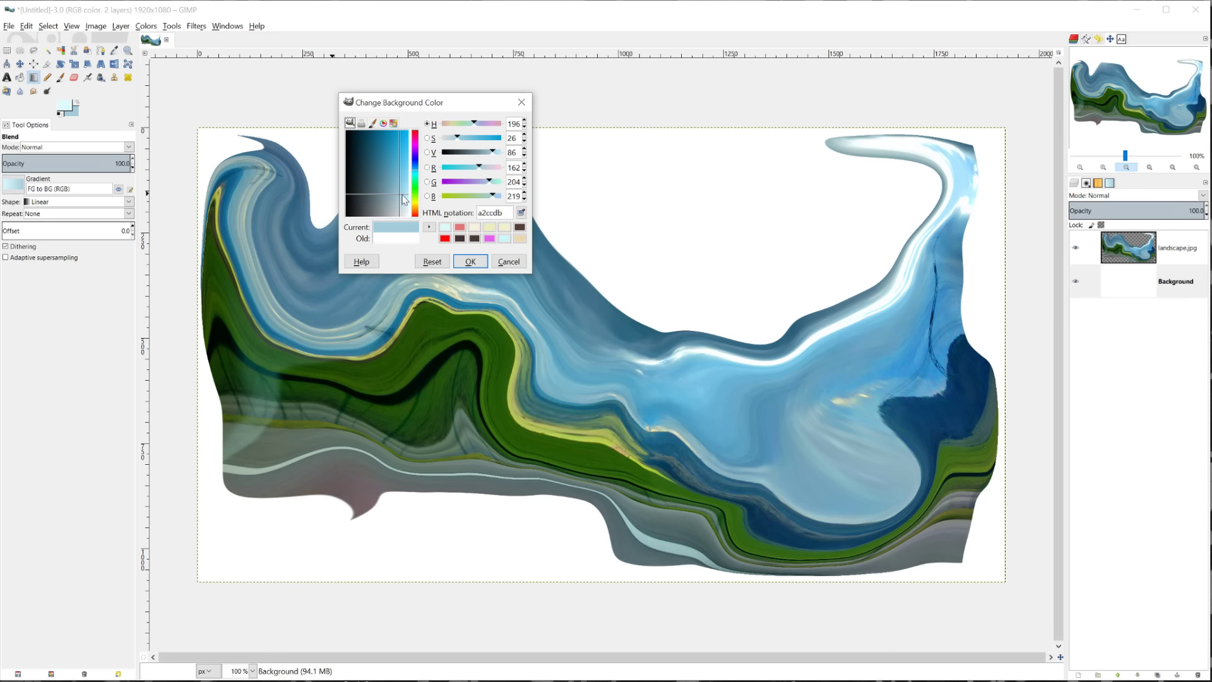
pyautogui.click(470, 261)
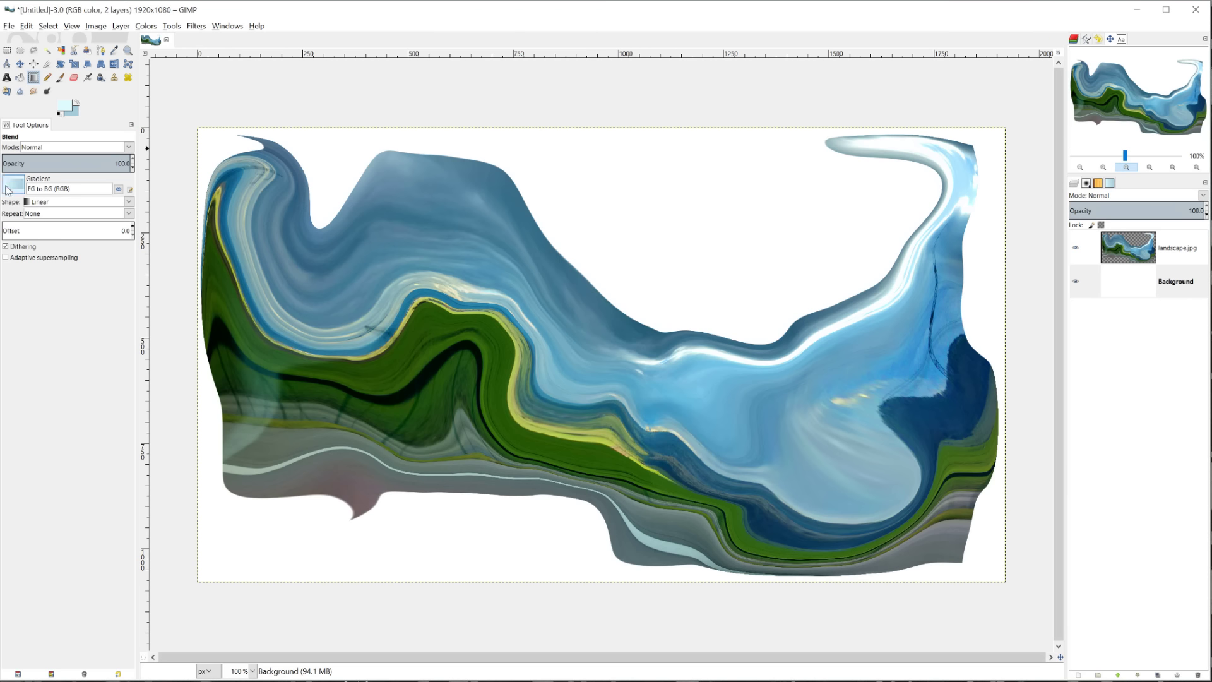
pyautogui.moveTo(540, 570); pyautogui.dragTo(556, 115)
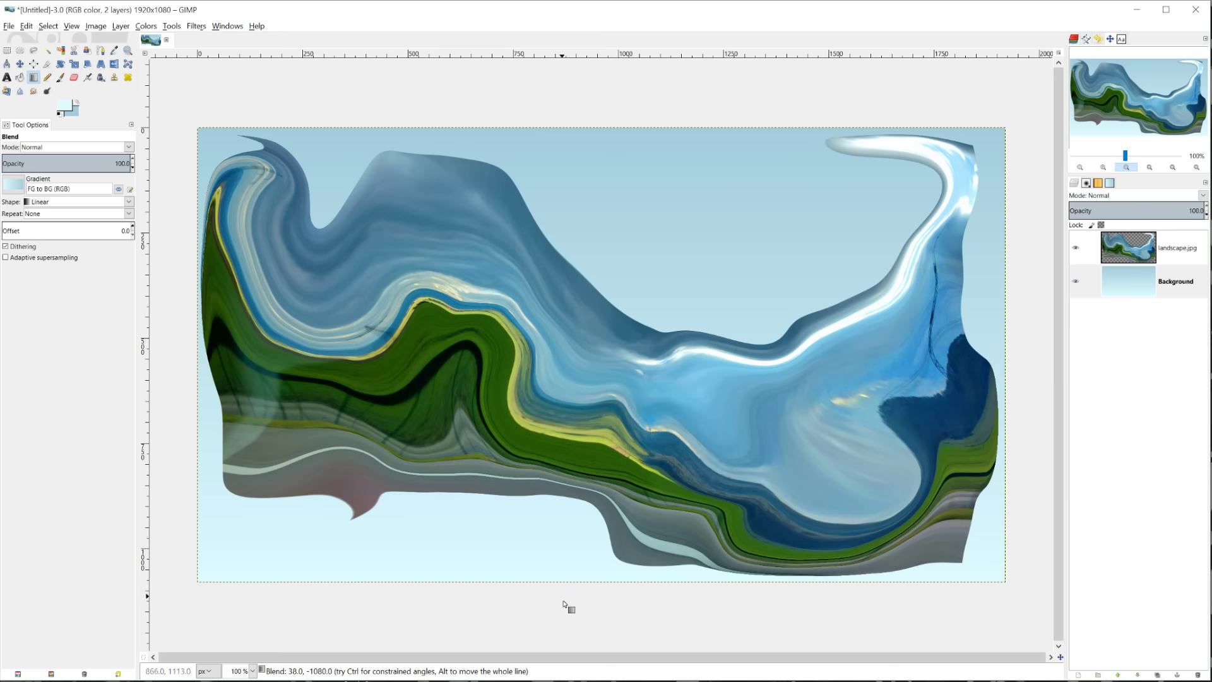
pyautogui.moveTo(565, 609); pyautogui.dragTo(589, 3)
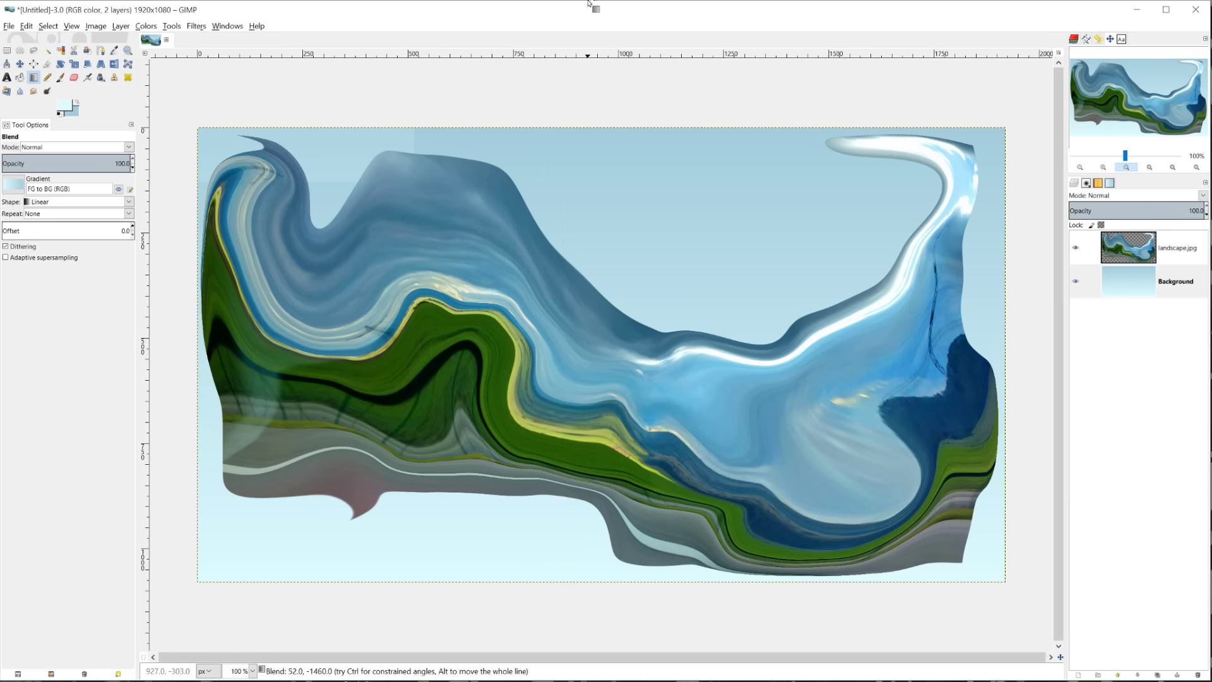
# Switch the colours to very pale cyan and white, then redraw the vertical gradient.
pyautogui.click(77, 114)
pyautogui.moveTo(380, 188); pyautogui.dragTo(346, 130)
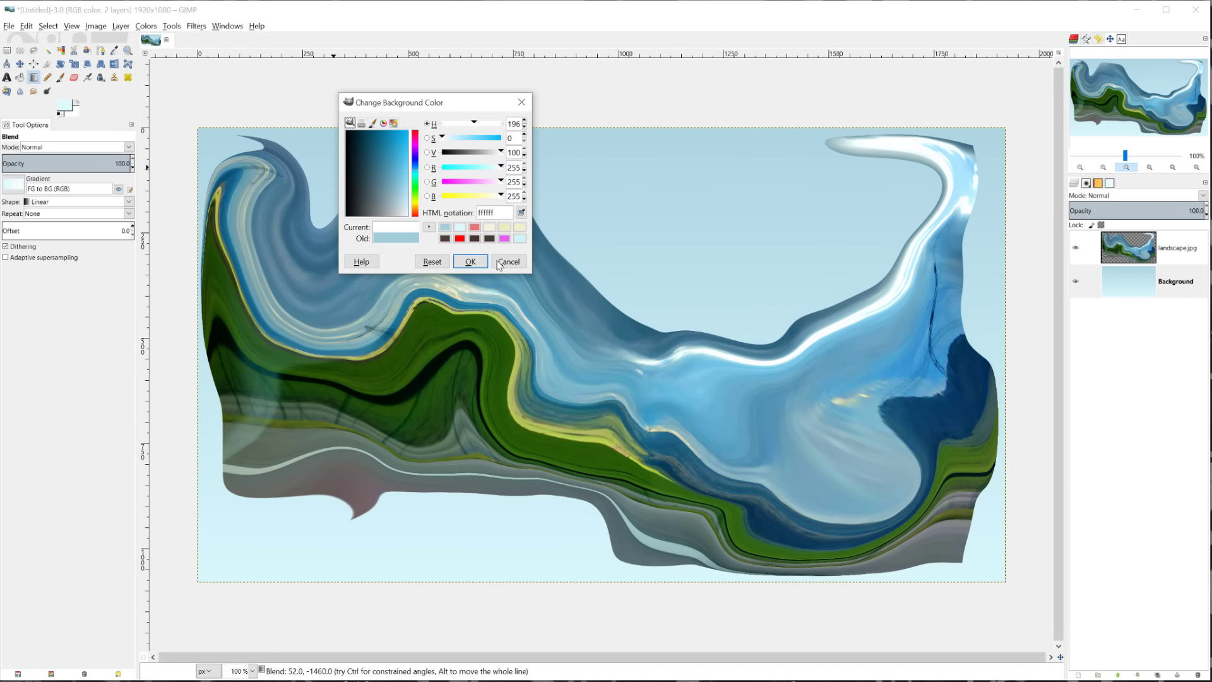
pyautogui.click(480, 265)
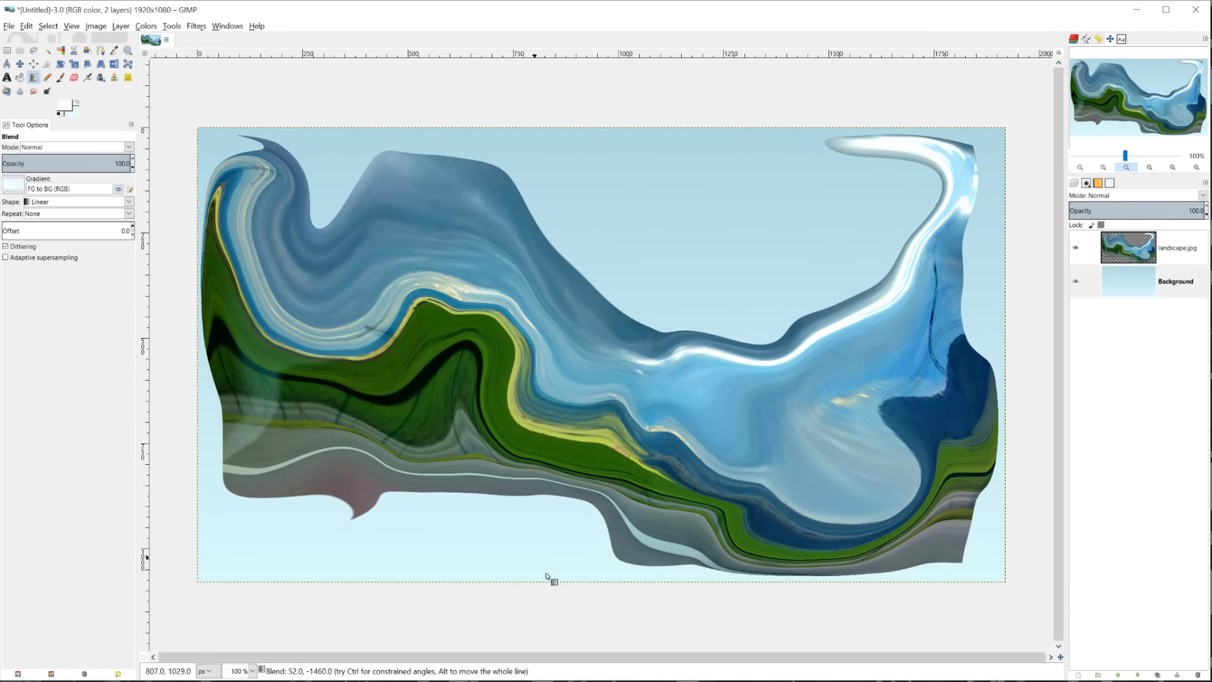
pyautogui.moveTo(577, 627); pyautogui.dragTo(585, 81)
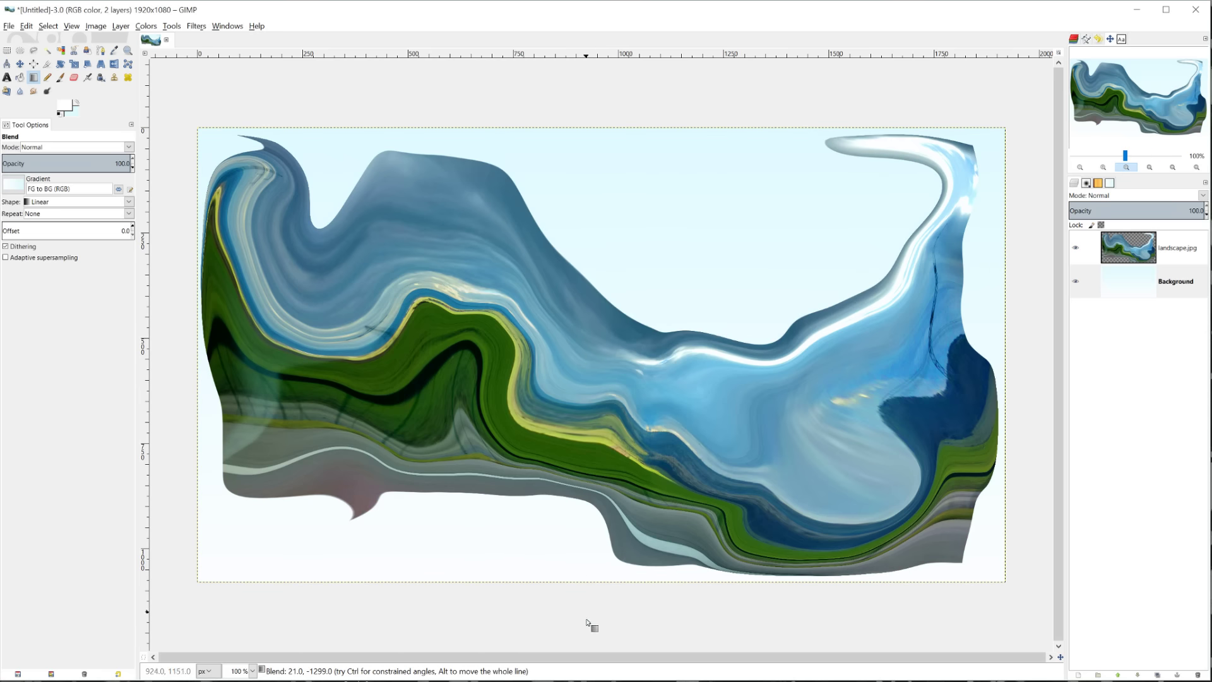
pyautogui.moveTo(594, 654); pyautogui.dragTo(609, 43)
pyautogui.click(65, 107)
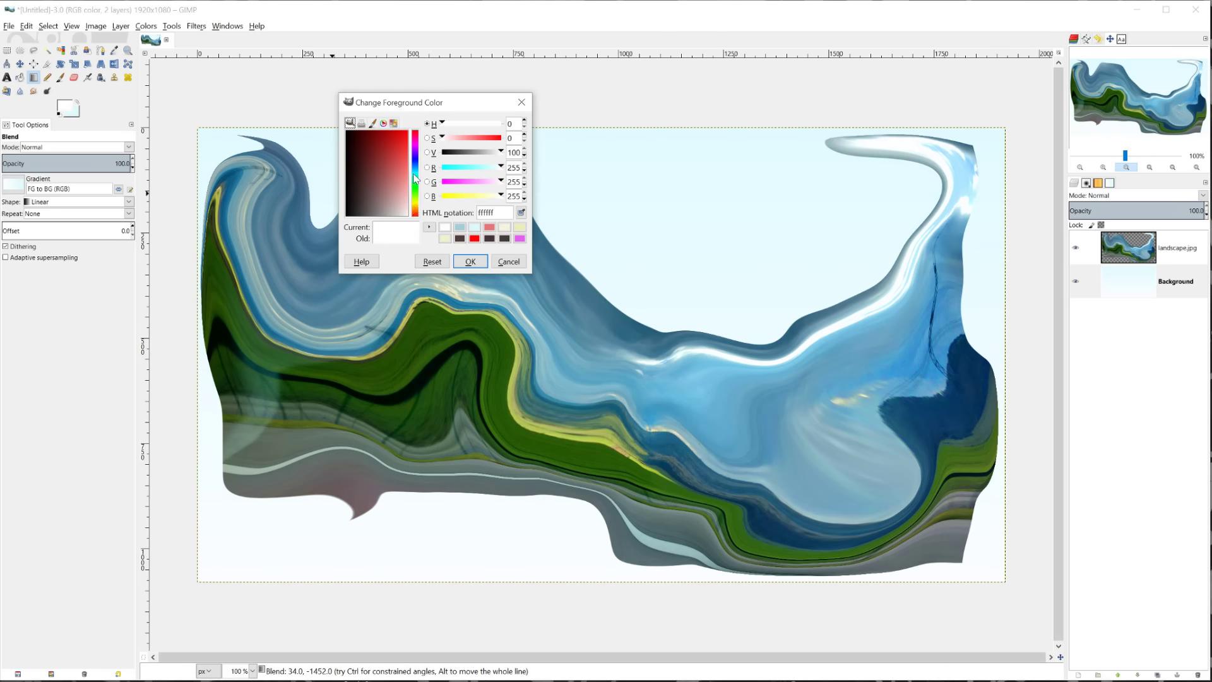
pyautogui.click(474, 227)
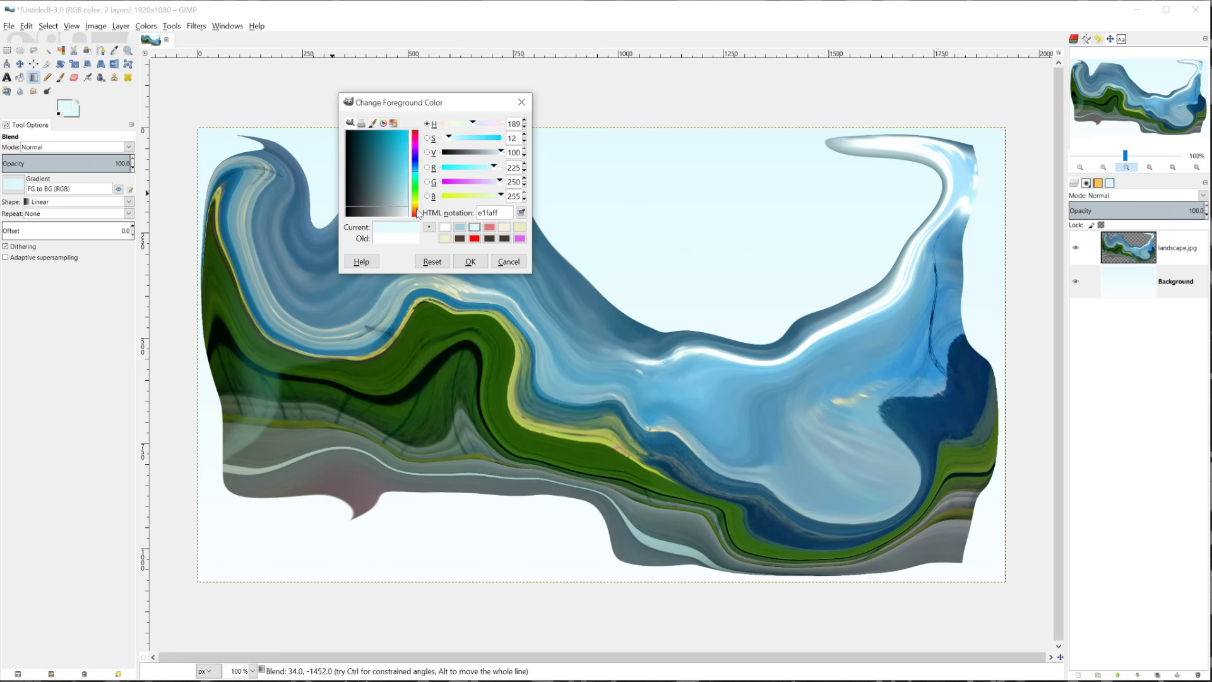
pyautogui.click(470, 261)
pyautogui.moveTo(597, 589); pyautogui.dragTo(620, 91)
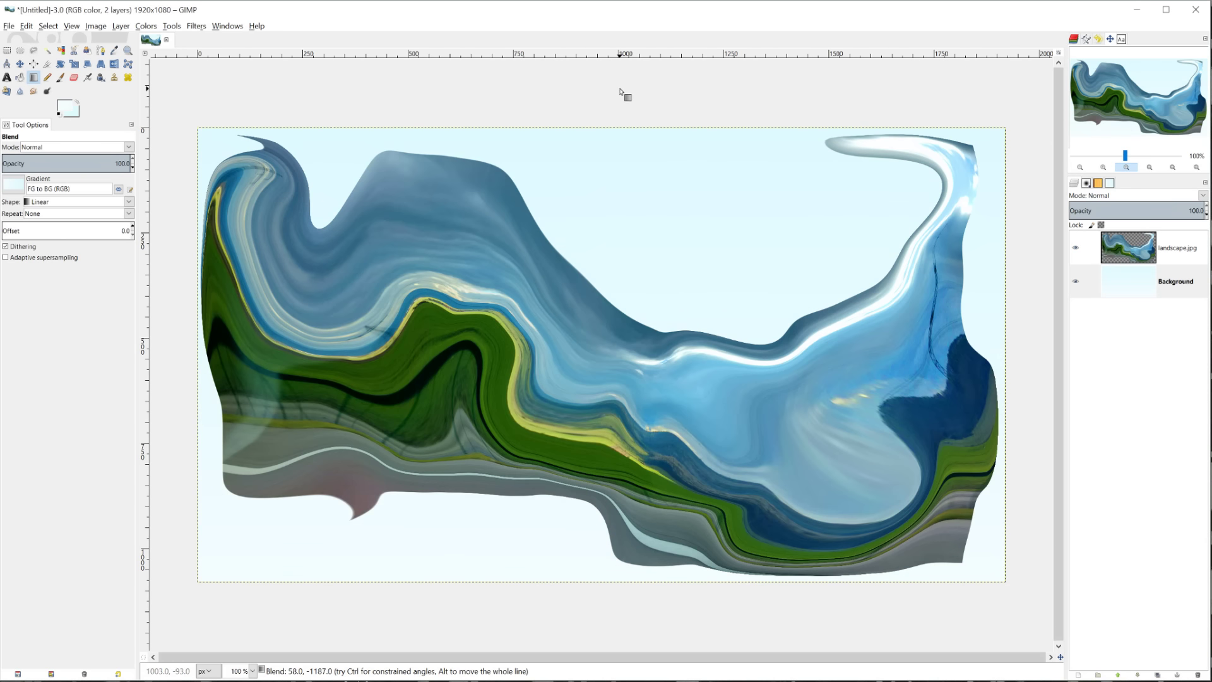
# Apply a second IWarp to landscape.jpg, pushing its right part down into a deeper curve.
pyautogui.click(1146, 258)
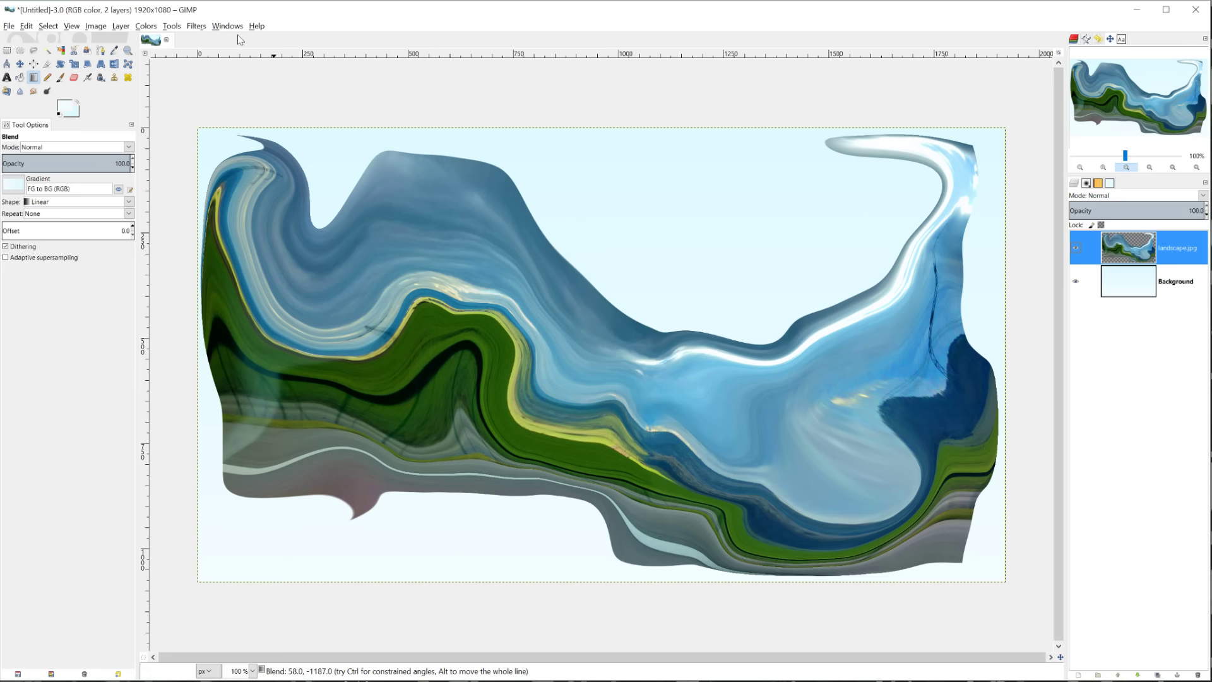
pyautogui.click(196, 26)
pyautogui.moveTo(213, 118)
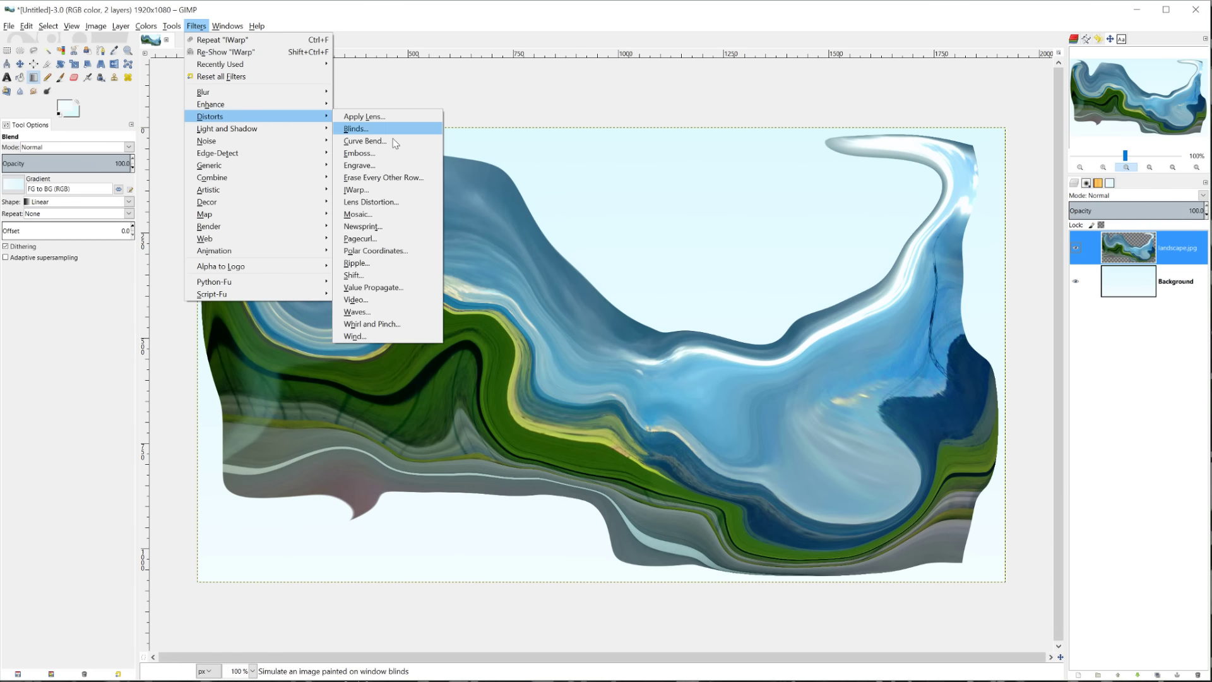
pyautogui.click(357, 189)
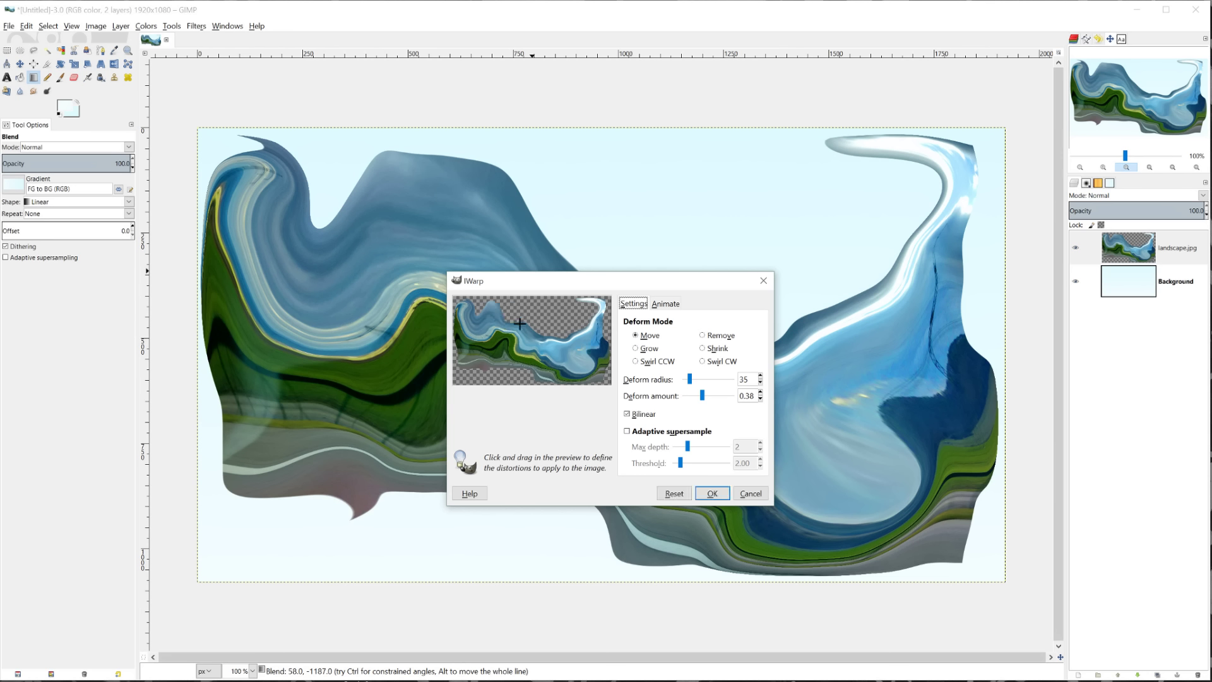
pyautogui.moveTo(534, 330)
pyautogui.mouseDown()
pyautogui.moveTo(579, 350)
pyautogui.moveTo(572, 334)
pyautogui.moveTo(593, 333)
pyautogui.moveTo(581, 328)
pyautogui.moveTo(583, 351)
pyautogui.moveTo(554, 351)
pyautogui.mouseUp()
pyautogui.click(711, 493)
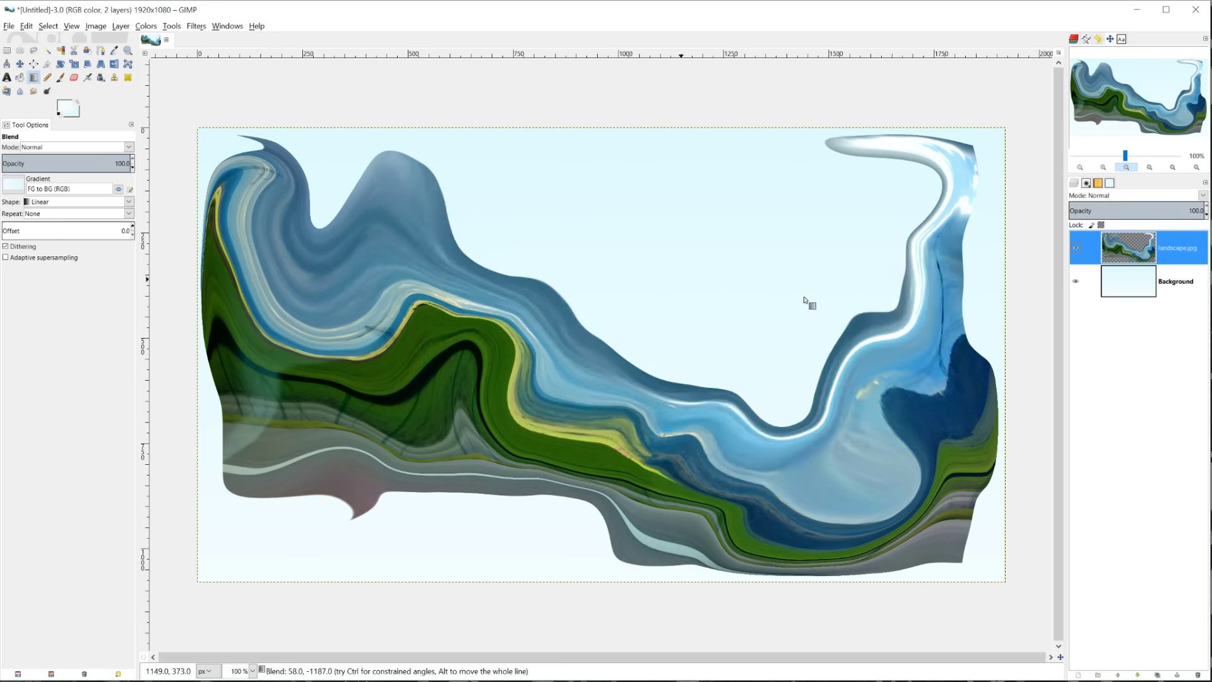
# Duplicate the landscape layer and strongly lower the original layer's brightness.
pyautogui.click(1157, 674)
pyautogui.click(1125, 292)
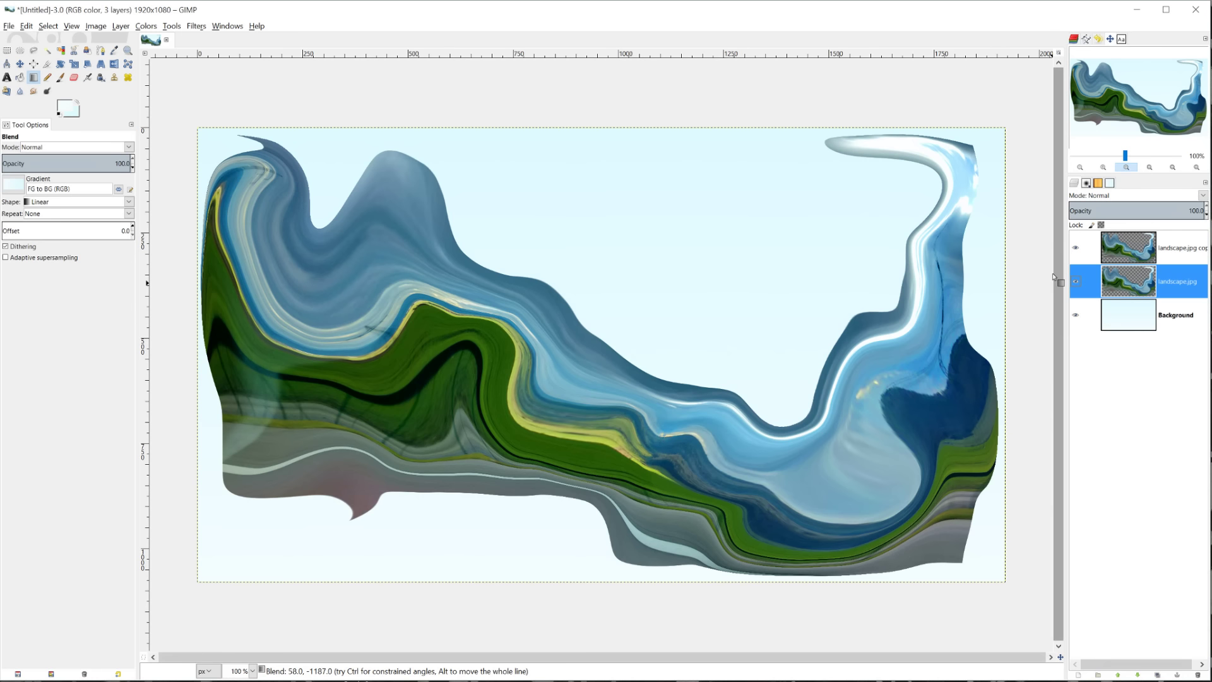
pyautogui.click(146, 26)
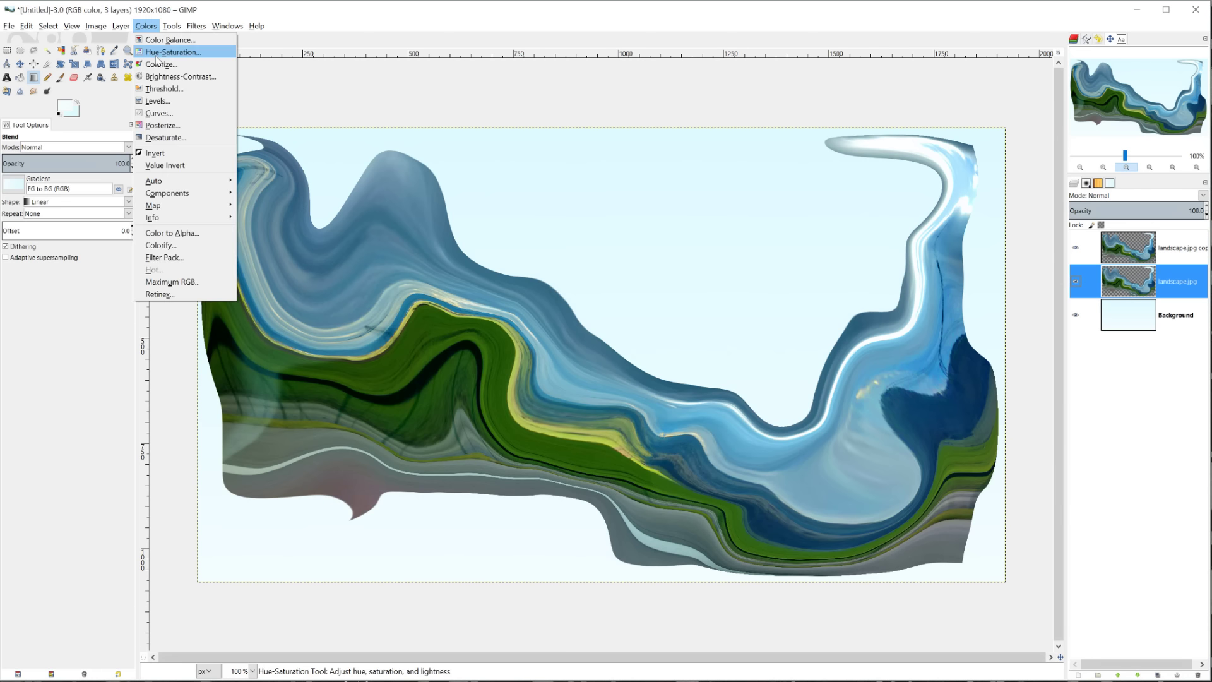
pyautogui.click(167, 39)
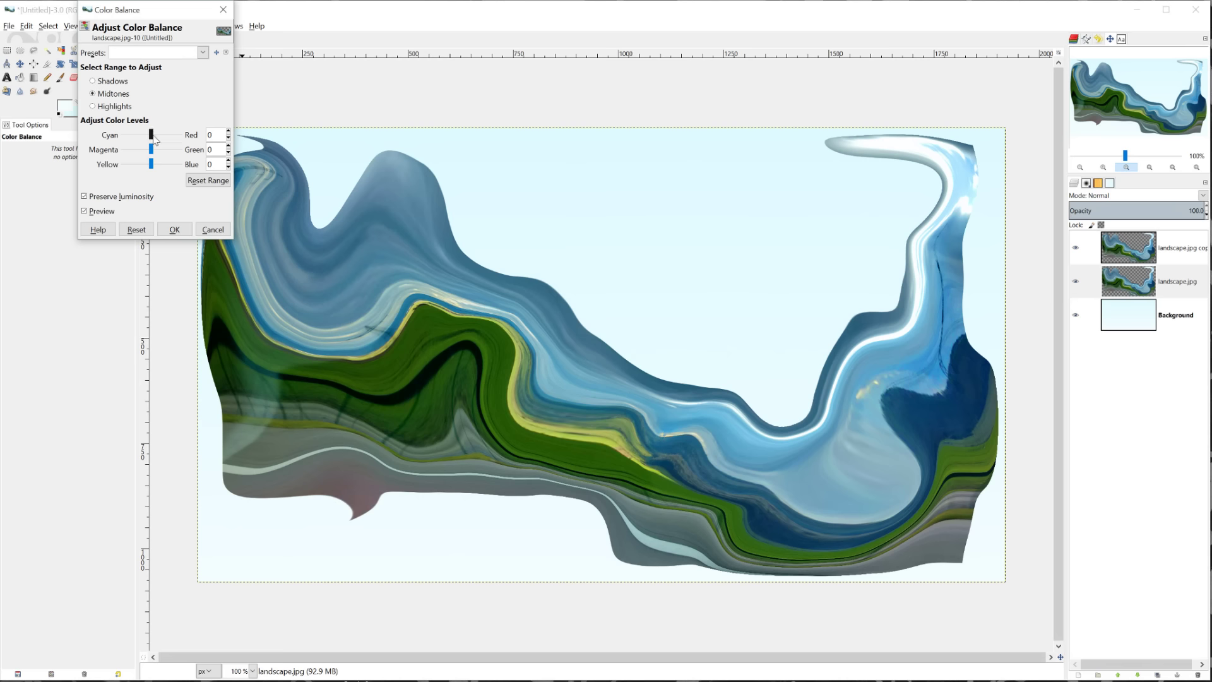
pyautogui.click(213, 229)
pyautogui.click(146, 26)
pyautogui.click(180, 76)
pyautogui.moveTo(165, 82); pyautogui.dragTo(118, 87)
pyautogui.click(196, 149)
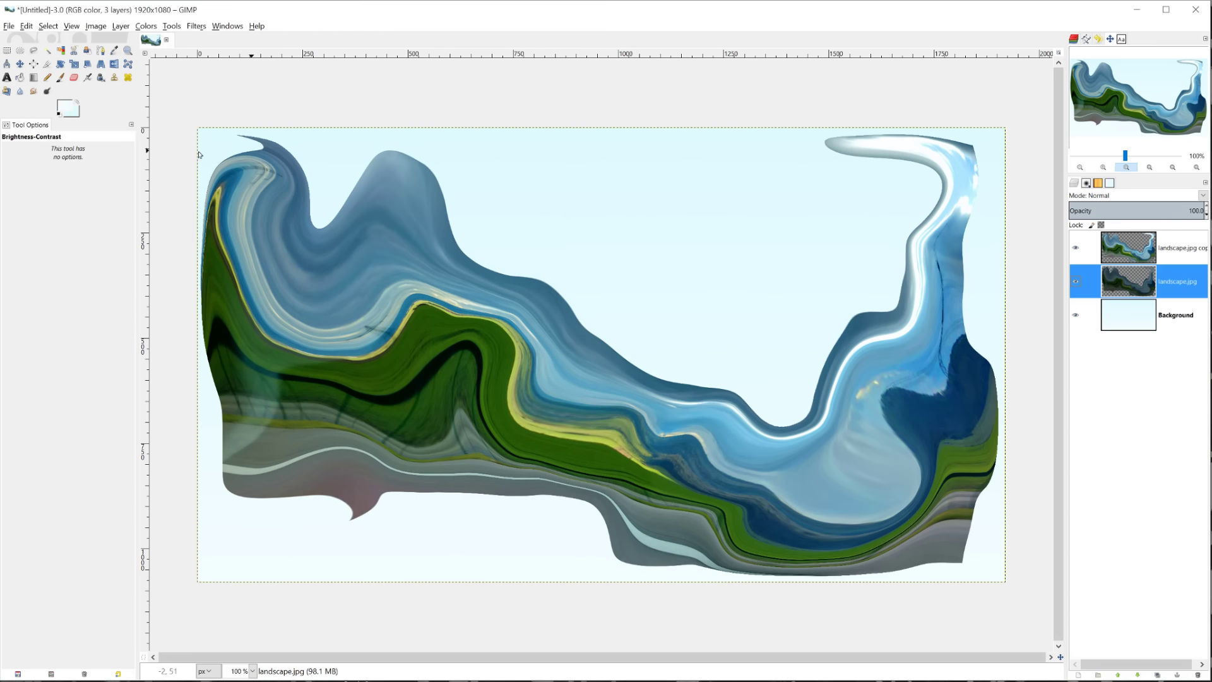
pyautogui.click(202, 26)
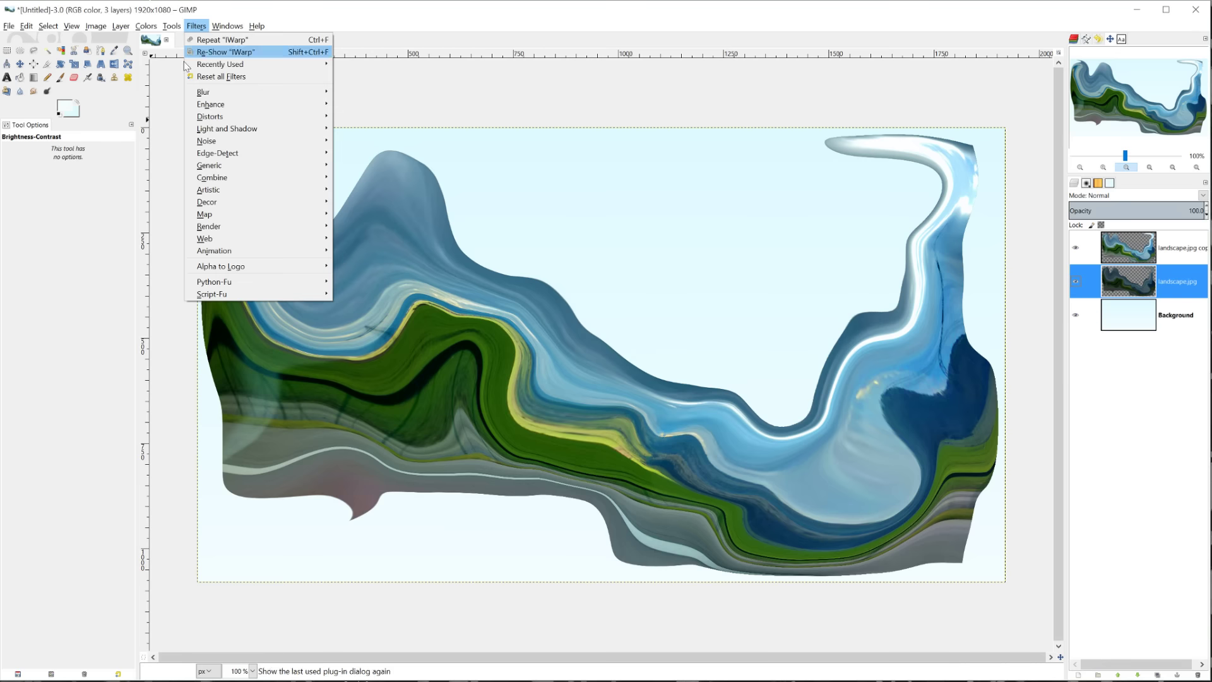
pyautogui.press('Escape')
# Shift the darkened layer up and to the right, moving only the active layer.
pyautogui.click(20, 63)
pyautogui.moveTo(417, 312); pyautogui.dragTo(433, 274)
pyautogui.hotkey('ctrl', 'z')
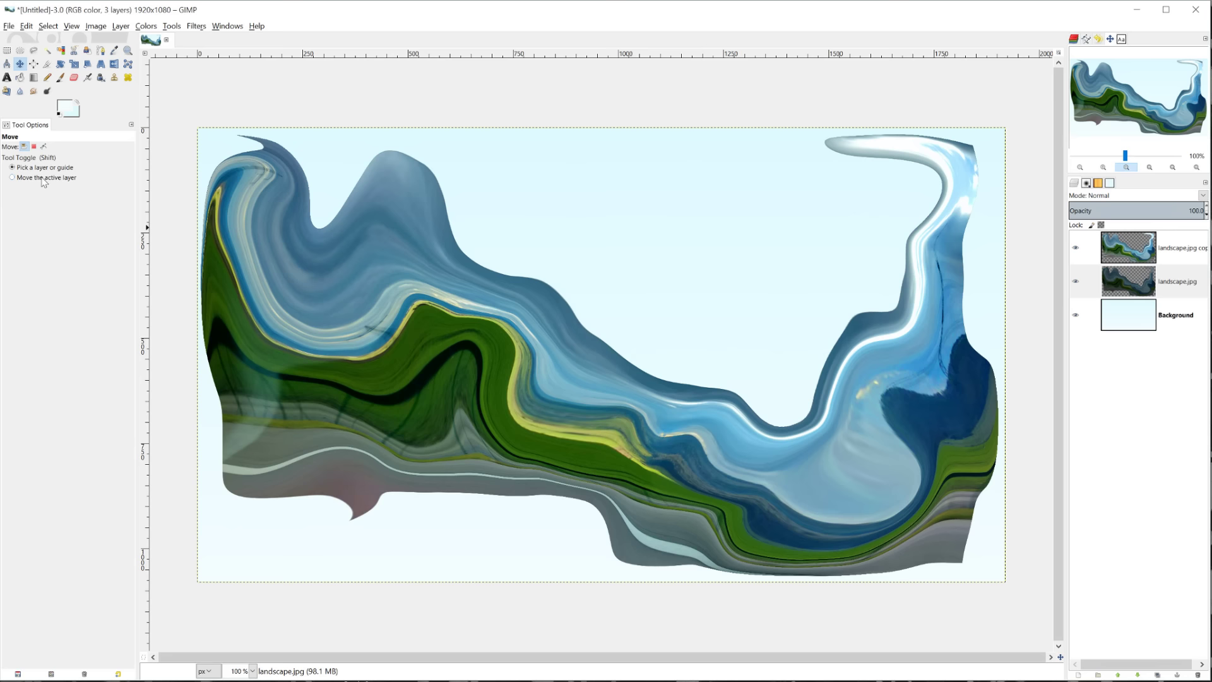
pyautogui.click(42, 178)
pyautogui.moveTo(387, 343); pyautogui.dragTo(401, 288)
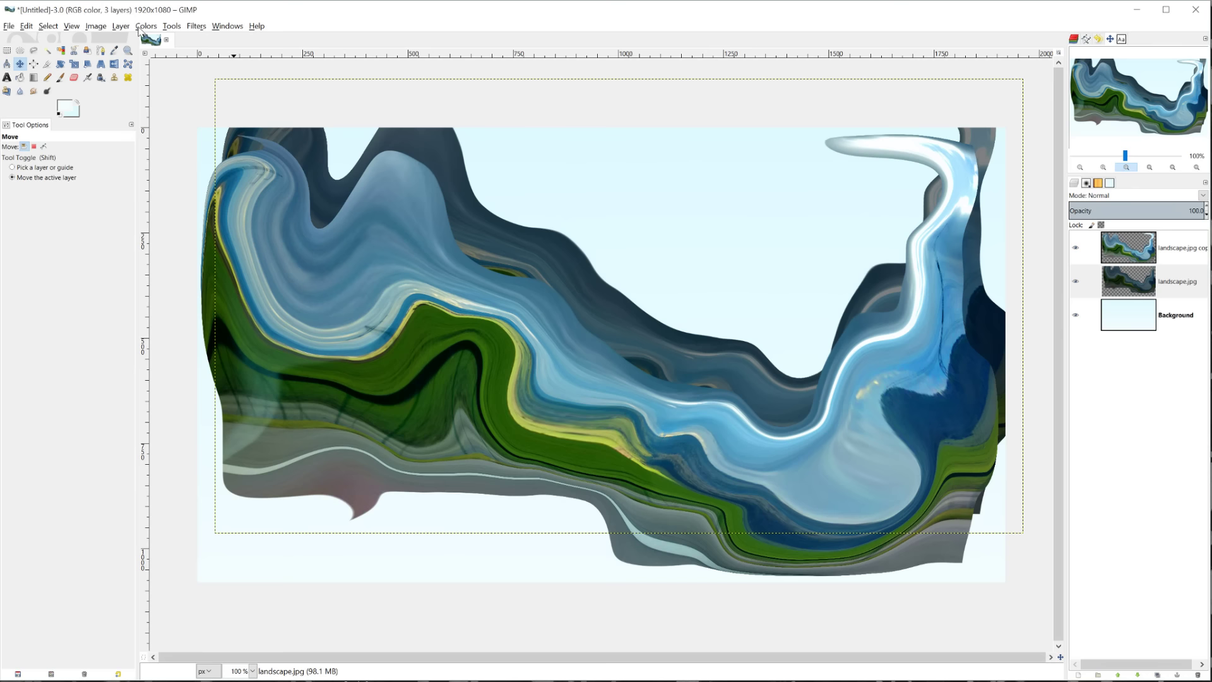
# Warp the darkened layer with IWarp at a larger deform radius, then nudge it into place.
pyautogui.click(171, 26)
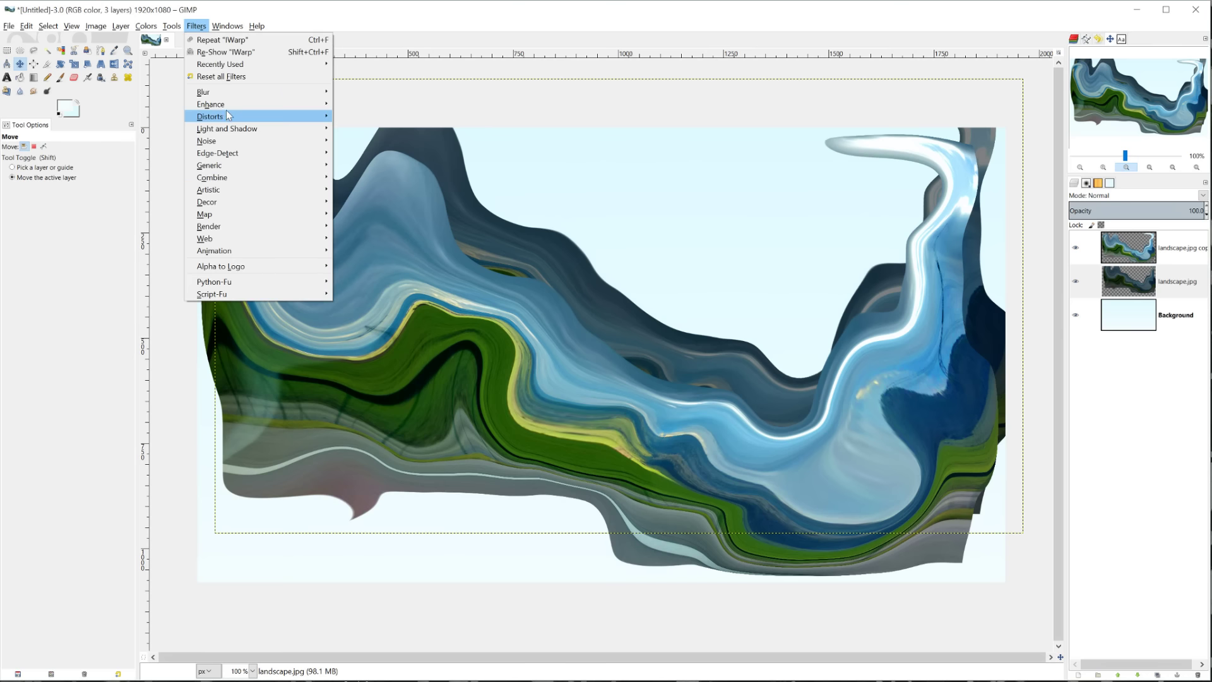
pyautogui.moveTo(228, 116)
pyautogui.click(379, 178)
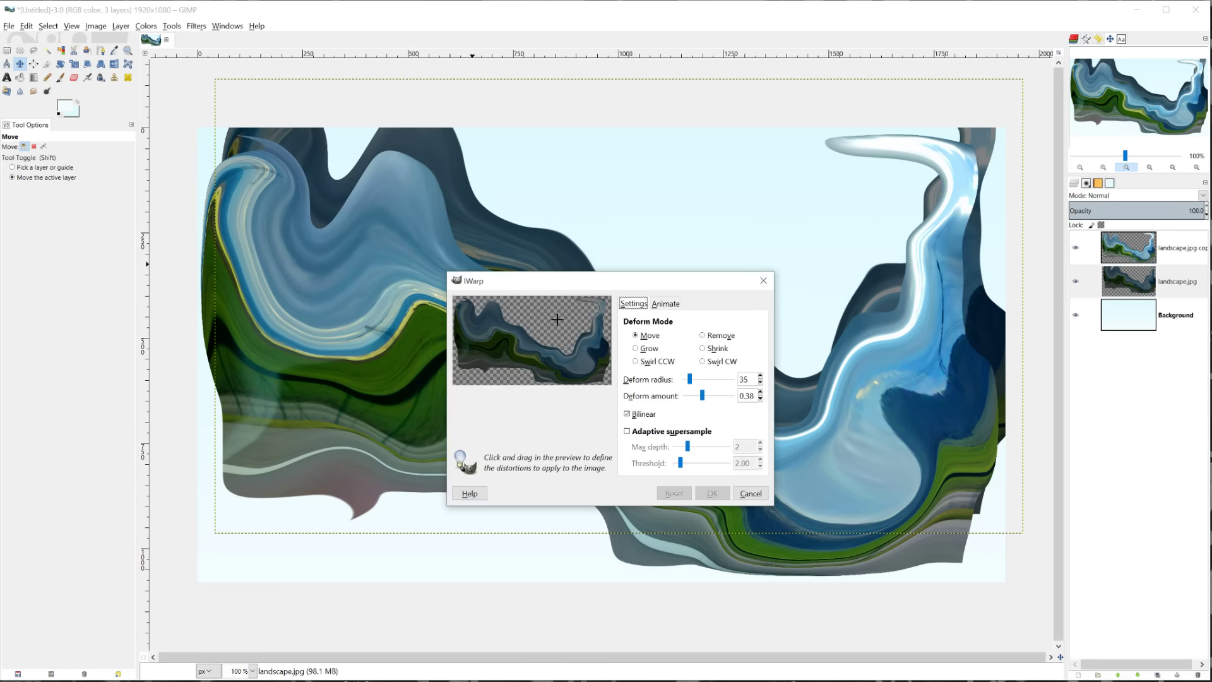
pyautogui.moveTo(510, 322)
pyautogui.mouseDown()
pyautogui.moveTo(525, 333)
pyautogui.moveTo(461, 306)
pyautogui.moveTo(476, 308)
pyautogui.mouseUp()
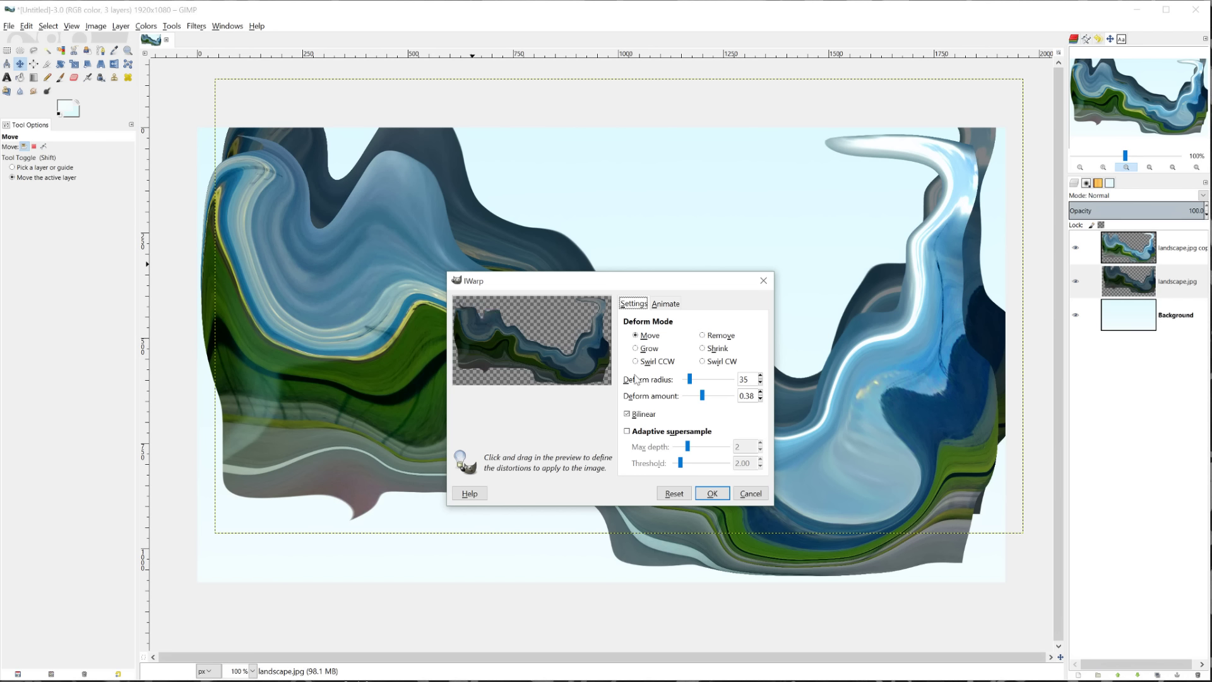
pyautogui.moveTo(689, 381); pyautogui.dragTo(684, 383)
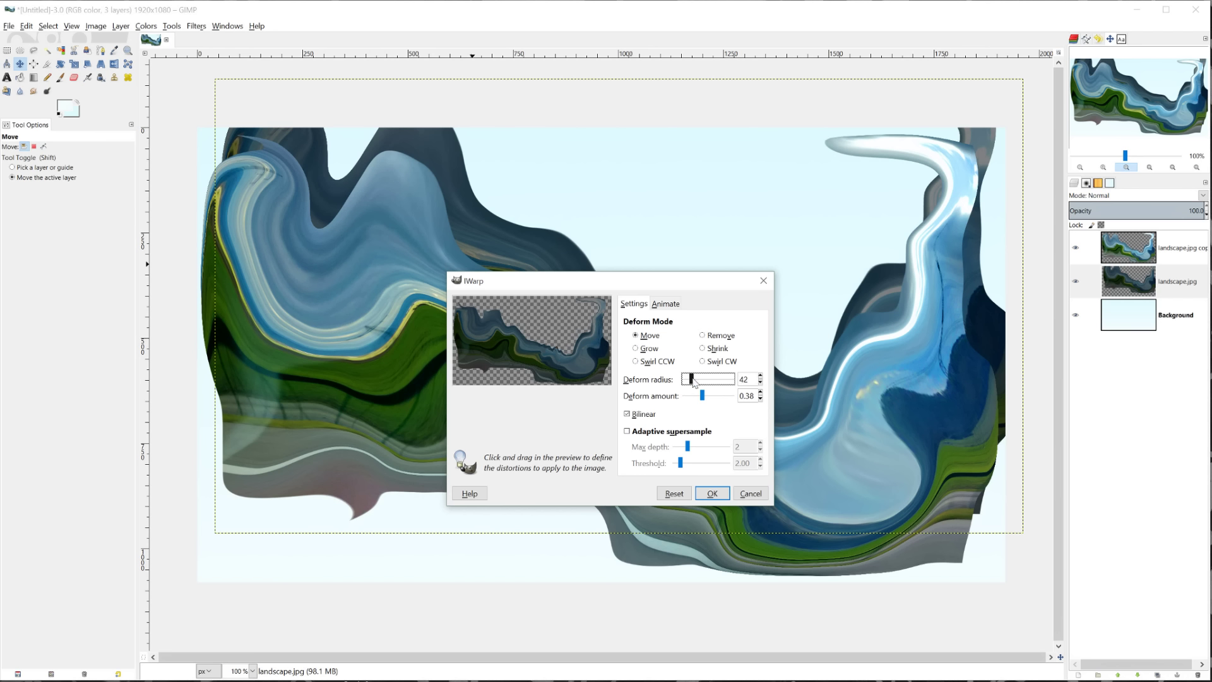
pyautogui.moveTo(564, 349); pyautogui.dragTo(609, 344)
pyautogui.moveTo(692, 382)
pyautogui.mouseDown()
pyautogui.moveTo(703, 383)
pyautogui.moveTo(685, 382)
pyautogui.mouseUp()
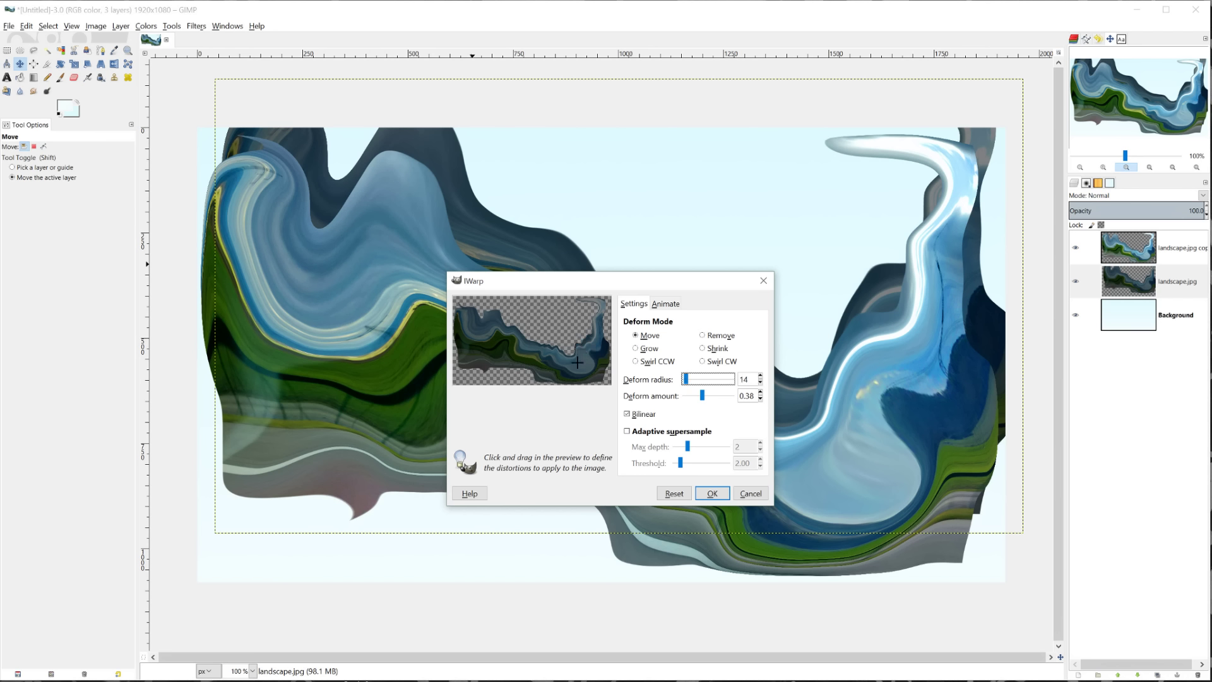
pyautogui.moveTo(597, 346); pyautogui.dragTo(602, 332)
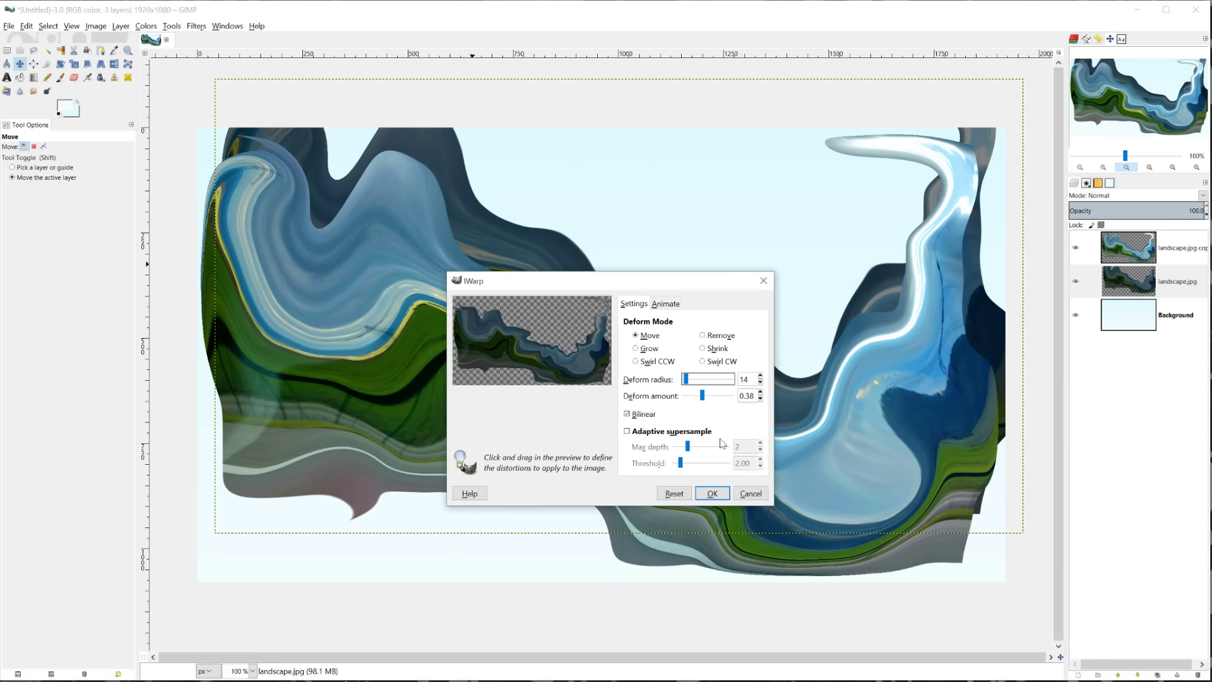
pyautogui.click(712, 494)
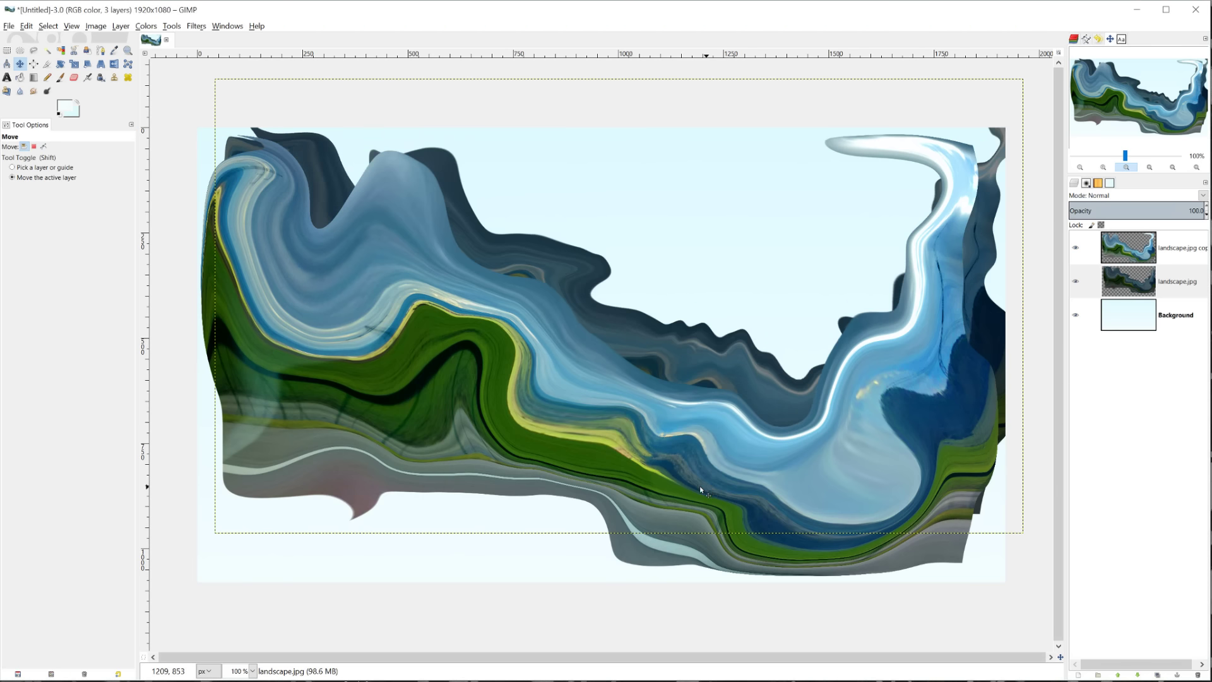
pyautogui.moveTo(719, 368); pyautogui.dragTo(688, 377)
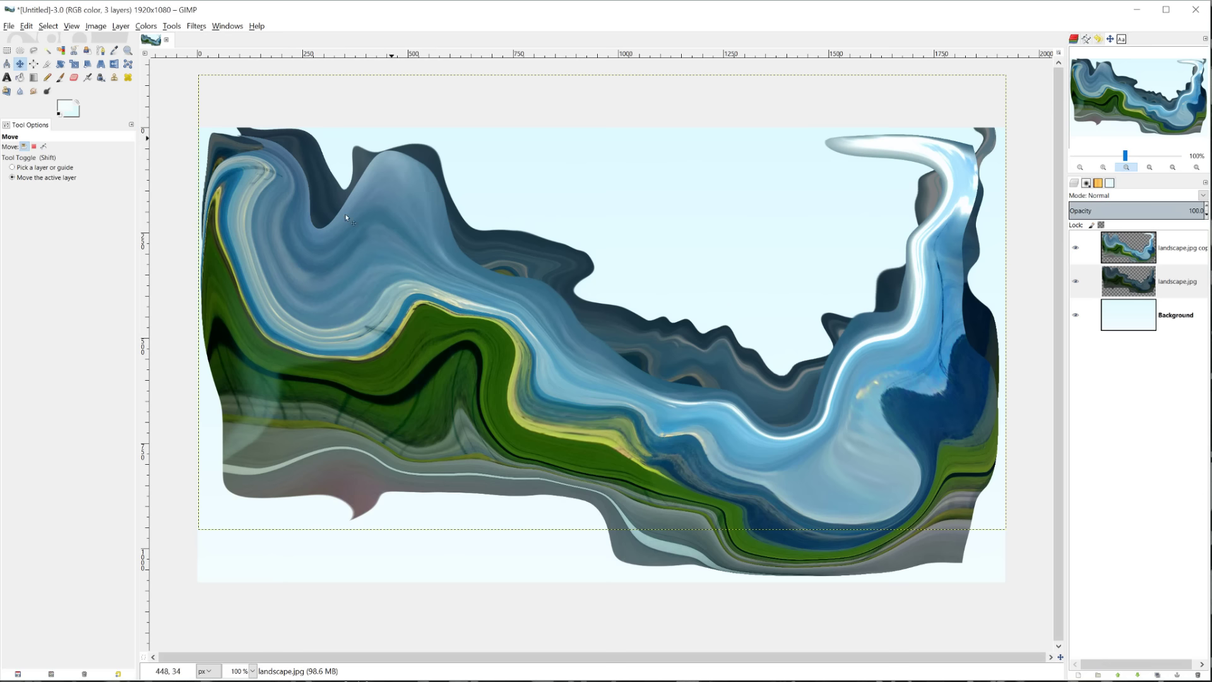
# Apply another IWarp at deform radius 38 to the darkened layer, then select landscape.jpg copy.
pyautogui.click(196, 26)
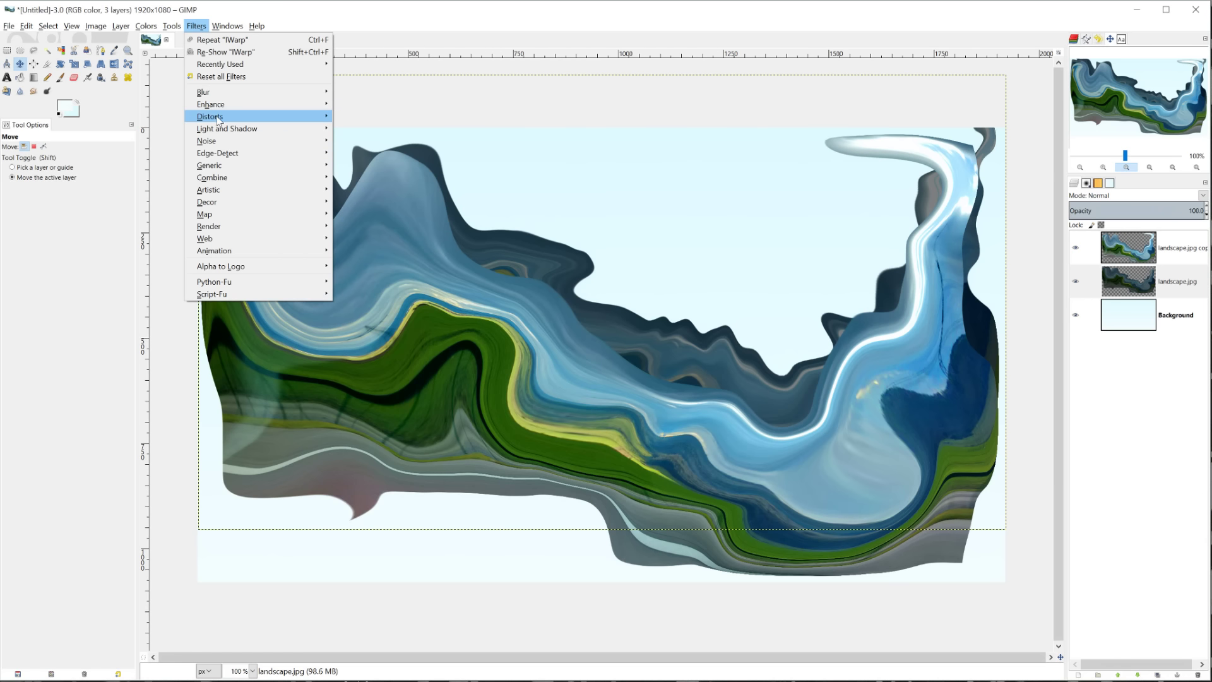
pyautogui.moveTo(232, 118)
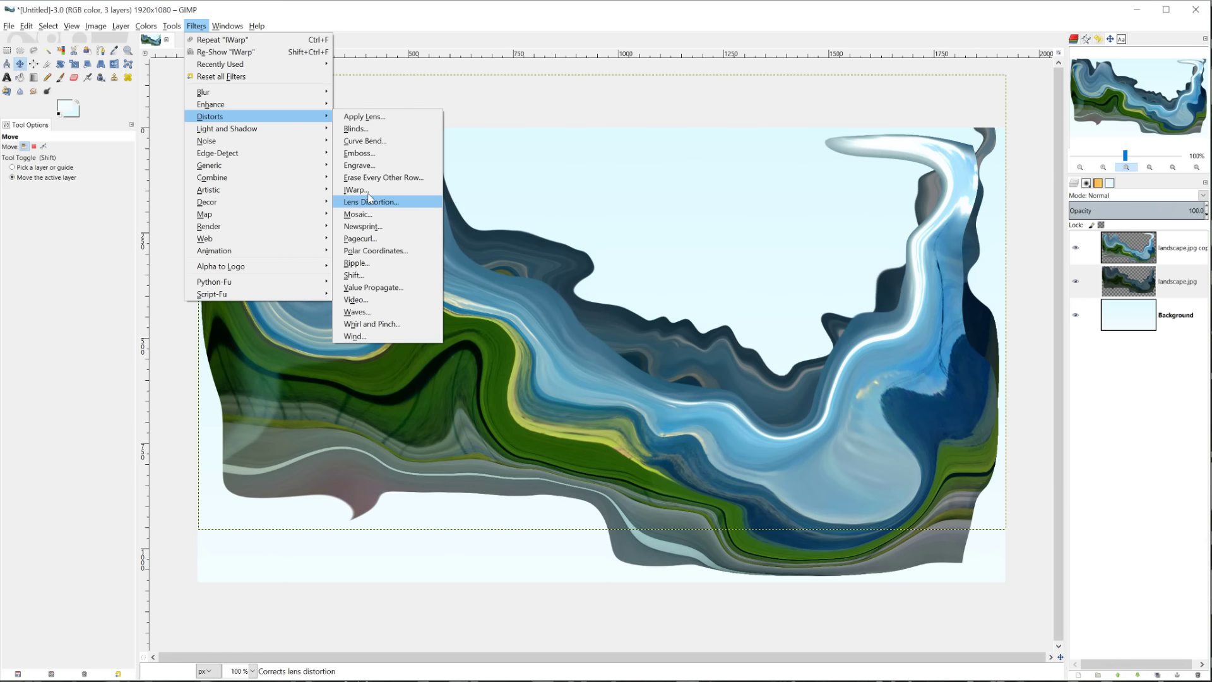
pyautogui.click(368, 189)
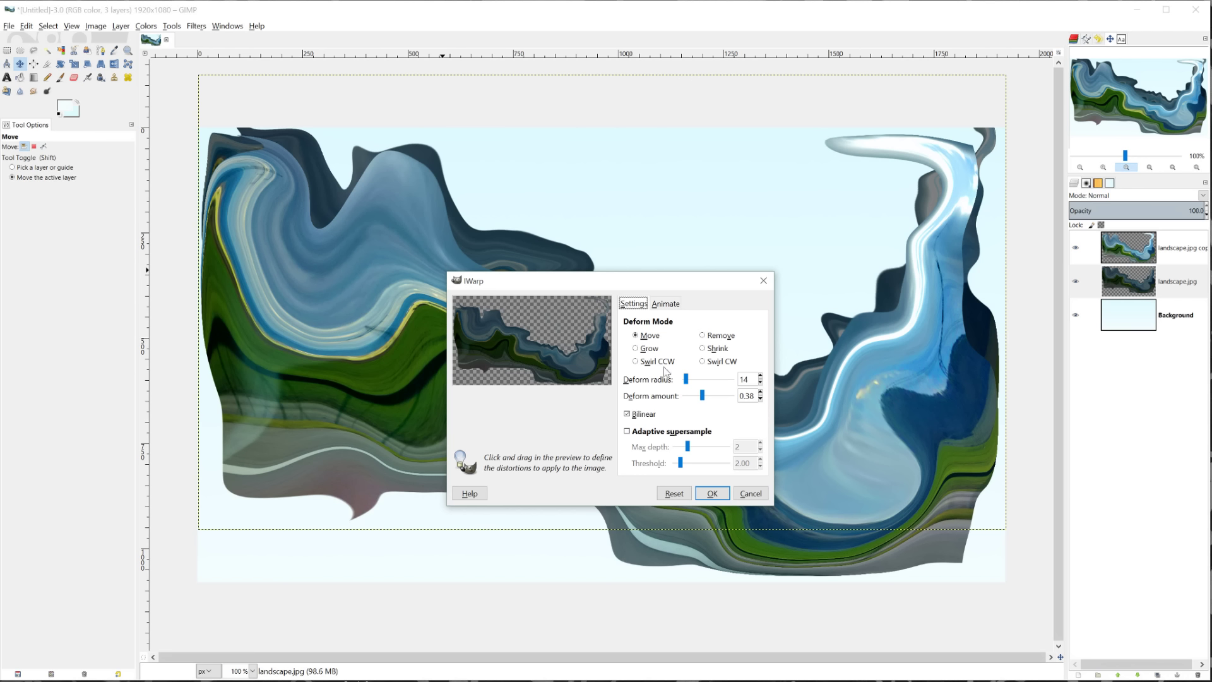
pyautogui.moveTo(686, 379); pyautogui.dragTo(691, 378)
pyautogui.moveTo(492, 329)
pyautogui.mouseDown()
pyautogui.moveTo(477, 293)
pyautogui.moveTo(480, 313)
pyautogui.moveTo(505, 310)
pyautogui.mouseUp()
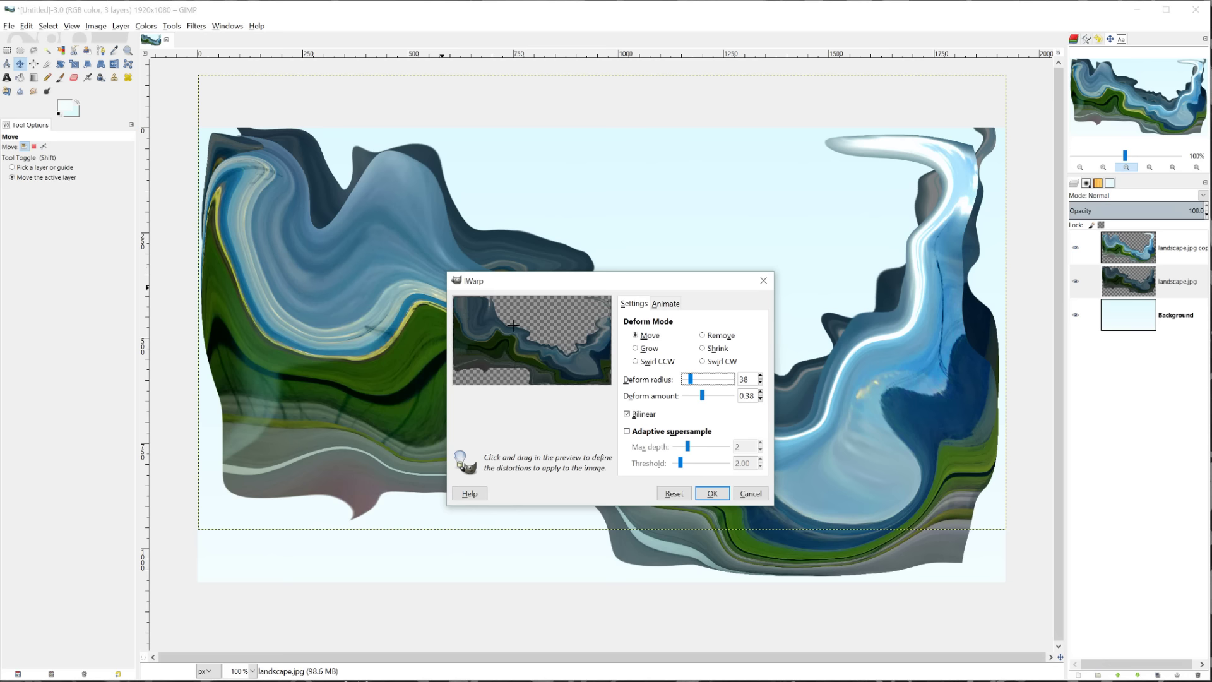
pyautogui.click(712, 494)
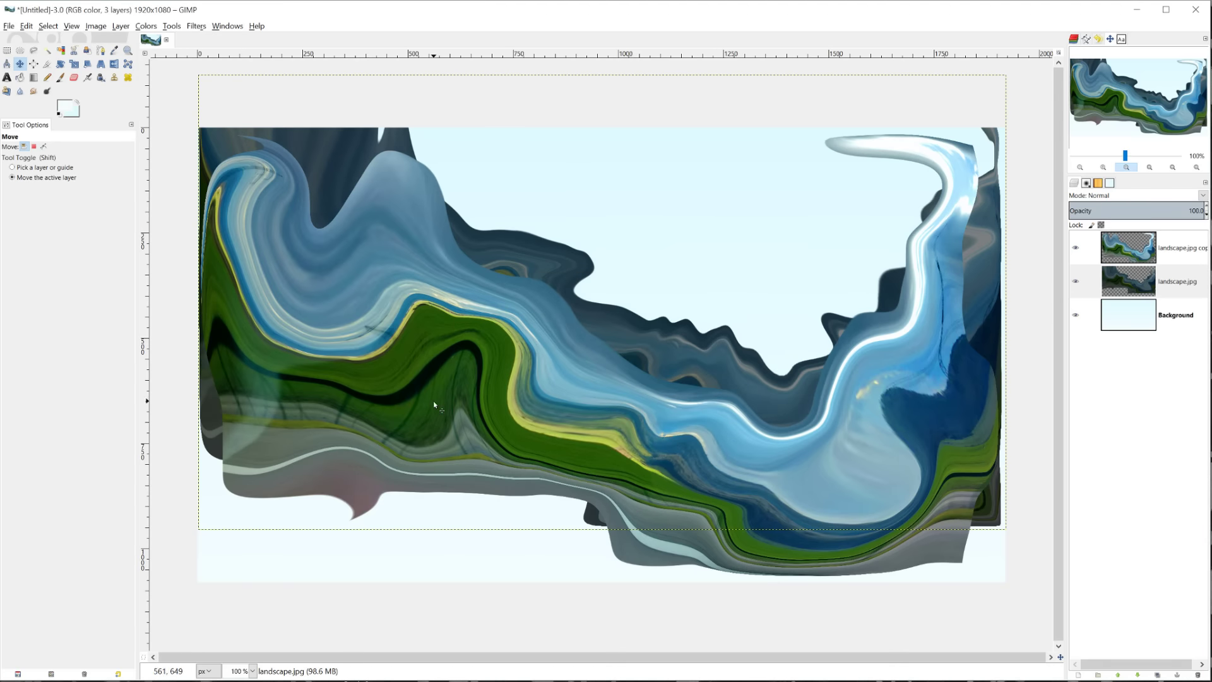
pyautogui.keyDown('shift'); pyautogui.click(943, 294); pyautogui.keyUp('shift')
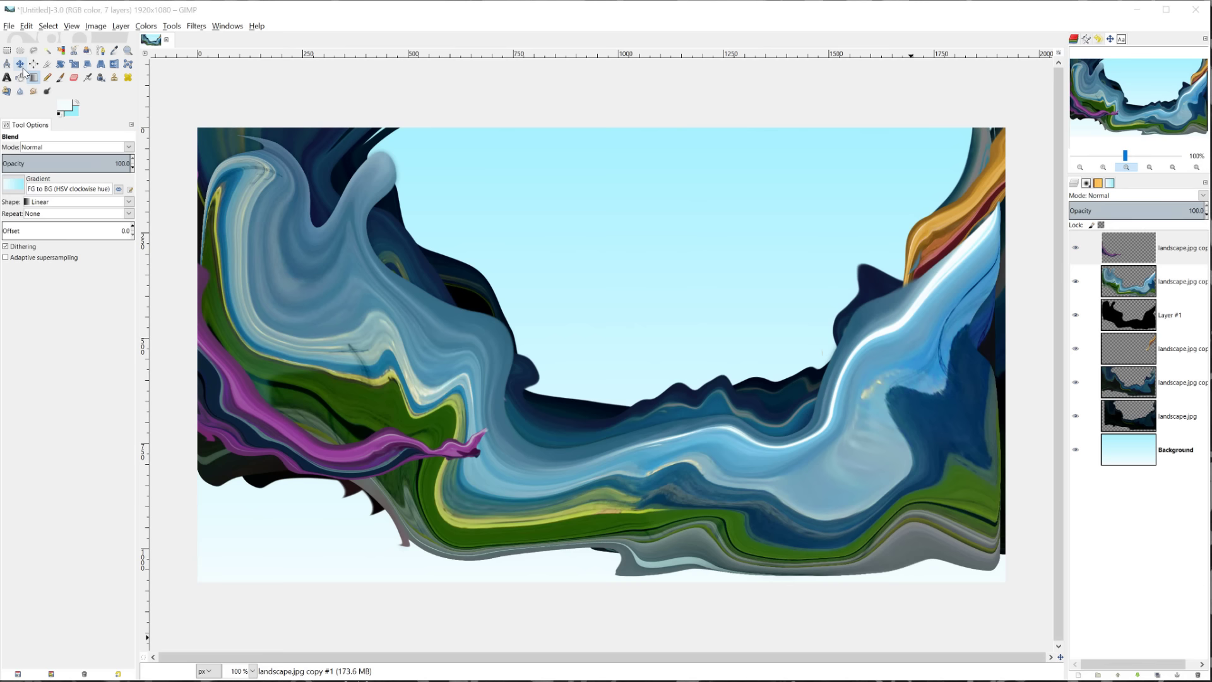
# Delete the dark Layer #1 from the layer stack.
pyautogui.click(20, 64)
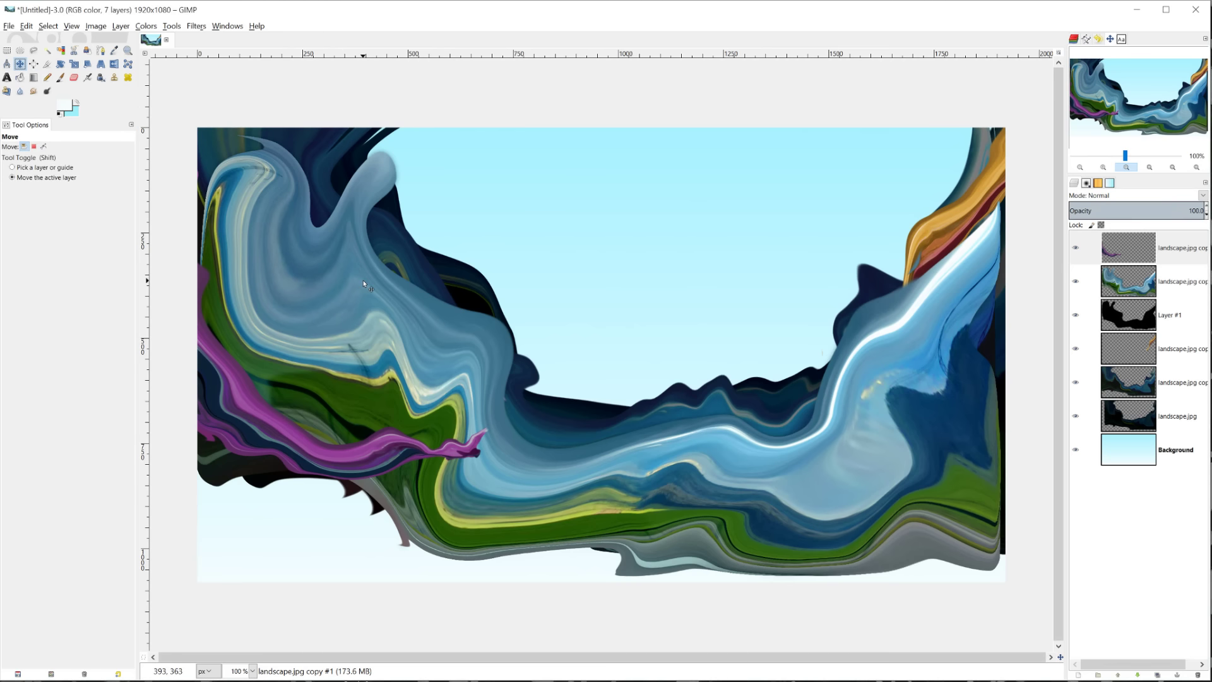
pyautogui.click(1155, 322)
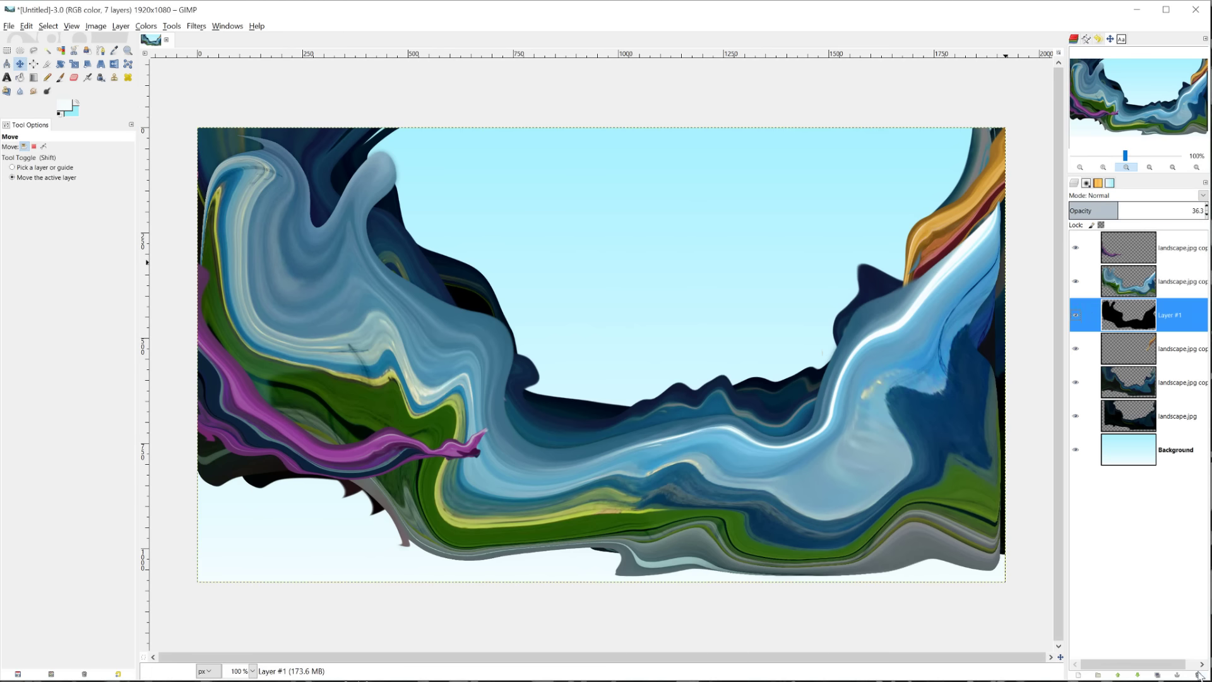
pyautogui.click(1197, 675)
# Toggle the fourth layer and the landscape.jpg layer on and off to compare the canvas.
pyautogui.click(1129, 285)
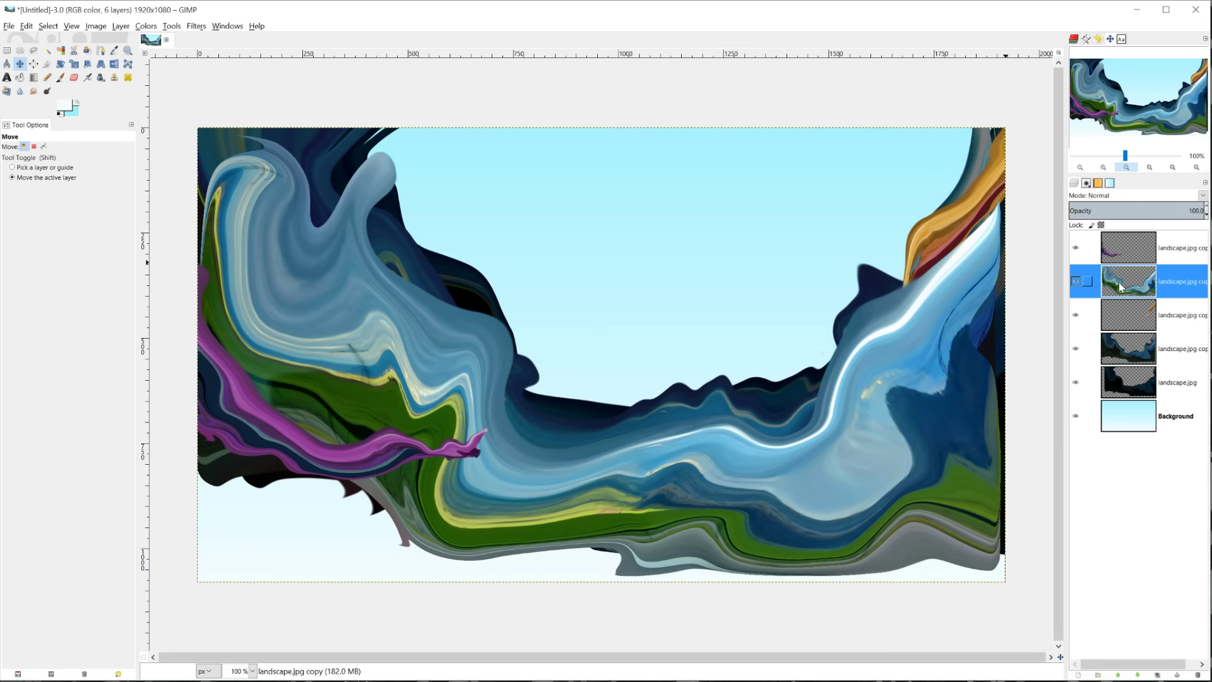
pyautogui.click(1076, 351)
pyautogui.click(1077, 351)
pyautogui.click(1077, 351)
pyautogui.click(1077, 352)
pyautogui.click(1076, 385)
pyautogui.click(1076, 384)
pyautogui.click(1077, 384)
pyautogui.click(1077, 384)
# Hide and reshow the purple stroke and orange stroke layers to judge their effect.
pyautogui.click(1123, 258)
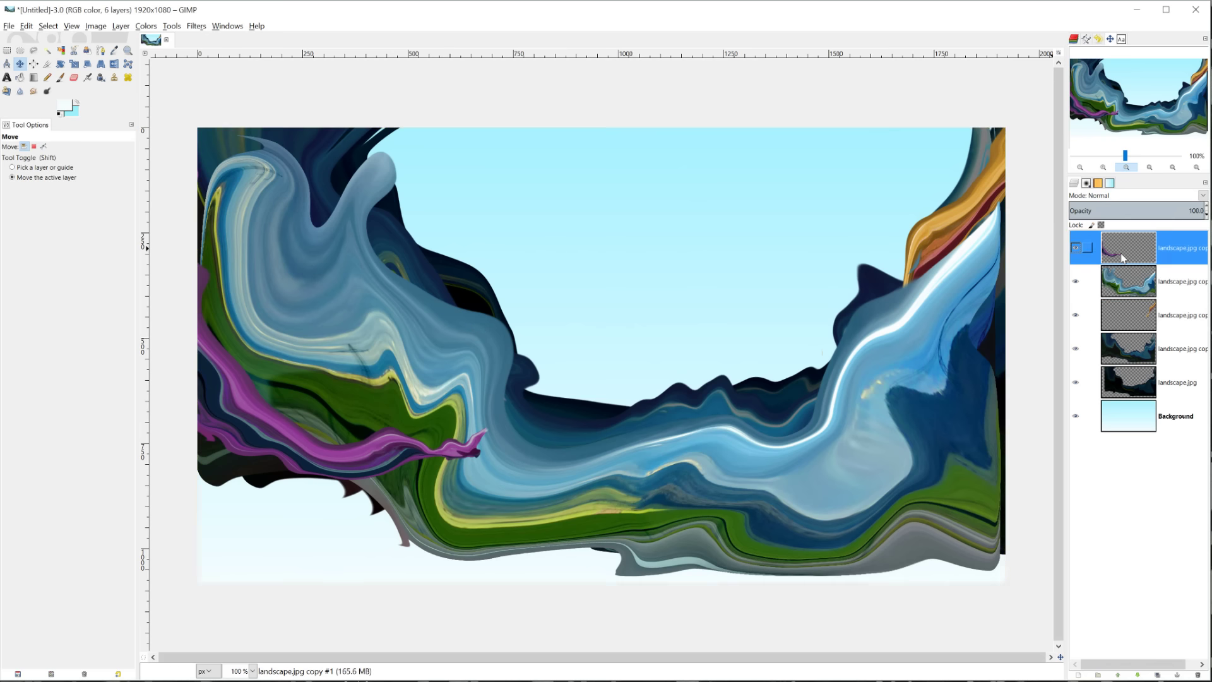
pyautogui.click(1077, 250)
pyautogui.click(1077, 250)
pyautogui.click(1077, 250)
pyautogui.click(1077, 250)
pyautogui.click(1077, 250)
pyautogui.click(1077, 250)
pyautogui.click(1157, 319)
pyautogui.click(1077, 316)
pyautogui.click(1077, 315)
pyautogui.click(1077, 315)
pyautogui.click(1077, 315)
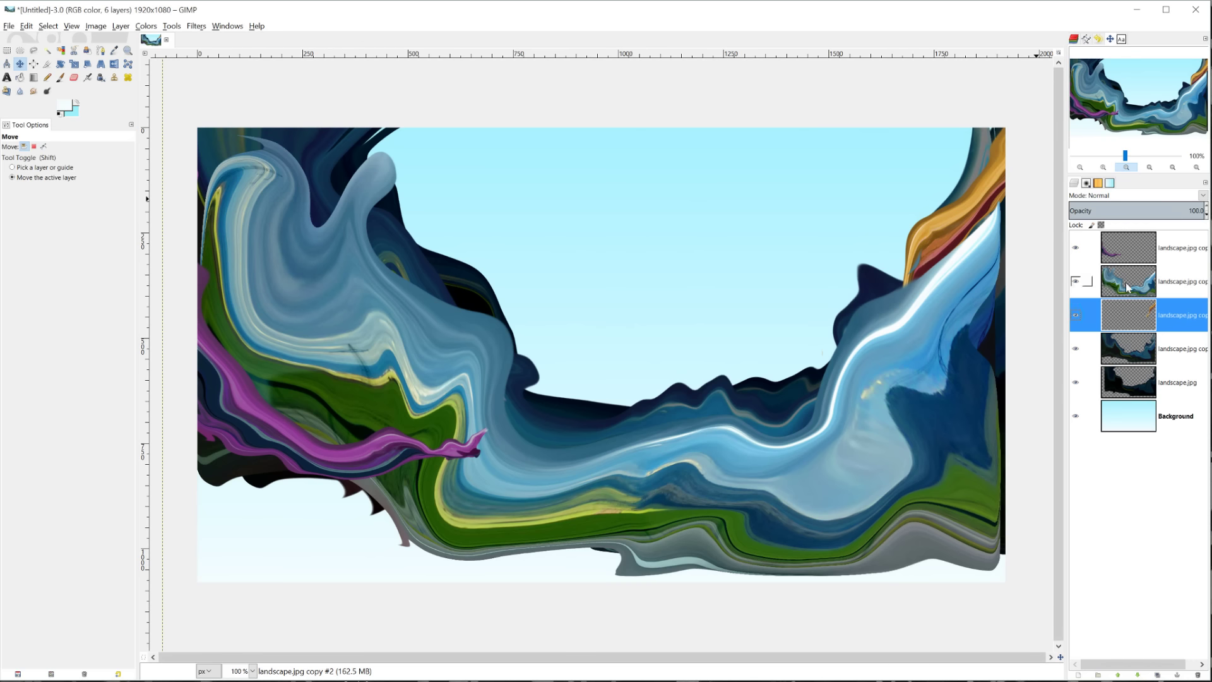
# Compare the canvas without the orange stroke, then make the top landscape.jpg copy active.
pyautogui.click(1121, 295)
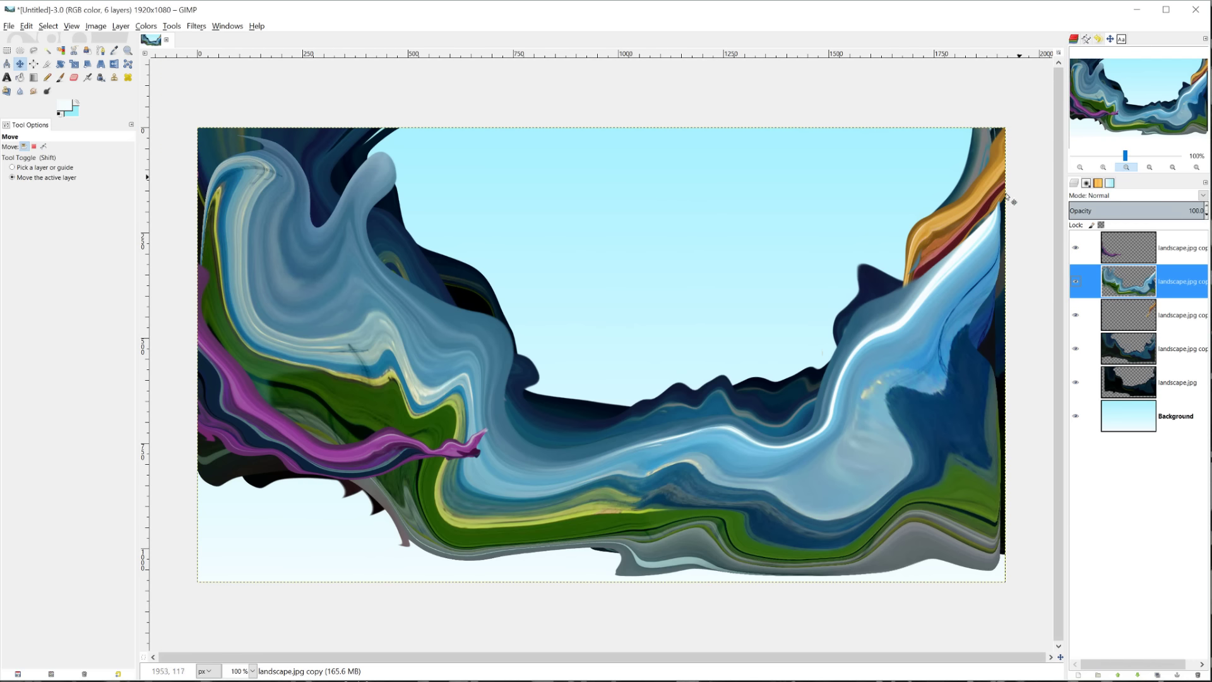
pyautogui.click(1089, 316)
pyautogui.click(1074, 315)
pyautogui.click(1074, 315)
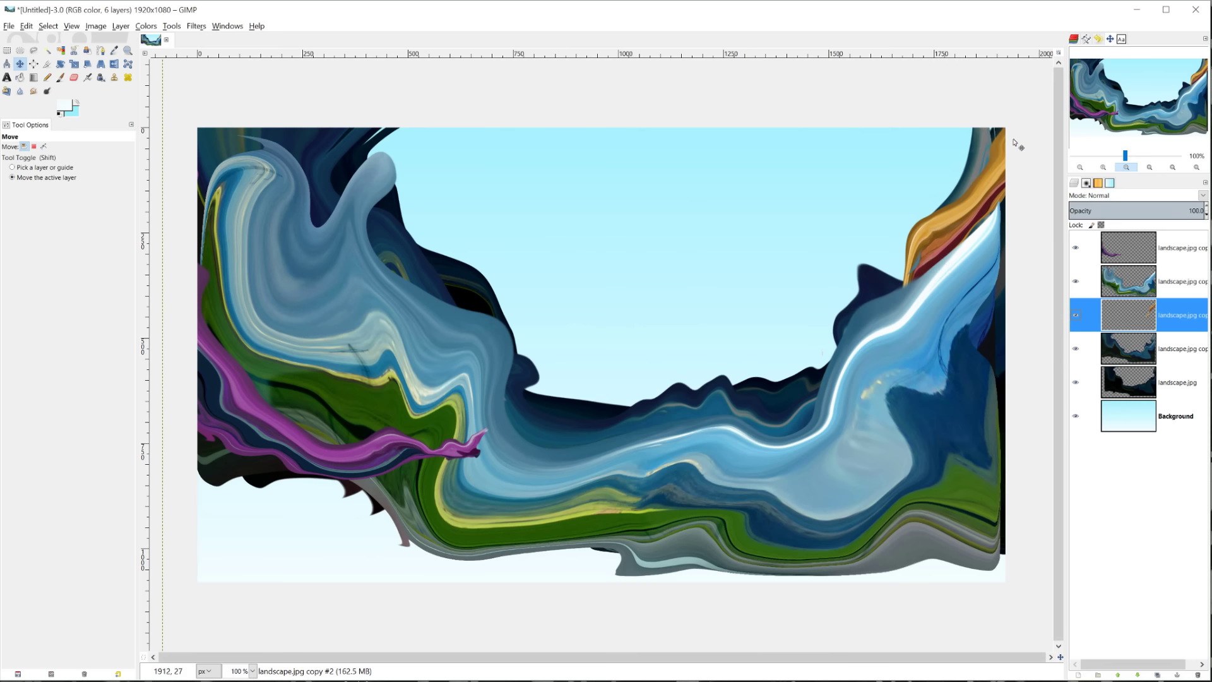
pyautogui.click(1139, 256)
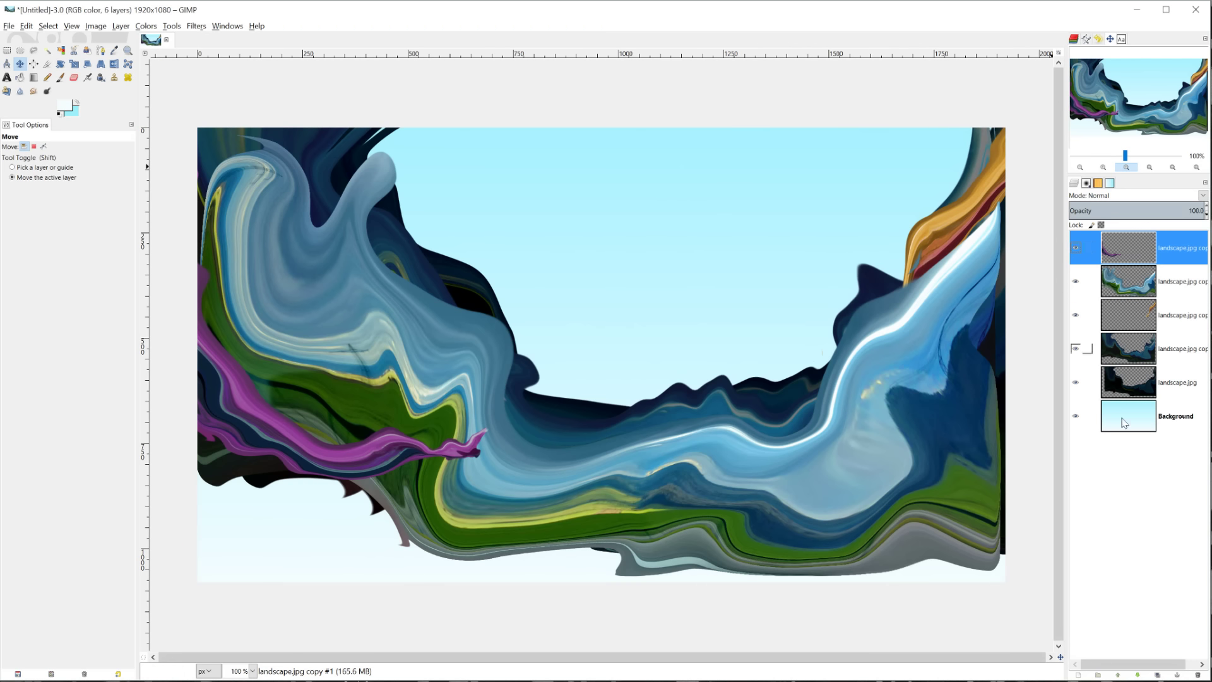
# Add a new transparent layer and draw a circular selection over the upper-left area.
pyautogui.click(1079, 674)
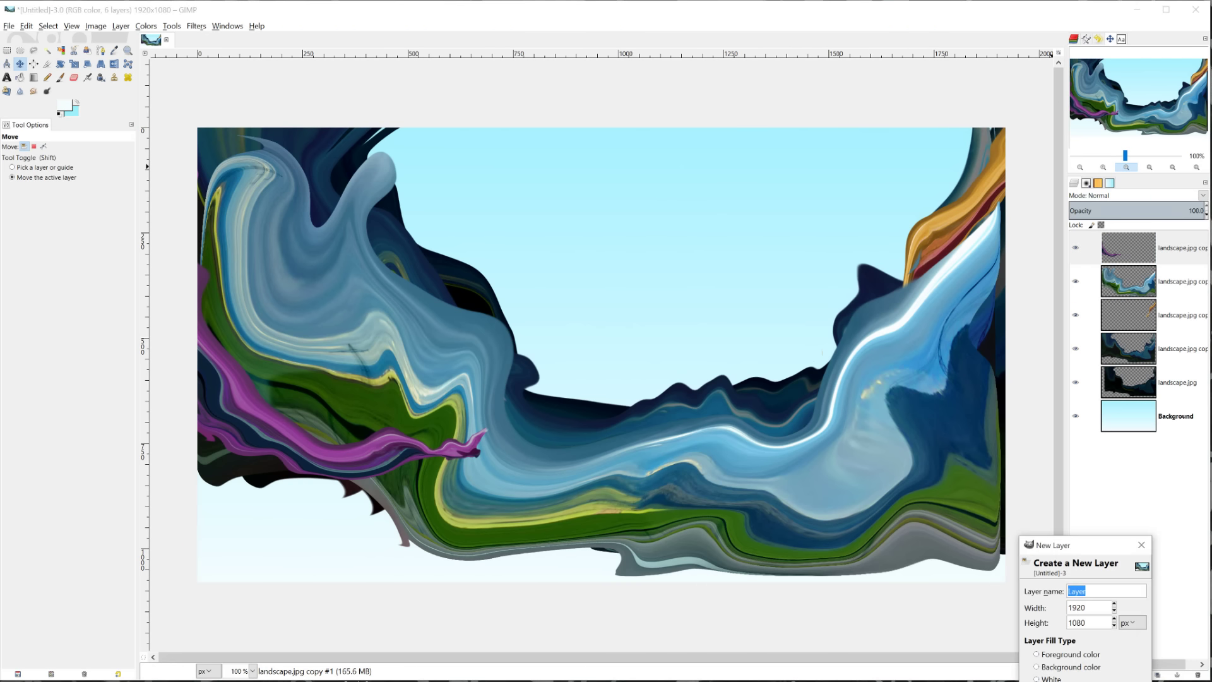
pyautogui.press('Return')
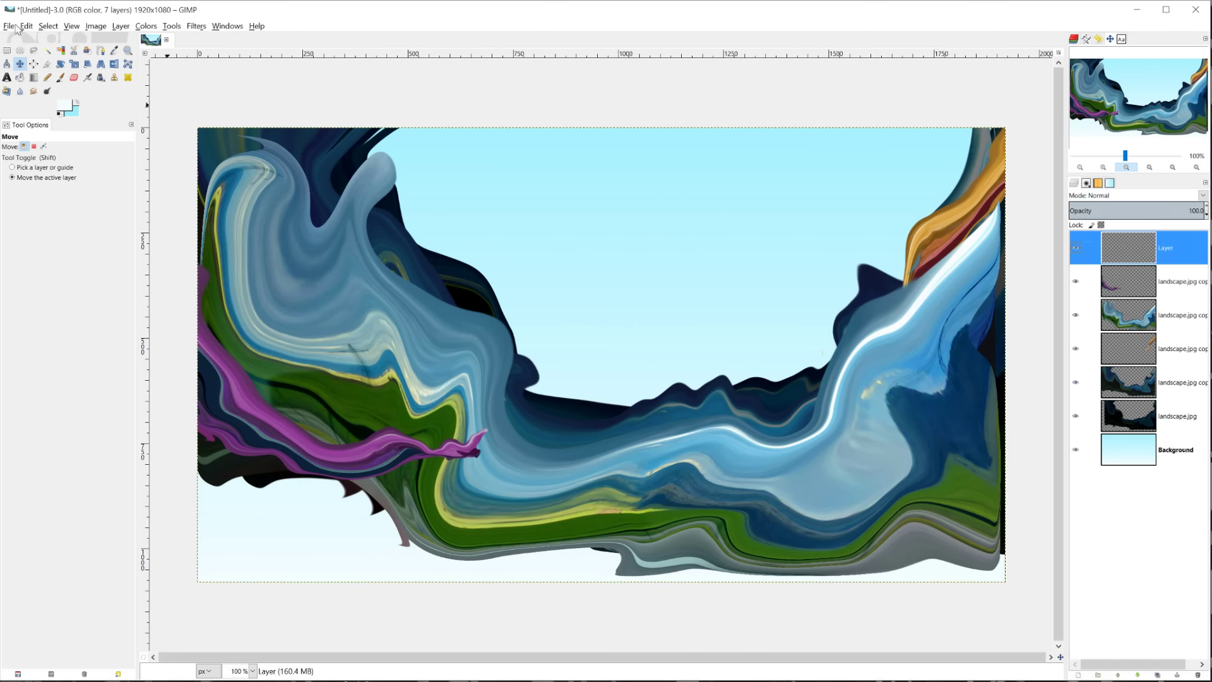
pyautogui.click(20, 50)
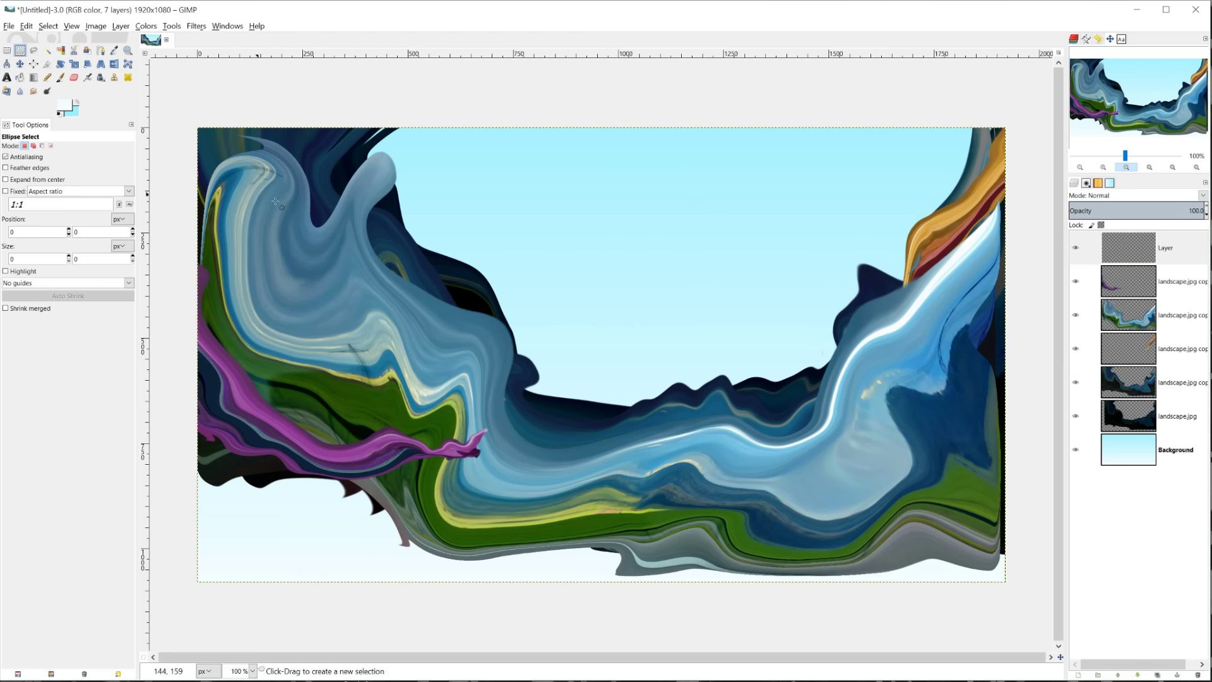
pyautogui.moveTo(250, 188); pyautogui.dragTo(469, 346)
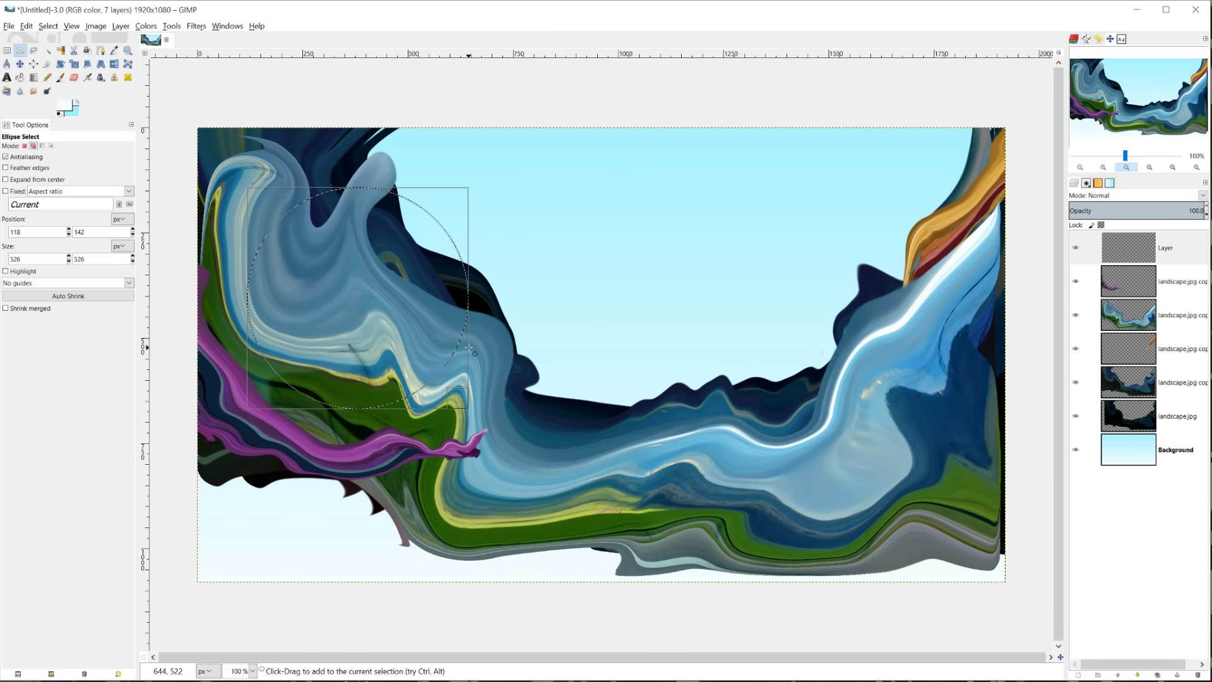
# Fill the circular selection on the new layer with orange ffb400.
pyautogui.click(20, 77)
pyautogui.click(64, 105)
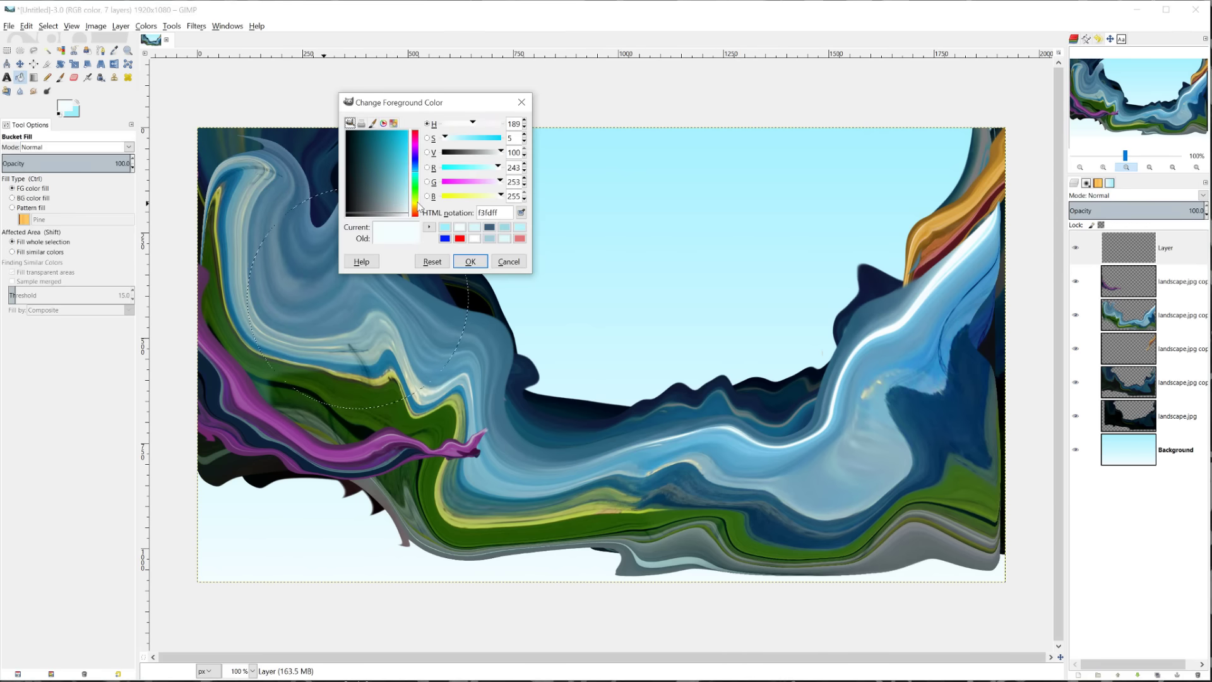
pyautogui.click(415, 205)
pyautogui.moveTo(408, 182); pyautogui.dragTo(409, 131)
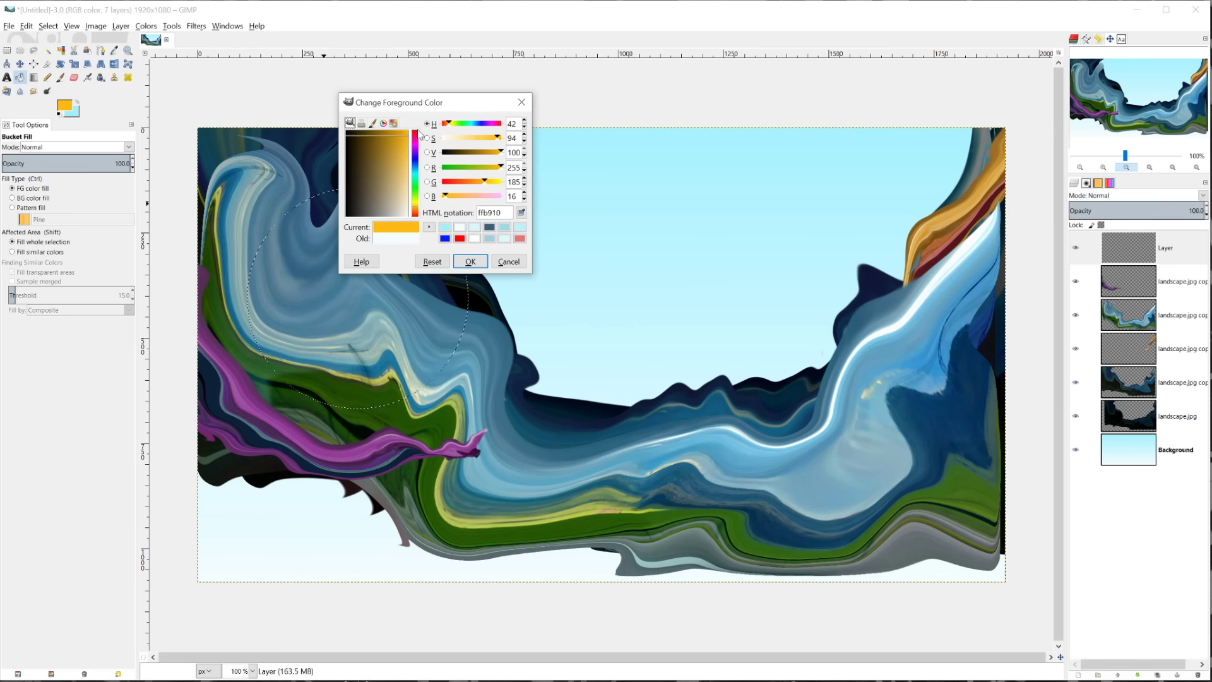
pyautogui.click(470, 262)
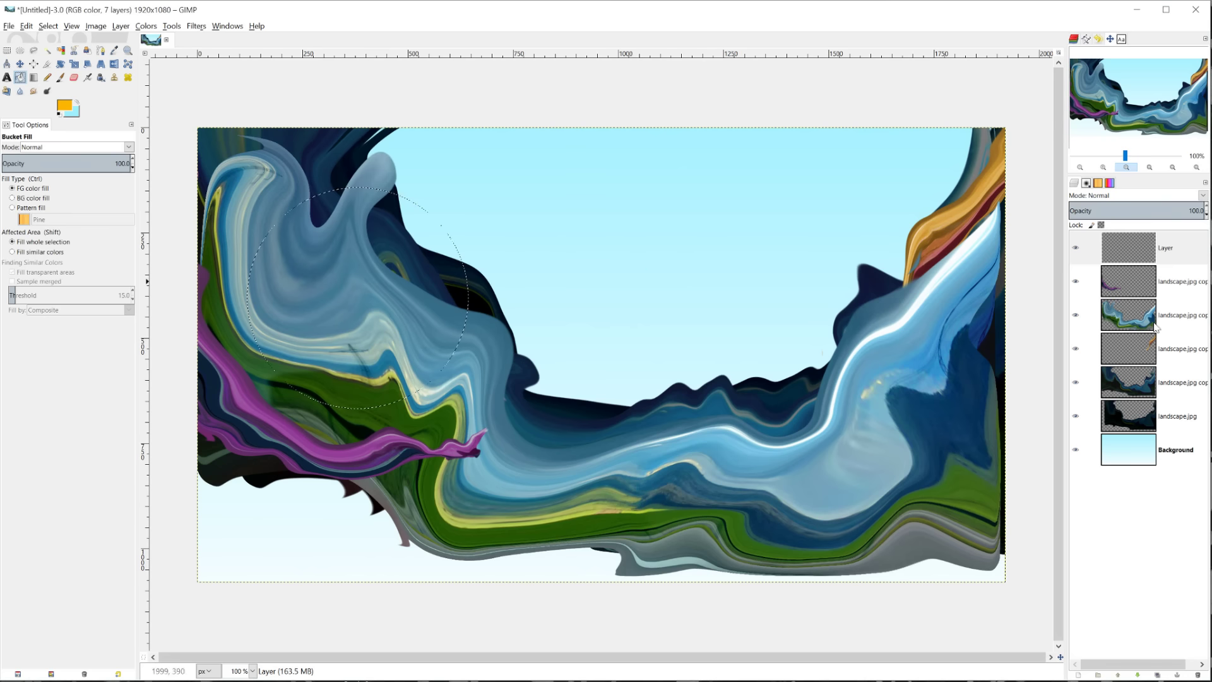
pyautogui.click(1125, 248)
pyautogui.click(411, 372)
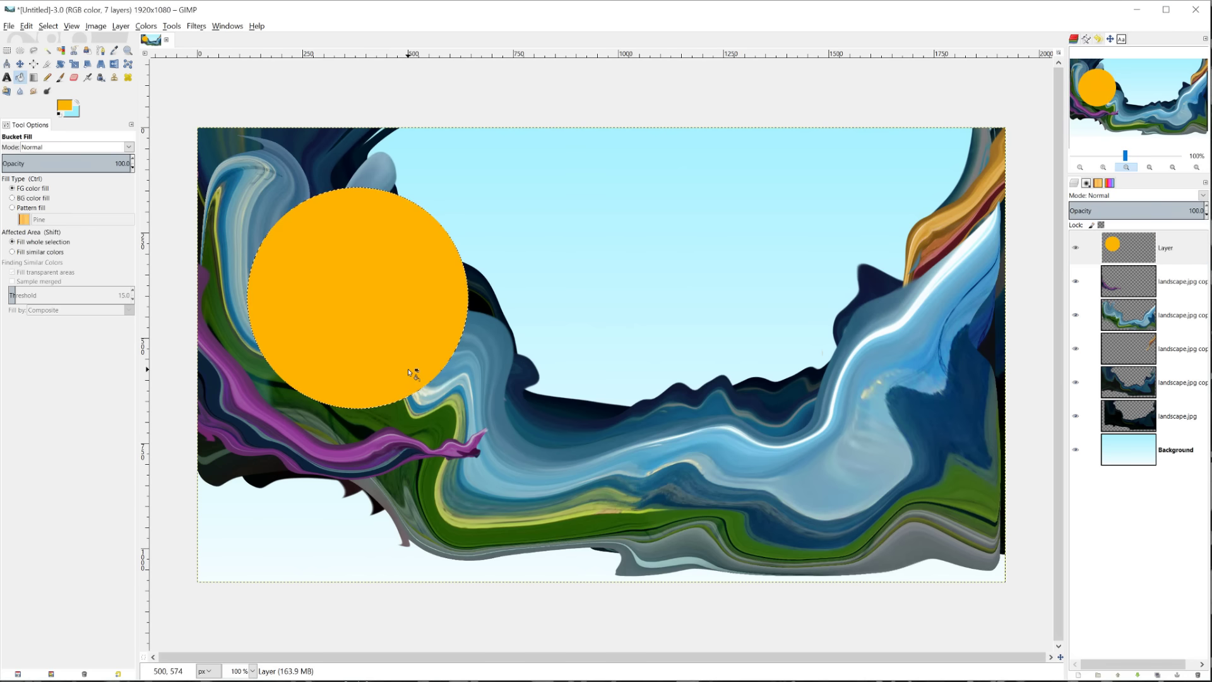
# Dismiss the save prompt, deselect, and shift the orange circle up and left.
pyautogui.hotkey('ctrl', 's')
pyautogui.click(369, 268)
pyautogui.hotkey('shift', 'ctrl', 'a')
pyautogui.press('m')
pyautogui.moveTo(395, 294); pyautogui.dragTo(361, 292)
# Add another new layer above the orange circle and draw a circular selection mid-artwork.
pyautogui.click(1110, 250)
pyautogui.click(1079, 677)
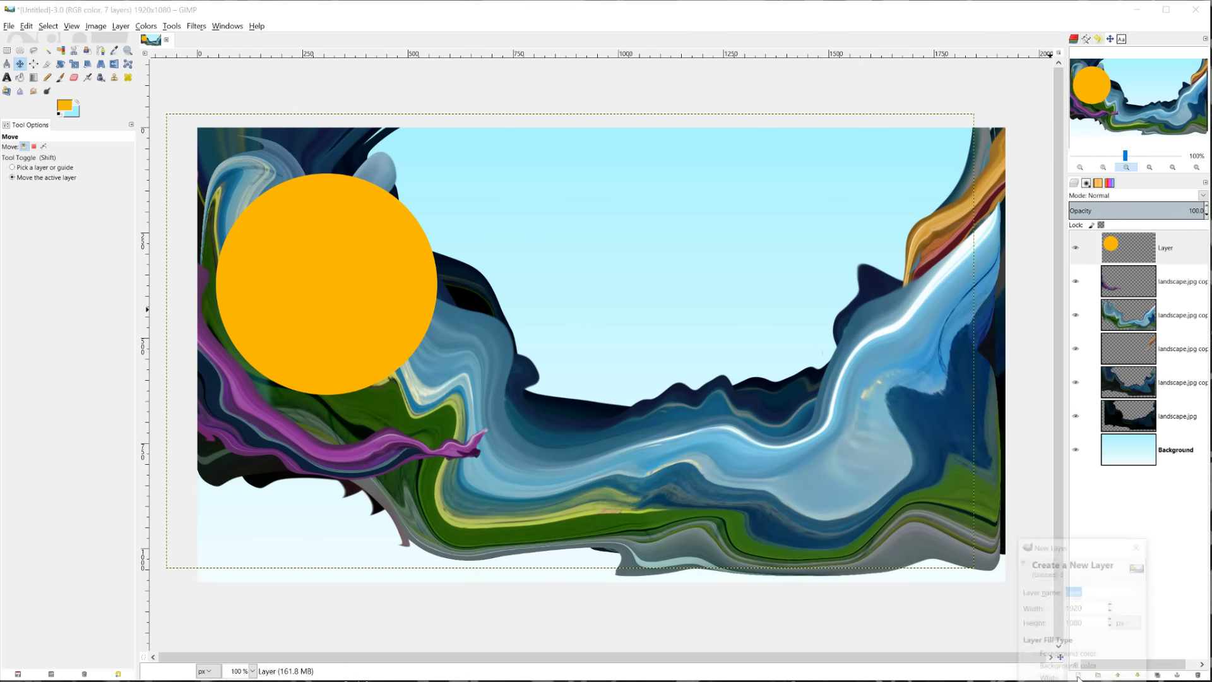
pyautogui.press('Return')
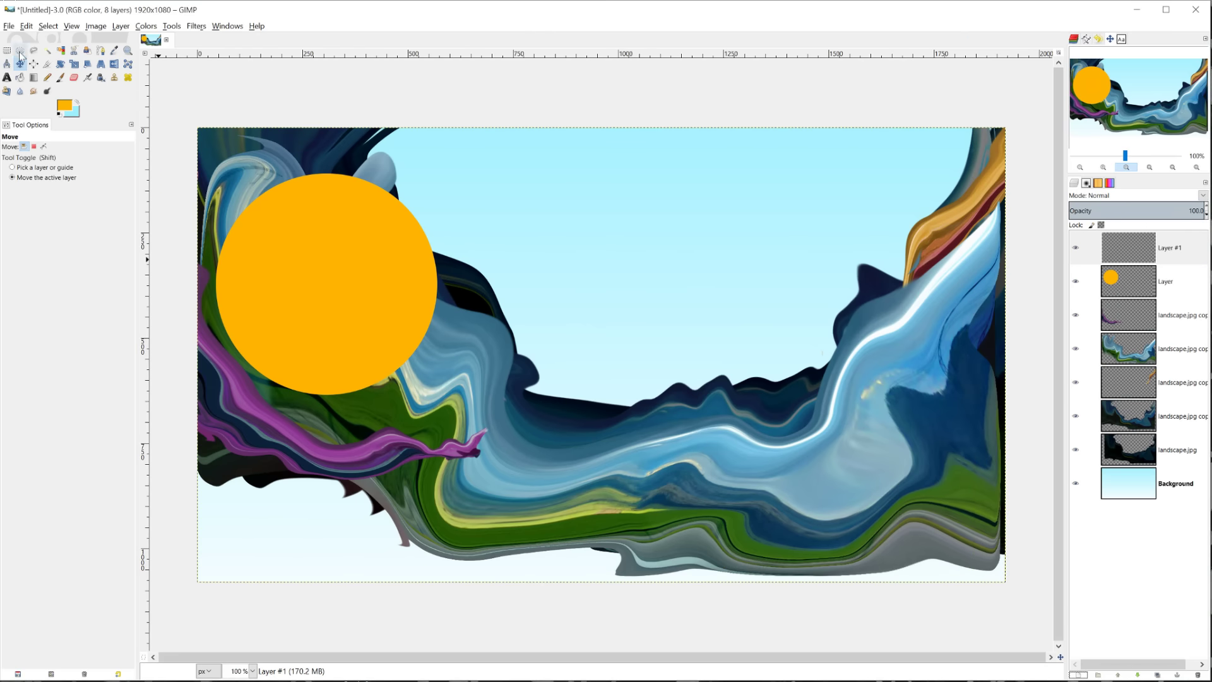
pyautogui.click(21, 50)
pyautogui.moveTo(501, 296); pyautogui.dragTo(659, 398)
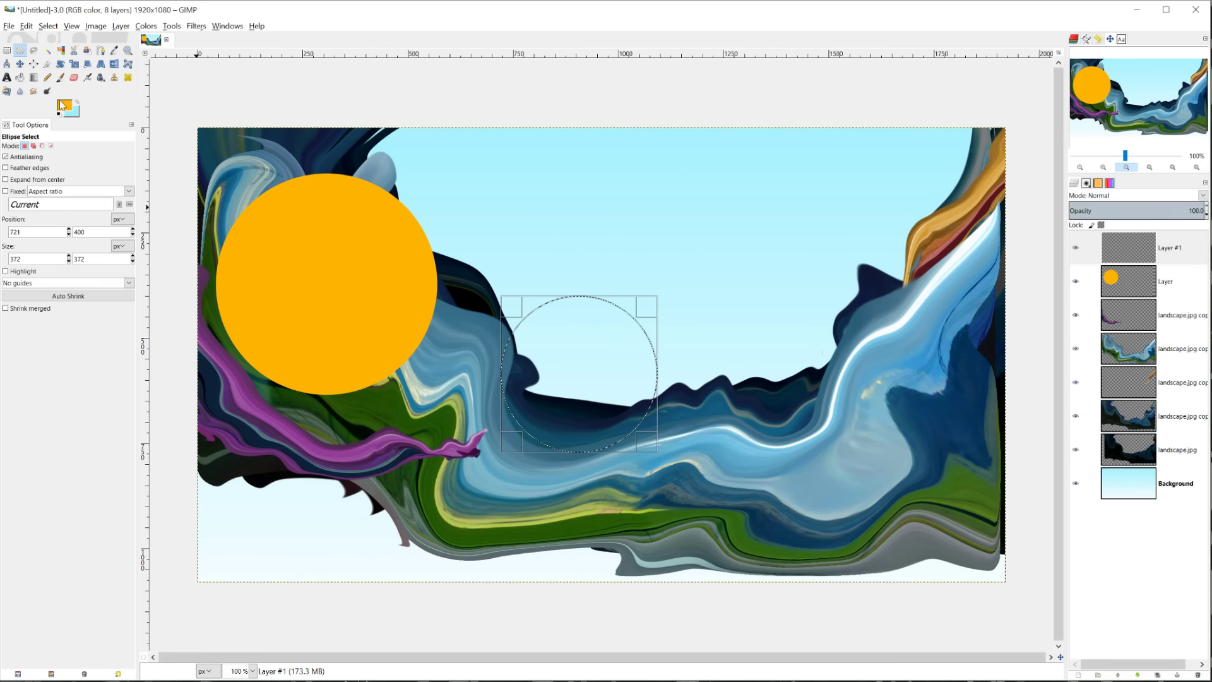
# Fill the circular selection with muted purple a6549b.
pyautogui.click(66, 106)
pyautogui.click(414, 144)
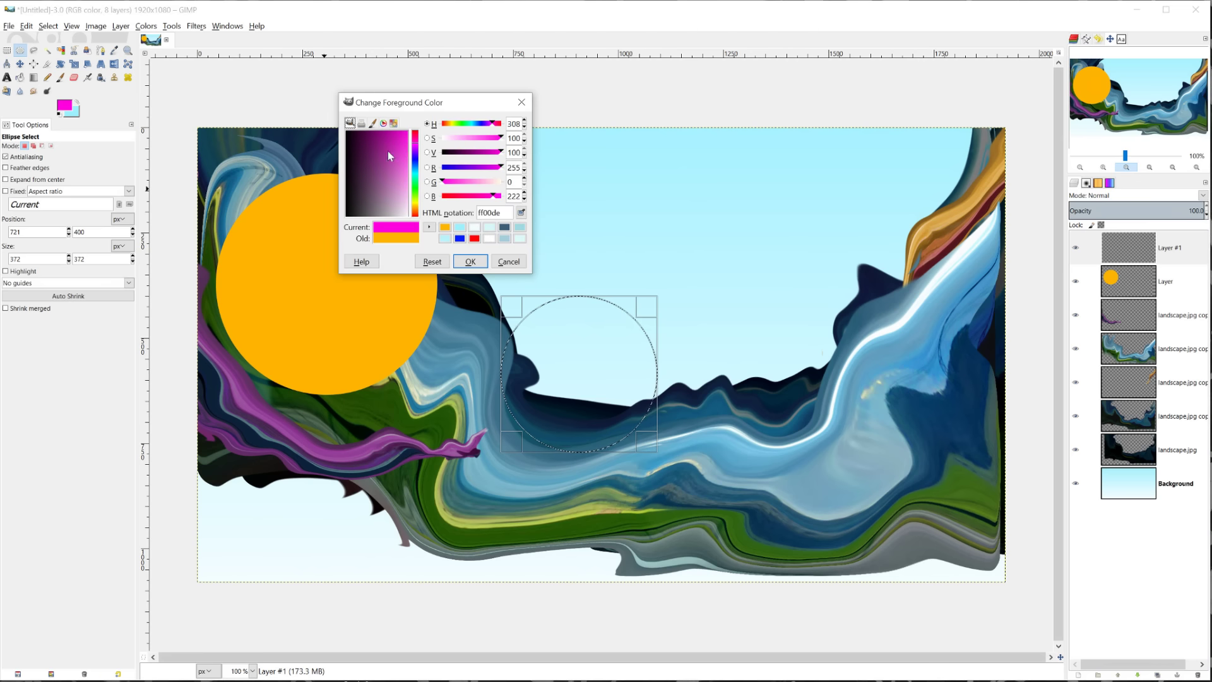
pyautogui.moveTo(389, 157)
pyautogui.mouseDown()
pyautogui.moveTo(373, 176)
pyautogui.moveTo(386, 174)
pyautogui.mouseUp()
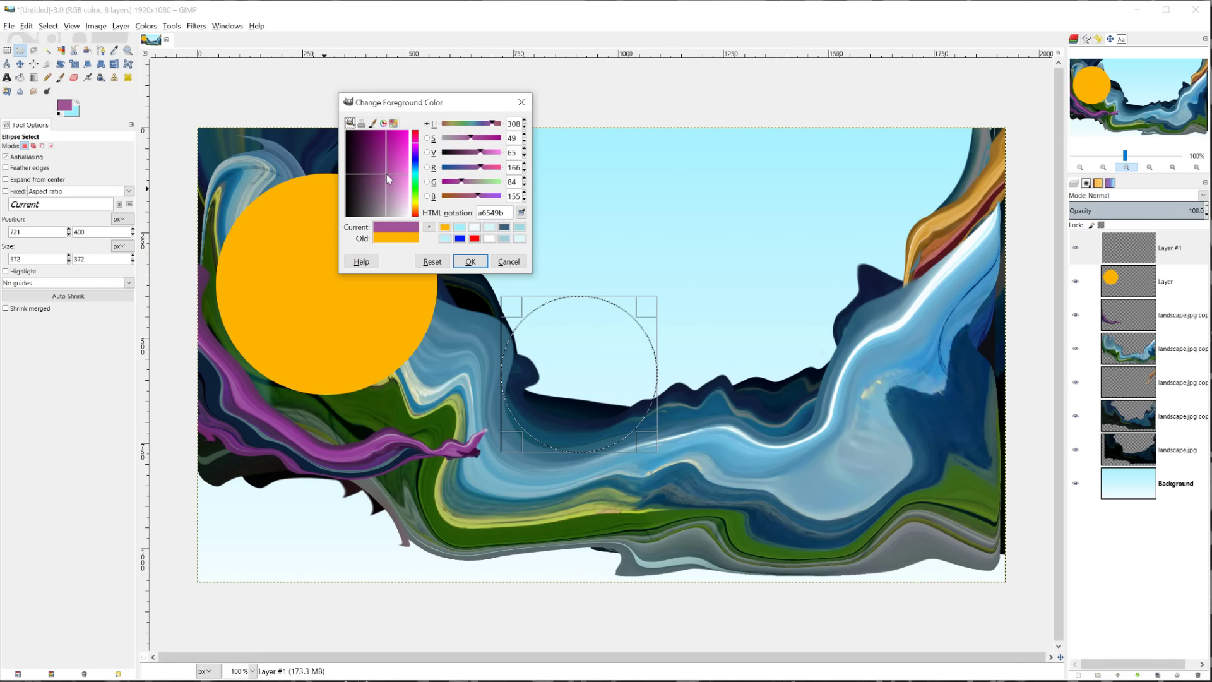
pyautogui.click(464, 268)
pyautogui.hotkey('shift', 'b')
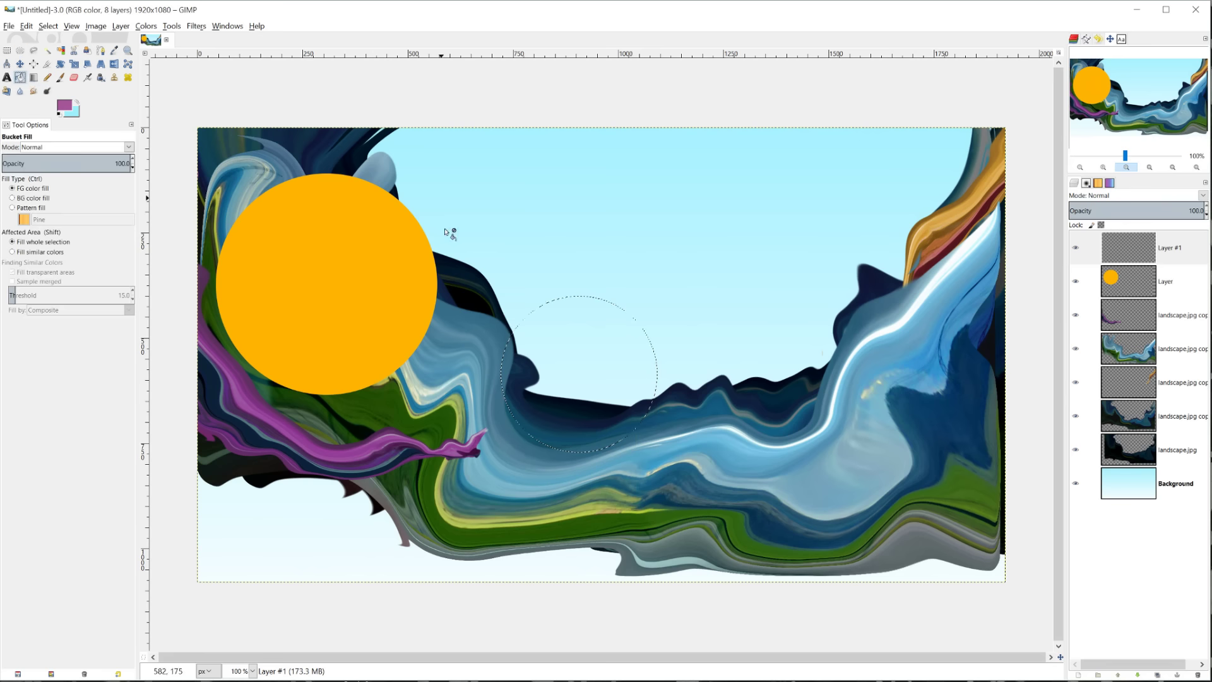
pyautogui.click(550, 343)
# Deselect and move the purple circle toward the lower right.
pyautogui.hotkey('ctrl', 'shift')
pyautogui.hotkey('ctrl', 'shift', 'a')
pyautogui.press('m')
pyautogui.moveTo(572, 371); pyautogui.dragTo(815, 440)
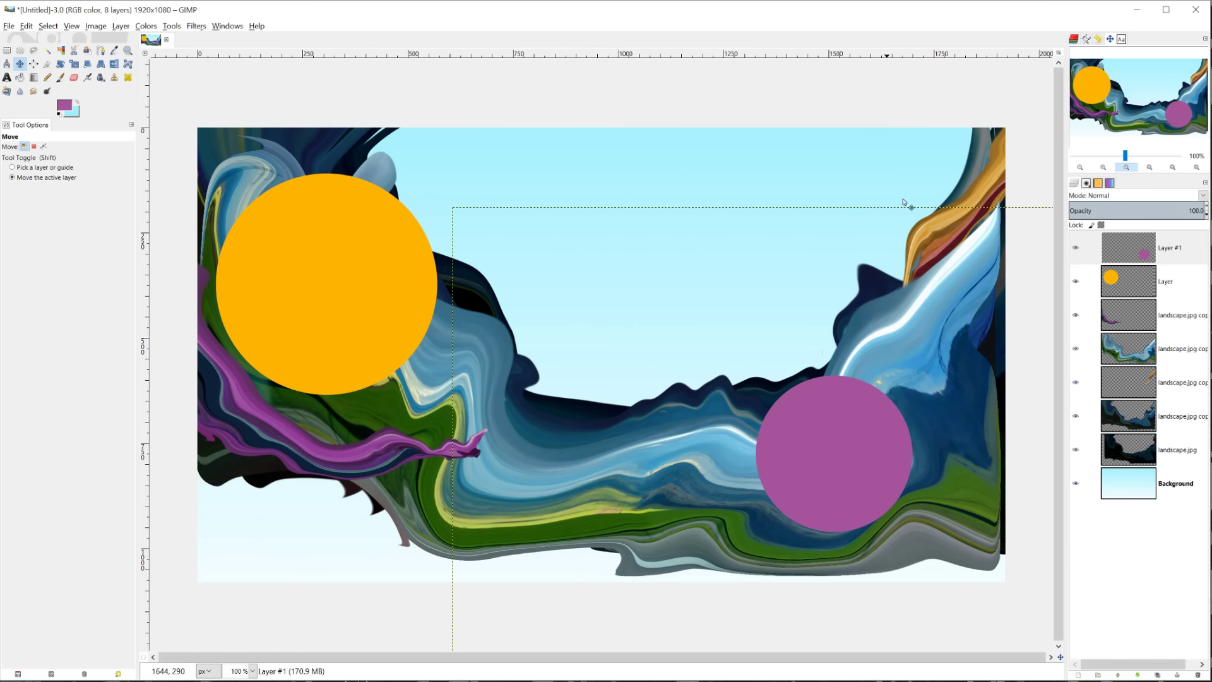
# Lower the orange circle's opacity, then IWarp the landscape copy with deform radius 38.
pyautogui.click(1130, 281)
pyautogui.moveTo(1195, 210); pyautogui.dragTo(1150, 215)
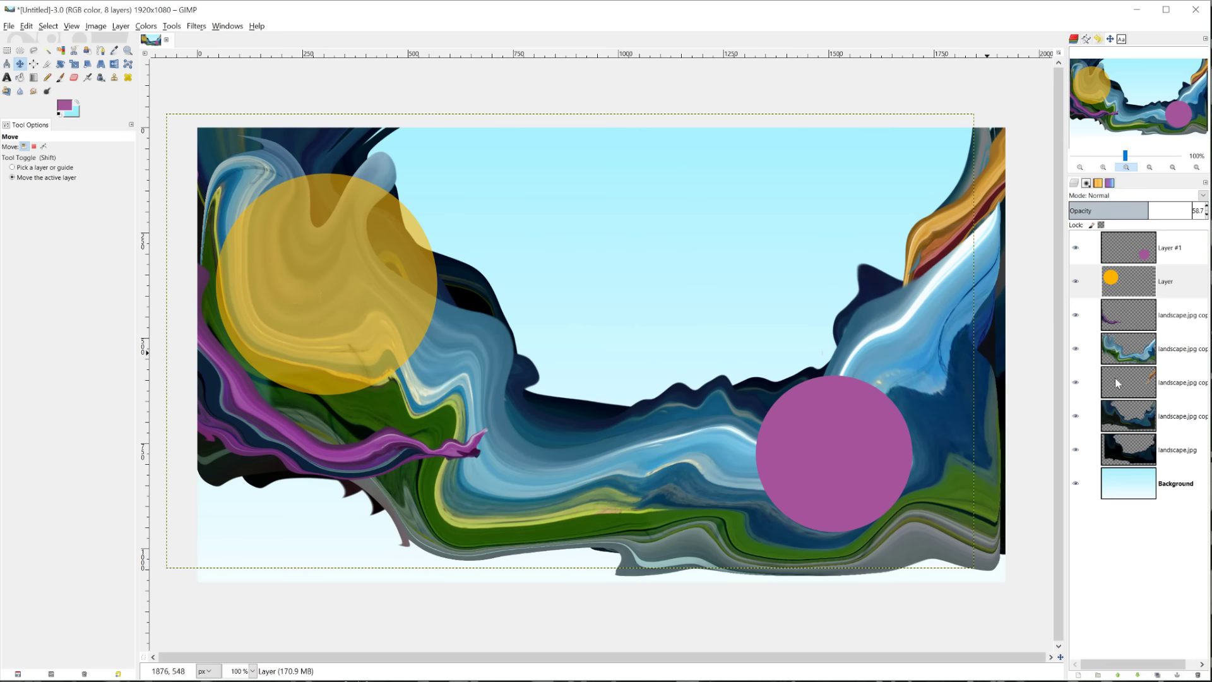
pyautogui.click(1140, 347)
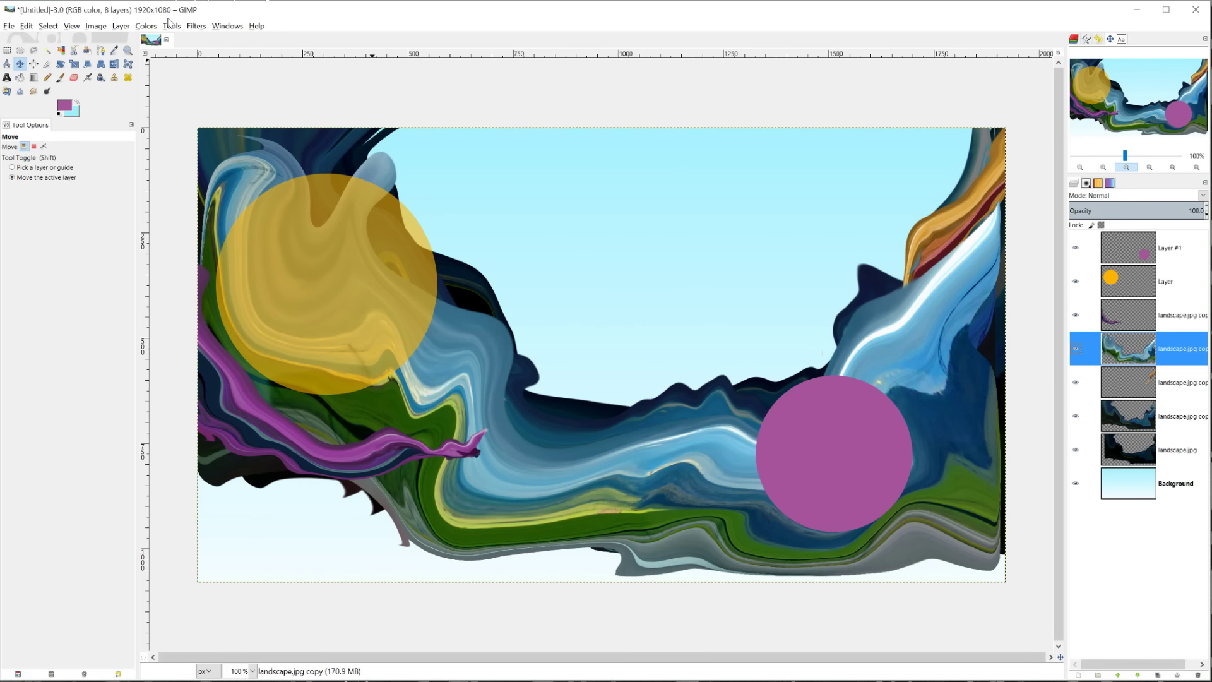
pyautogui.click(196, 26)
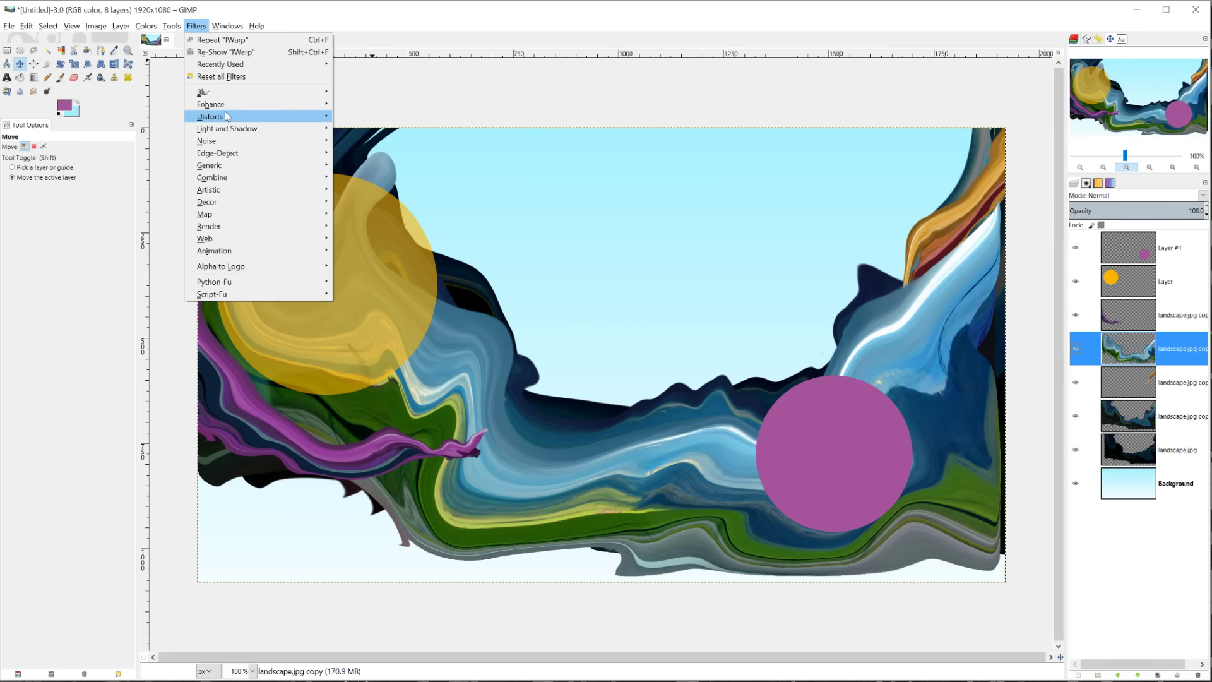
pyautogui.moveTo(271, 117)
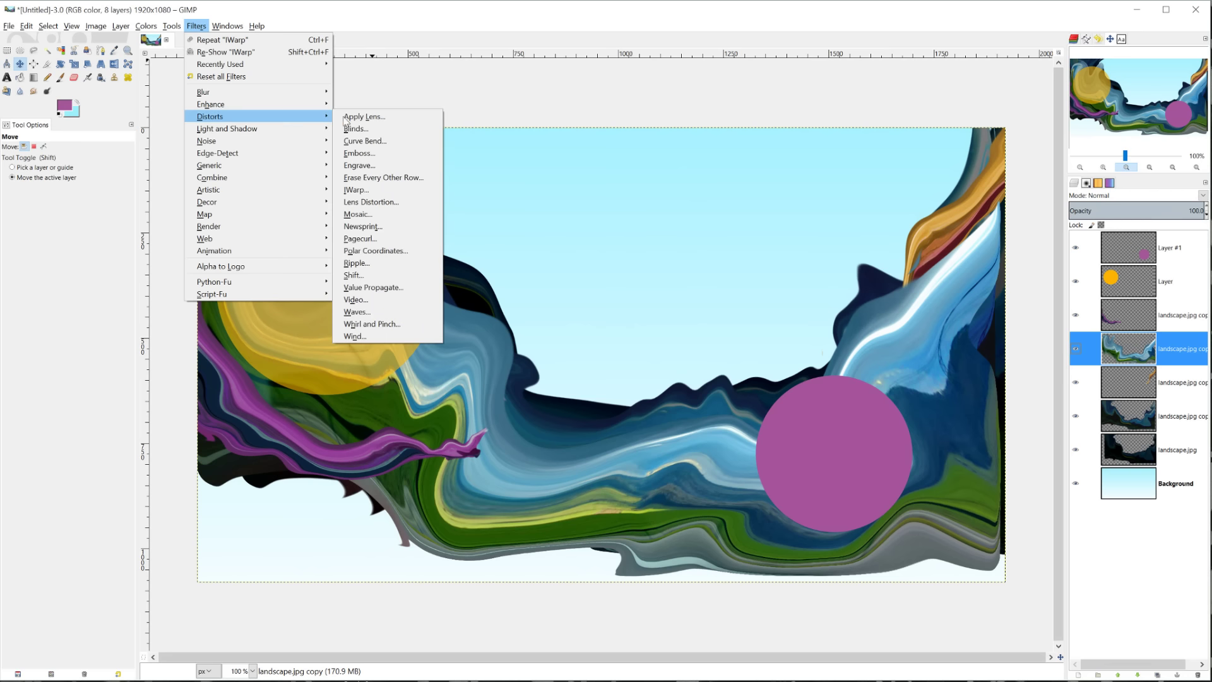
pyautogui.click(366, 190)
pyautogui.moveTo(549, 262); pyautogui.dragTo(577, 217)
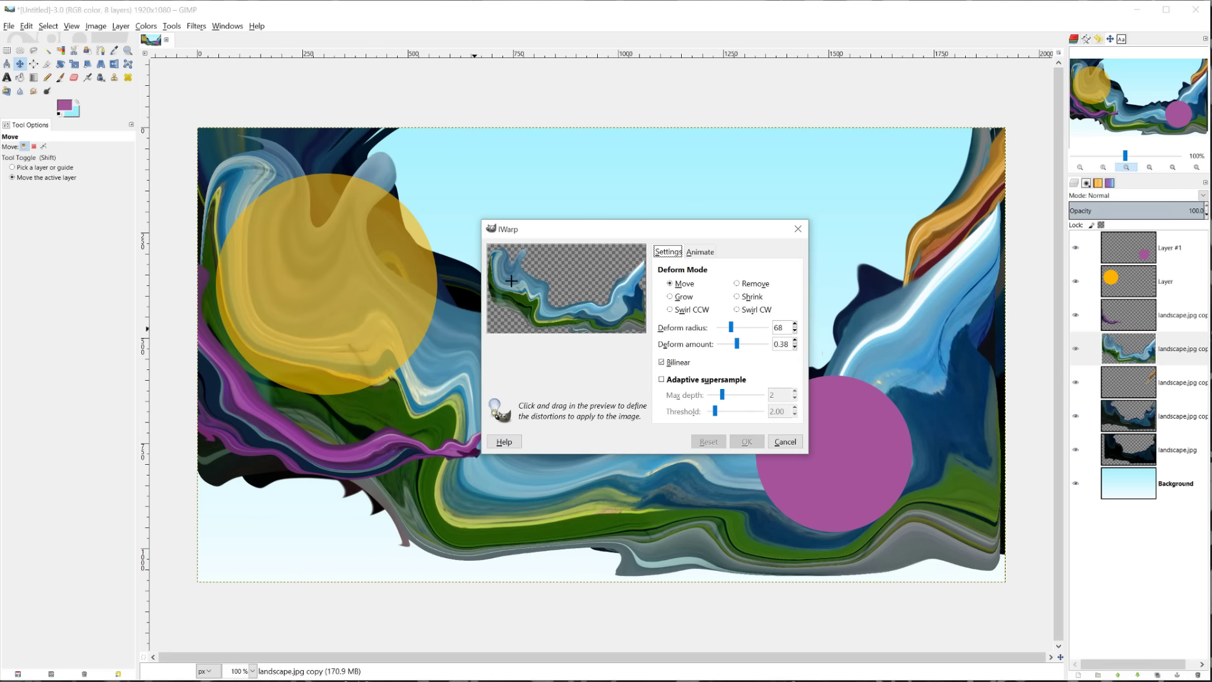
pyautogui.moveTo(512, 282); pyautogui.dragTo(530, 302)
pyautogui.moveTo(733, 329); pyautogui.dragTo(727, 329)
pyautogui.moveTo(505, 284)
pyautogui.mouseDown()
pyautogui.moveTo(517, 291)
pyautogui.moveTo(493, 263)
pyautogui.moveTo(507, 272)
pyautogui.moveTo(537, 250)
pyautogui.moveTo(522, 253)
pyautogui.mouseUp()
pyautogui.click(747, 441)
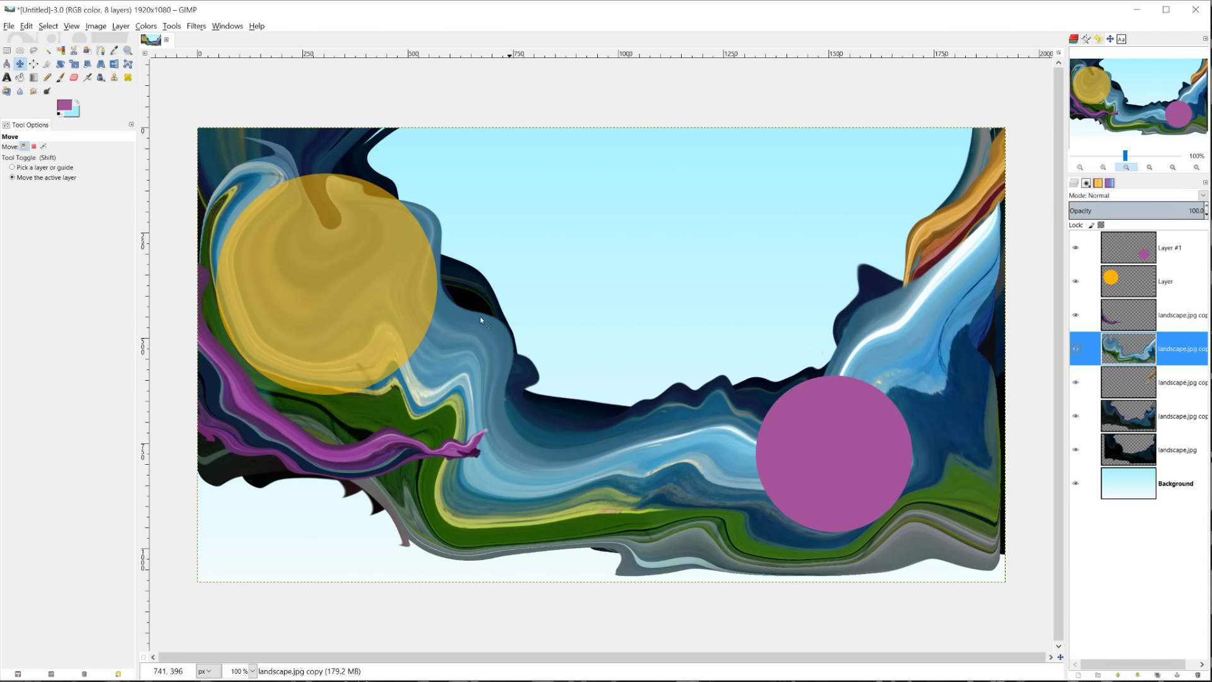
# Start a curved path tracing the swirl below and left of the yellow circle.
pyautogui.click(101, 50)
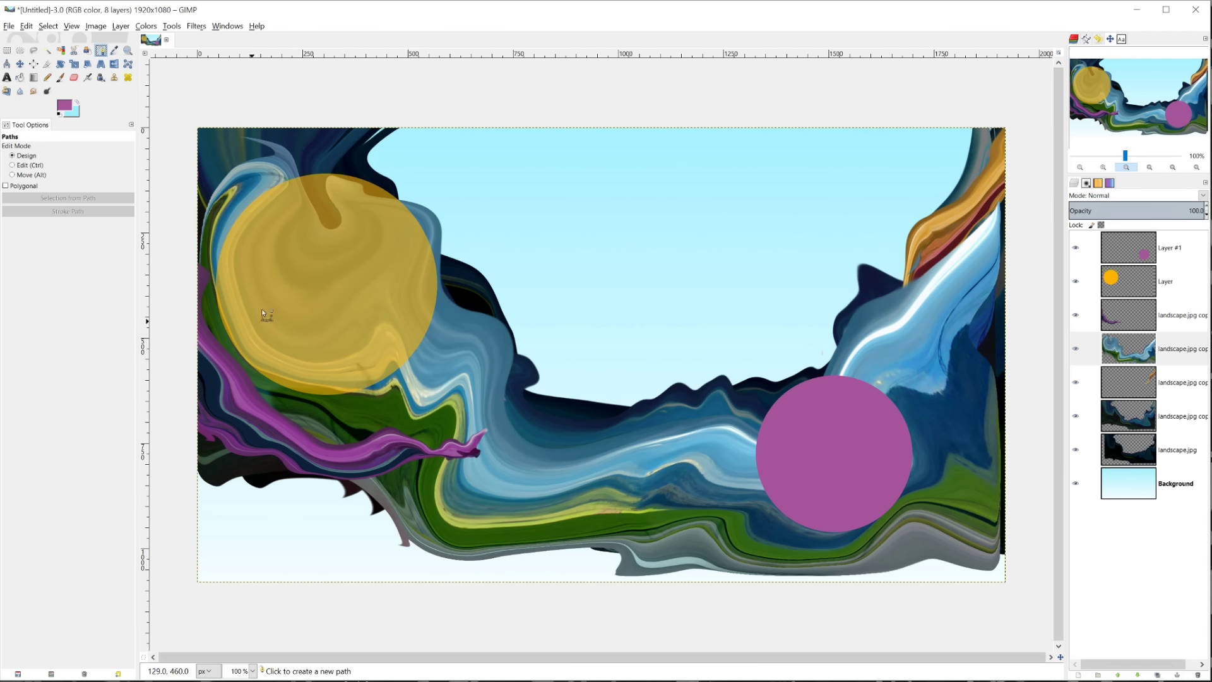
pyautogui.click(409, 364)
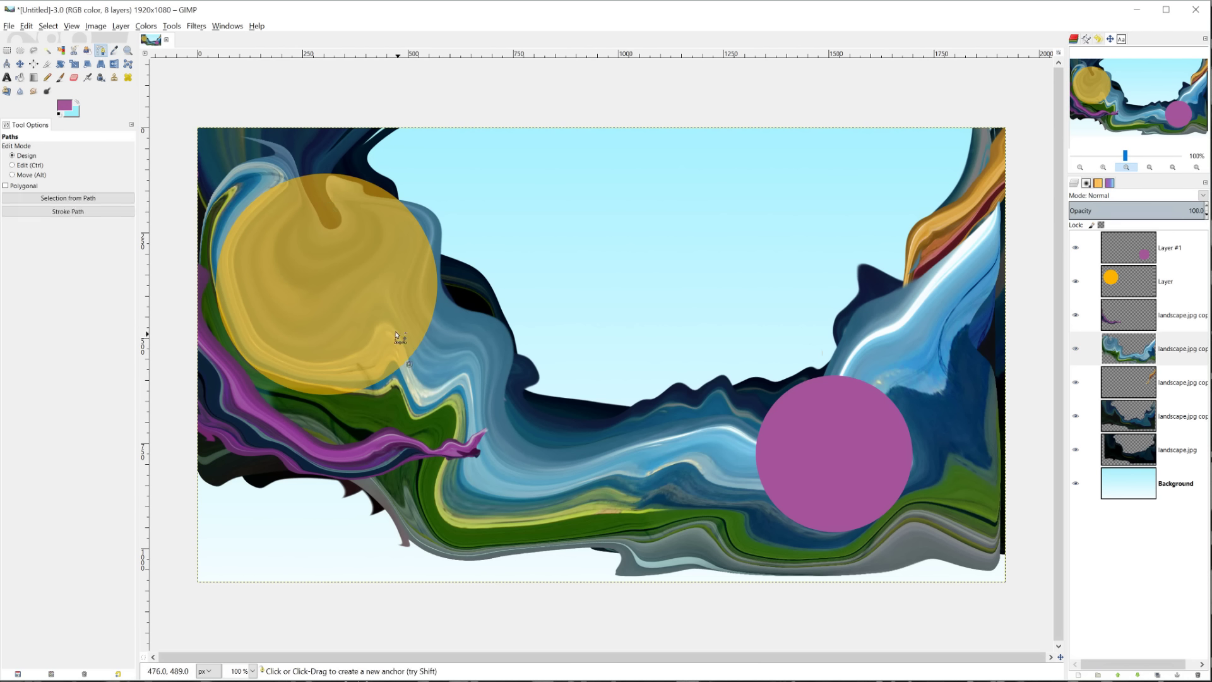
pyautogui.moveTo(391, 326); pyautogui.dragTo(370, 342)
pyautogui.moveTo(286, 356); pyautogui.dragTo(233, 325)
pyautogui.click(237, 244)
pyautogui.moveTo(238, 243); pyautogui.dragTo(240, 224)
pyautogui.moveTo(290, 180); pyautogui.dragTo(285, 158)
# Continue the path anchors around the left and purple swirl back toward the start.
pyautogui.click(266, 173)
pyautogui.click(238, 191)
pyautogui.click(216, 226)
pyautogui.click(210, 269)
pyautogui.click(205, 328)
pyautogui.click(221, 374)
pyautogui.click(269, 421)
pyautogui.click(372, 421)
pyautogui.click(423, 392)
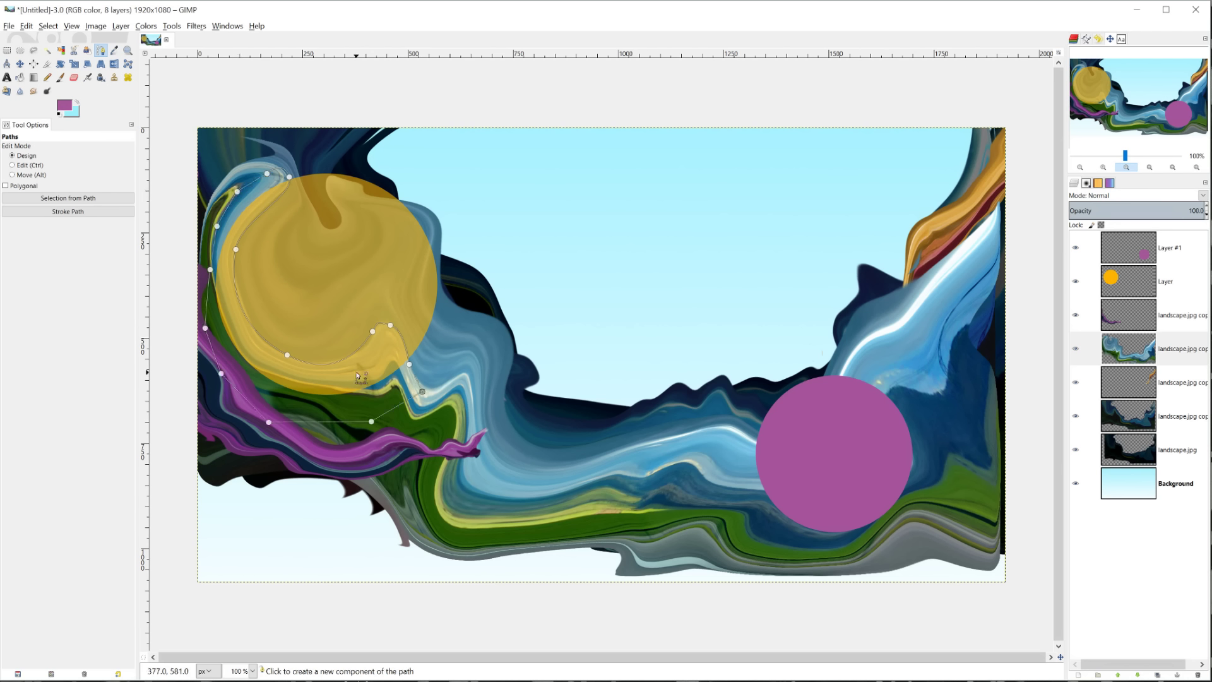
# Turn the path into a selection and delete that part of the yellow circle.
pyautogui.click(81, 199)
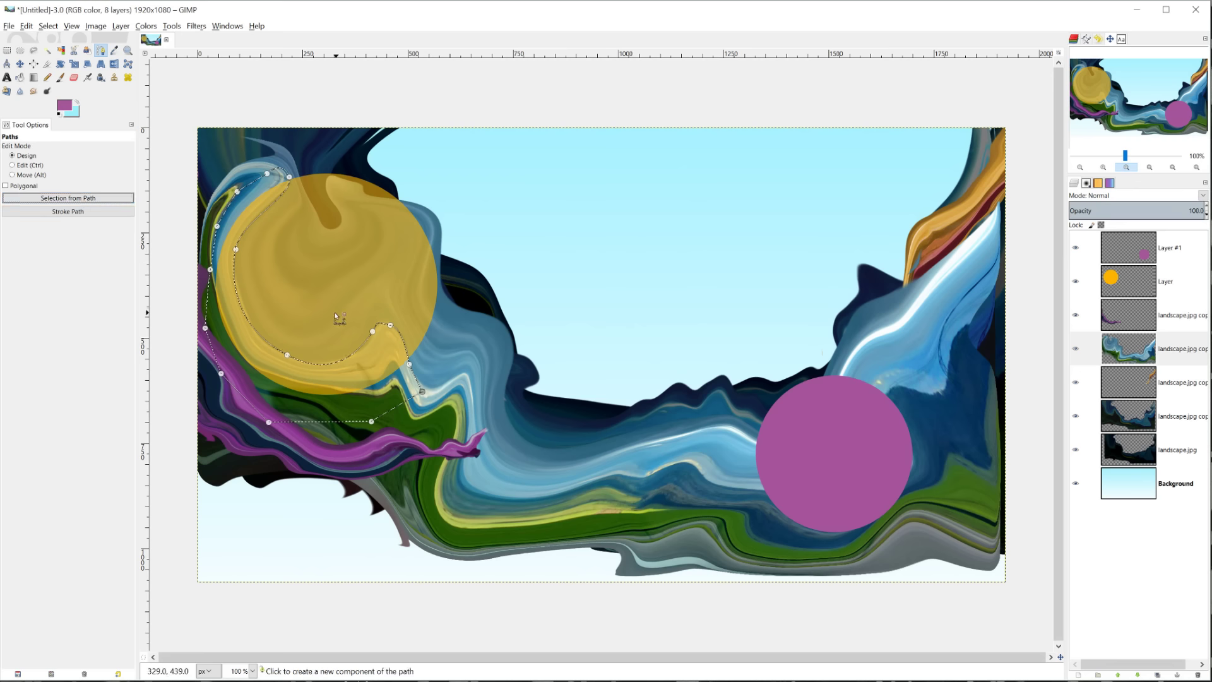
pyautogui.click(1130, 281)
pyautogui.press('Delete')
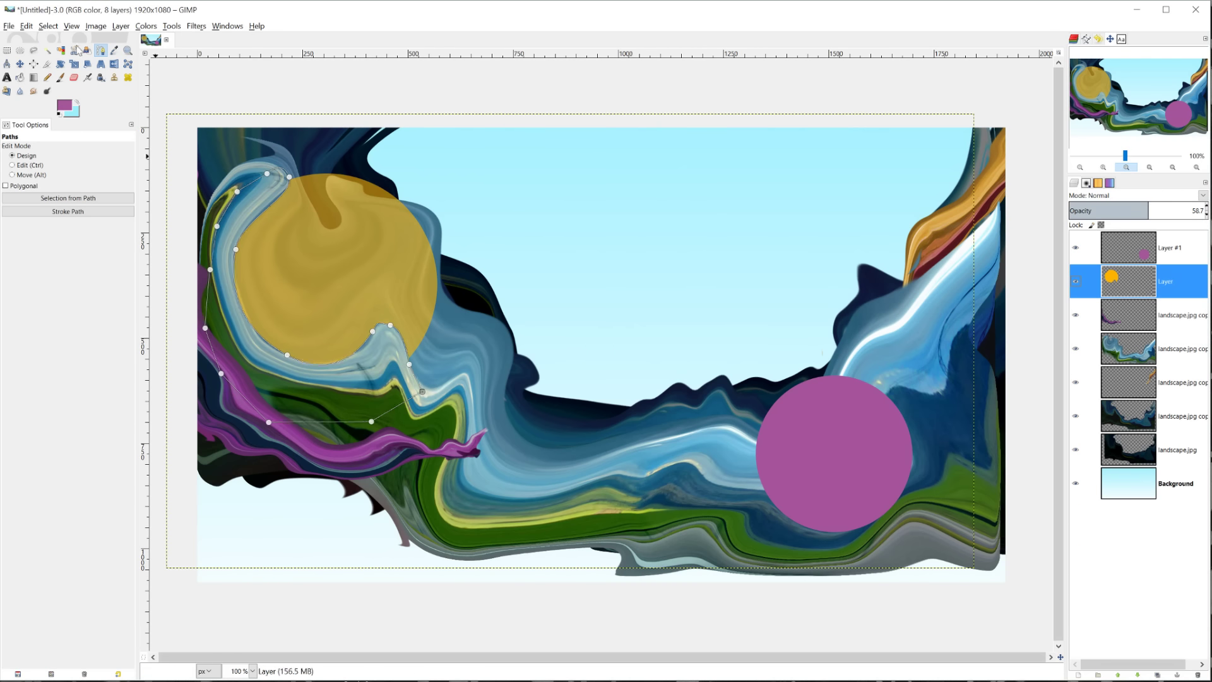
# Raise the yellow circle layer's opacity to 100.
pyautogui.click(20, 64)
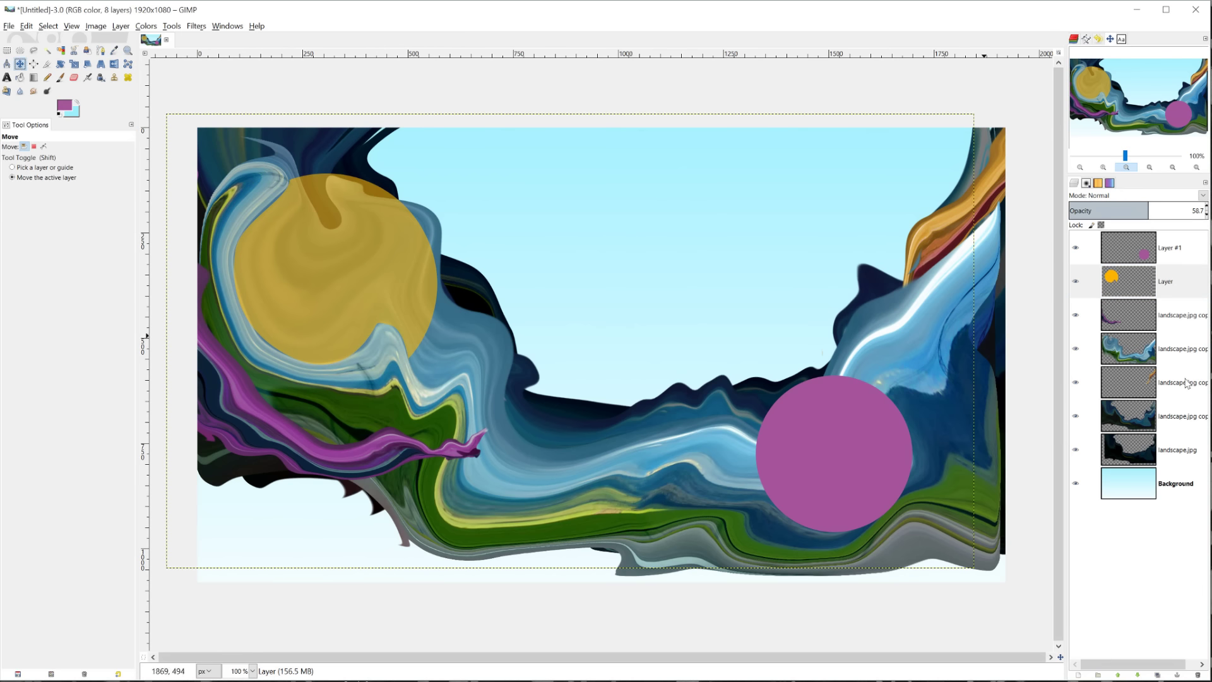
pyautogui.click(1139, 289)
pyautogui.click(1207, 206)
pyautogui.moveTo(1103, 212); pyautogui.dragTo(1207, 211)
pyautogui.moveTo(1094, 213); pyautogui.dragTo(1207, 211)
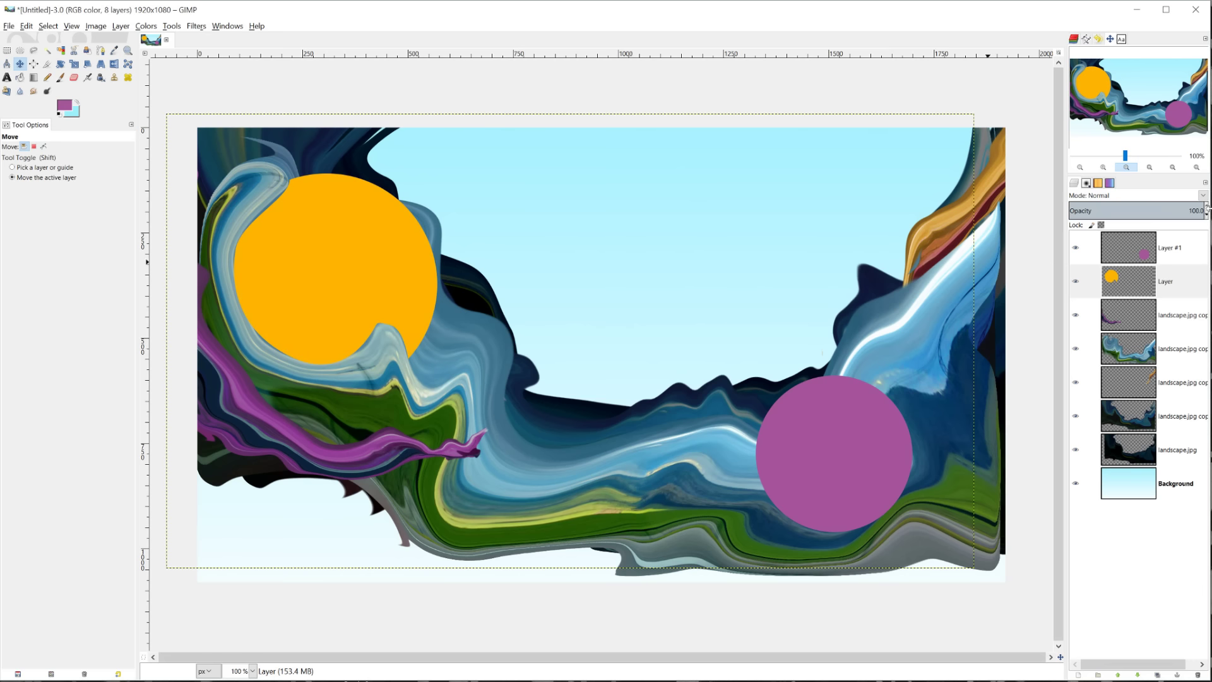
# Set the purple circle layer's opacity to about 55, cancelling an unwanted IWarp.
pyautogui.click(1168, 248)
pyautogui.moveTo(1143, 215)
pyautogui.mouseDown()
pyautogui.moveTo(1094, 215)
pyautogui.moveTo(1143, 212)
pyautogui.mouseUp()
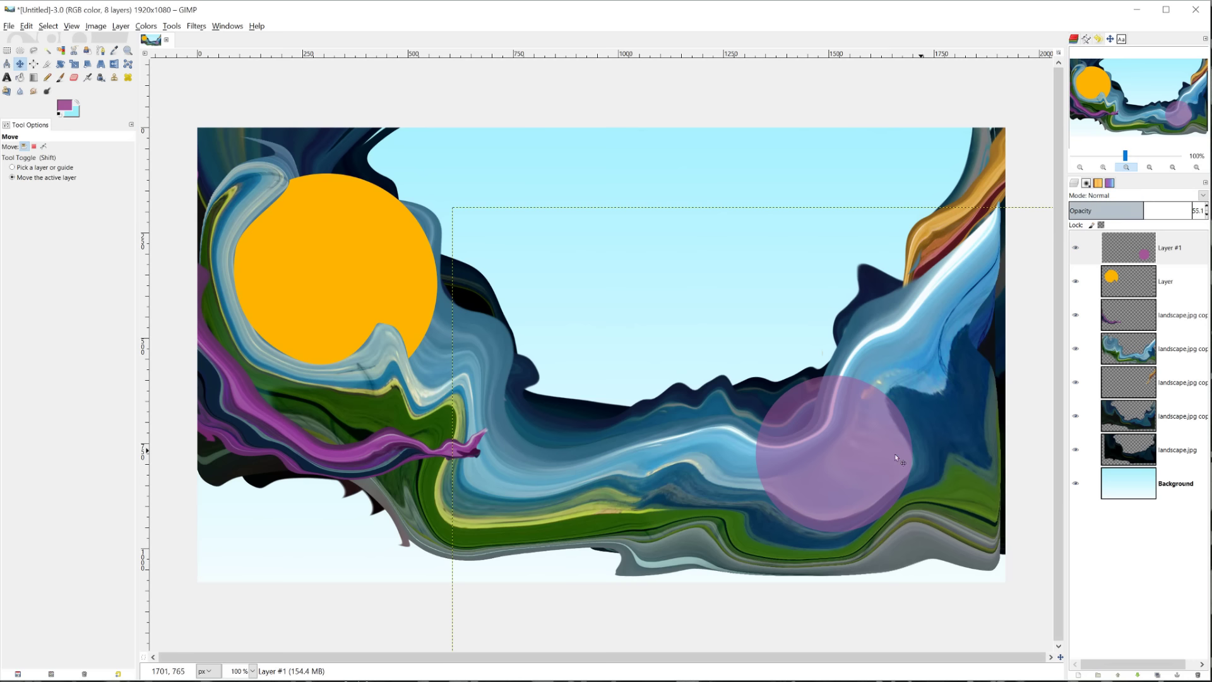
pyautogui.click(196, 26)
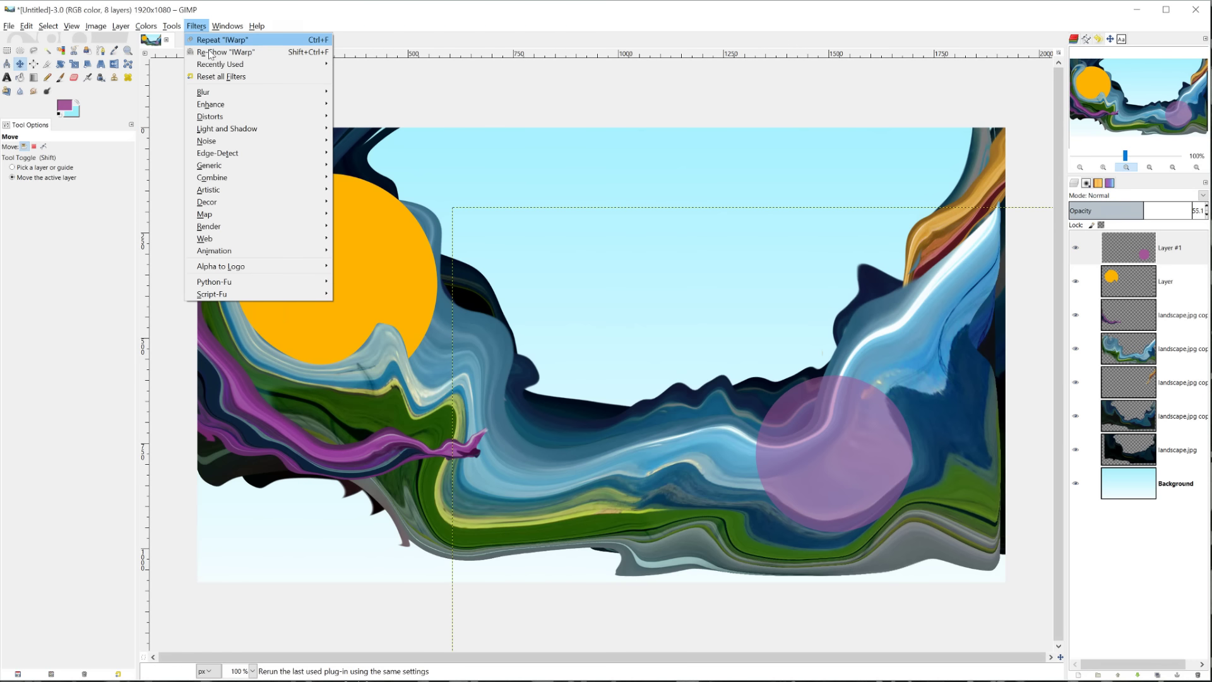
pyautogui.moveTo(223, 119)
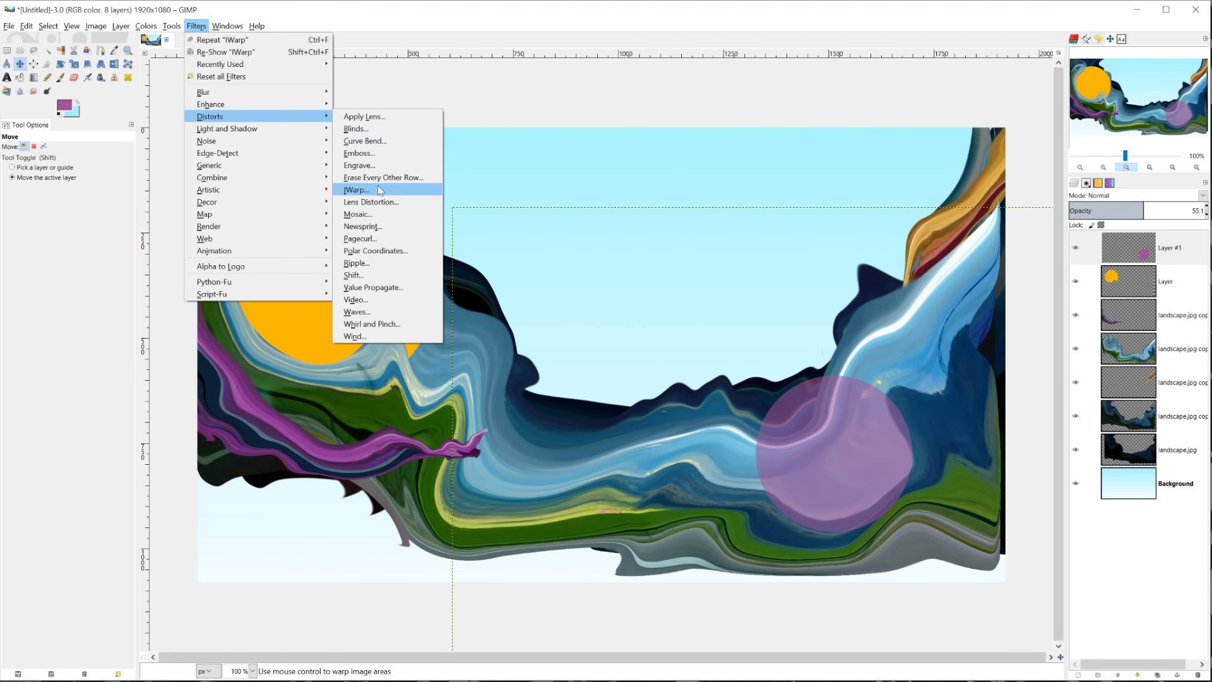
pyautogui.click(355, 189)
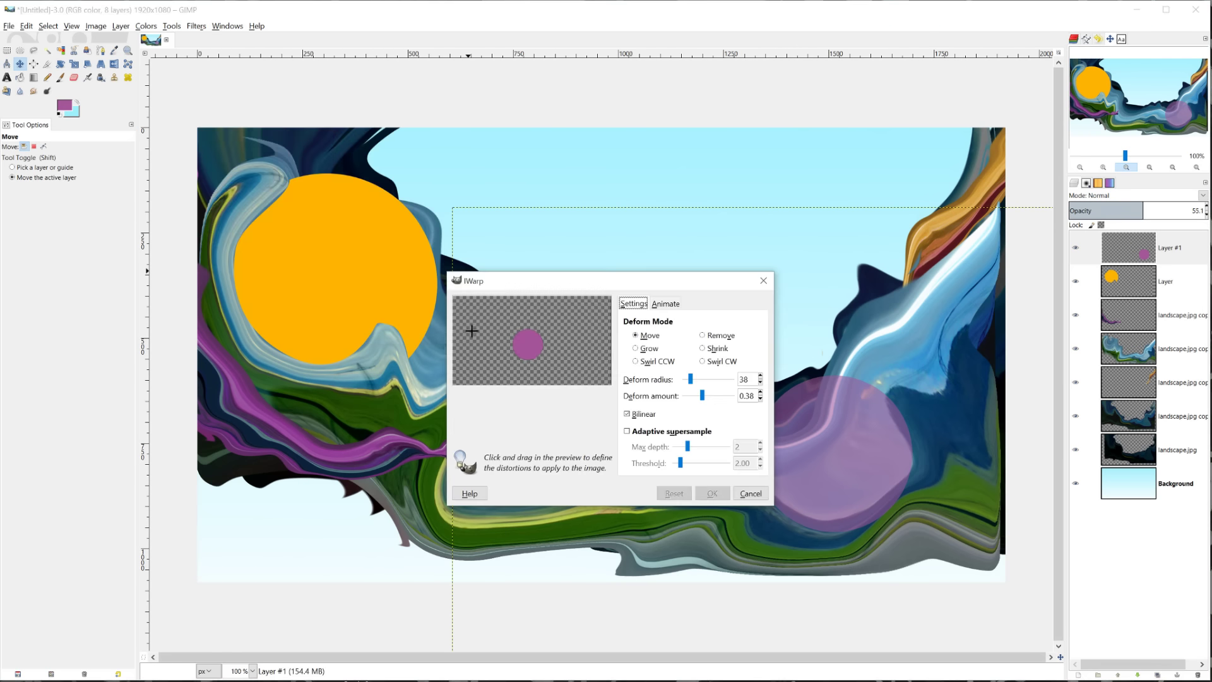
pyautogui.click(750, 493)
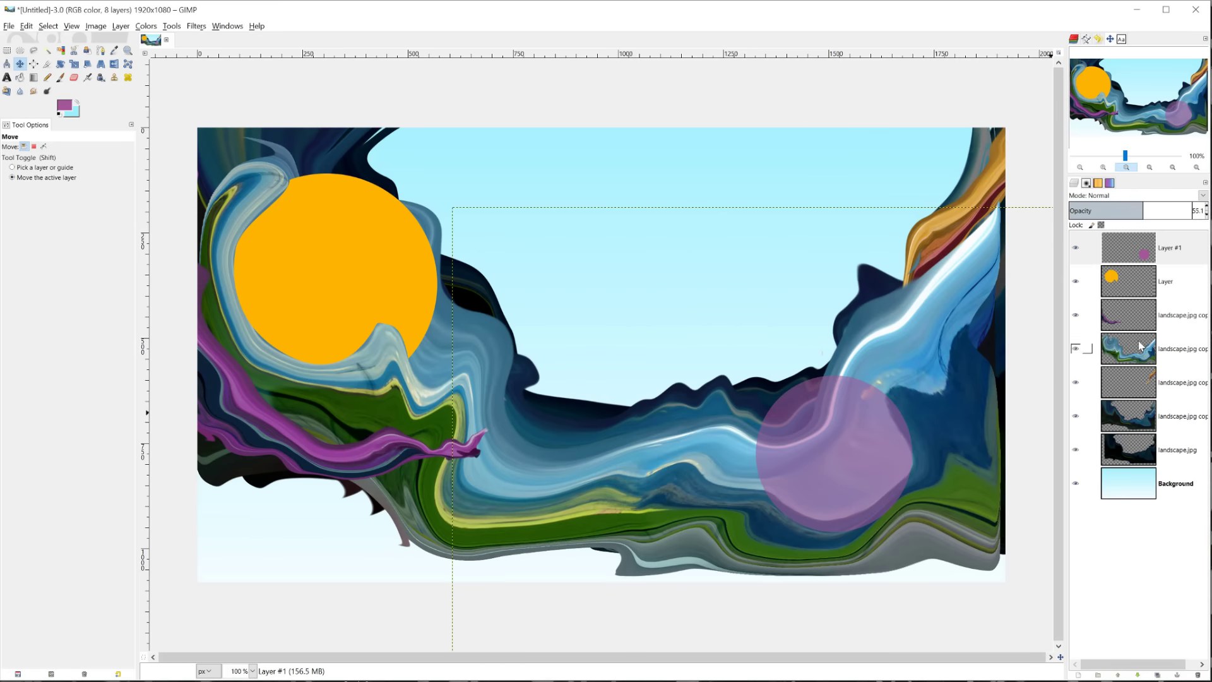
# Apply a small IWarp push to the landscape.jpg copy layer.
pyautogui.click(1087, 349)
pyautogui.click(193, 28)
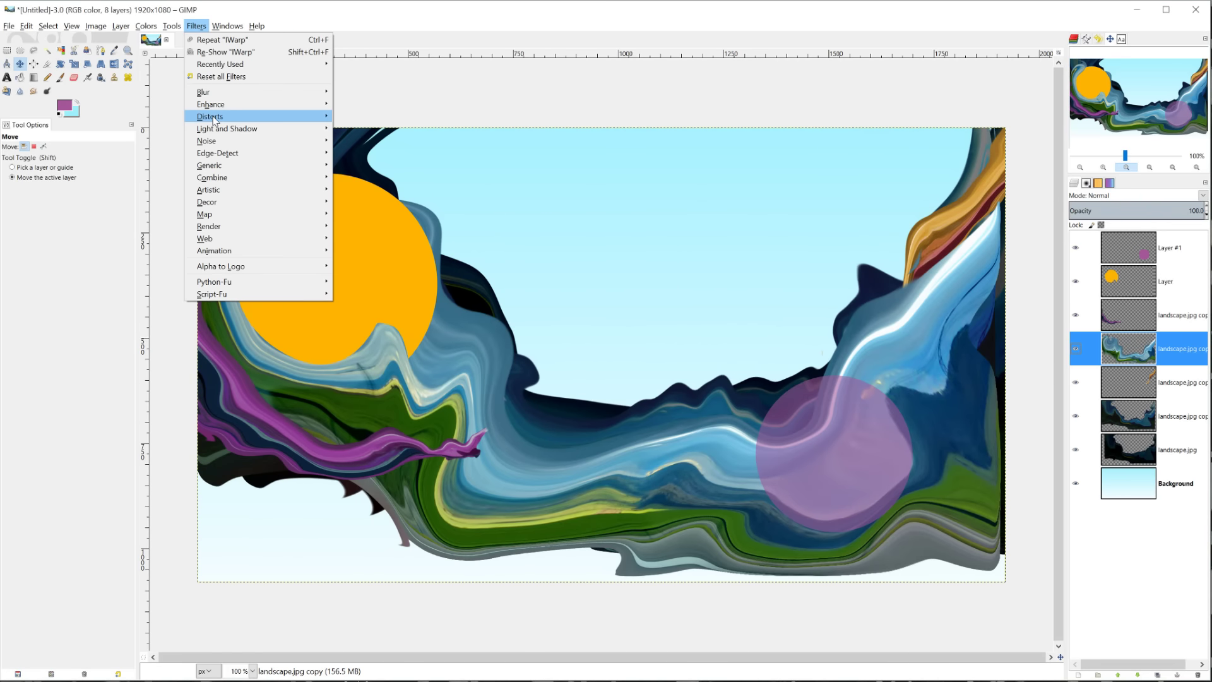
pyautogui.hotkey('shift', 'ctrl', 'f')
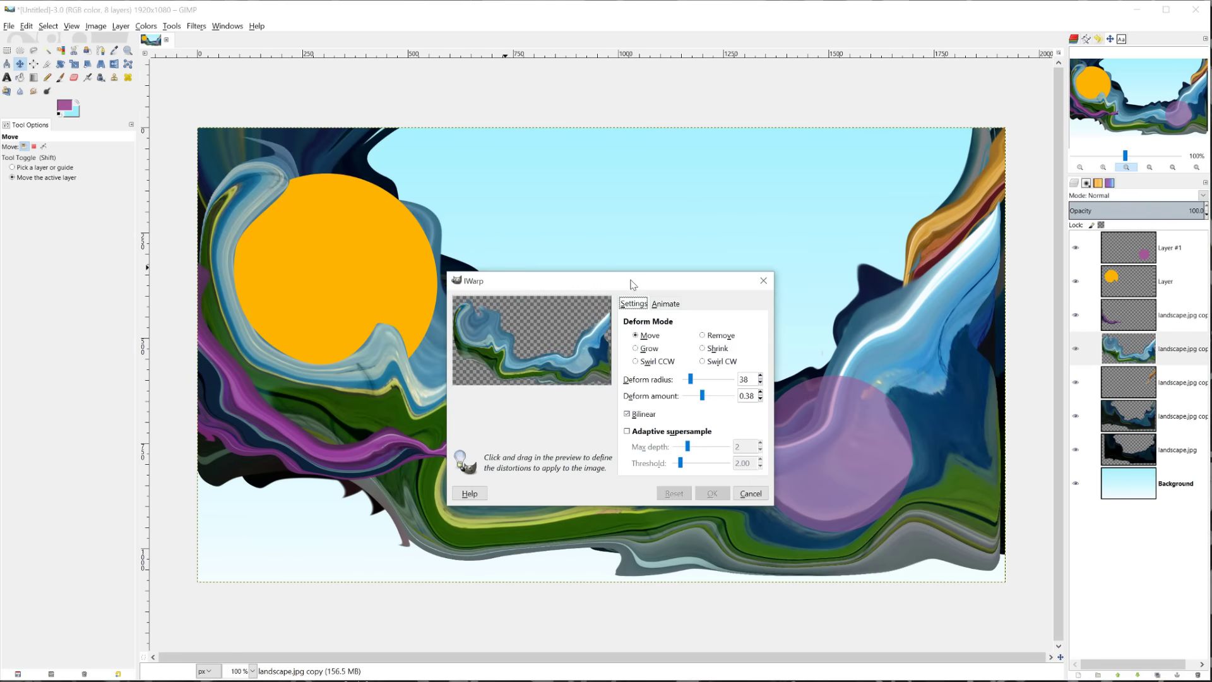
pyautogui.moveTo(632, 280); pyautogui.dragTo(572, 249)
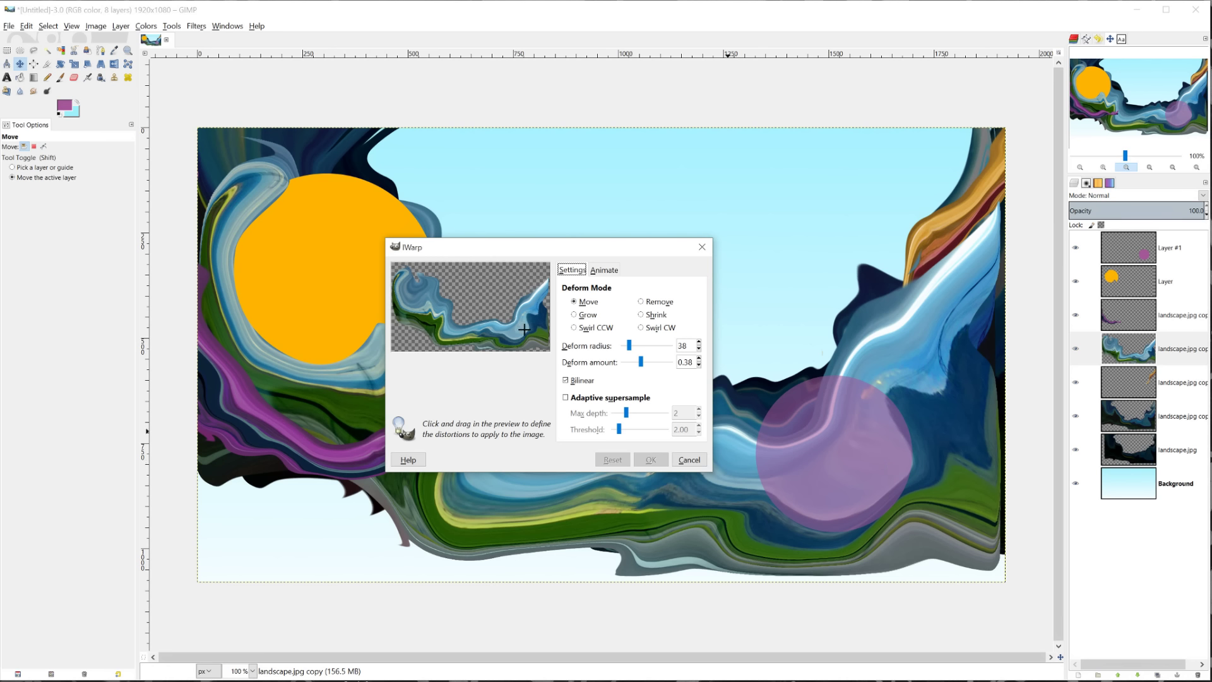
pyautogui.moveTo(523, 328); pyautogui.dragTo(529, 338)
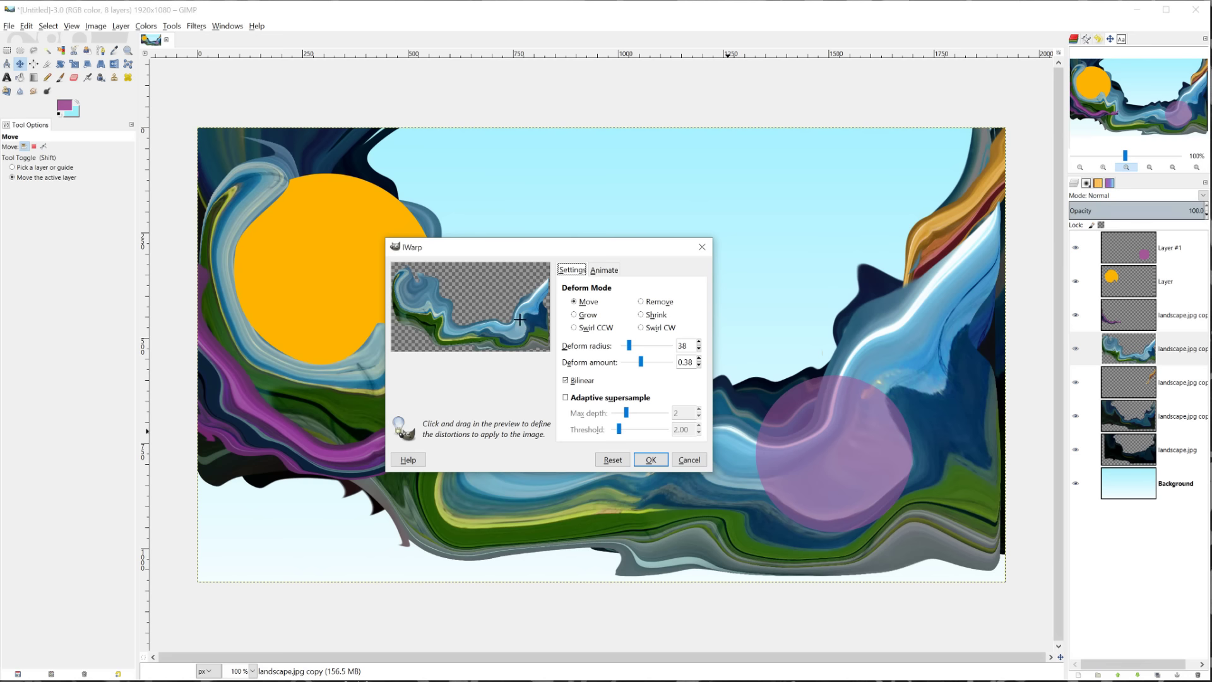
pyautogui.click(656, 461)
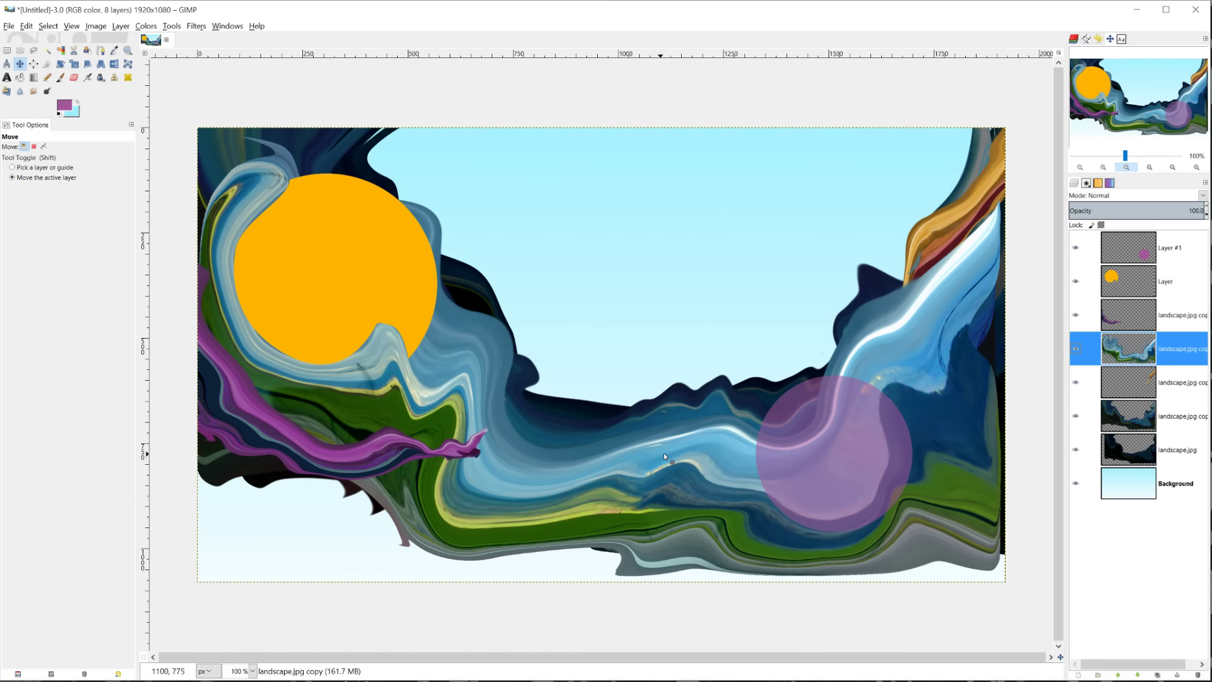
# On the purple circle layer, start a curved path along the circle's lower edge.
pyautogui.click(1125, 241)
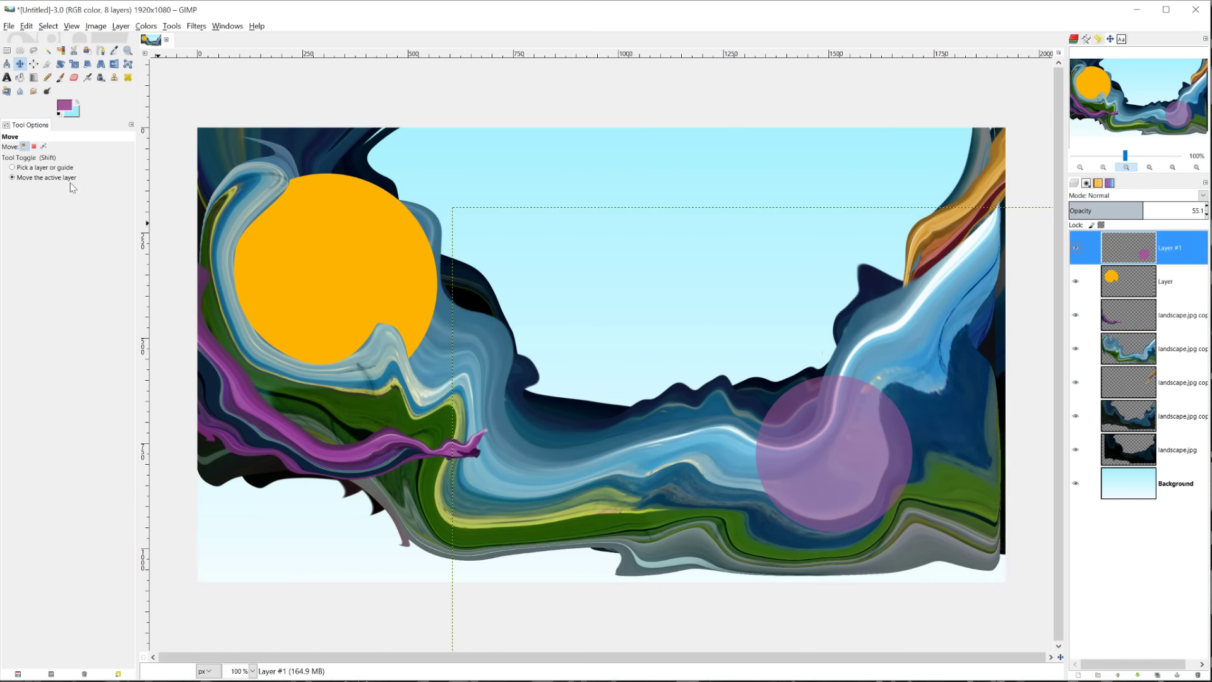
pyautogui.click(100, 50)
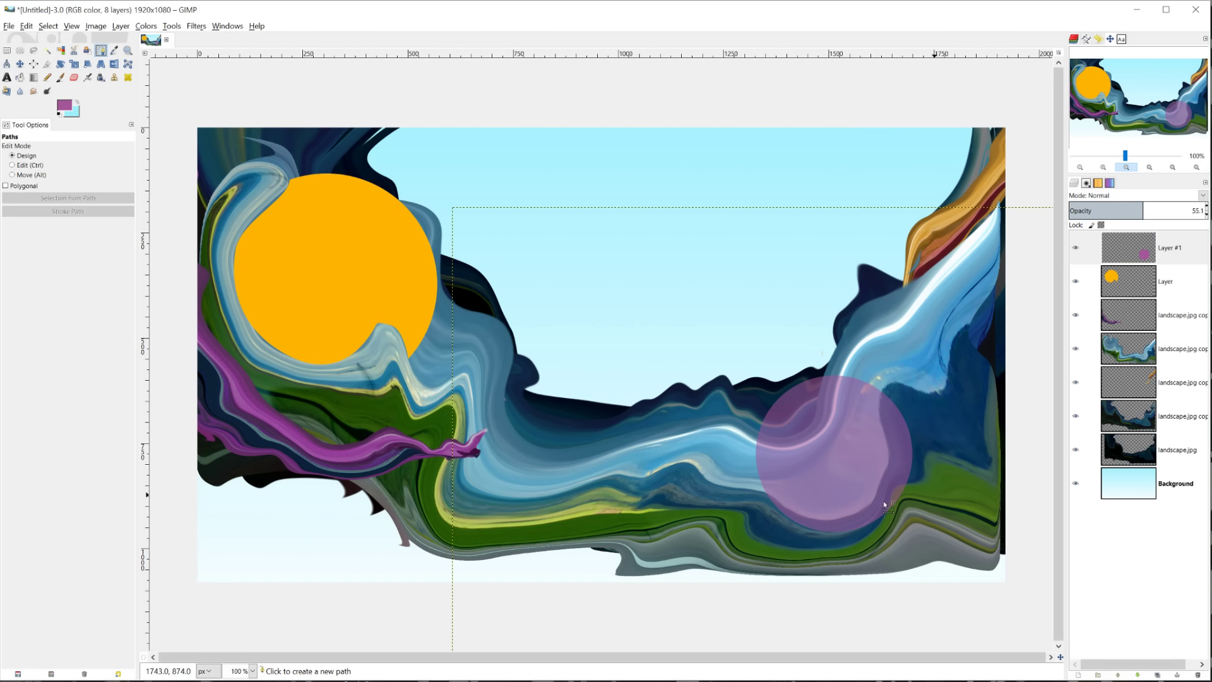
pyautogui.click(766, 493)
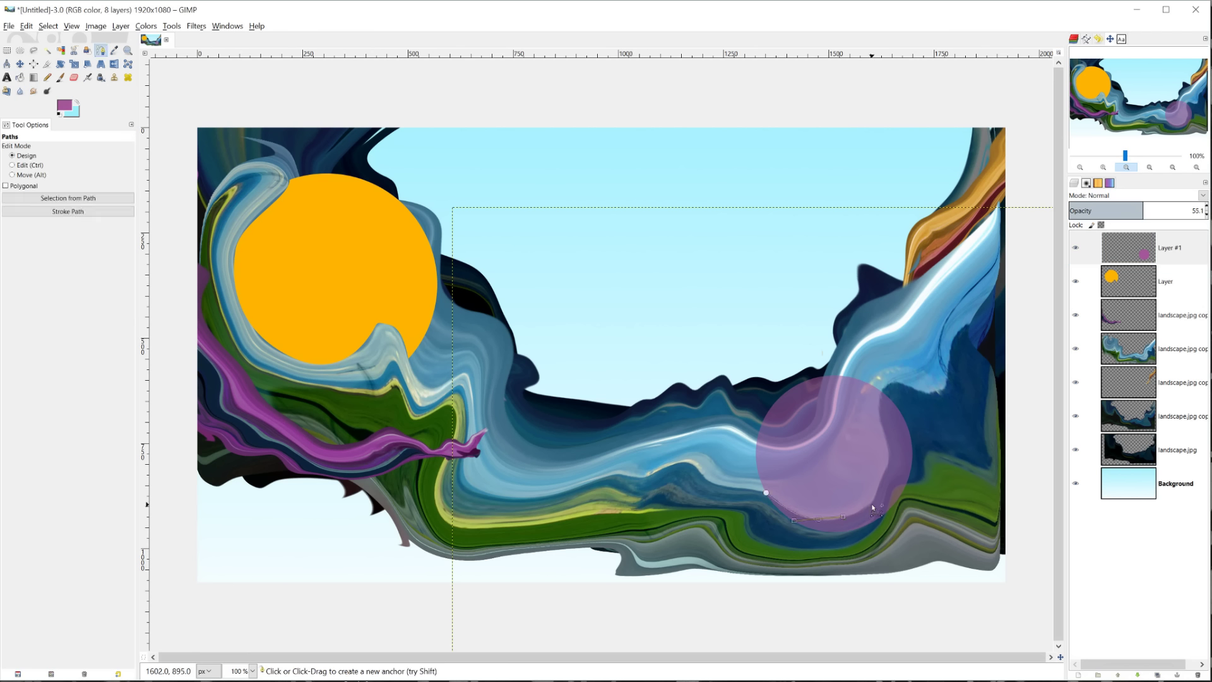
pyautogui.moveTo(871, 503); pyautogui.dragTo(877, 490)
pyautogui.keyDown('ctrl'); pyautogui.keyDown('shift'); pyautogui.click(879, 494); pyautogui.keyUp('shift'); pyautogui.keyUp('ctrl')
pyautogui.moveTo(835, 520); pyautogui.dragTo(866, 506)
pyautogui.moveTo(904, 414); pyautogui.dragTo(900, 411)
# Refine the curve, extend the path around the circle's right side, and close it.
pyautogui.press('ctrl')
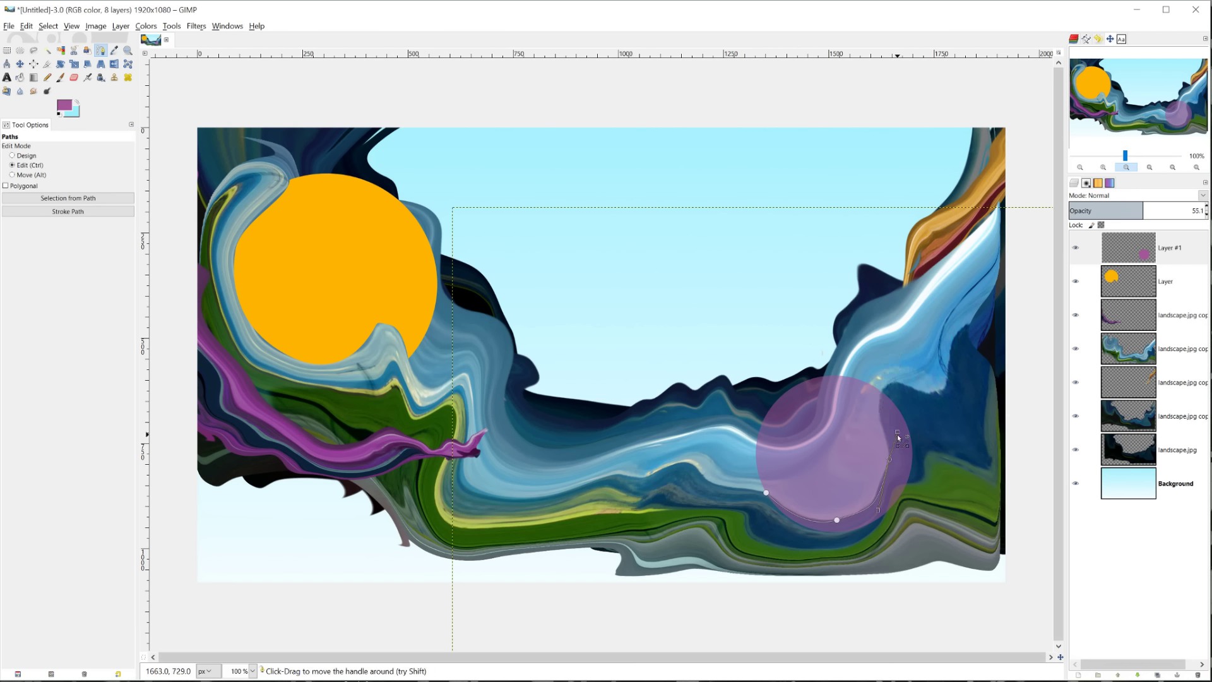
pyautogui.moveTo(898, 436); pyautogui.dragTo(896, 444)
pyautogui.moveTo(881, 397); pyautogui.dragTo(933, 440)
pyautogui.click(931, 516)
pyautogui.click(877, 555)
pyautogui.moveTo(783, 547); pyautogui.dragTo(767, 513)
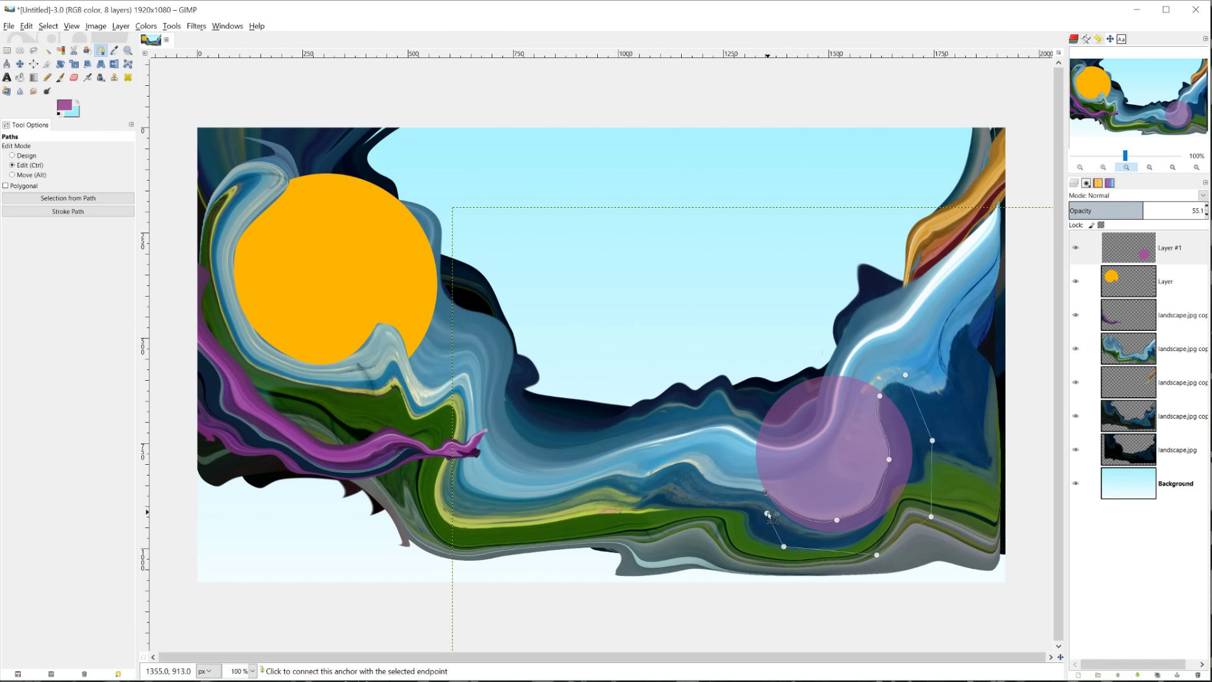
pyautogui.keyDown('ctrl'); pyautogui.click(767, 491); pyautogui.keyUp('ctrl')
# Convert the path to a selection, delete the right crescent, and set opacity to 100.
pyautogui.click(68, 197)
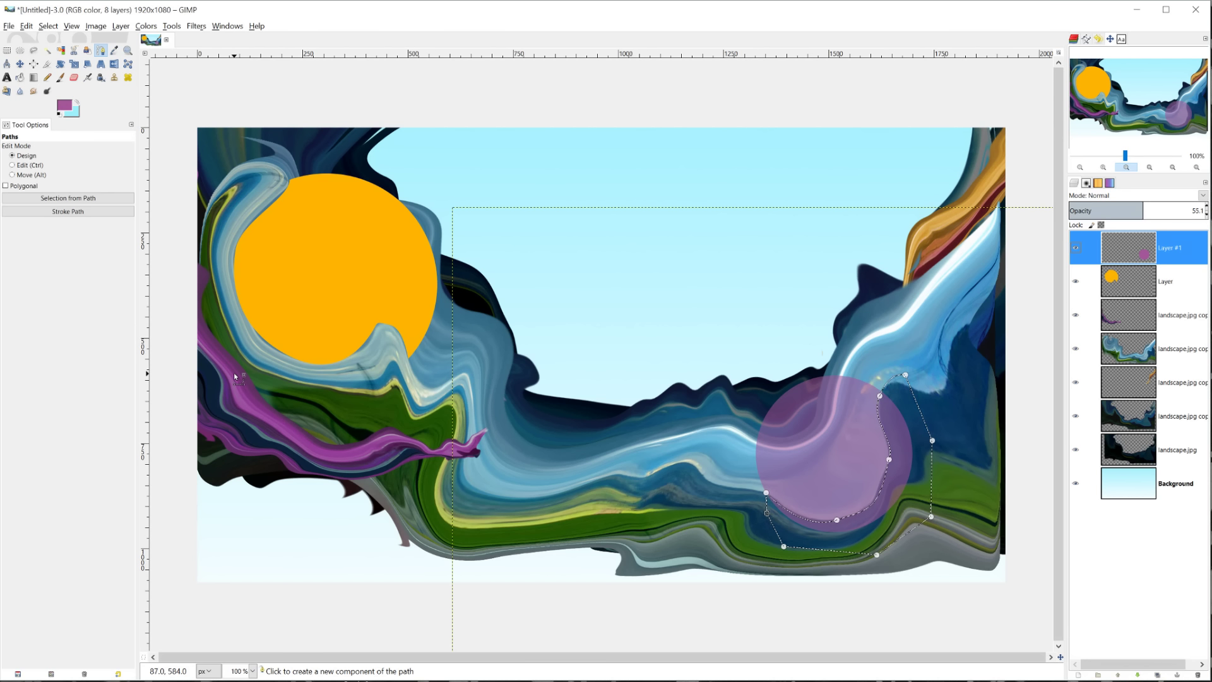
pyautogui.press('Delete')
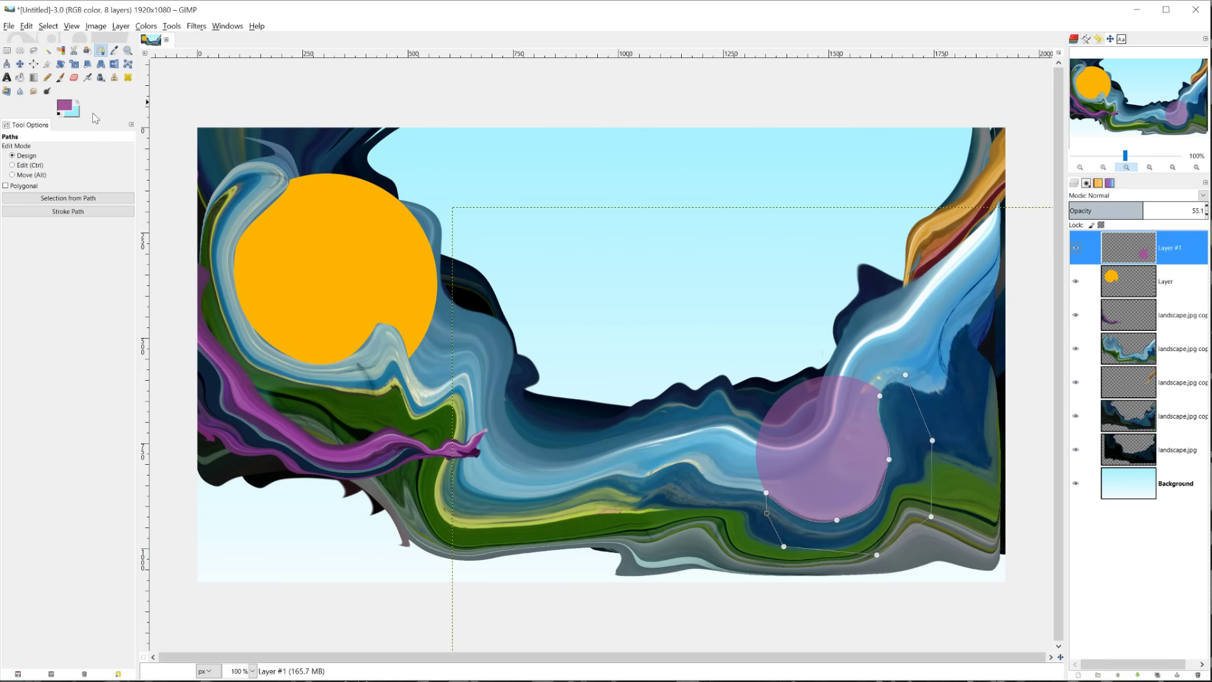
pyautogui.click(19, 63)
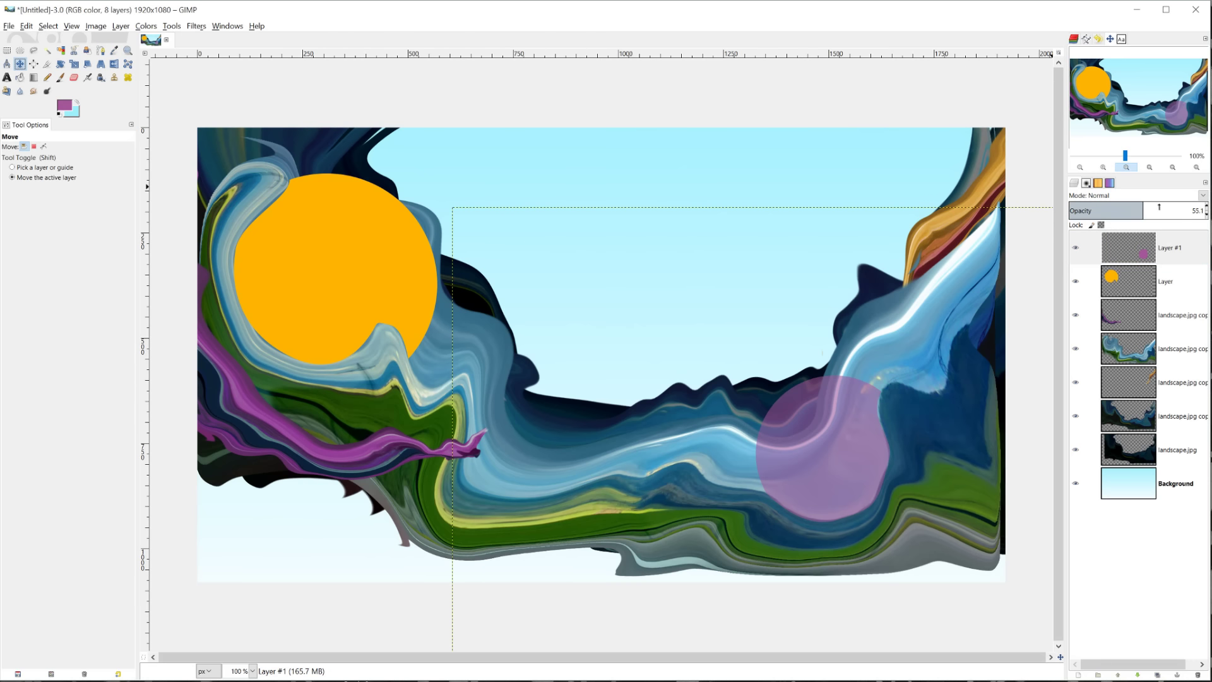
pyautogui.moveTo(1146, 207); pyautogui.dragTo(1207, 208)
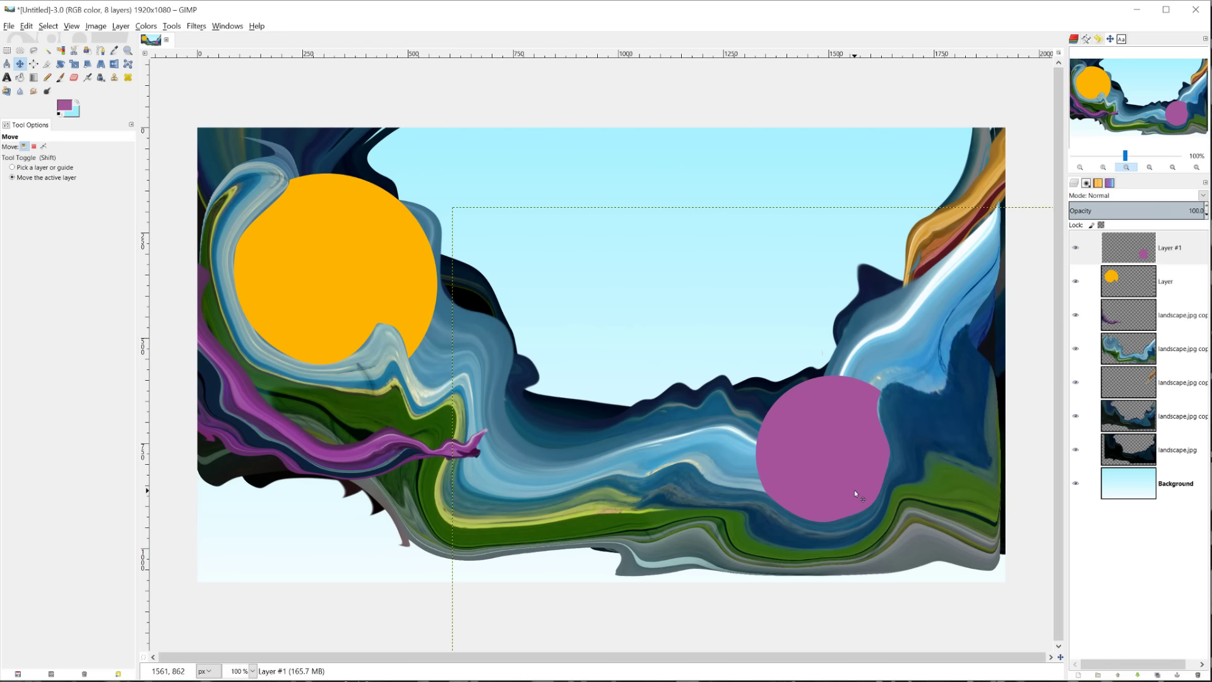
# Nudge the purple circle slightly up and right with the arrow keys.
pyautogui.press('Right')
pyautogui.press('Right')
pyautogui.press('Right')
pyautogui.press('Right')
pyautogui.press('Right')
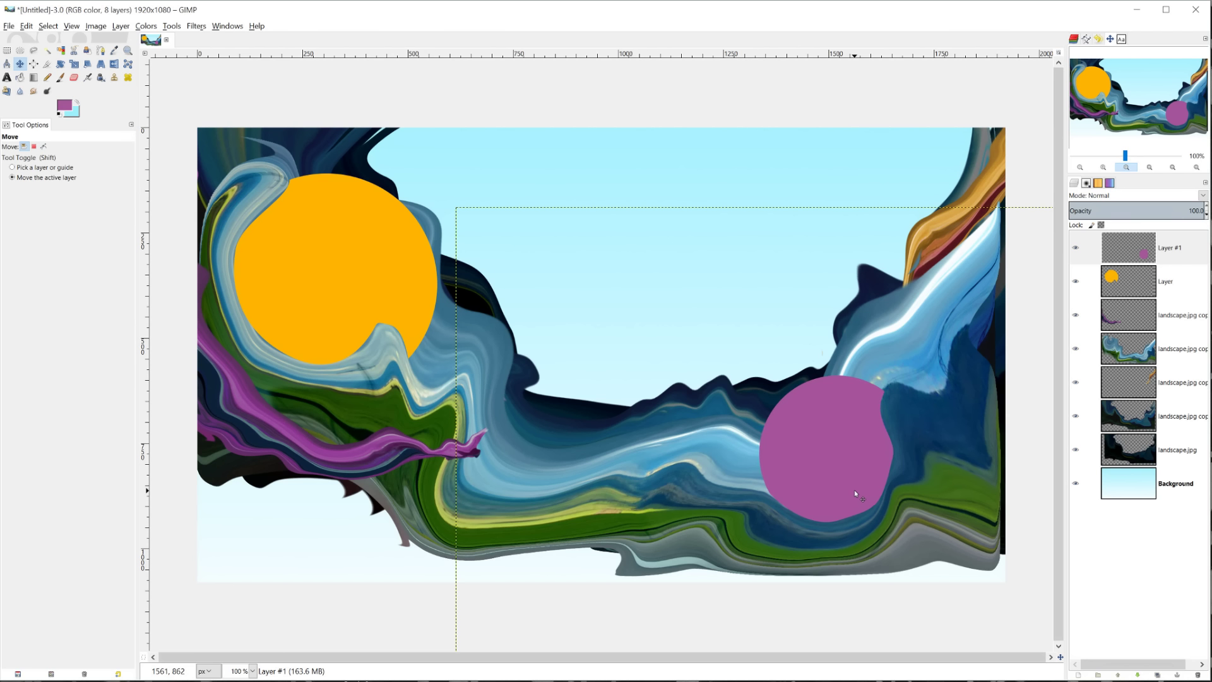
pyautogui.press('Left')
pyautogui.press('Left')
pyautogui.press('Left')
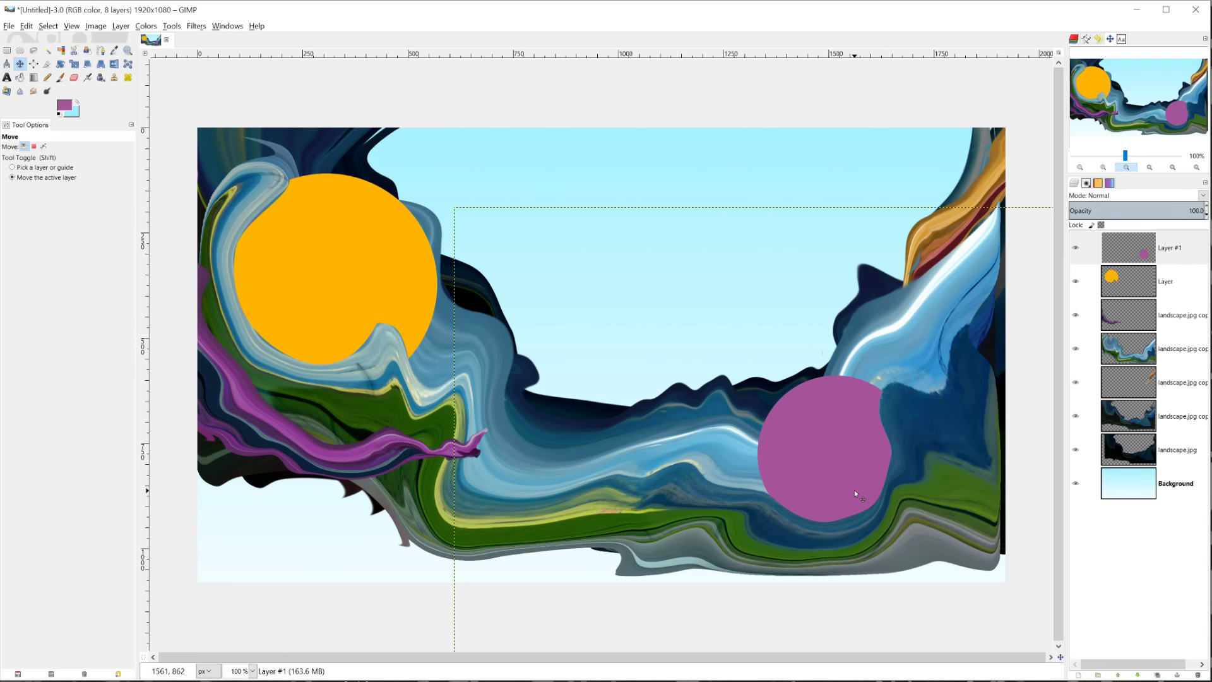
pyautogui.press('Up')
pyautogui.press('Up')
pyautogui.press('Right')
pyautogui.press('Right')
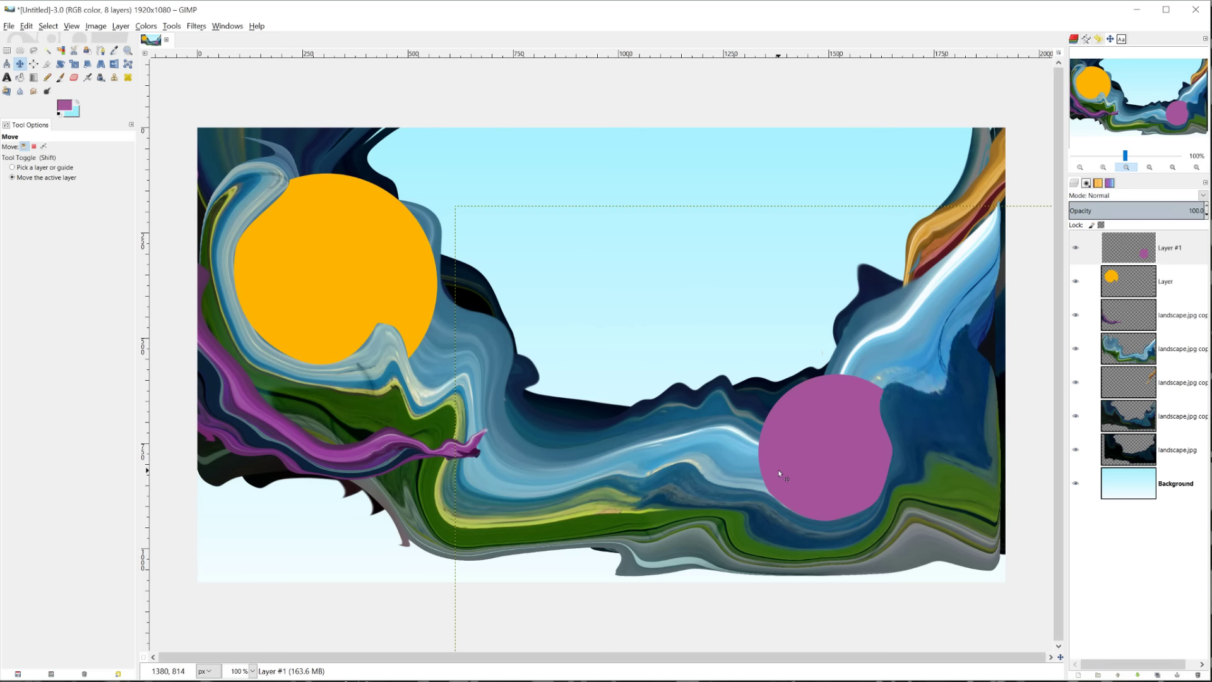
# Lower the purple circle's layer three places in the stack.
pyautogui.click(1138, 253)
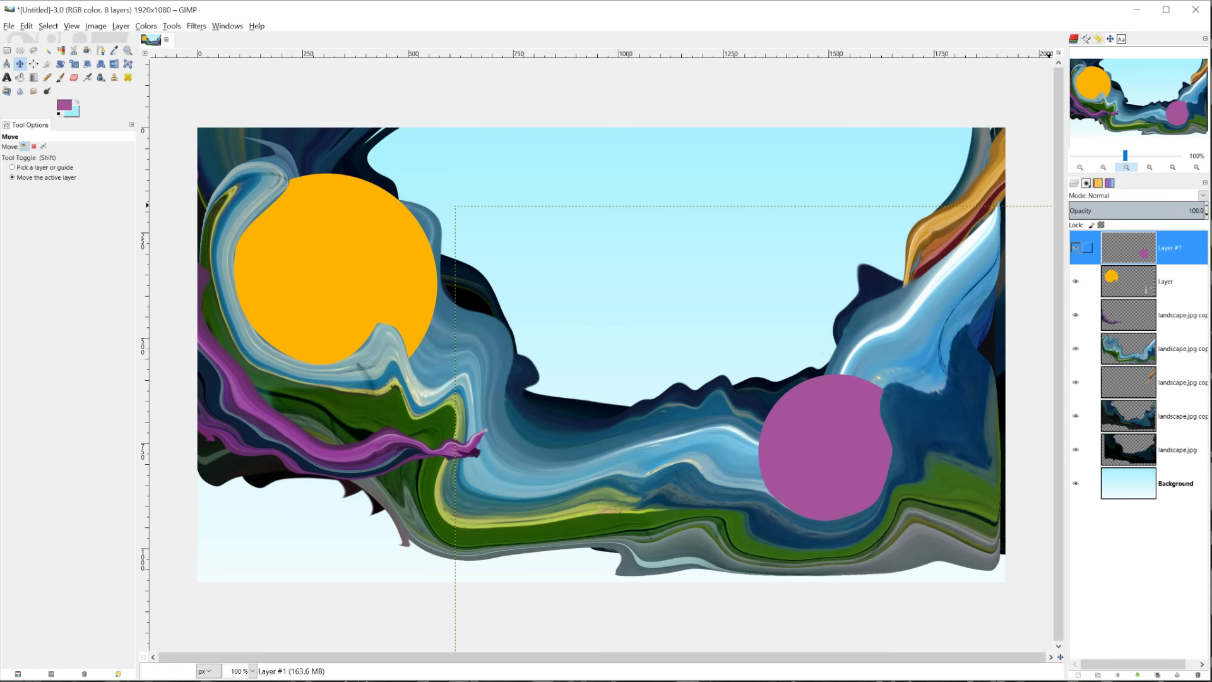
pyautogui.click(1138, 675)
pyautogui.click(1138, 674)
pyautogui.click(1140, 675)
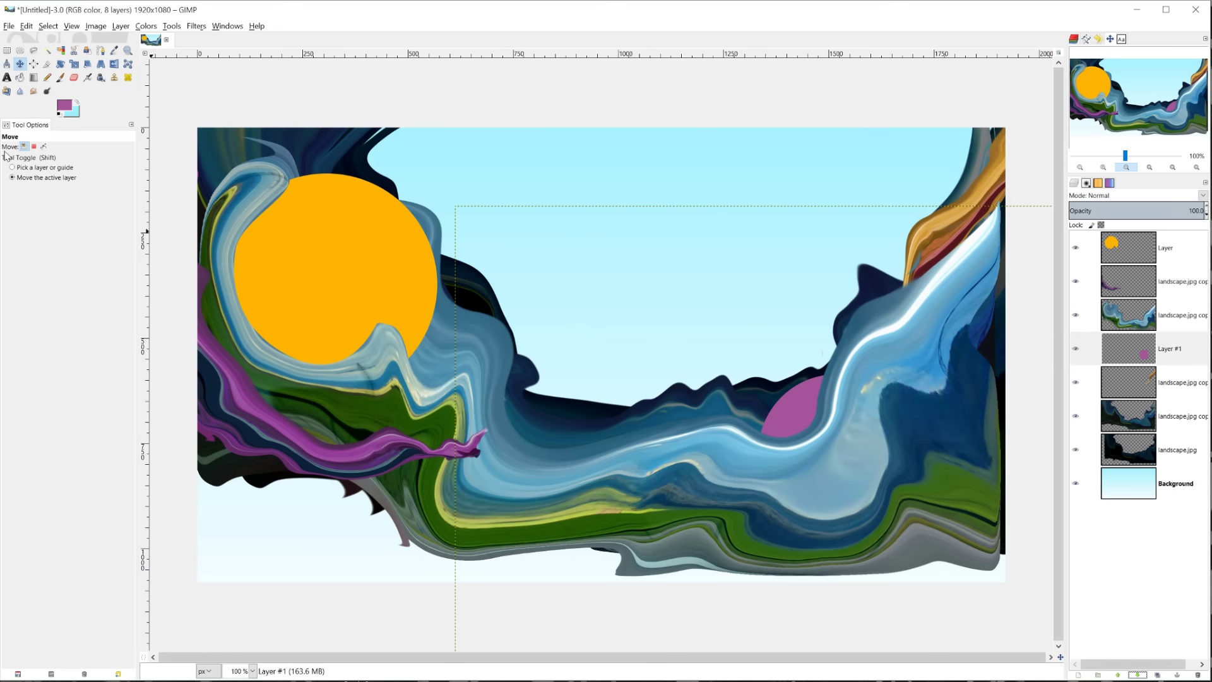
# Try dragging the purple circle, undo the move, and select the Background layer.
pyautogui.moveTo(829, 423); pyautogui.dragTo(810, 396)
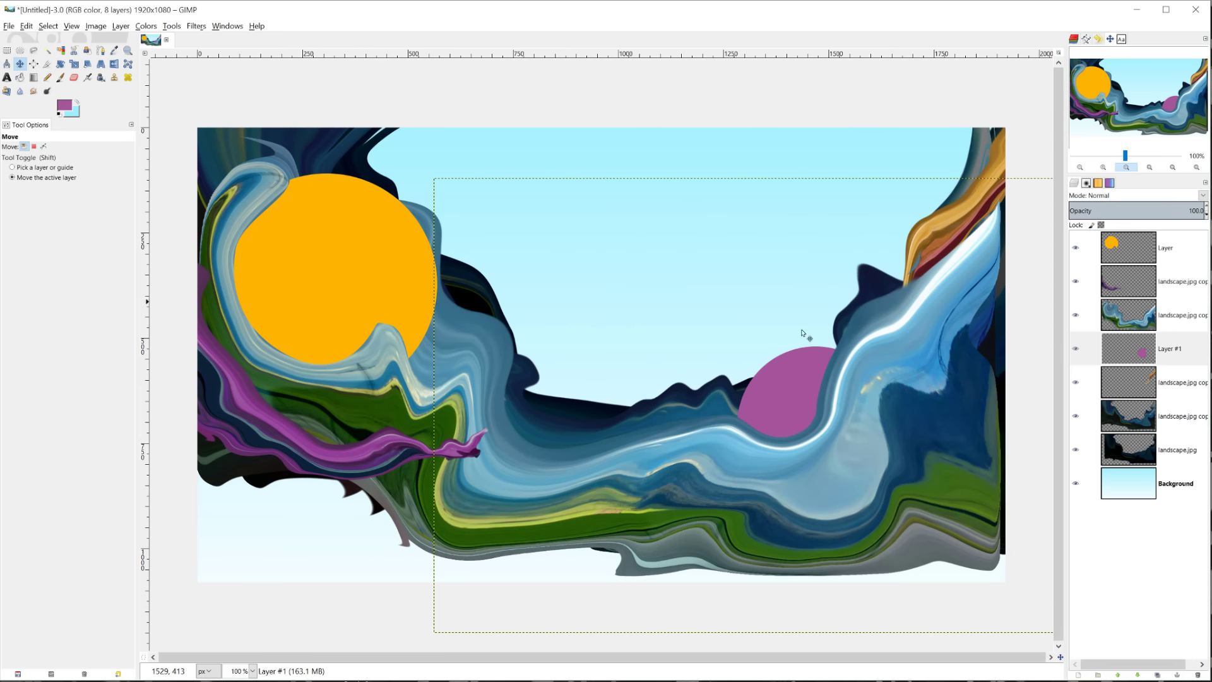
pyautogui.hotkey('ctrl', 'z')
pyautogui.hotkey('ctrl', 'z')
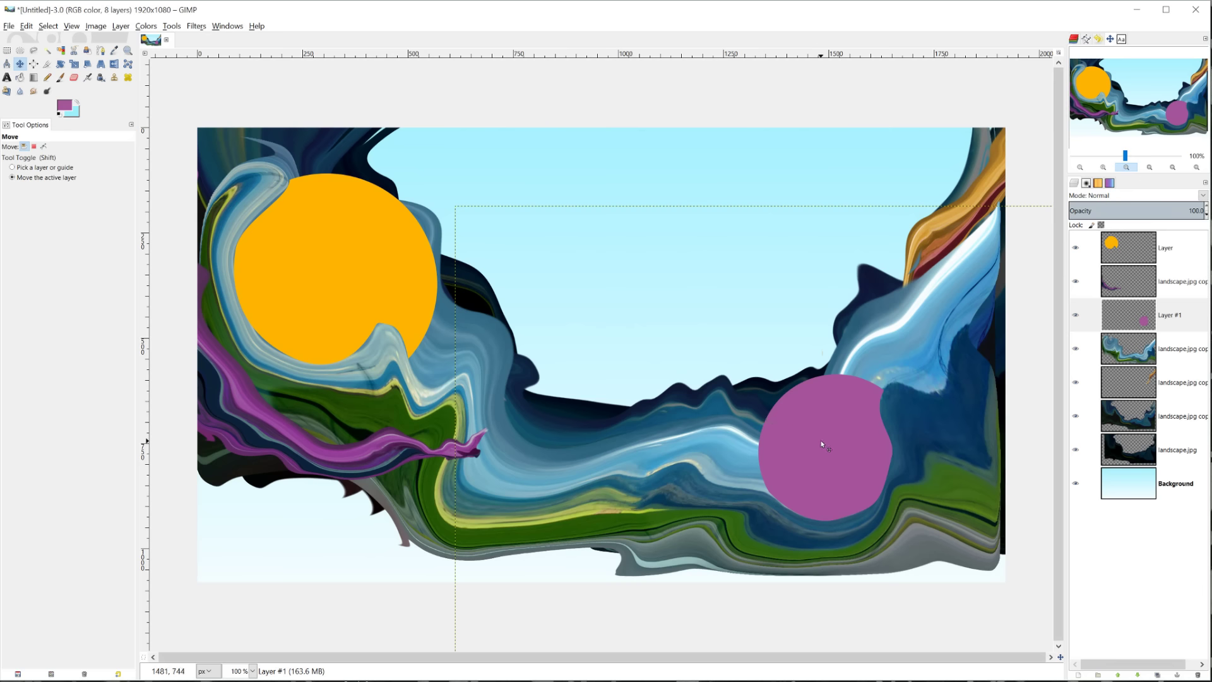
pyautogui.click(1084, 487)
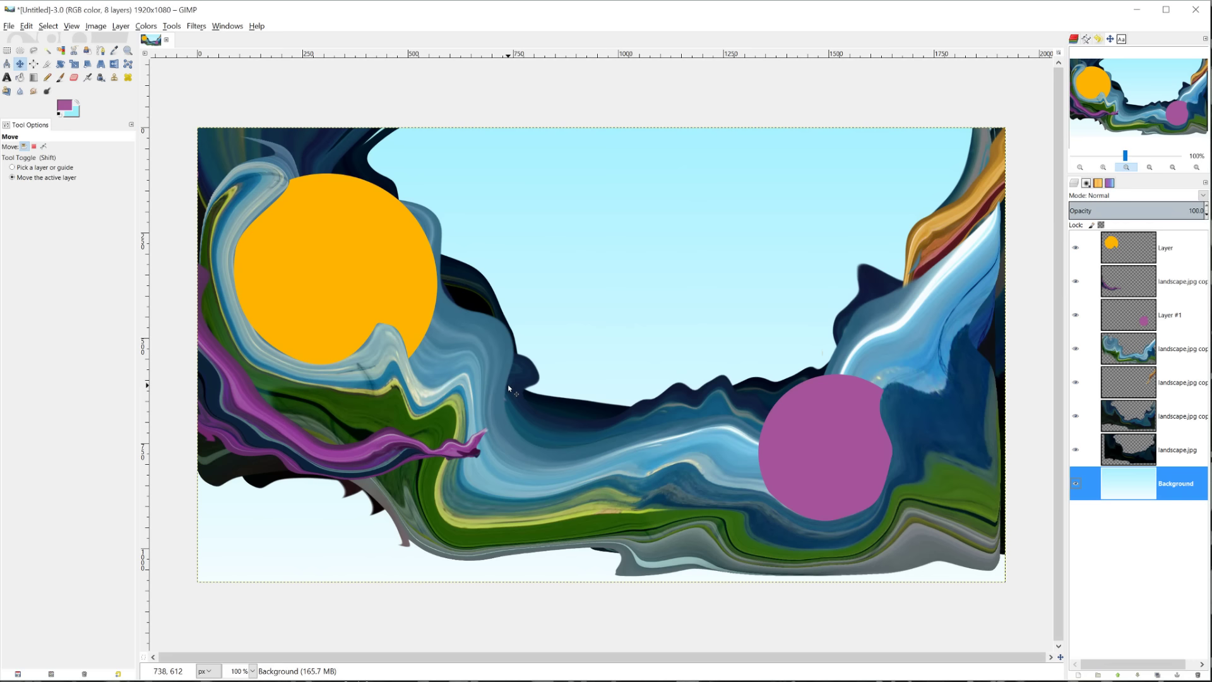
# Add empty Layer #2 above the orange circle layer using default settings.
pyautogui.click(1130, 247)
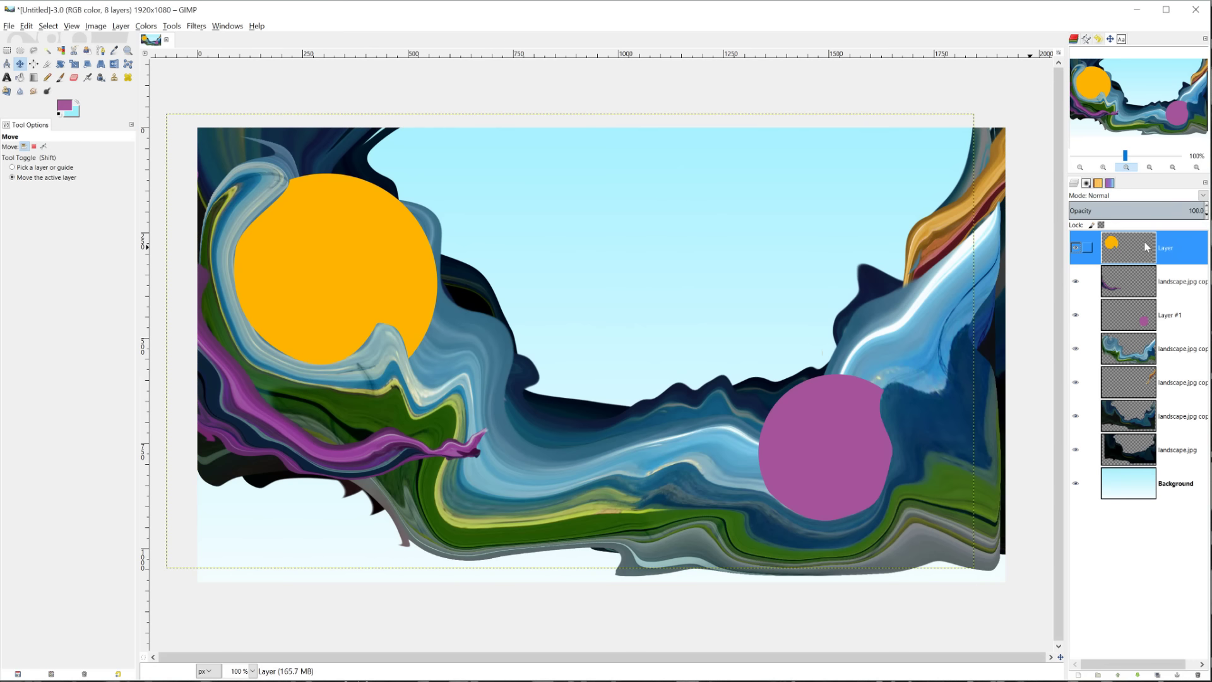
pyautogui.click(1078, 675)
pyautogui.press('Return')
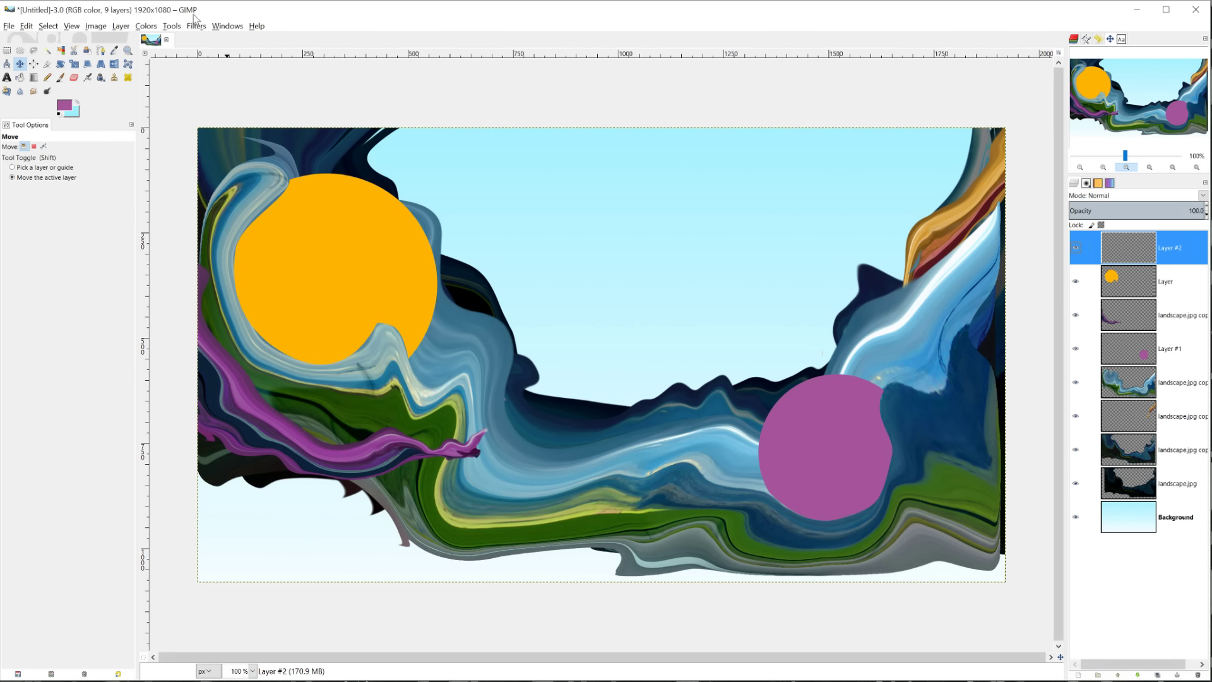
pyautogui.click(124, 26)
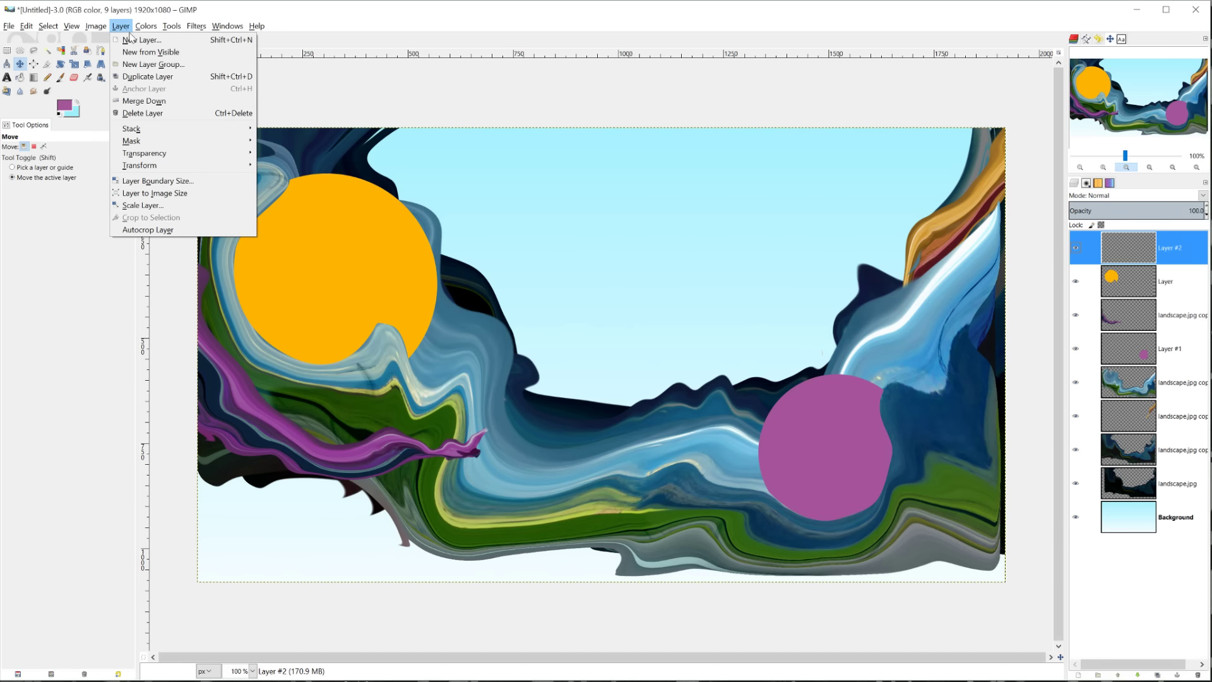
# Create a merged Visible layer from the artwork and apply Edge-Detect > Edge to it.
pyautogui.click(151, 51)
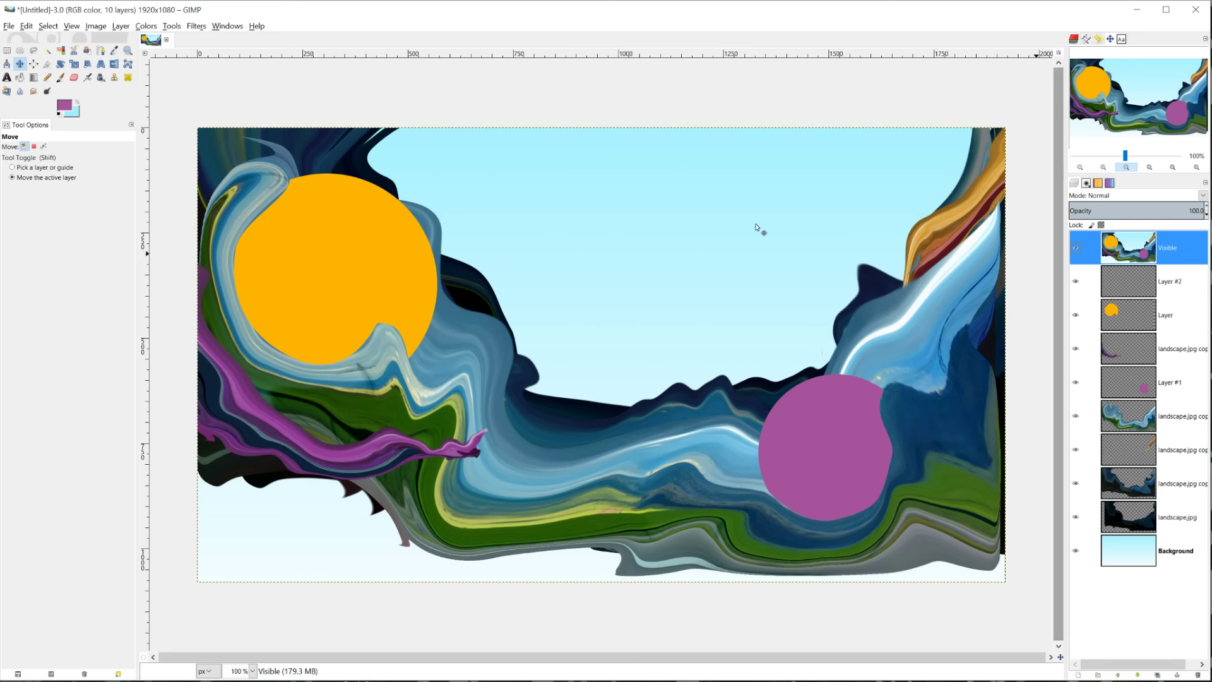
pyautogui.click(197, 29)
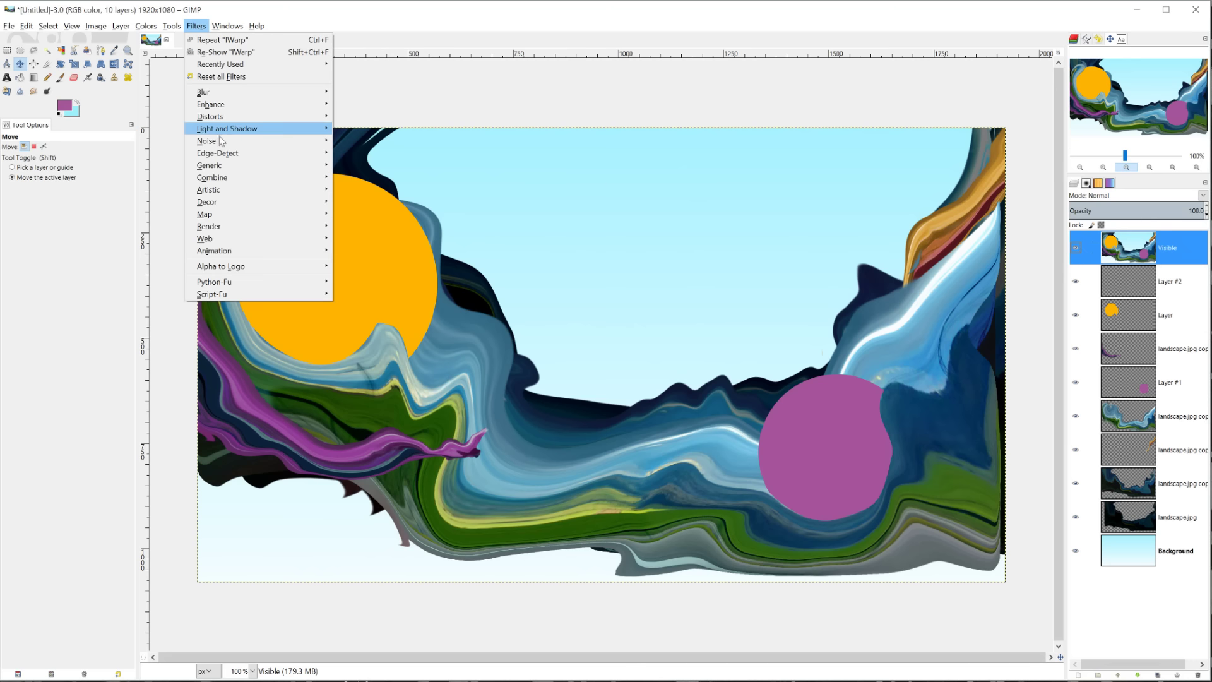
pyautogui.moveTo(231, 155)
pyautogui.click(351, 166)
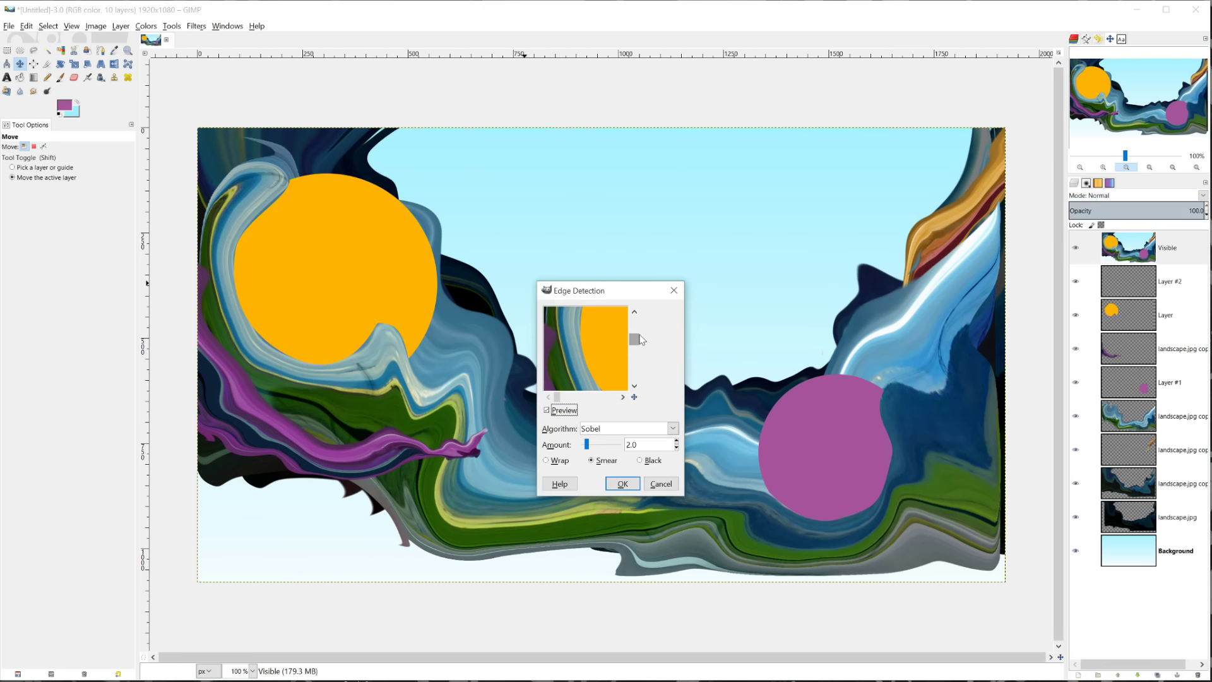
pyautogui.click(631, 485)
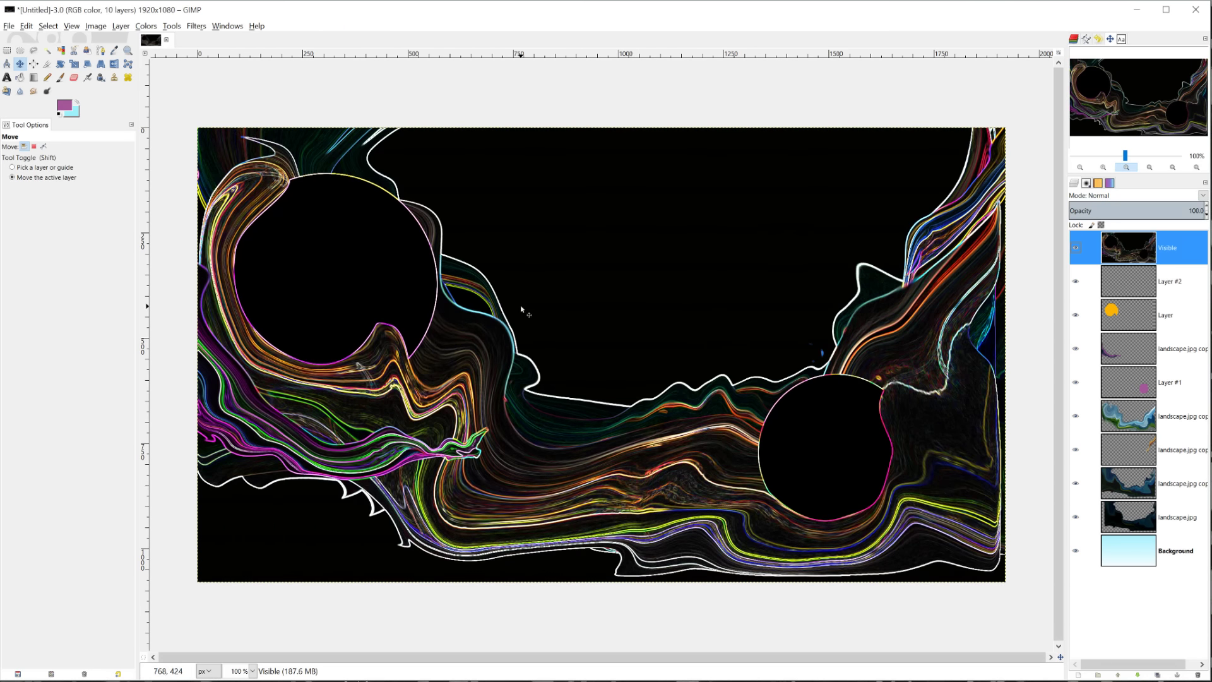
# Desaturate the edge layer to grayscale.
pyautogui.click(146, 26)
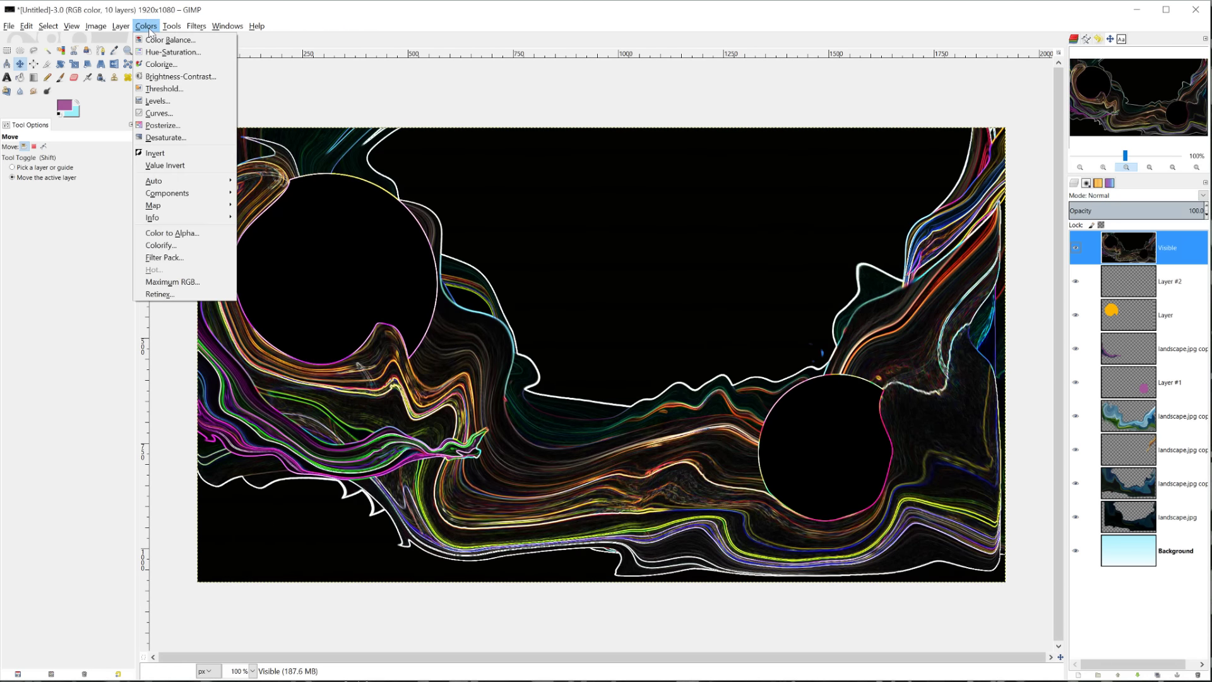
pyautogui.click(166, 137)
pyautogui.click(183, 202)
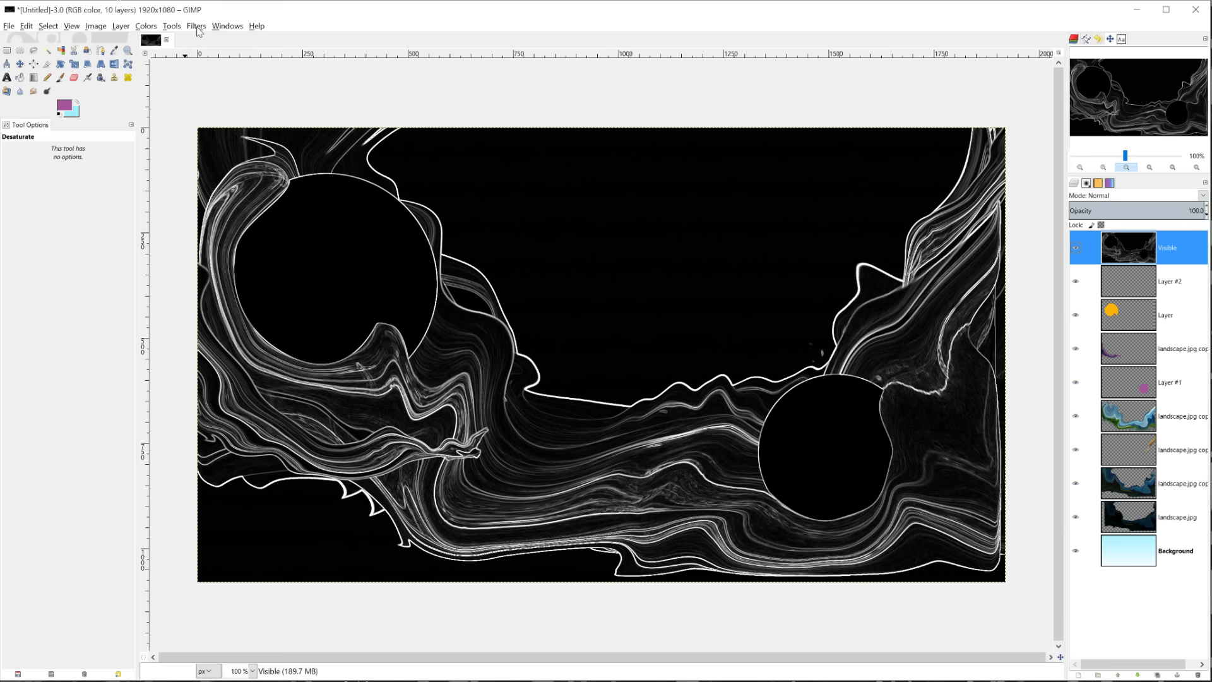
# Invert the Visible edge layer's colours to get dark lines on white.
pyautogui.click(154, 29)
pyautogui.click(155, 153)
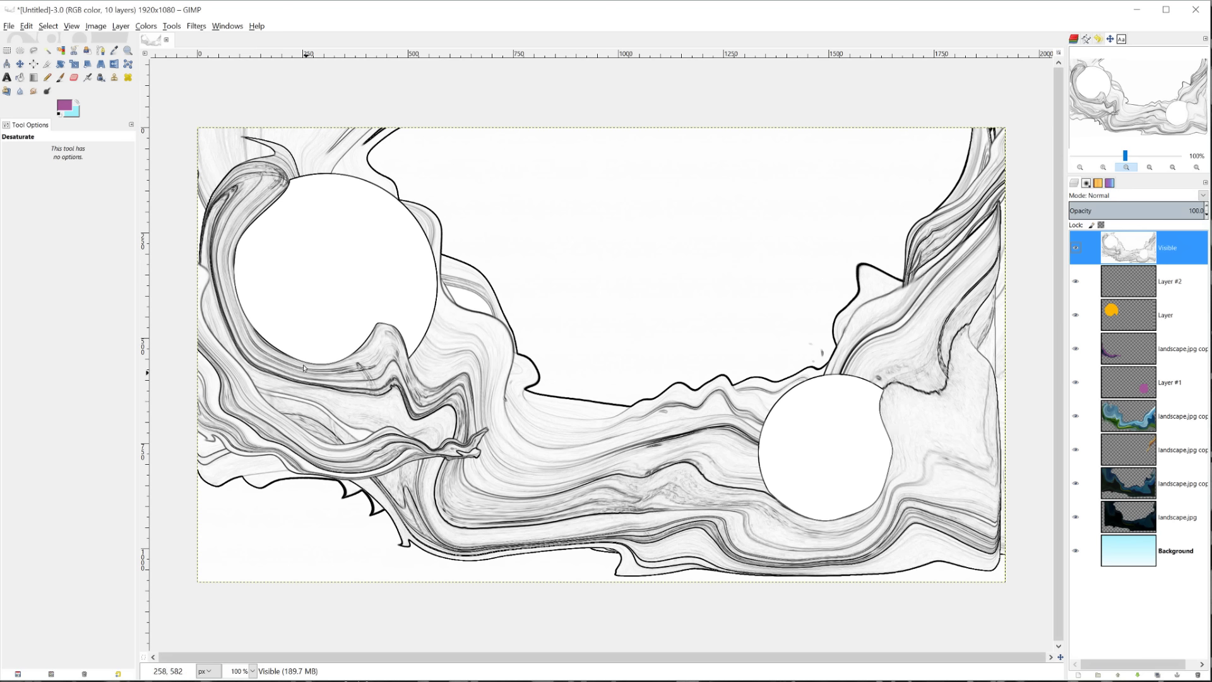
# Try Darken only on the Visible sketch layer, then switch its blend mode to Overlay.
pyautogui.click(1130, 197)
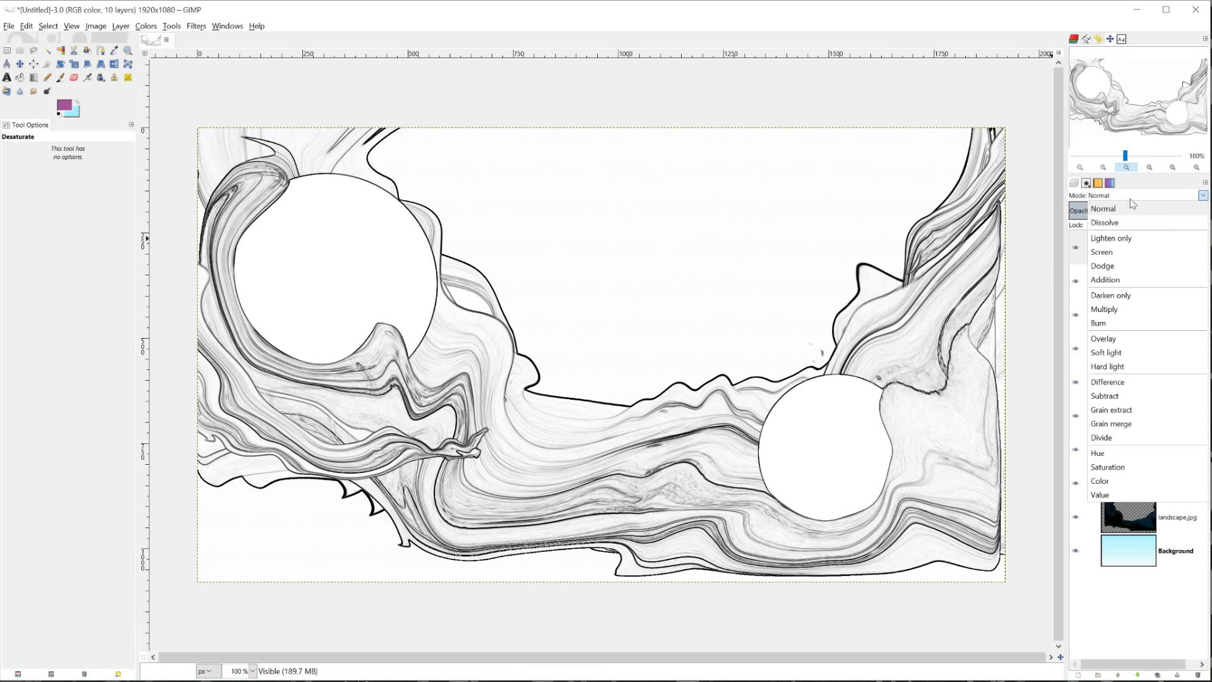
pyautogui.click(1127, 296)
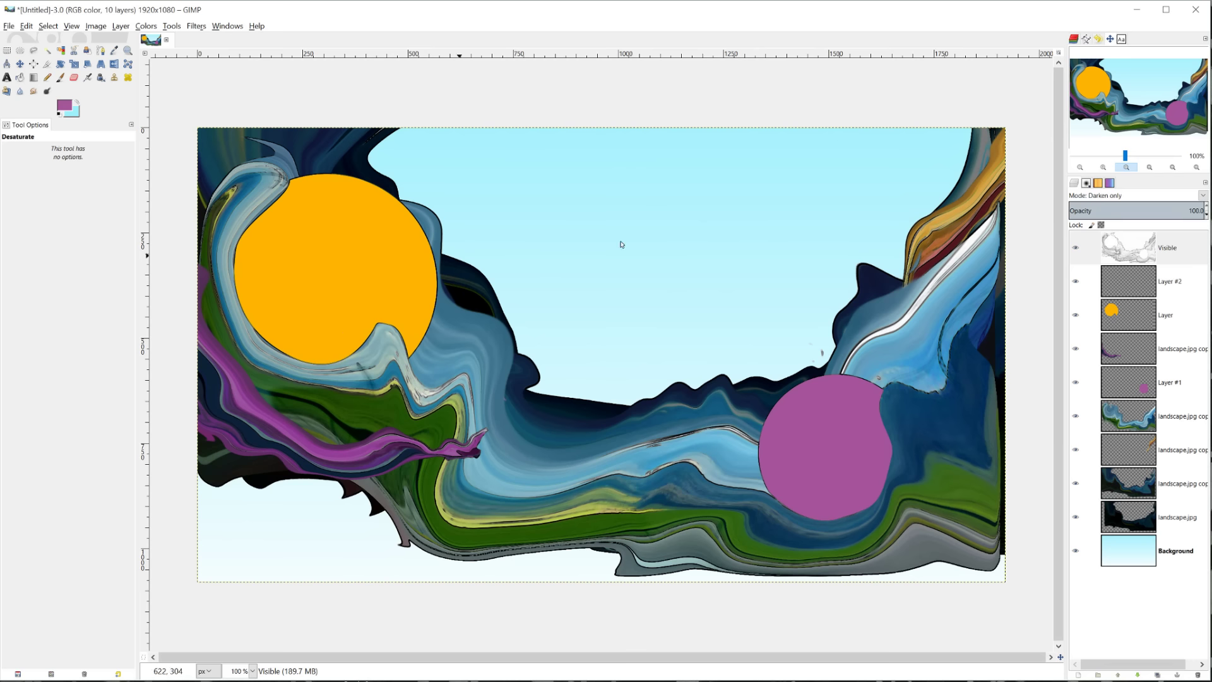
pyautogui.click(1138, 196)
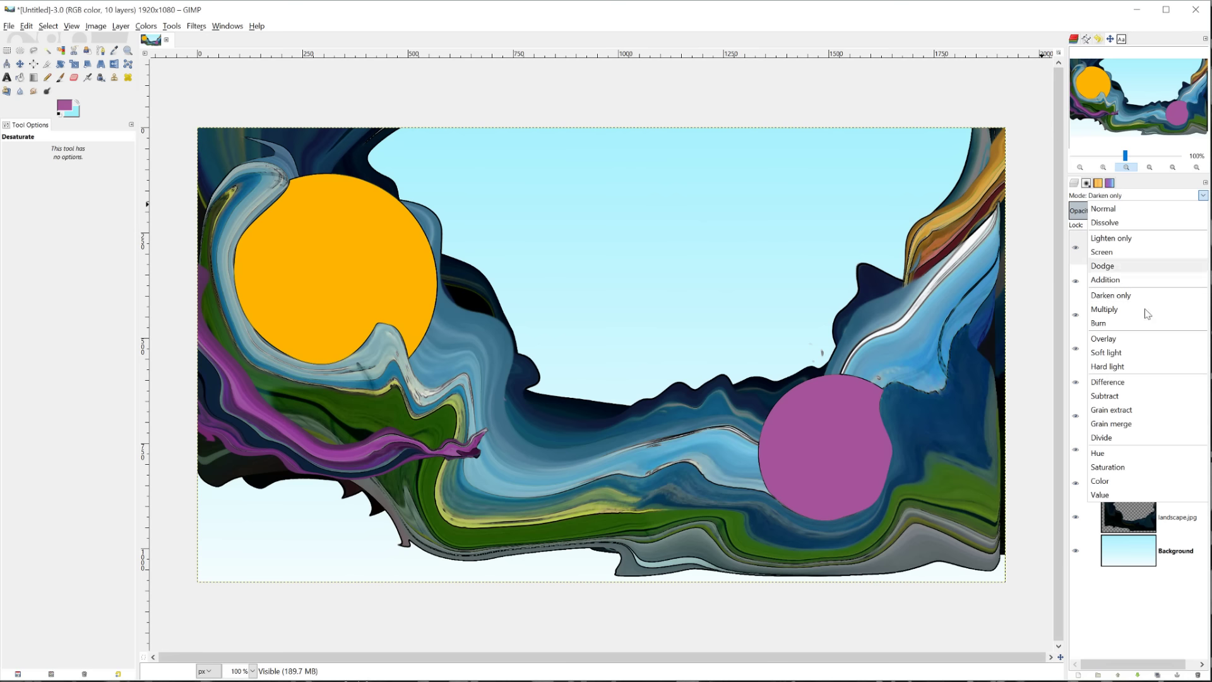
pyautogui.click(1127, 339)
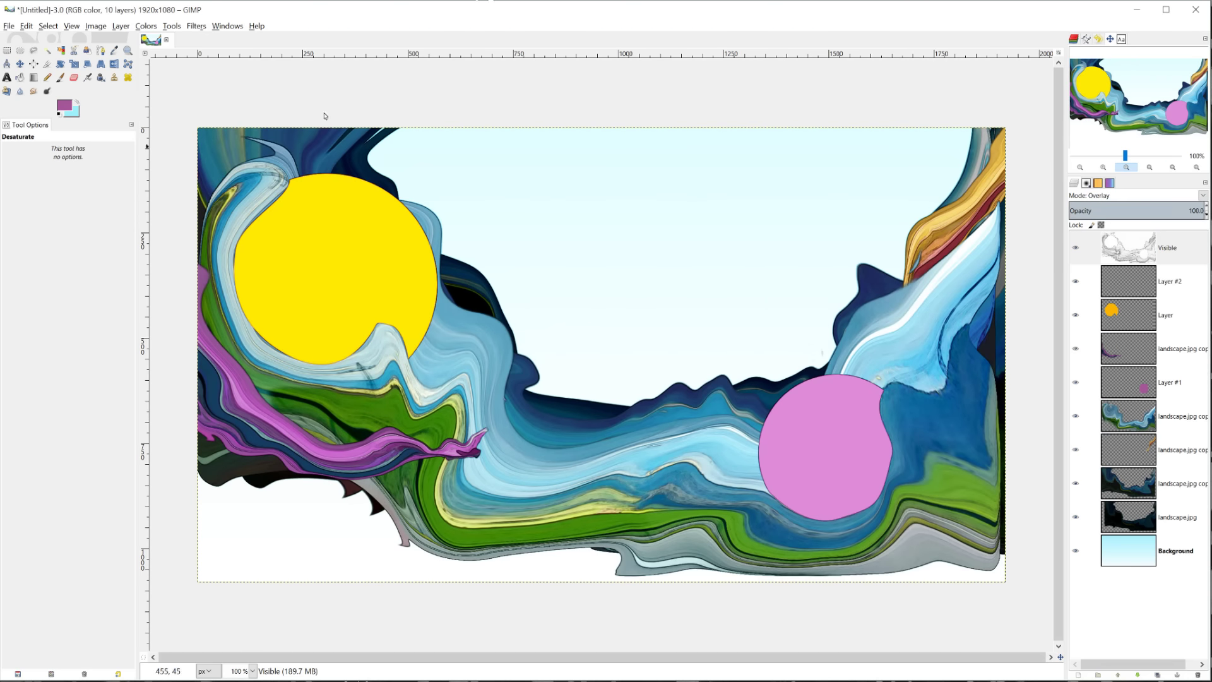
# Apply Brightness-Contrast to the sketch layer with brightness -127 and contrast 78.
pyautogui.click(146, 26)
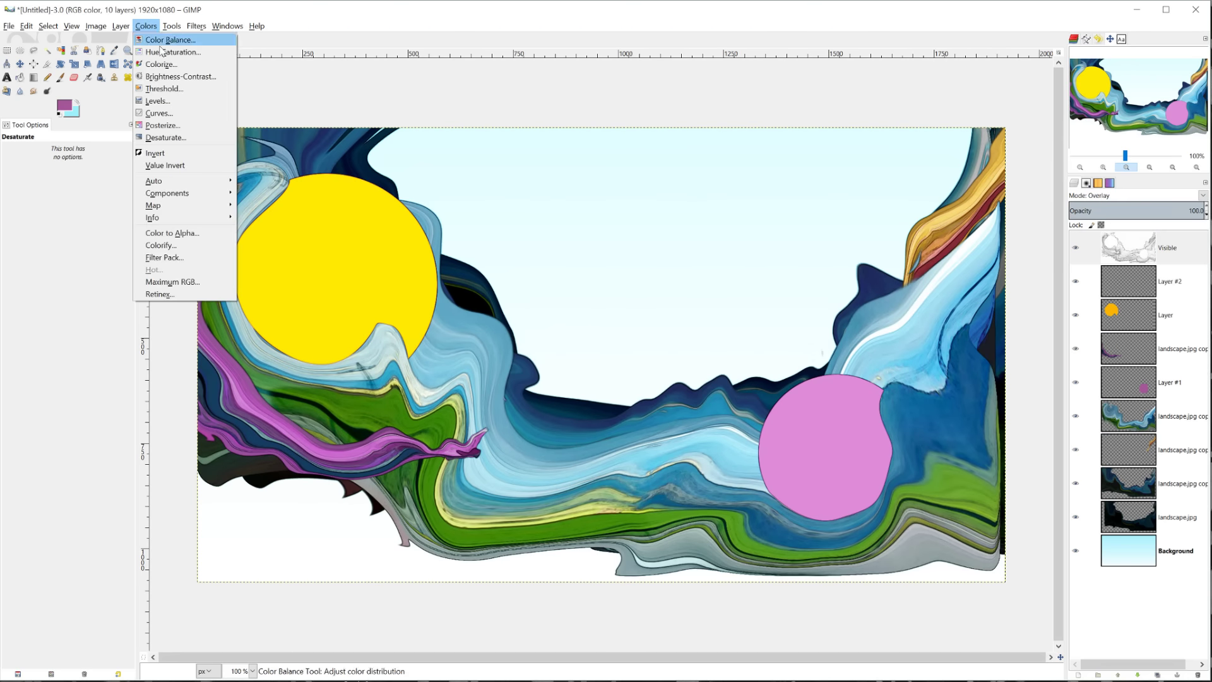
pyautogui.click(180, 76)
pyautogui.moveTo(168, 88); pyautogui.dragTo(77, 90)
pyautogui.moveTo(166, 100); pyautogui.dragTo(194, 104)
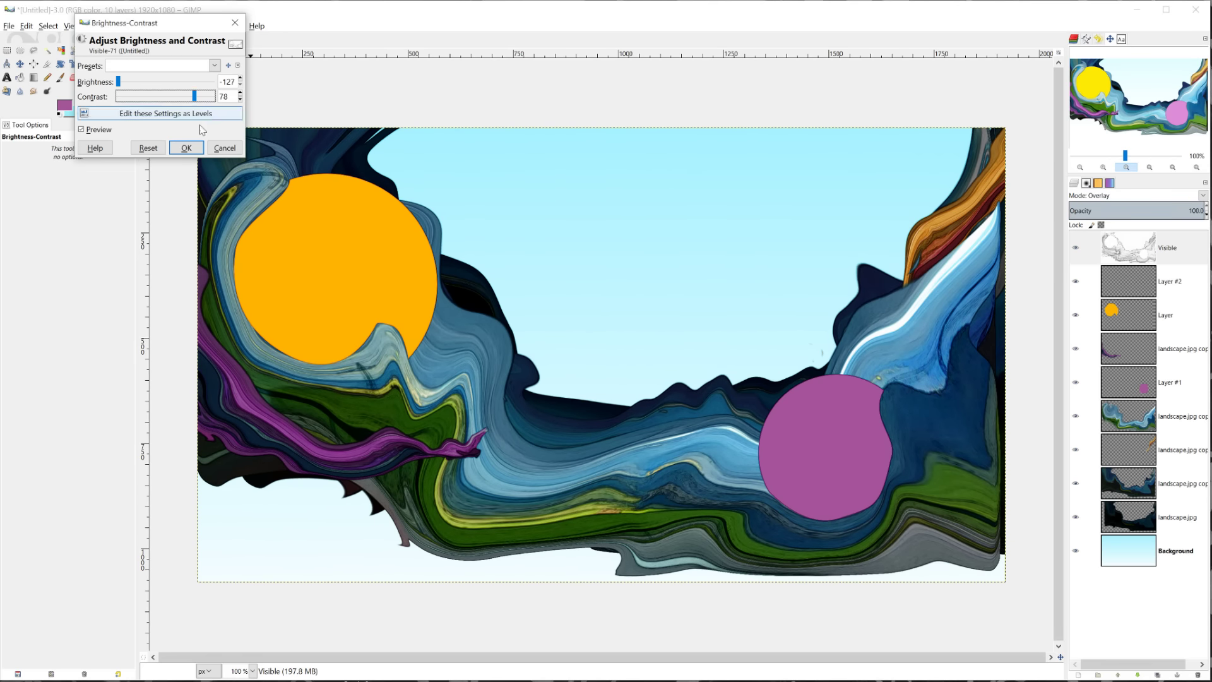
pyautogui.click(193, 148)
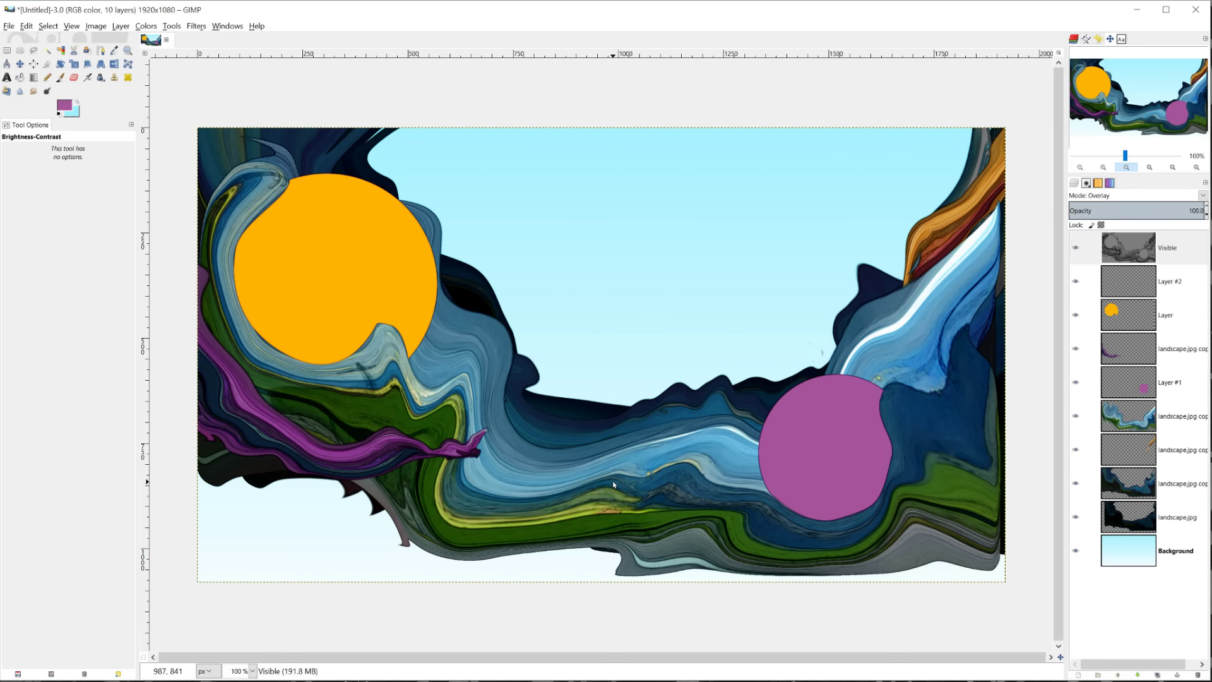
# Toggle the sketch overlay layer's visibility to compare, leaving it hidden.
pyautogui.keyDown('alt'); pyautogui.middleClick(327, 188); pyautogui.keyUp('alt')
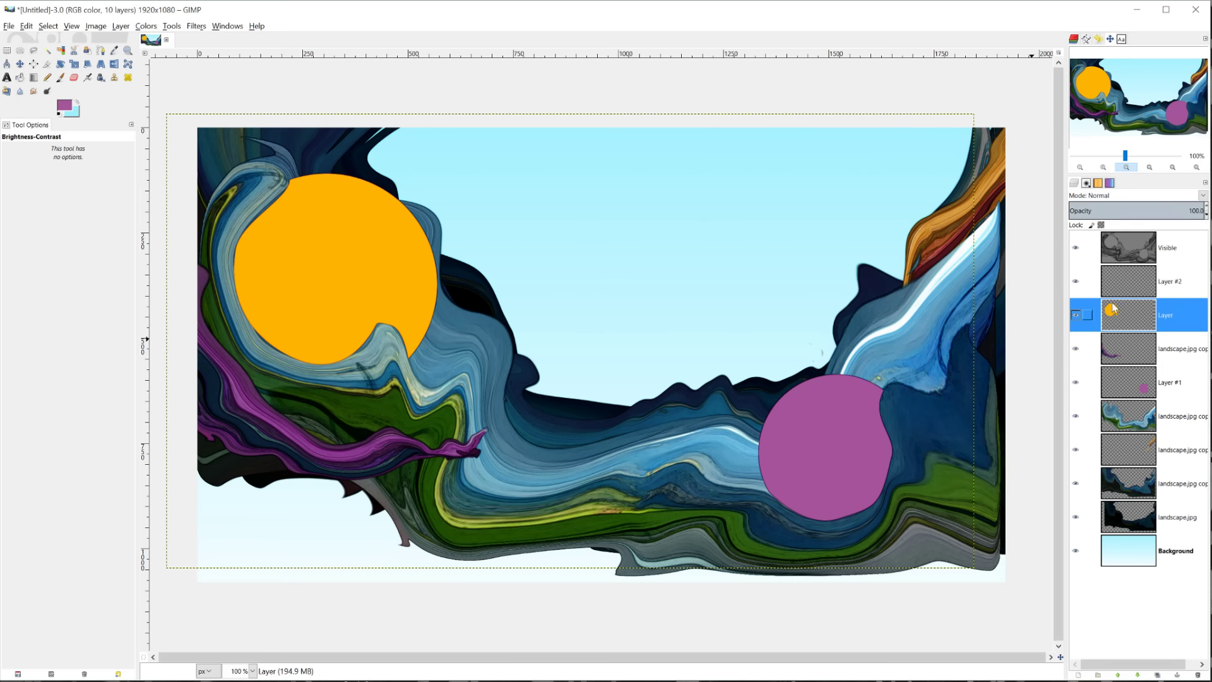
pyautogui.click(1075, 247)
pyautogui.click(1076, 247)
pyautogui.click(1076, 247)
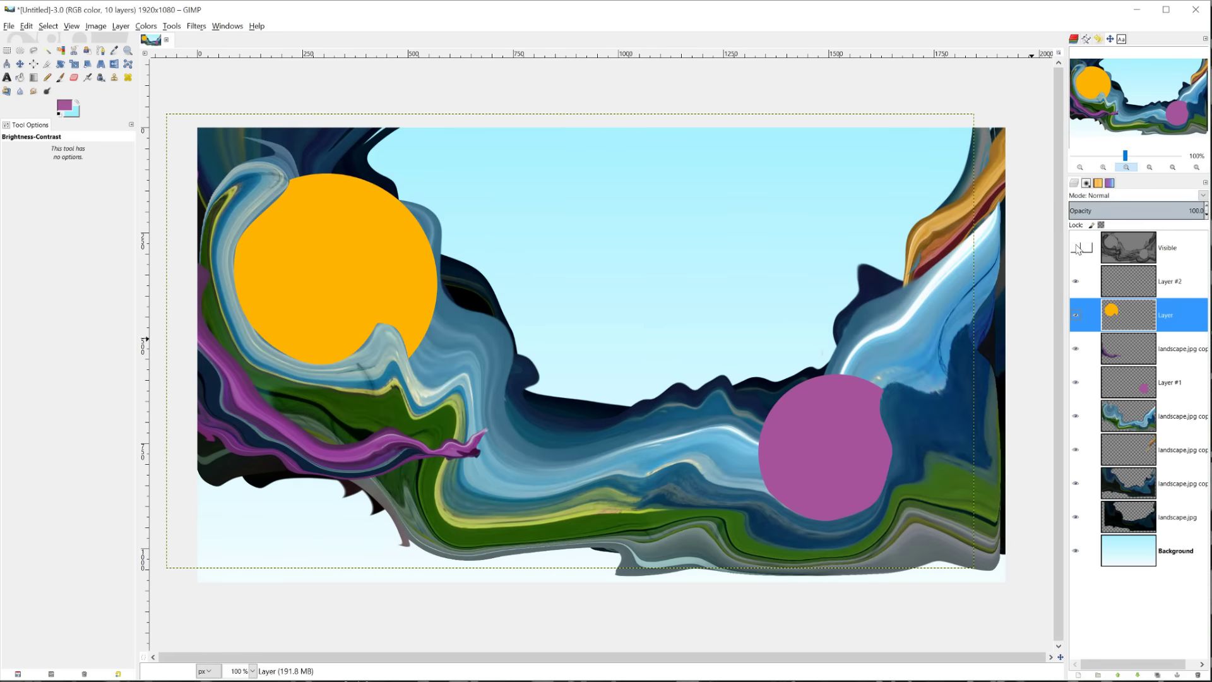
pyautogui.click(1076, 248)
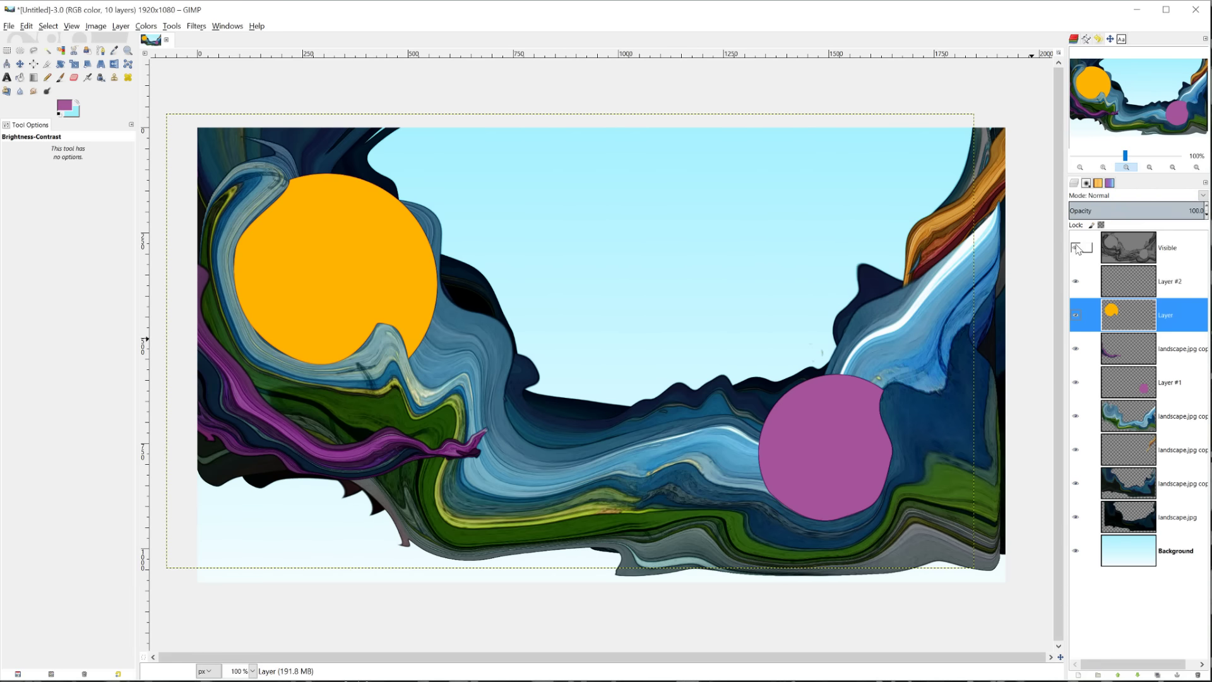
pyautogui.click(1076, 248)
# Select the Background layer and set the foreground colour to a pale parchment yellow.
pyautogui.click(1133, 553)
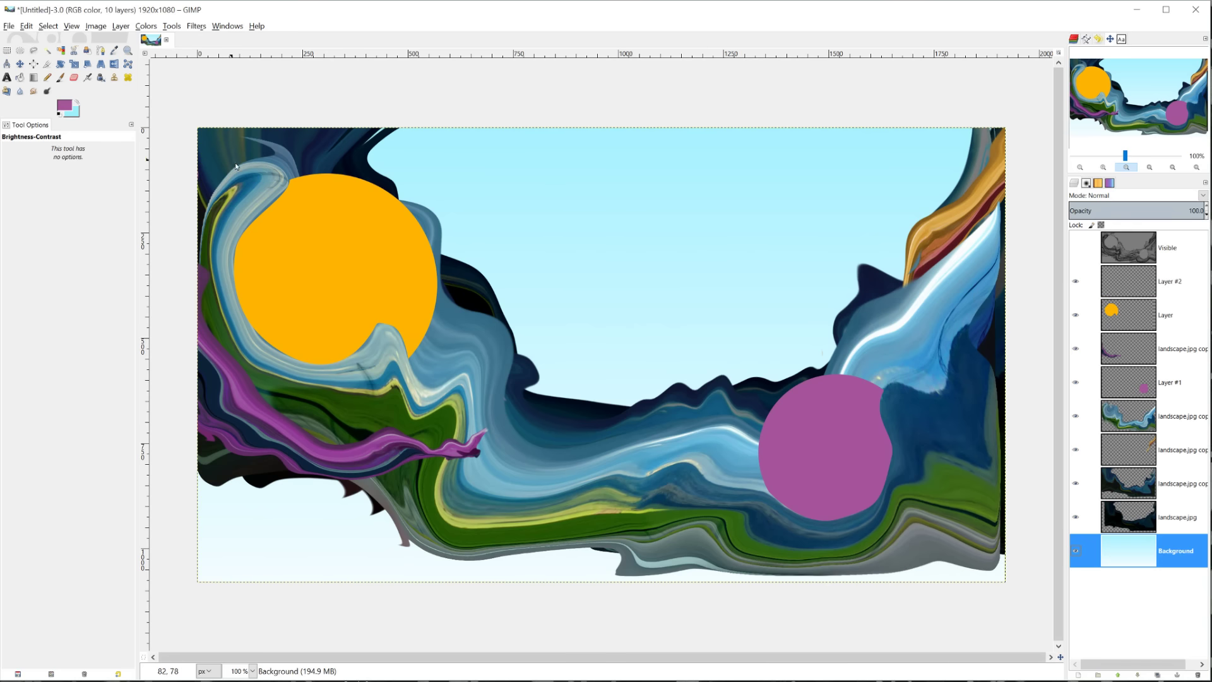
pyautogui.click(34, 77)
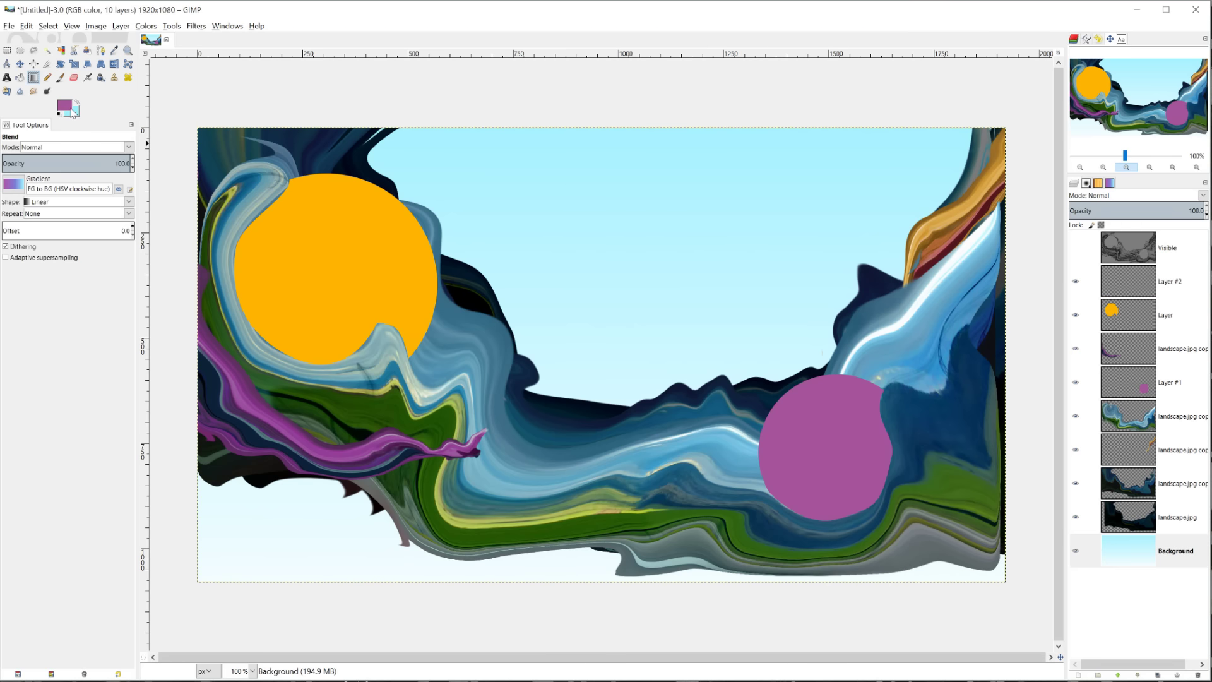
pyautogui.click(71, 110)
pyautogui.click(413, 206)
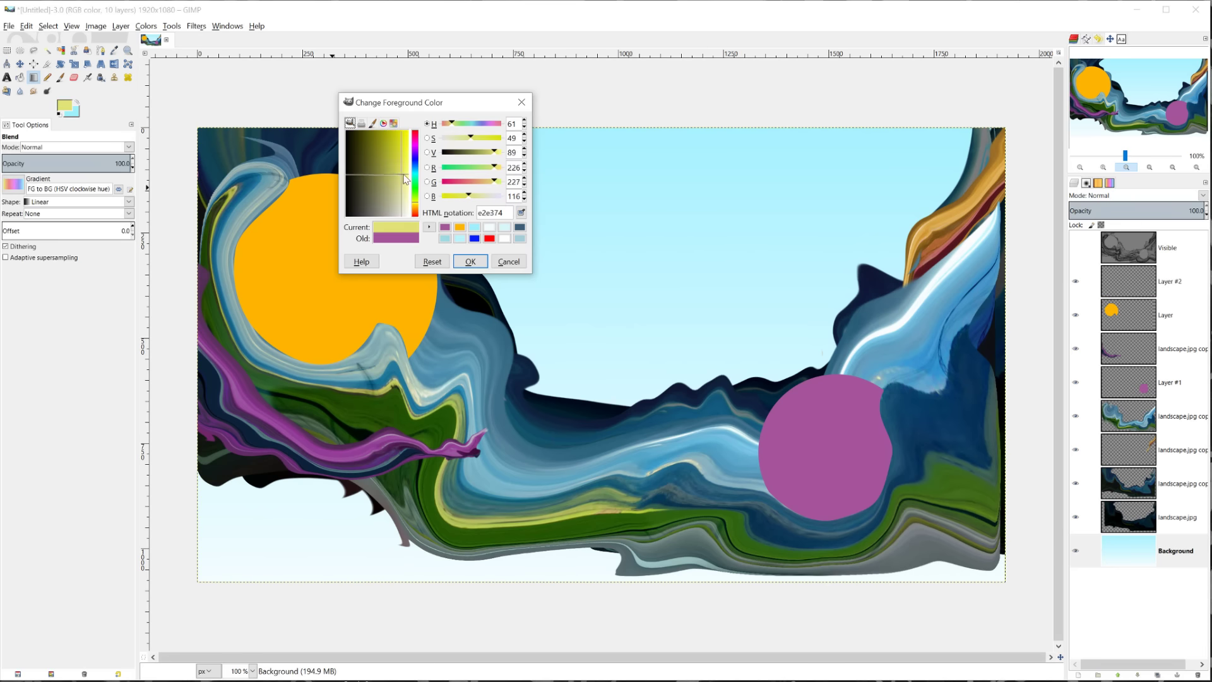
pyautogui.moveTo(405, 171); pyautogui.dragTo(407, 206)
pyautogui.click(480, 262)
# Fill the Background with the pale yellow gradient and show the sketch overlay again.
pyautogui.moveTo(496, 108); pyautogui.dragTo(498, 86)
pyautogui.moveTo(584, 107); pyautogui.dragTo(583, 84)
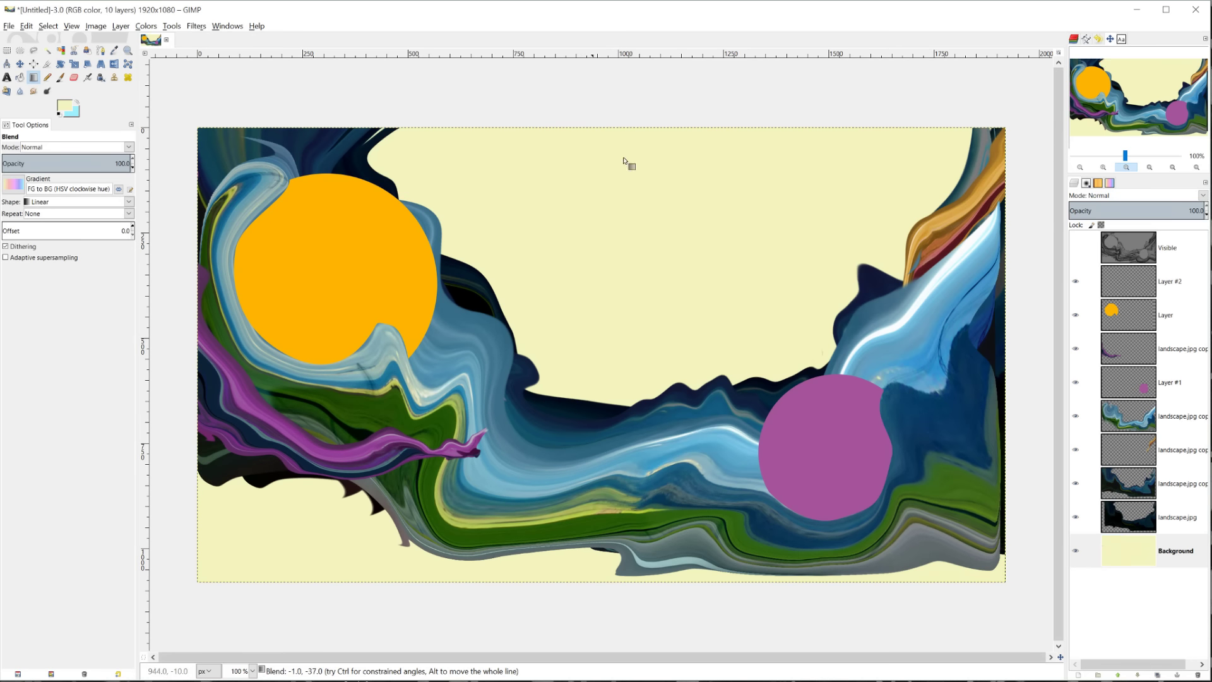
pyautogui.click(1127, 239)
pyautogui.click(1076, 249)
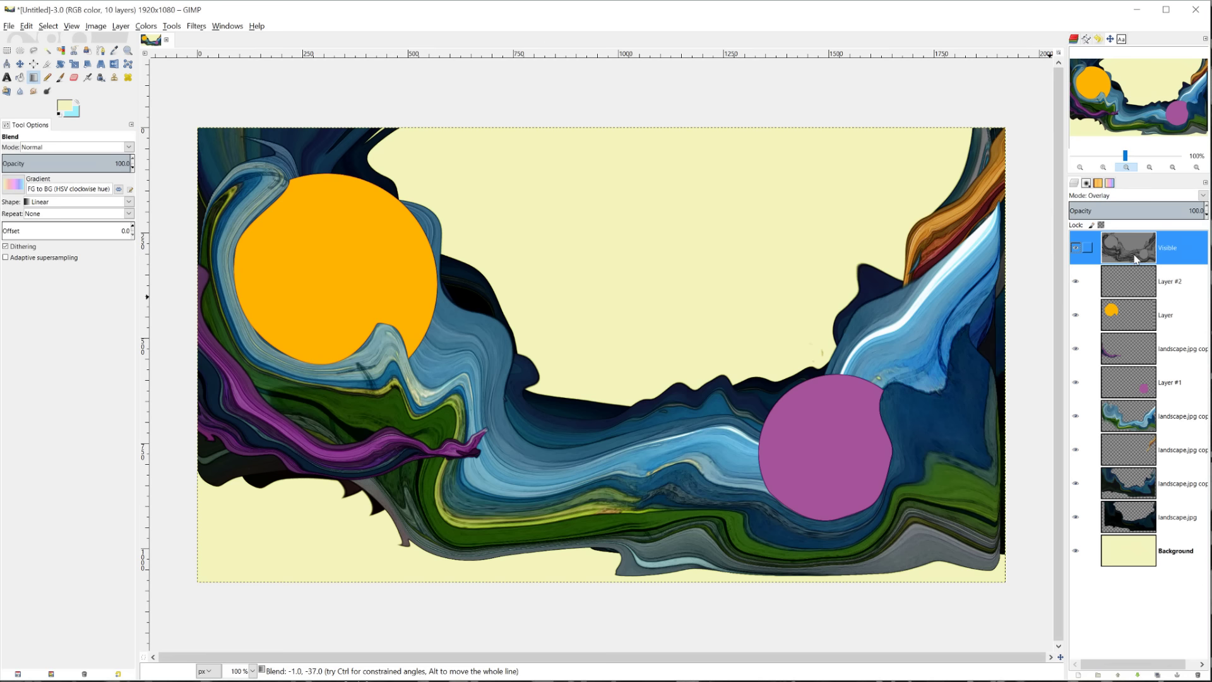
# Hide the Visible sketch layer, select the orange circle's shape, and add an empty layer.
pyautogui.click(1076, 248)
pyautogui.click(1129, 314)
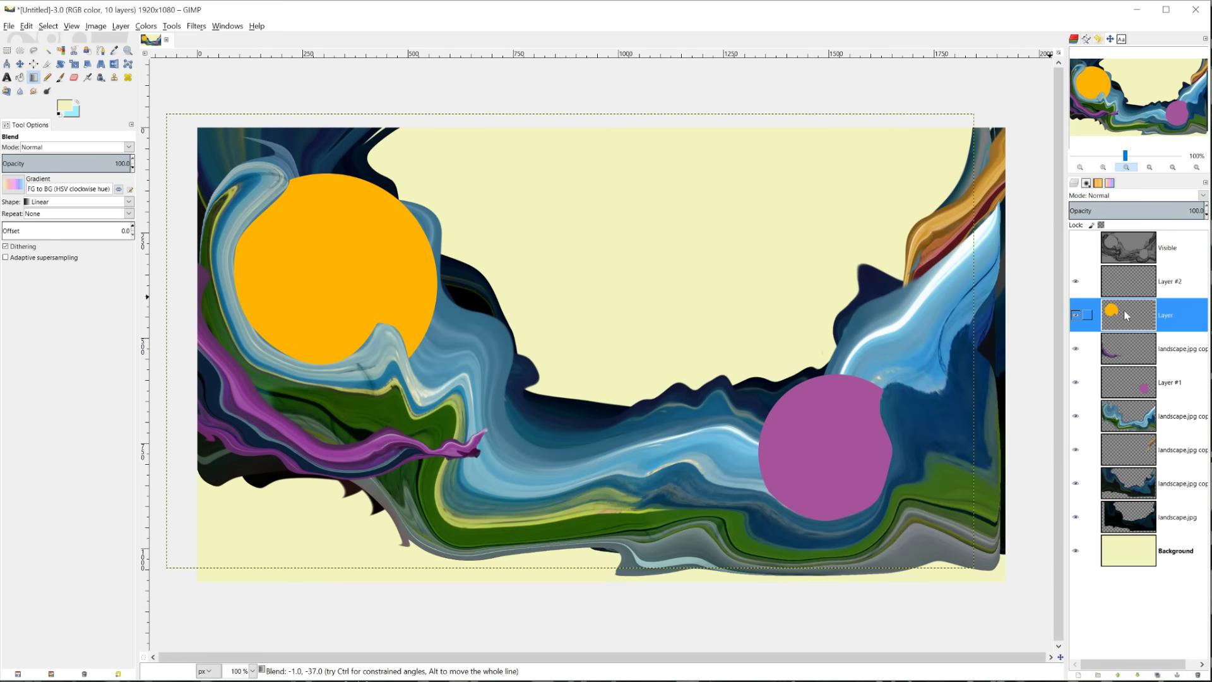
pyautogui.rightClick(1119, 310)
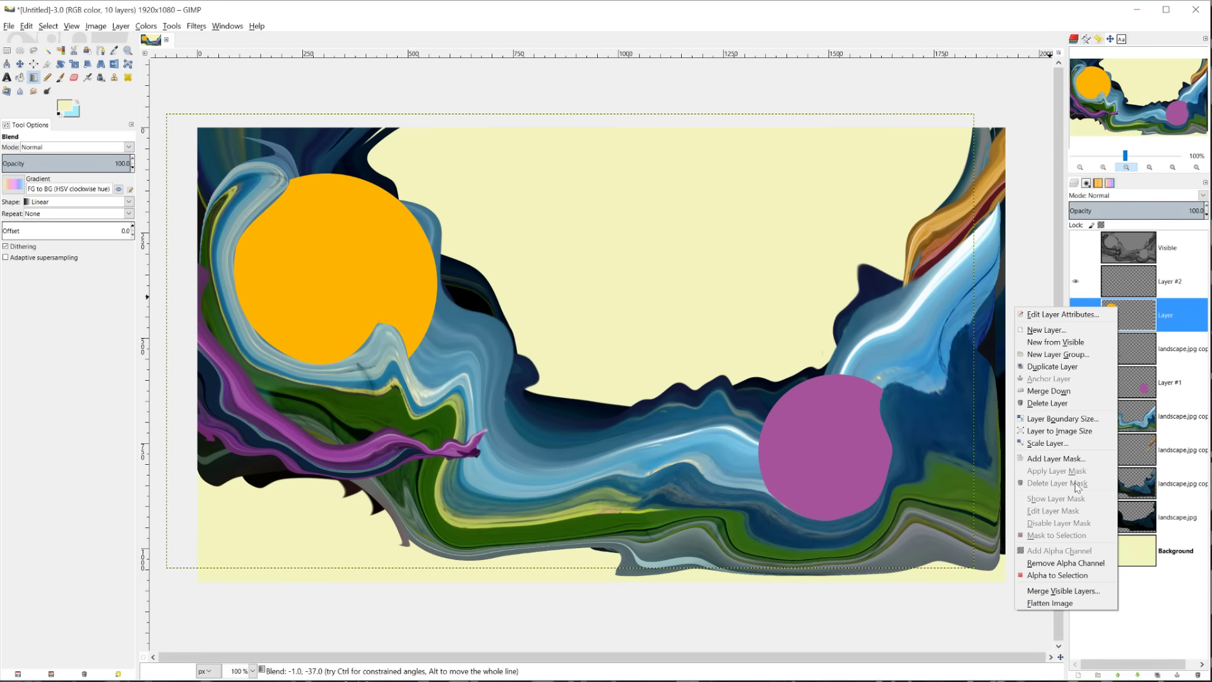
pyautogui.click(1065, 585)
pyautogui.click(1079, 674)
pyautogui.press('Return')
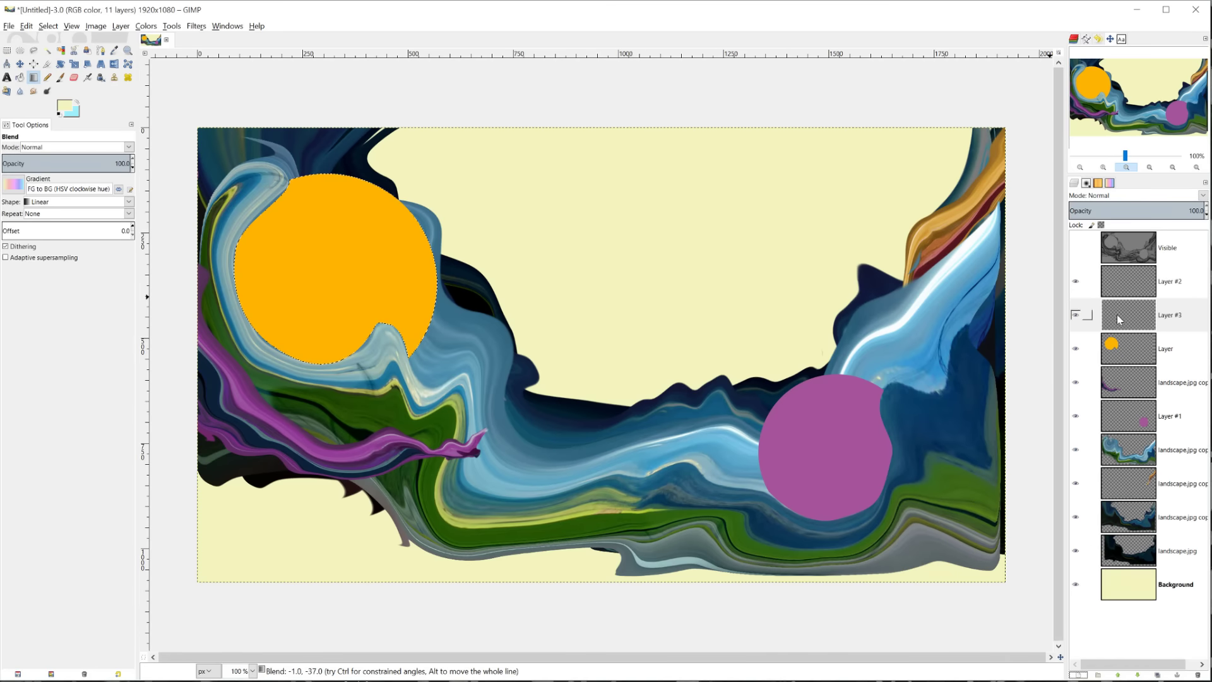
# Fill the circle selection black, shrink the selection by 10 px, then undo the fill.
pyautogui.click(60, 115)
pyautogui.click(20, 50)
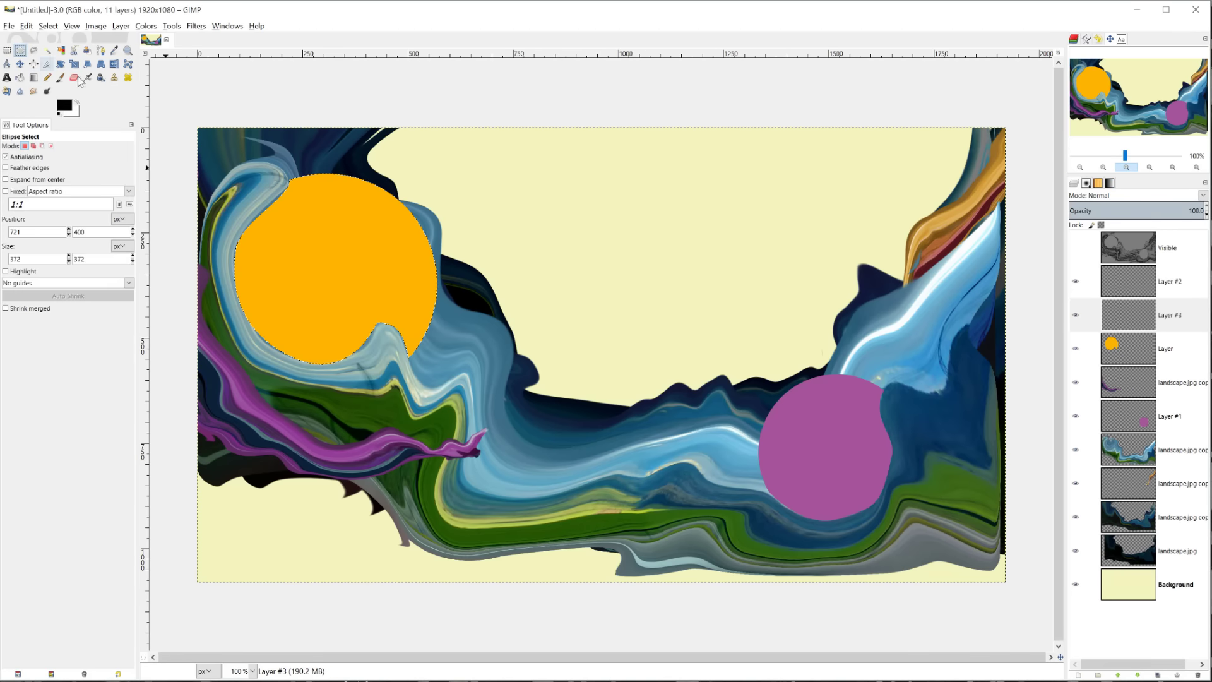
pyautogui.click(23, 78)
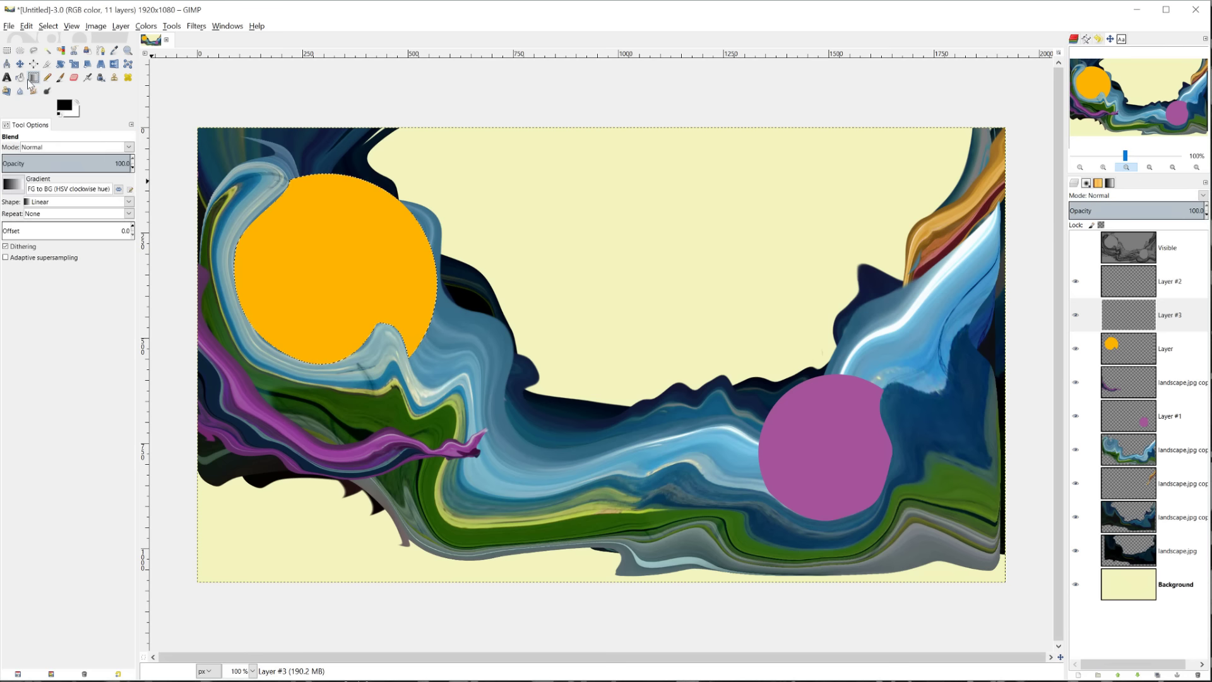
pyautogui.click(1139, 344)
pyautogui.click(400, 298)
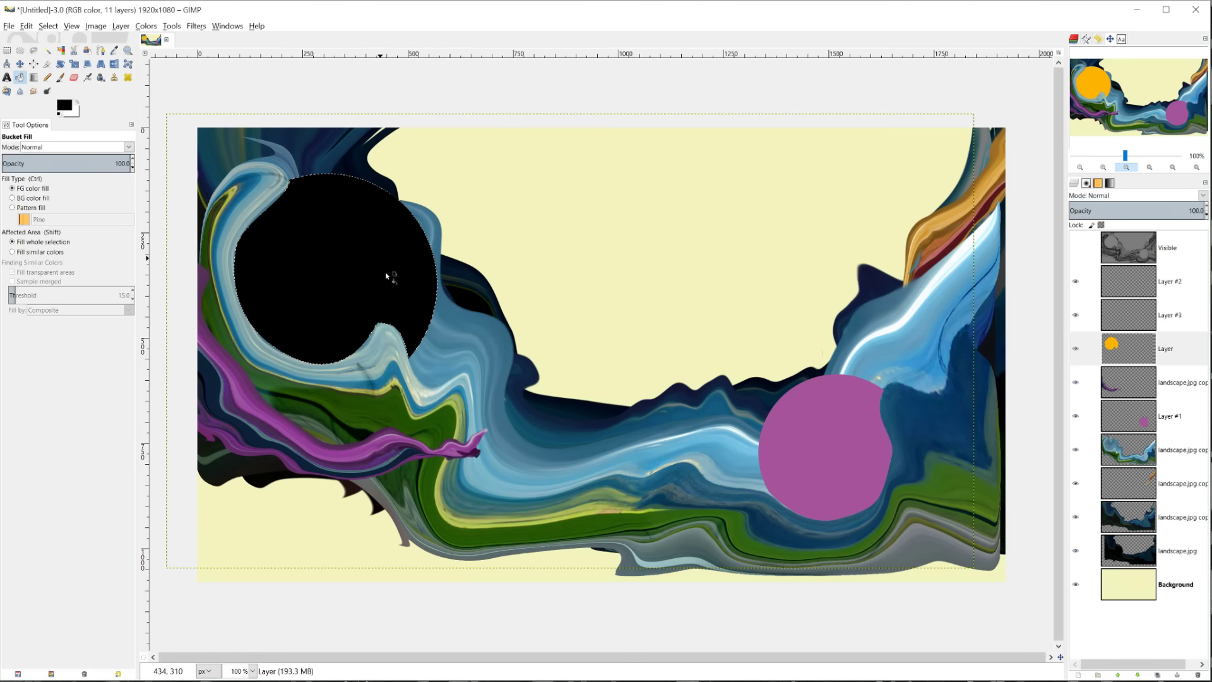
pyautogui.click(201, 28)
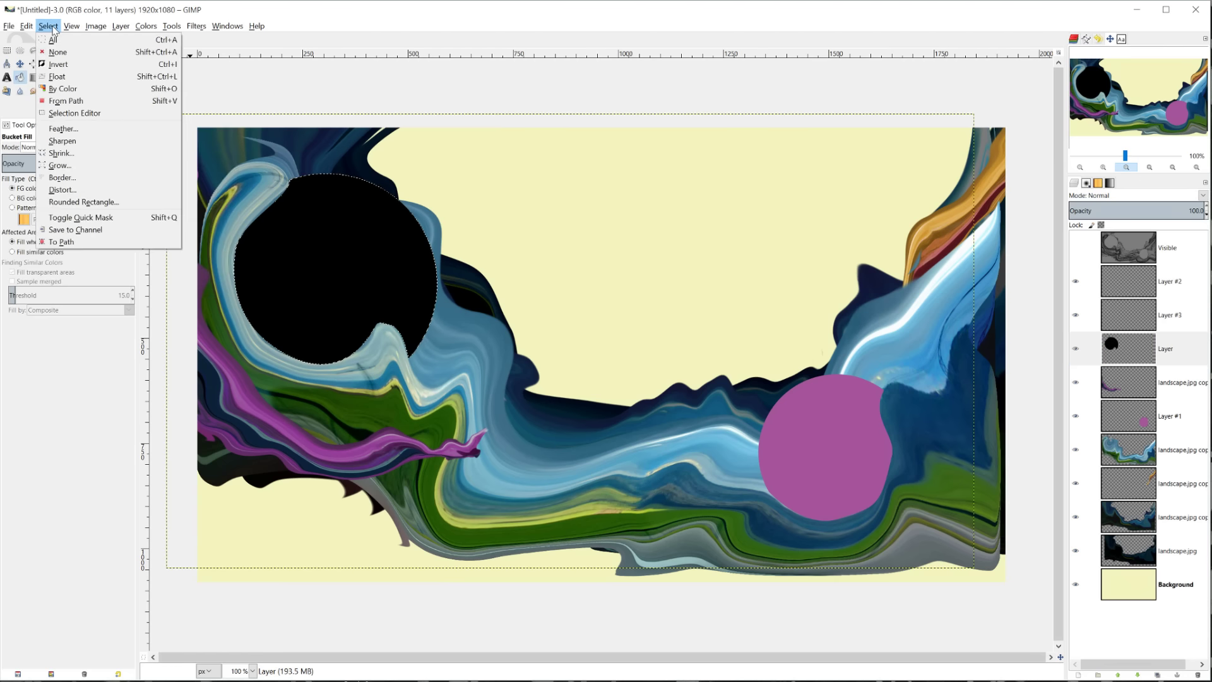
pyautogui.click(62, 152)
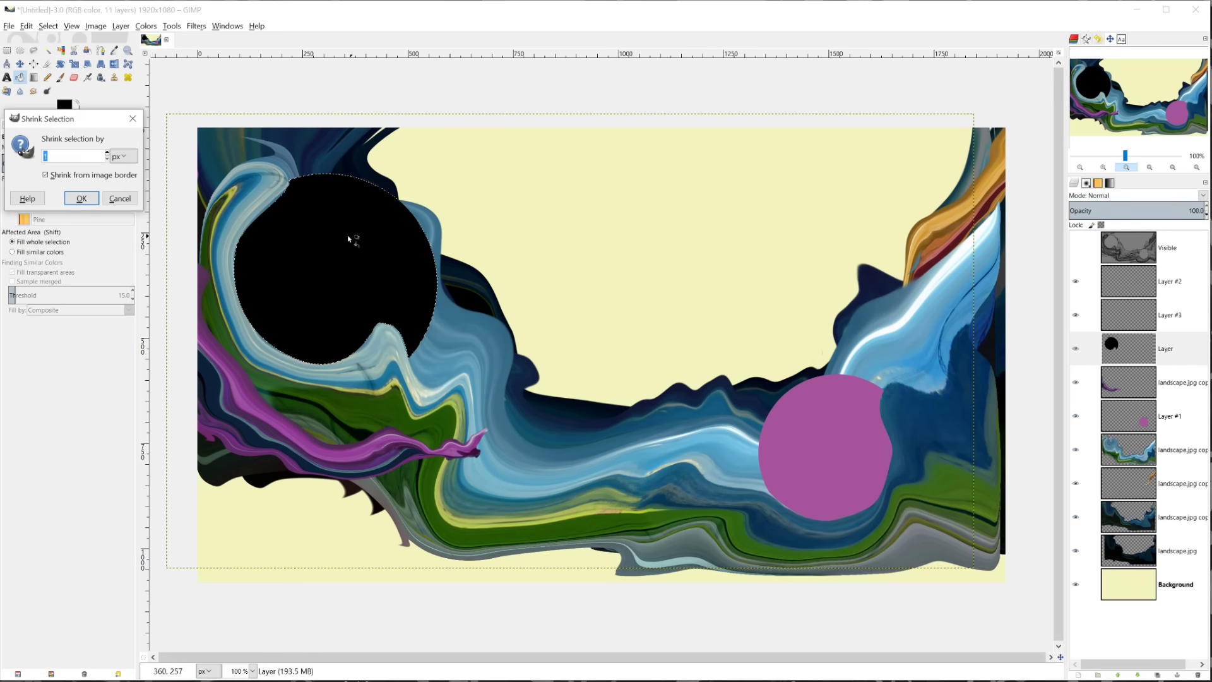
pyautogui.write('0')
pyautogui.press('Return')
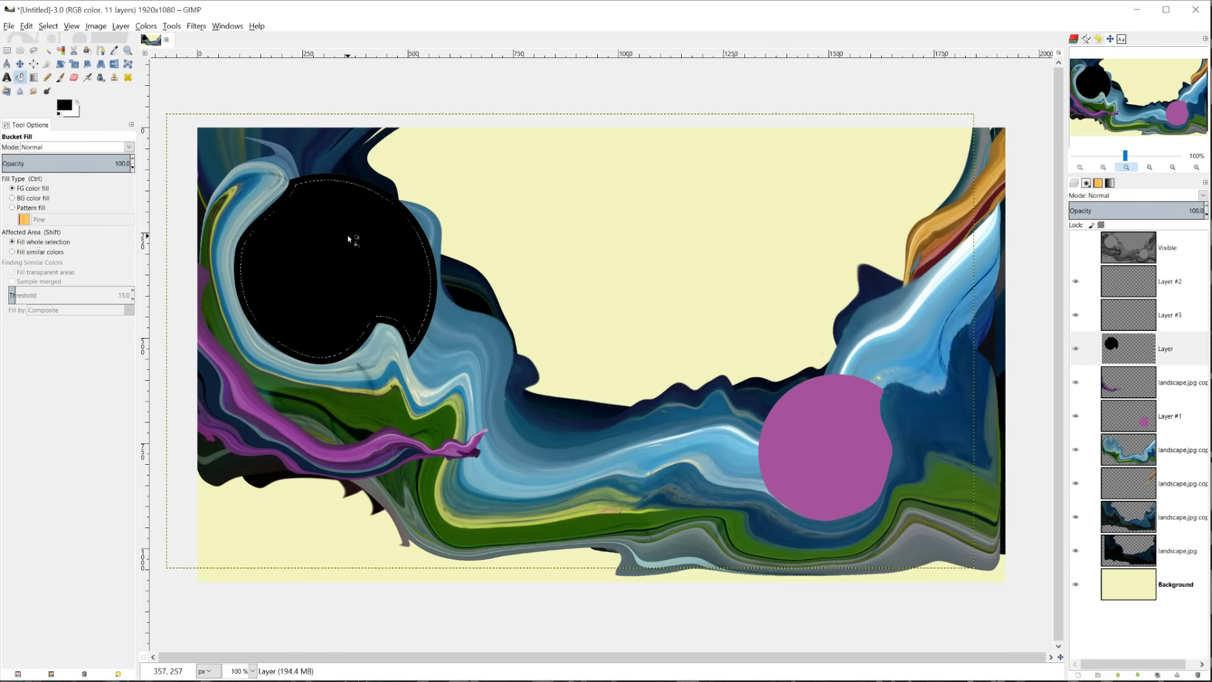
pyautogui.click(1168, 355)
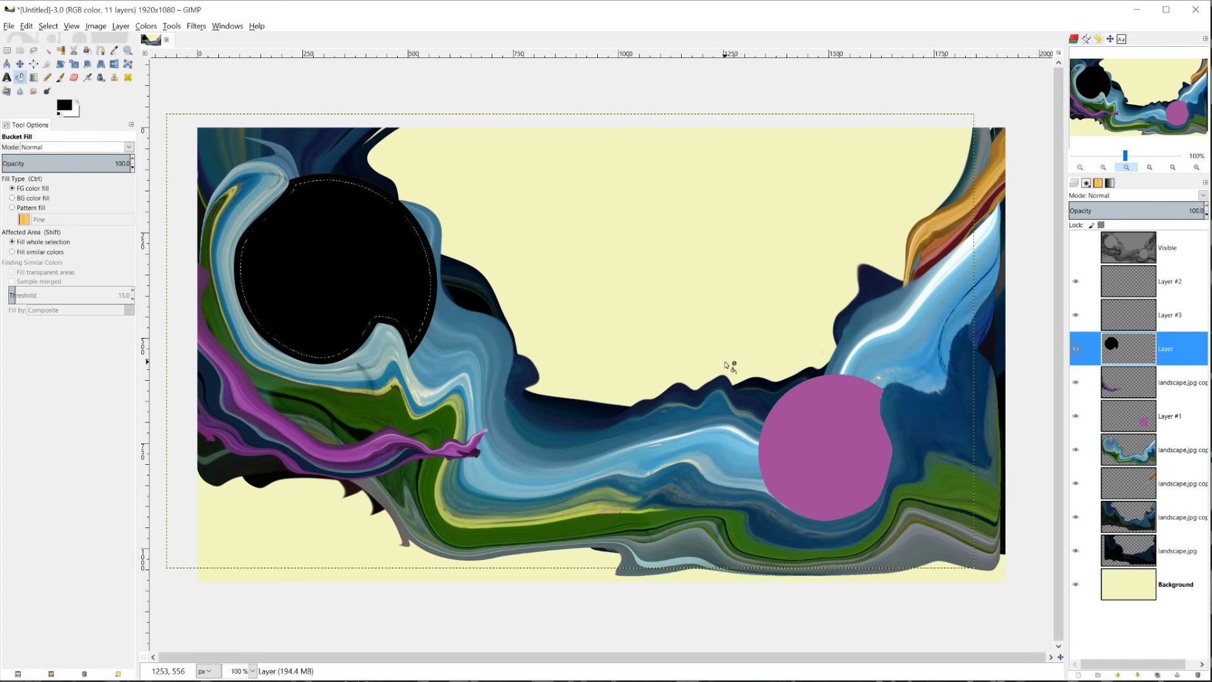
pyautogui.hotkey('ctrl', 'z')
pyautogui.hotkey('ctrl', 'z')
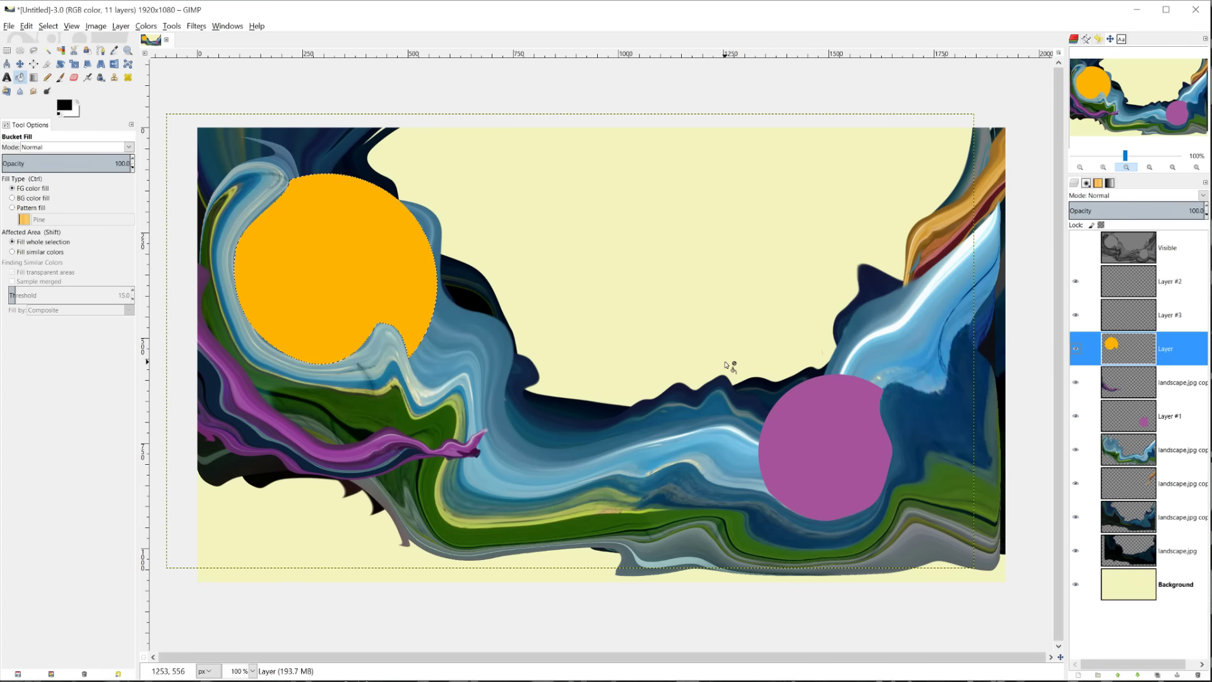
# On a new Layer #4, fill the circle black, shrink the selection, and fill the inside orange.
pyautogui.click(1081, 674)
pyautogui.press('Return')
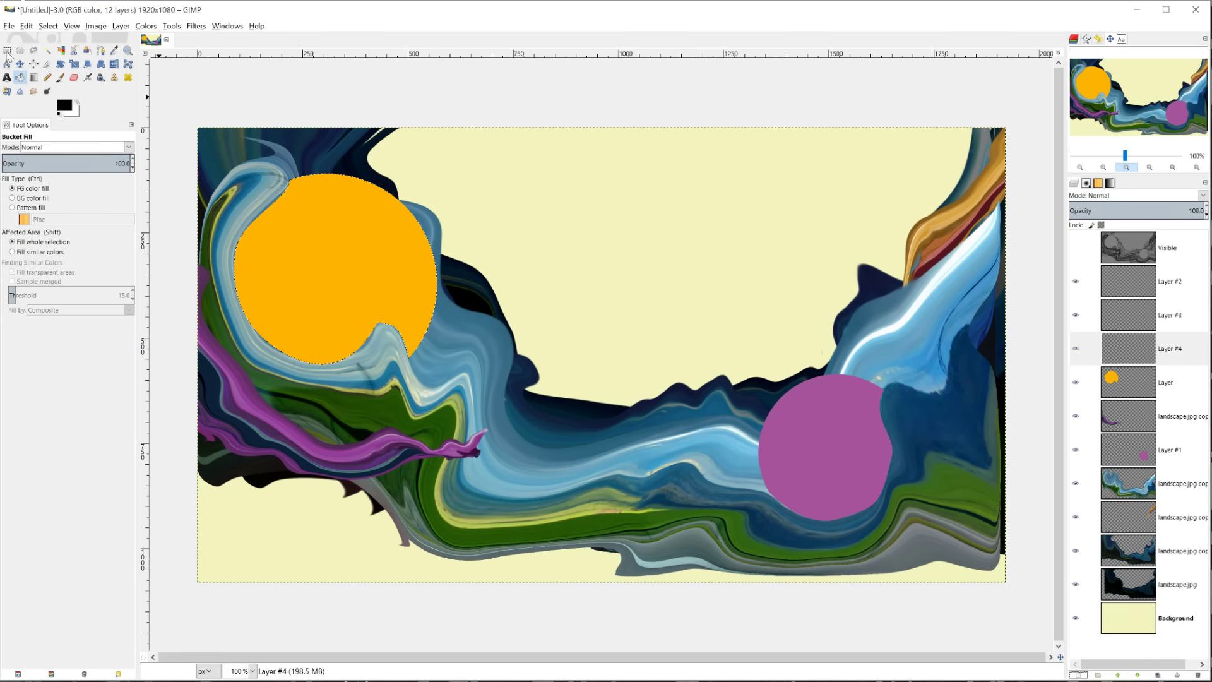
pyautogui.click(264, 237)
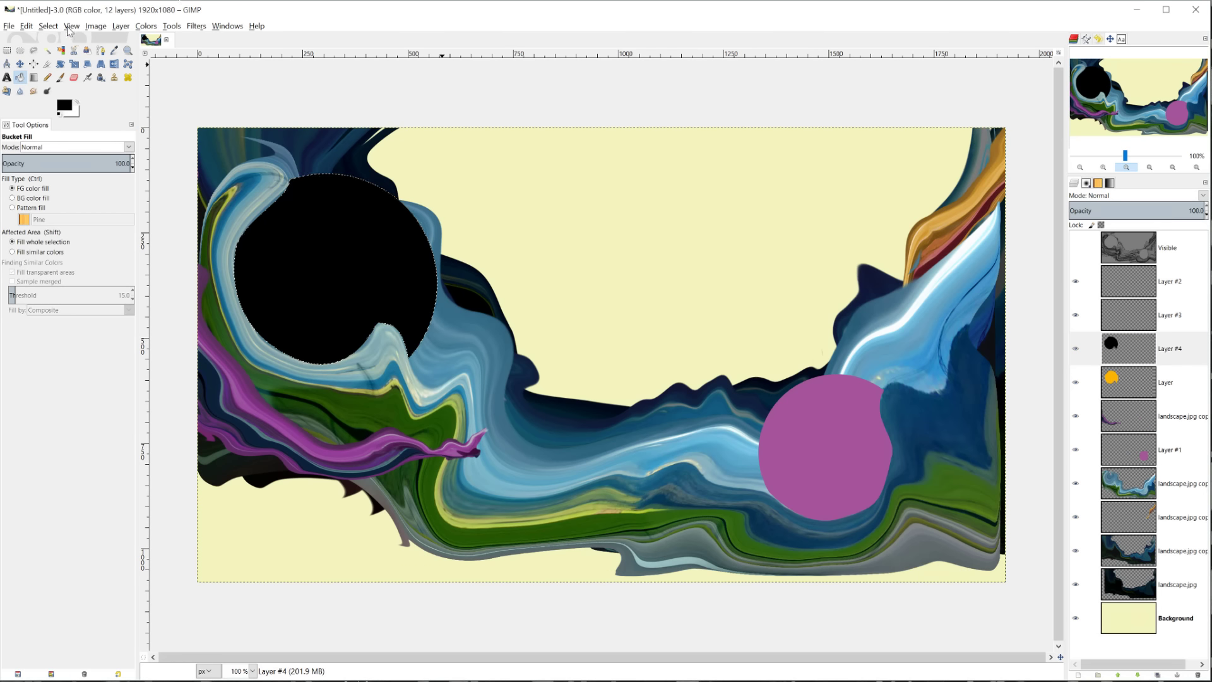
pyautogui.click(48, 26)
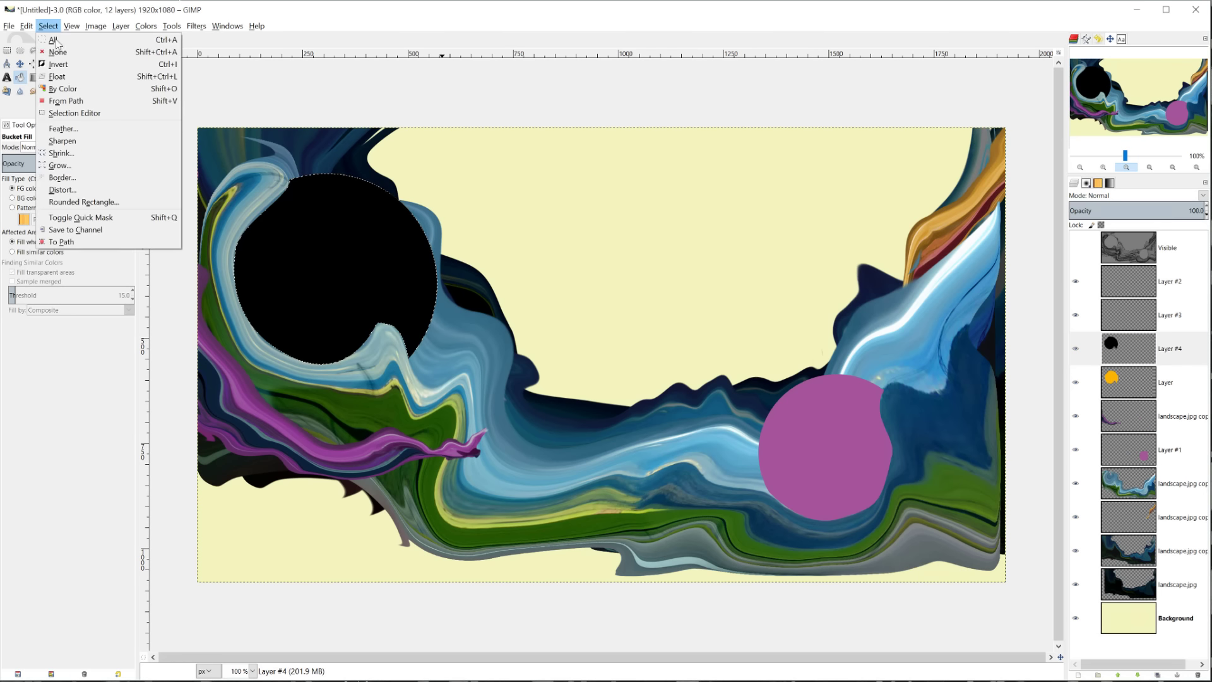
pyautogui.click(114, 153)
pyautogui.press('Return')
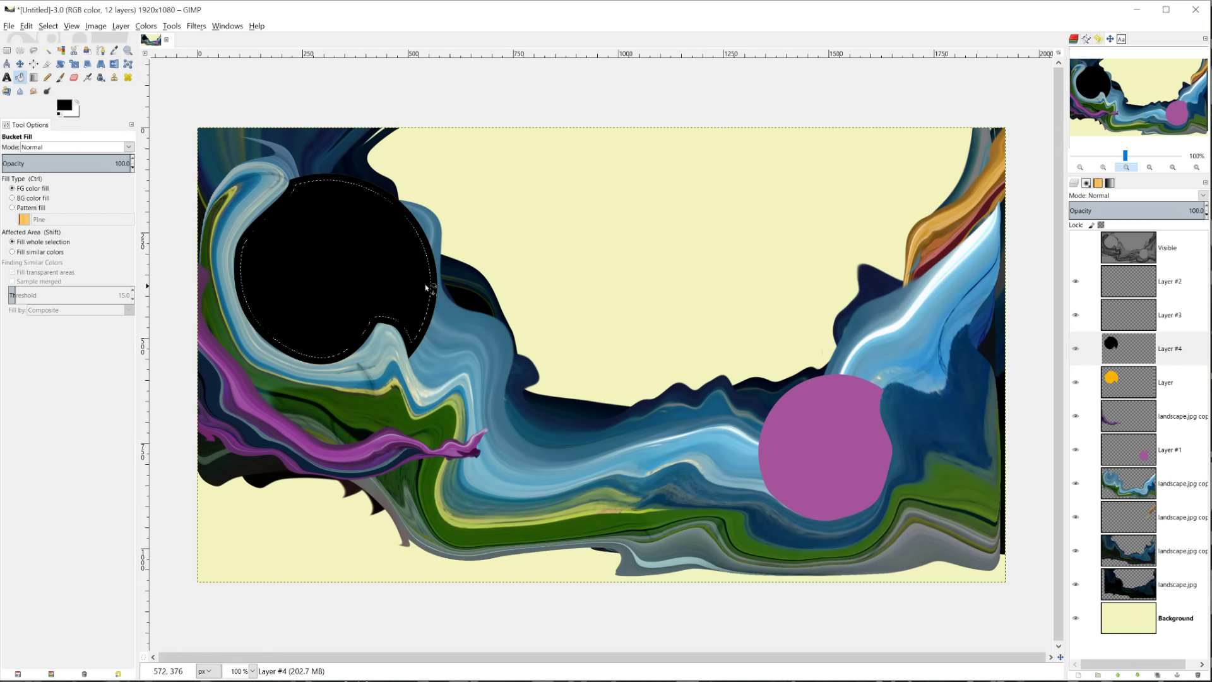
pyautogui.click(325, 320)
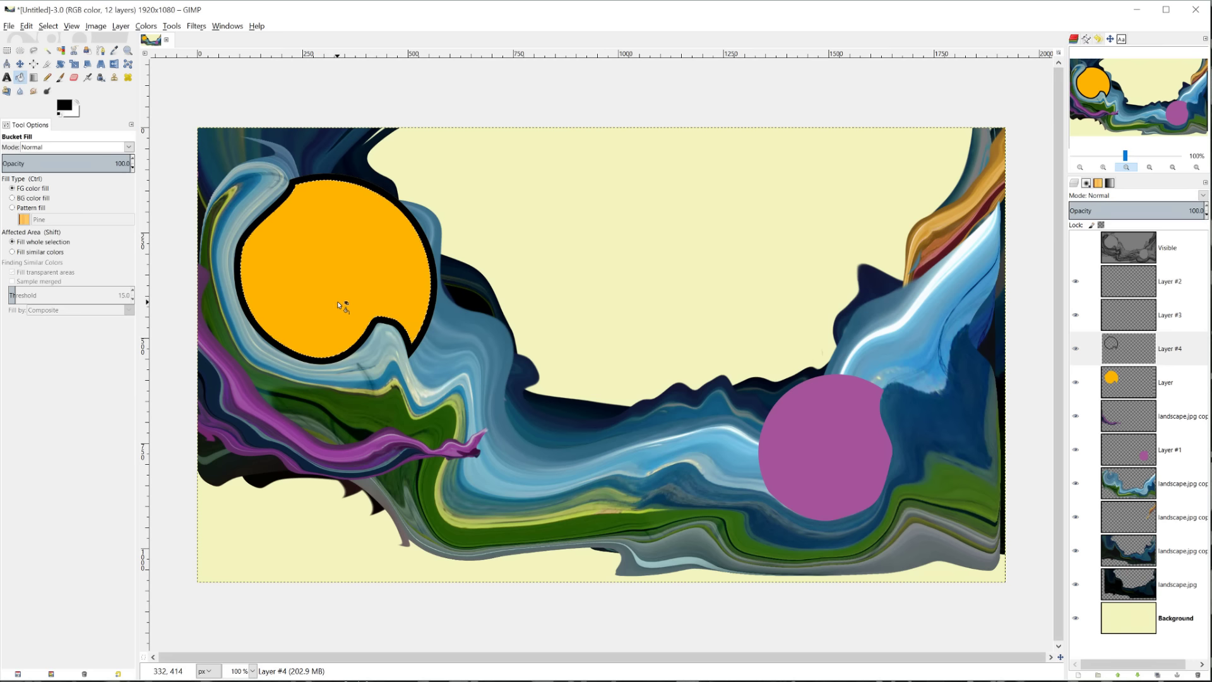
pyautogui.hotkey('ctrl', 'shift', 'a')
pyautogui.click(1076, 249)
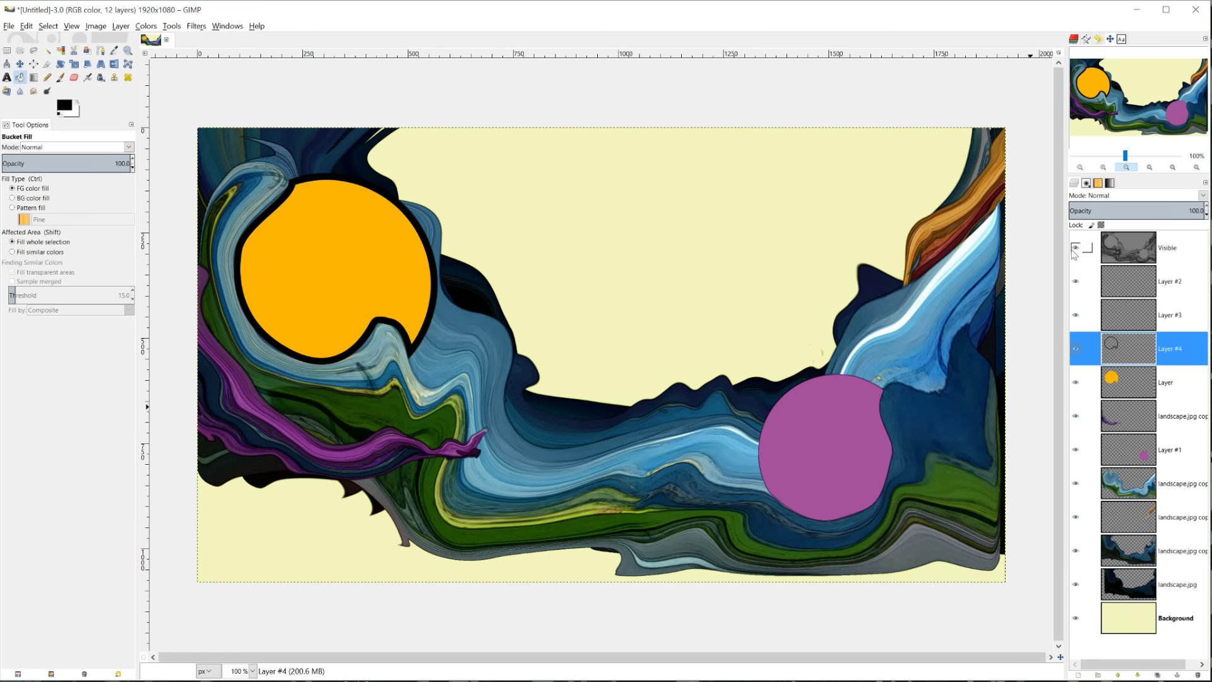
pyautogui.click(1075, 249)
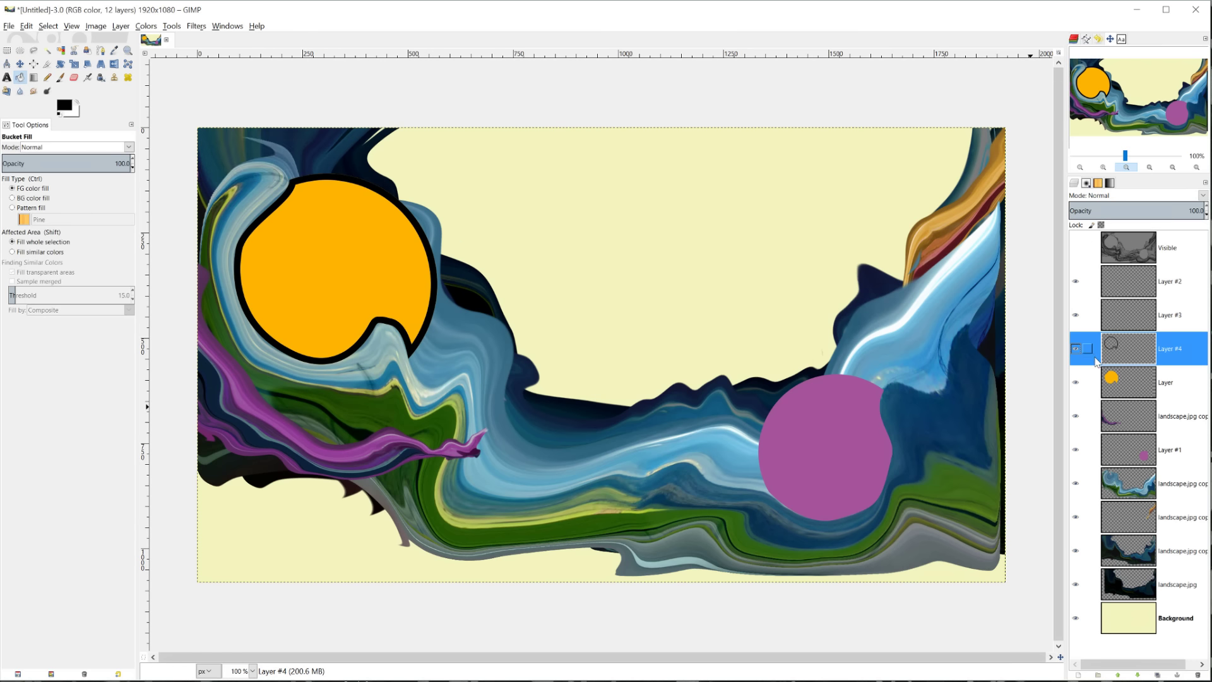
# Load the orange circle's shape as a selection and Gaussian-blur the black ring on Layer #4.
pyautogui.rightClick(1111, 377)
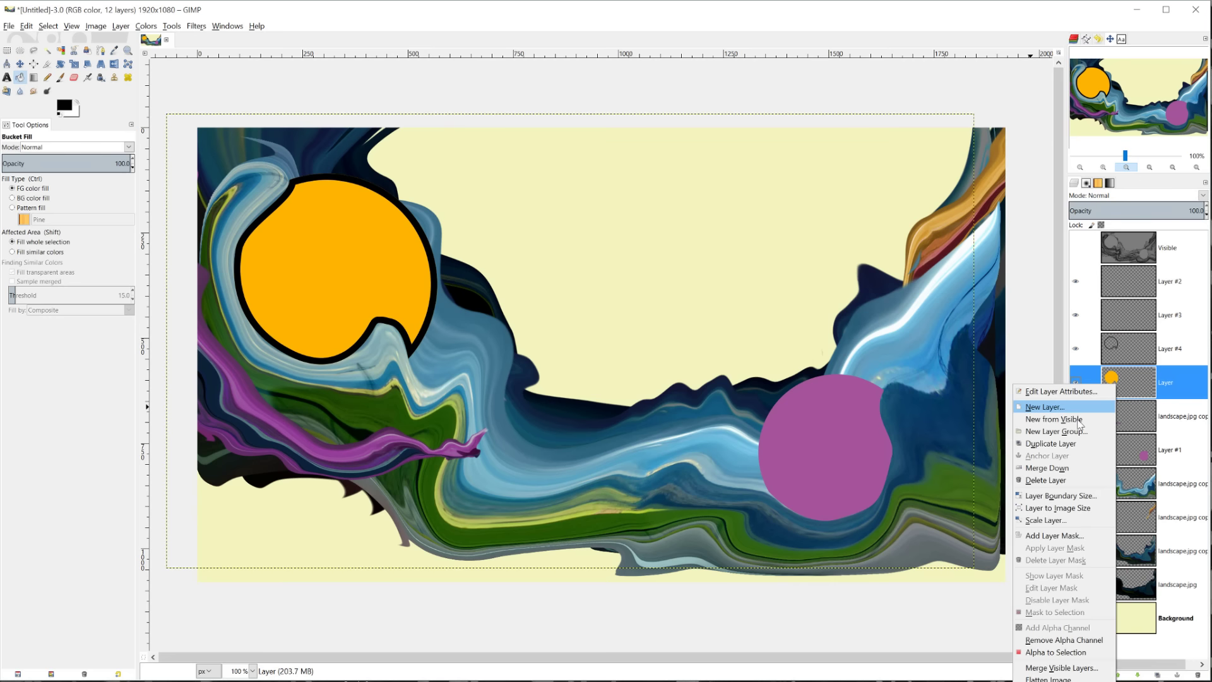
pyautogui.click(1055, 613)
pyautogui.click(1127, 354)
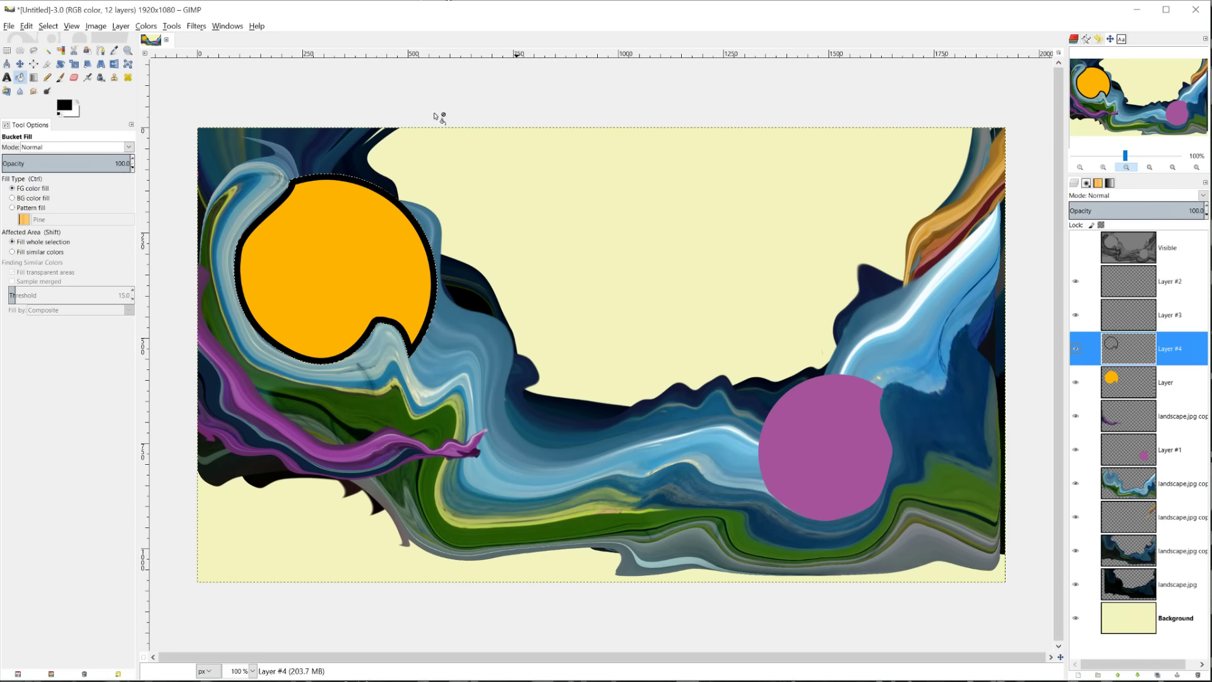
pyautogui.click(190, 29)
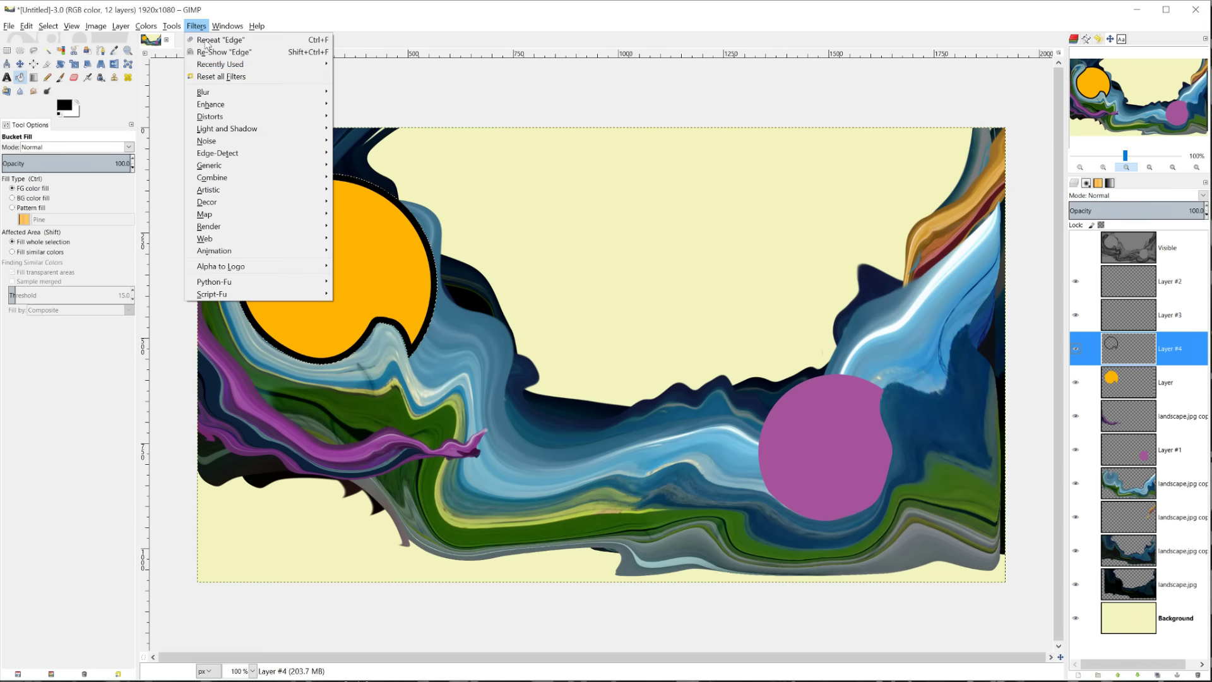
pyautogui.moveTo(217, 96)
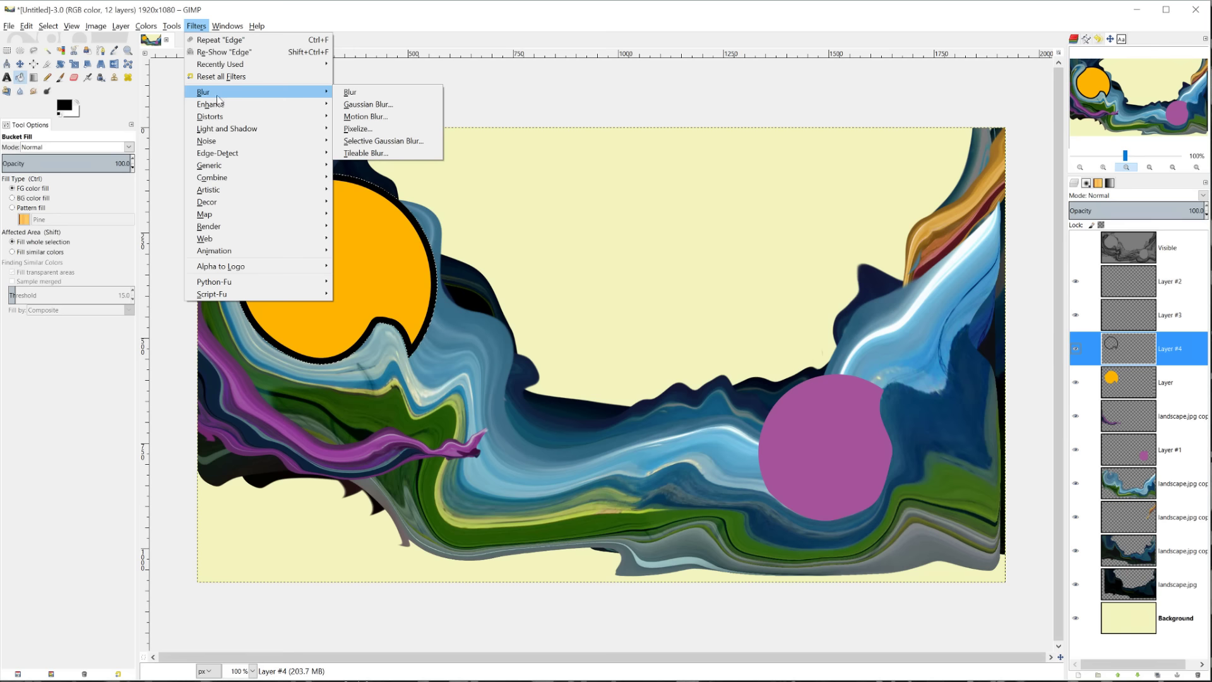
pyautogui.click(368, 105)
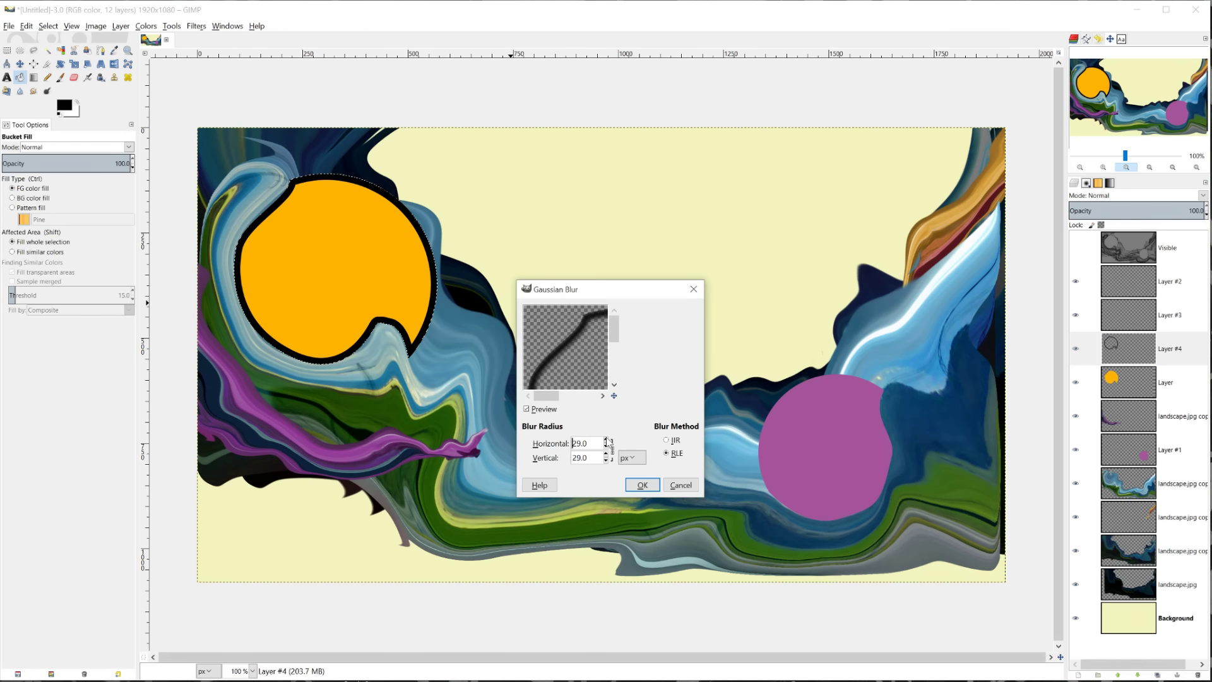
pyautogui.scroll(6, 608, 442)
pyautogui.click(640, 484)
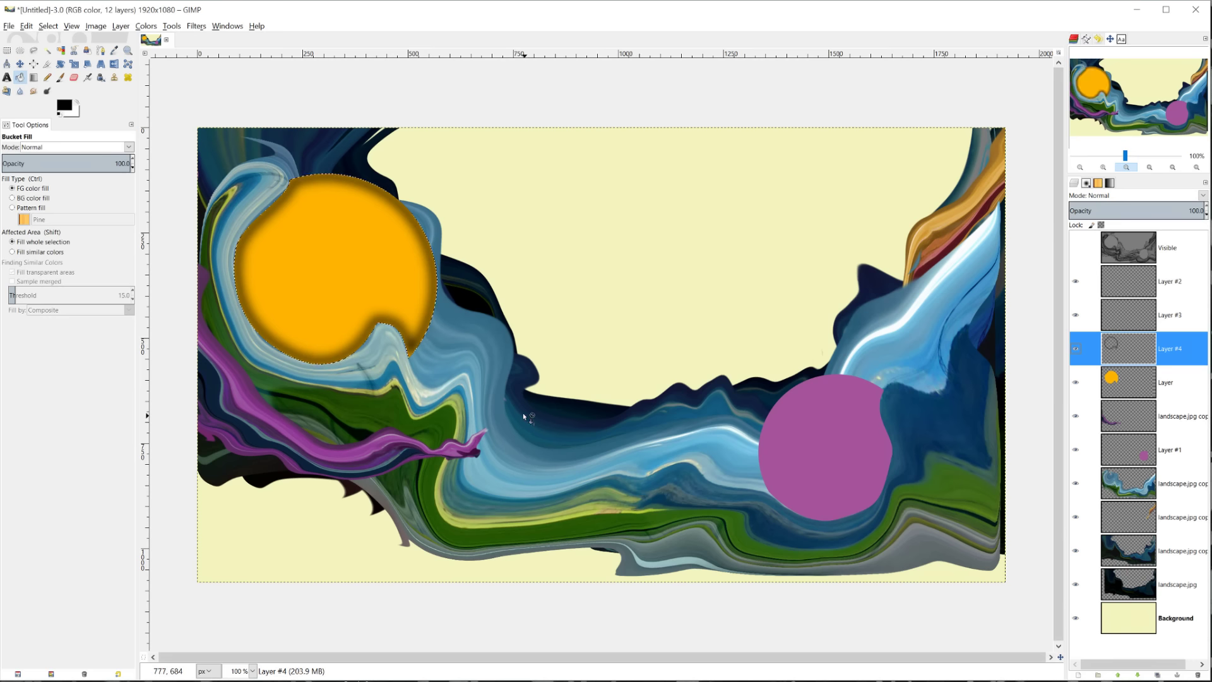
# Clear the selection and draw an elliptical selection over the sun's upper part.
pyautogui.hotkey('ctrl', 'shift', 'a')
pyautogui.click(20, 50)
pyautogui.moveTo(272, 192); pyautogui.dragTo(408, 299)
# On a new Layer #5, draw a white FG to Transparent gradient down the ellipse and nudge it up-left.
pyautogui.click(34, 77)
pyautogui.click(78, 103)
pyautogui.click(1078, 675)
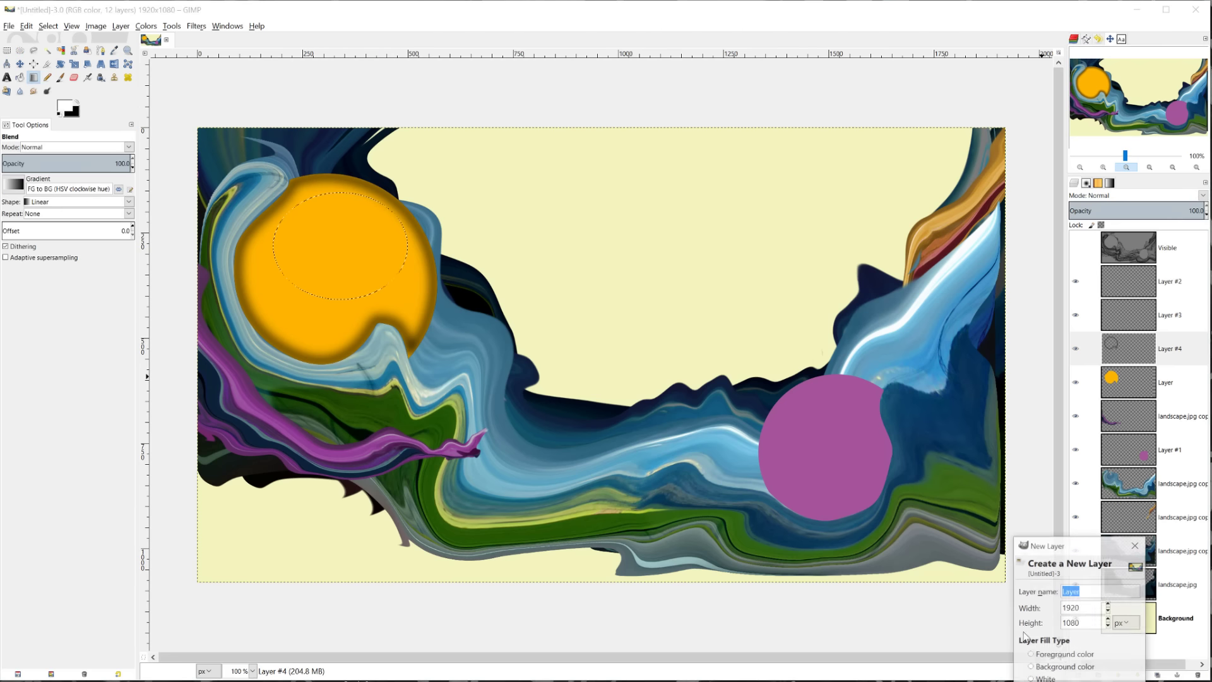
pyautogui.press('Return')
pyautogui.click(14, 184)
pyautogui.click(29, 248)
pyautogui.moveTo(334, 184); pyautogui.dragTo(336, 283)
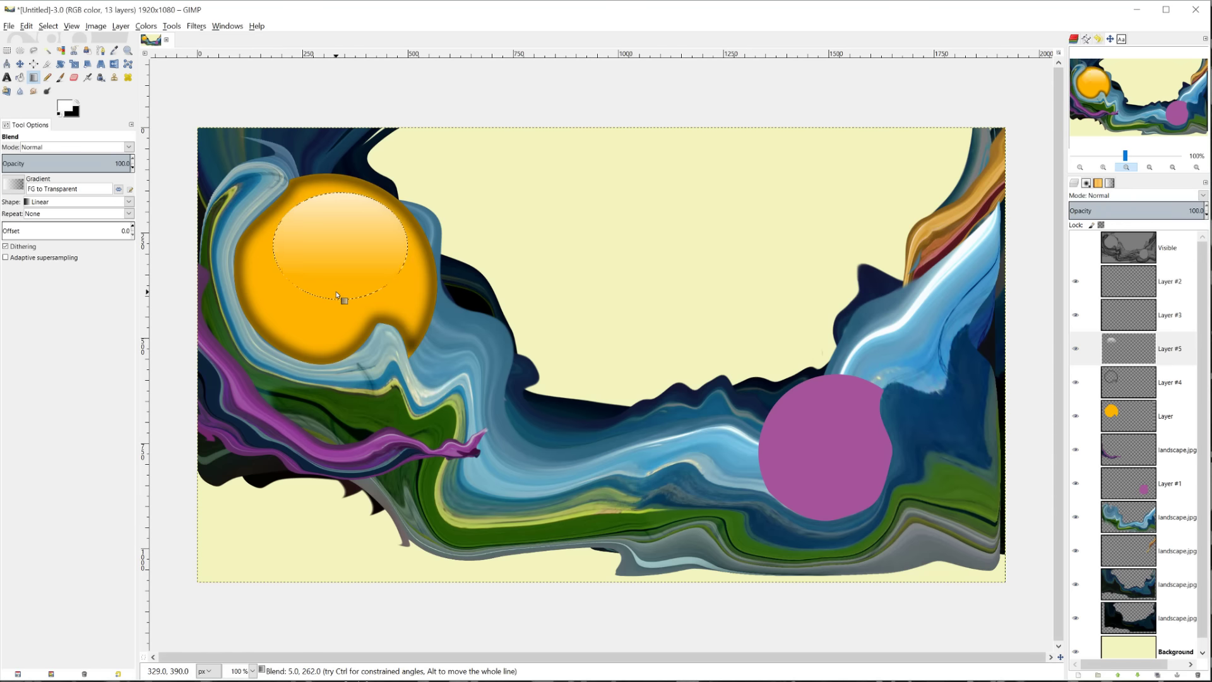
pyautogui.press('m')
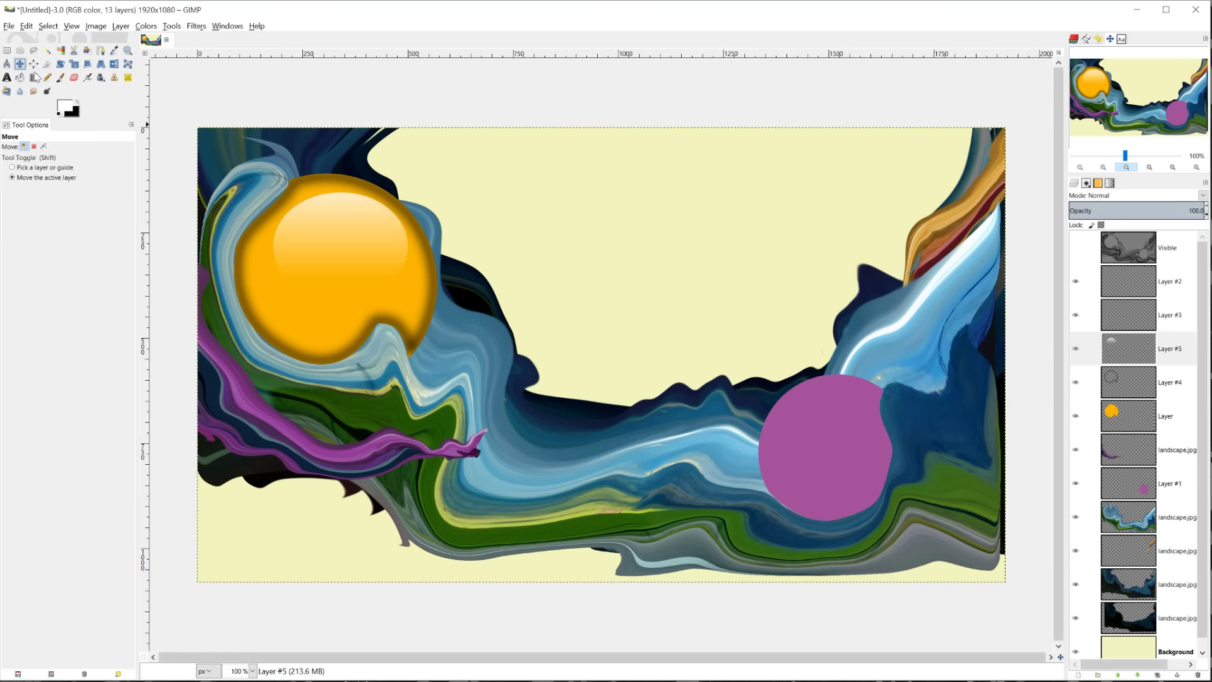
pyautogui.moveTo(331, 249); pyautogui.dragTo(319, 240)
# Erase the dark rim at the sun's lower right on Layer #4.
pyautogui.click(1127, 418)
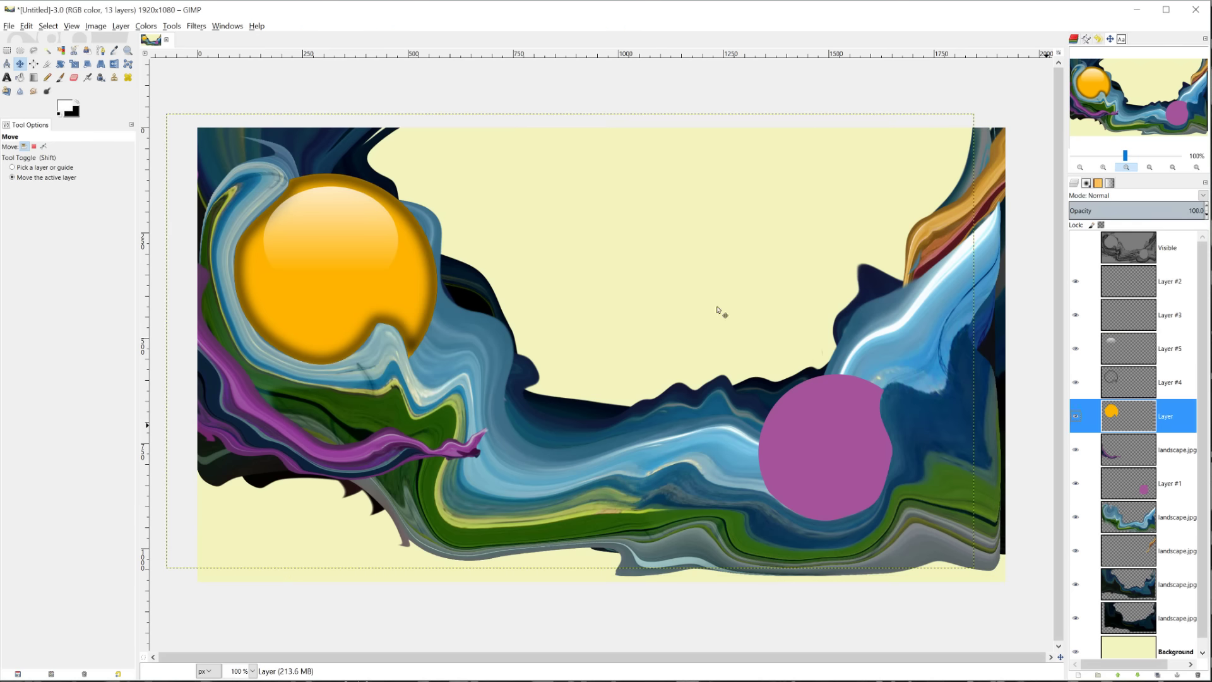
pyautogui.click(74, 77)
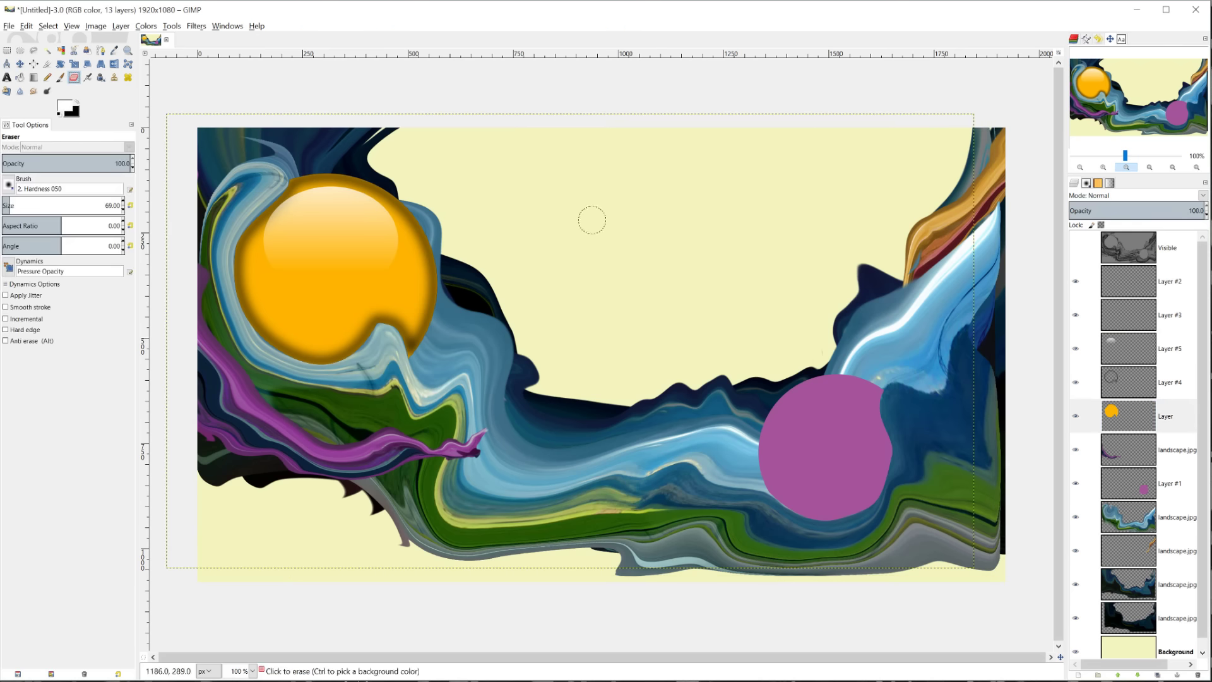
pyautogui.click(1132, 396)
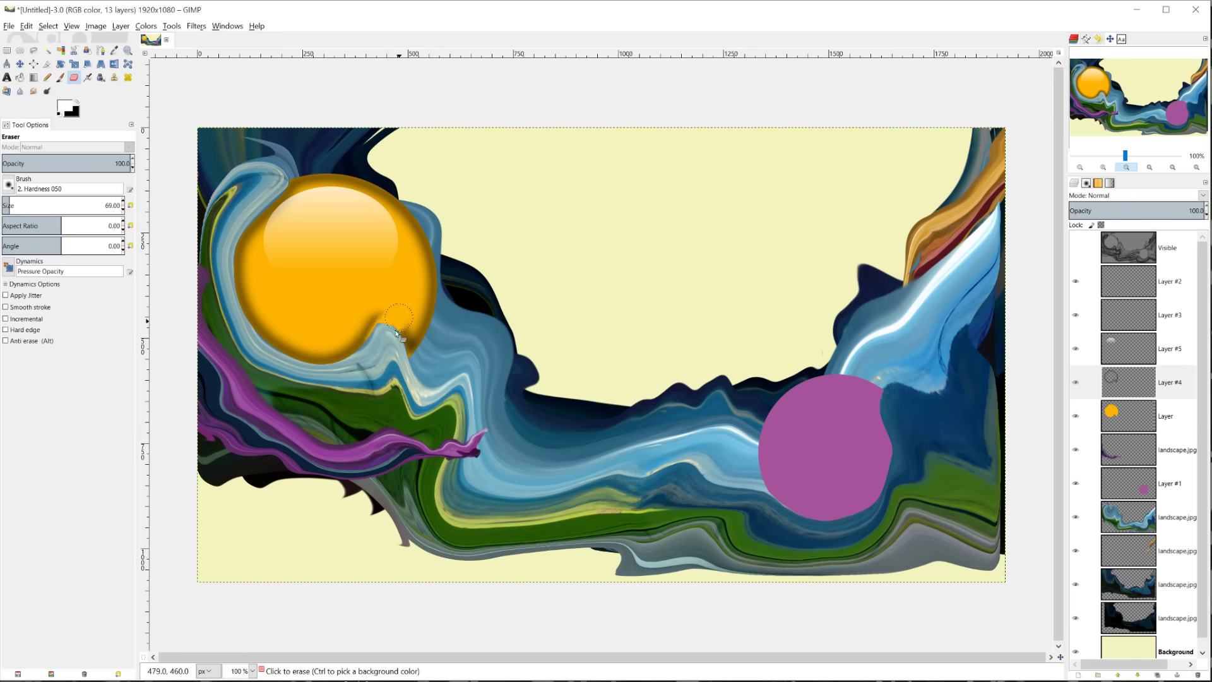
pyautogui.moveTo(395, 320)
pyautogui.mouseDown()
pyautogui.moveTo(357, 327)
pyautogui.moveTo(342, 322)
pyautogui.moveTo(324, 353)
pyautogui.moveTo(361, 335)
pyautogui.moveTo(309, 358)
pyautogui.moveTo(261, 337)
pyautogui.moveTo(294, 364)
pyautogui.moveTo(246, 313)
pyautogui.moveTo(257, 224)
pyautogui.moveTo(247, 228)
pyautogui.moveTo(270, 208)
pyautogui.moveTo(294, 201)
pyautogui.moveTo(240, 298)
pyautogui.moveTo(277, 337)
pyautogui.mouseUp()
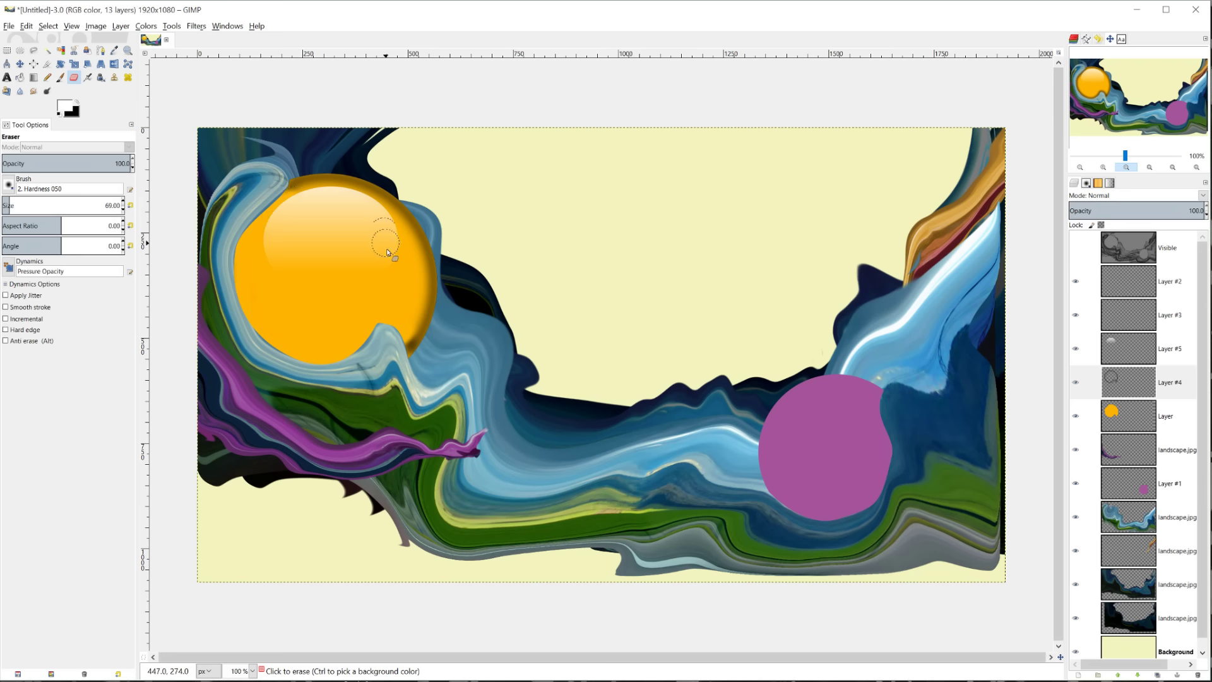
# Set Layer #5's blend mode to Overlay.
pyautogui.click(1155, 407)
pyautogui.click(1136, 382)
pyautogui.click(1128, 344)
pyautogui.click(1119, 196)
pyautogui.click(1110, 342)
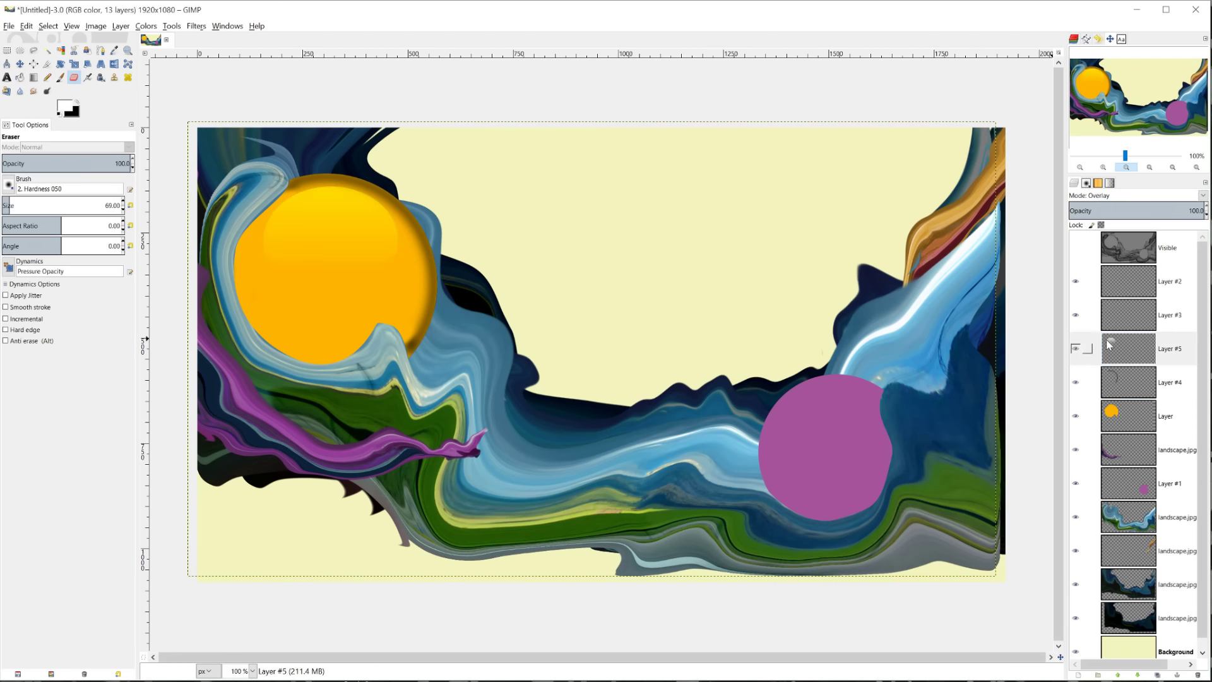
# Select the sun's shape and draw a white radial FG to Transparent glow on new Layer #6.
pyautogui.click(1146, 420)
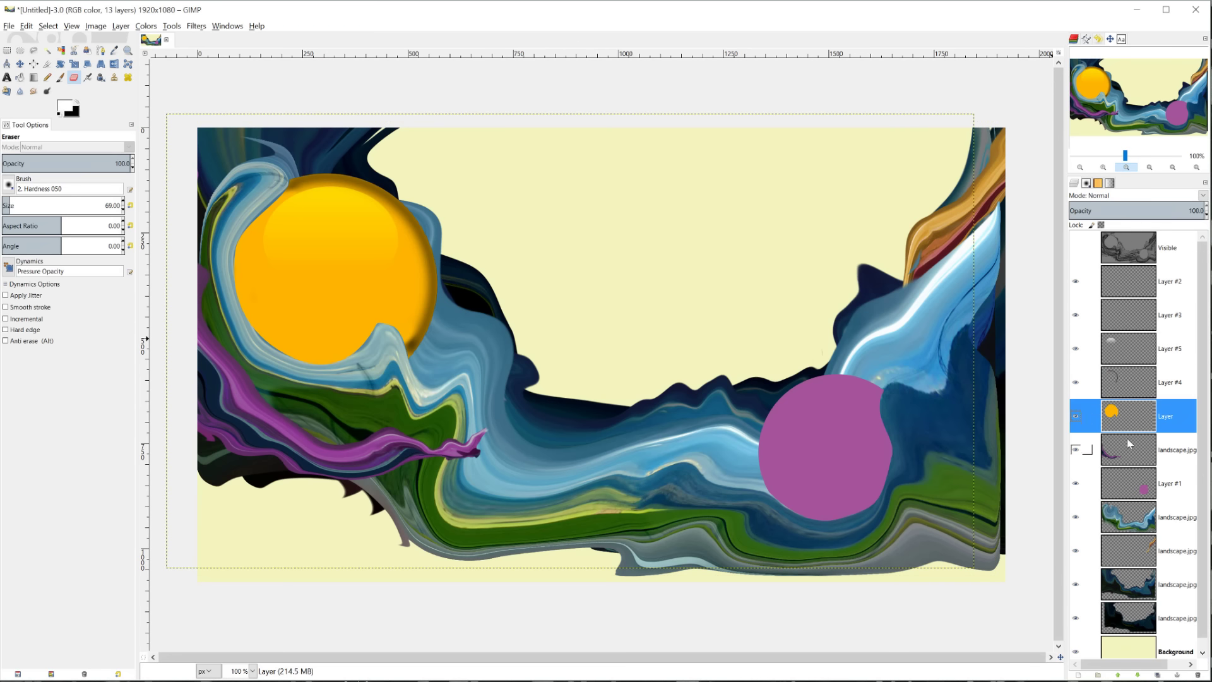
pyautogui.rightClick(1120, 413)
pyautogui.click(1046, 680)
pyautogui.click(1078, 675)
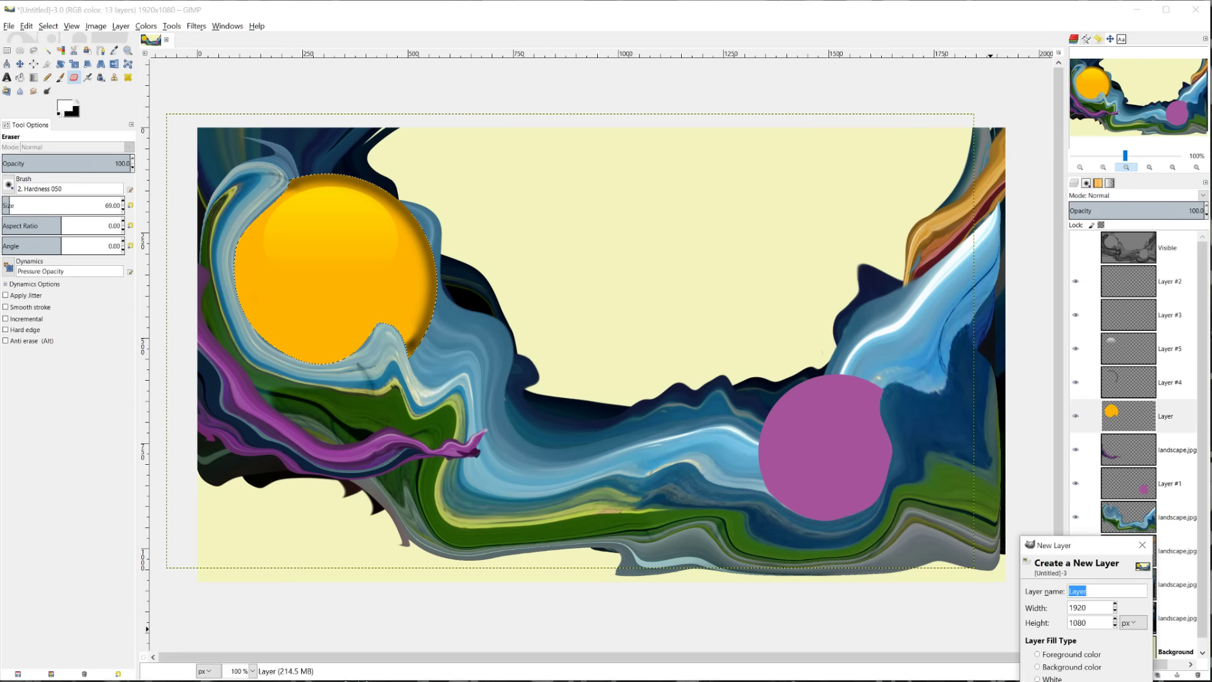
pyautogui.press('Return')
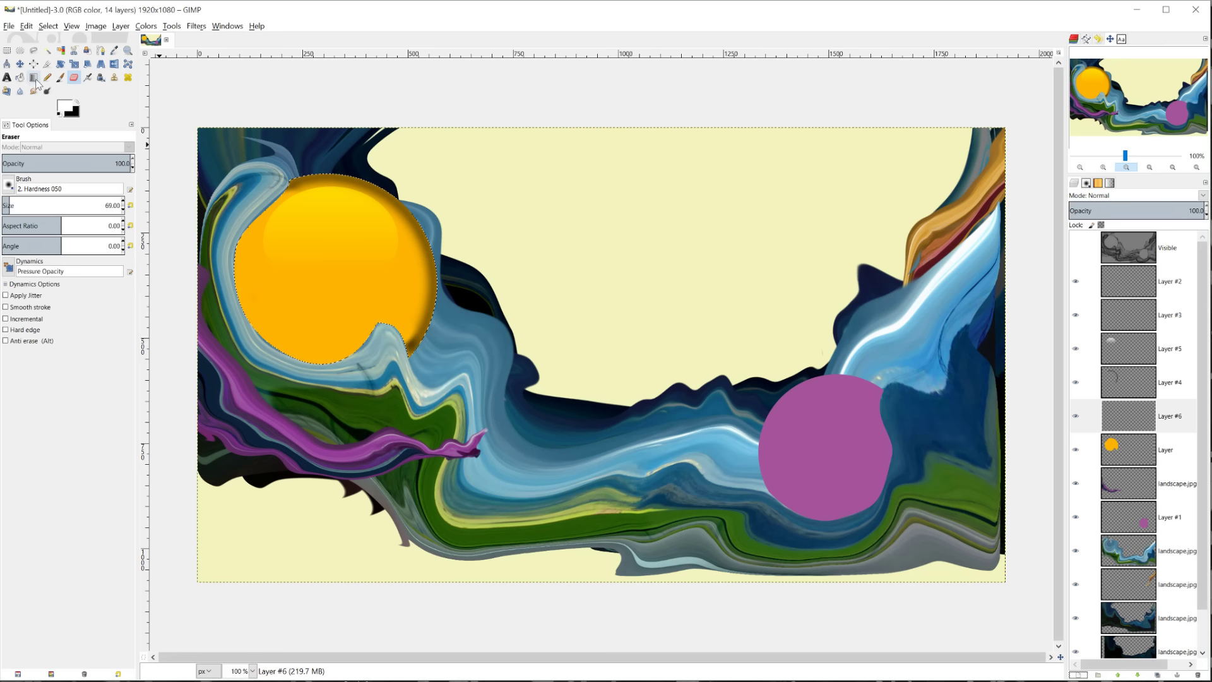
pyautogui.click(33, 77)
pyautogui.click(14, 186)
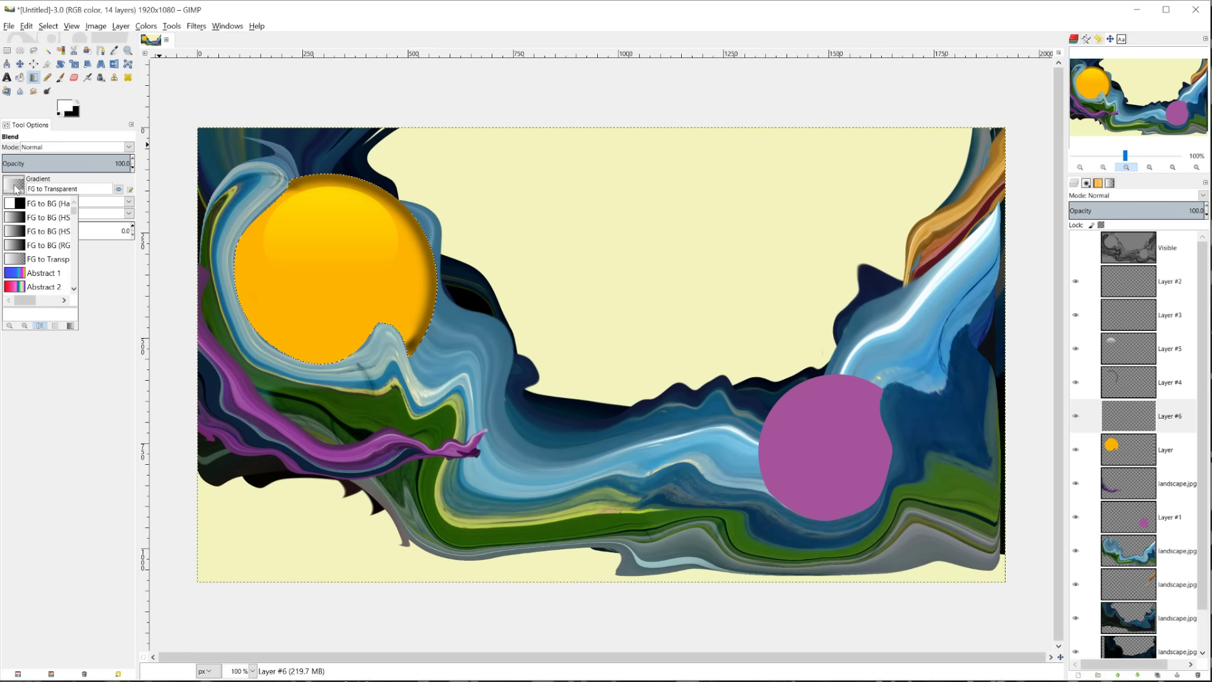
pyautogui.click(114, 339)
pyautogui.click(59, 203)
pyautogui.click(50, 243)
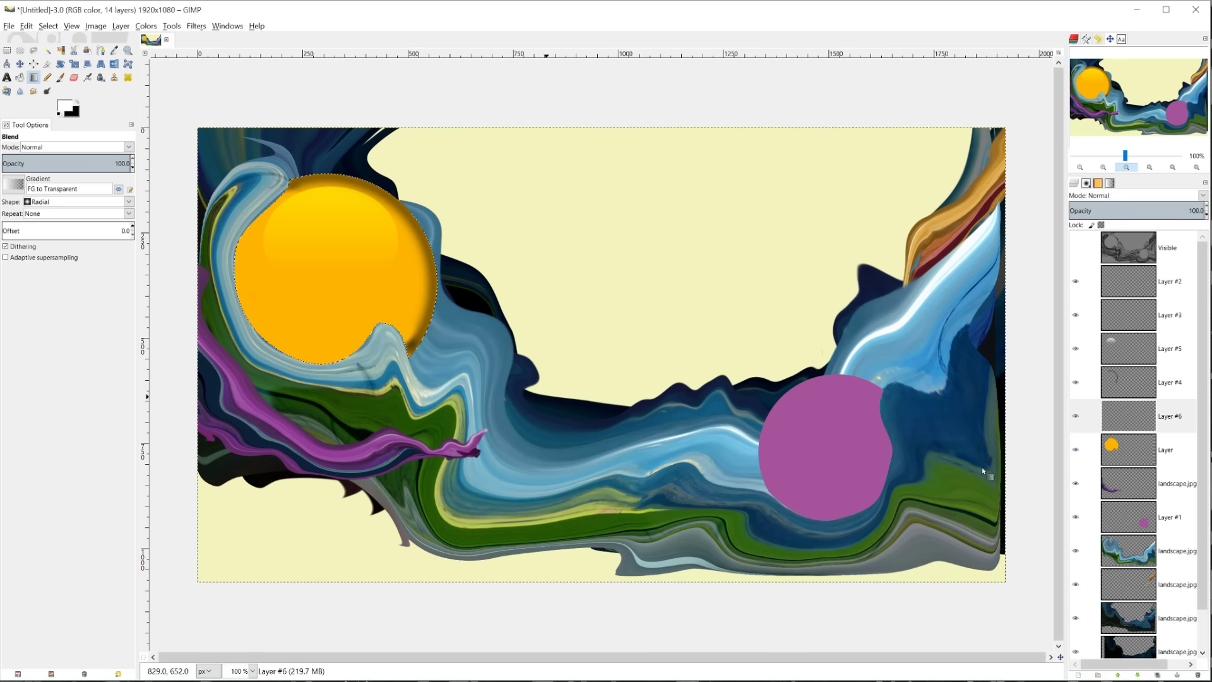
pyautogui.click(1130, 416)
pyautogui.moveTo(324, 377); pyautogui.dragTo(330, 242)
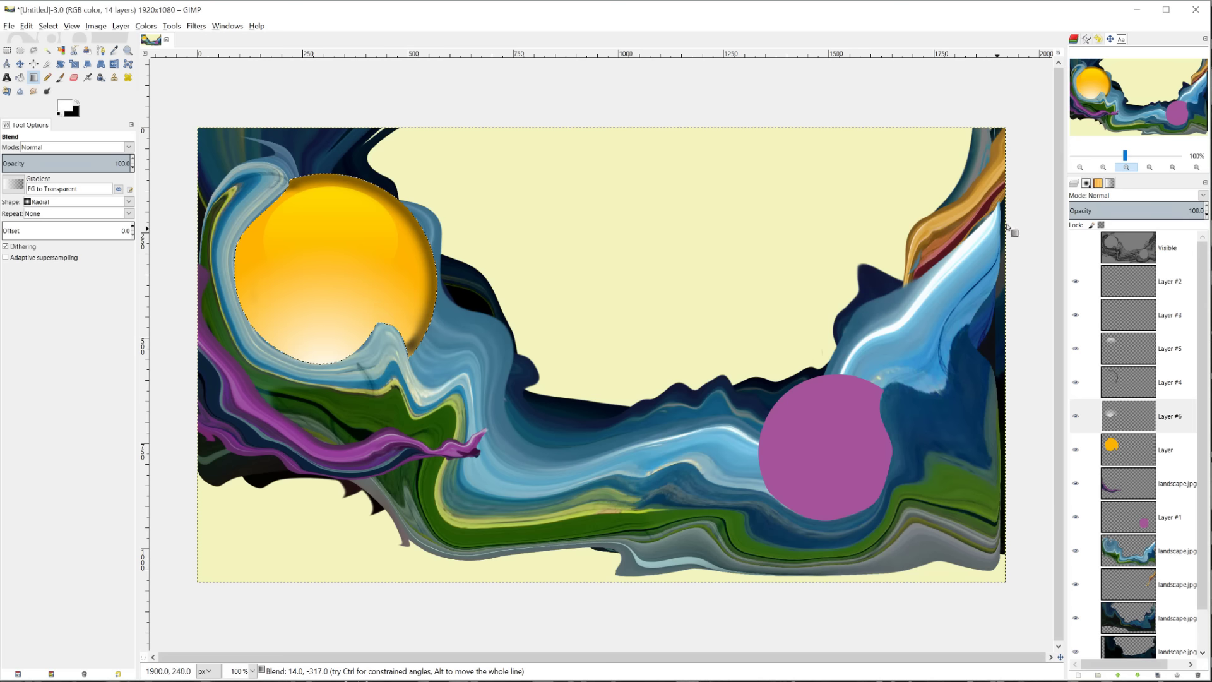
# Blend Layer #6 in Overlay mode at roughly 60 opacity.
pyautogui.click(1118, 211)
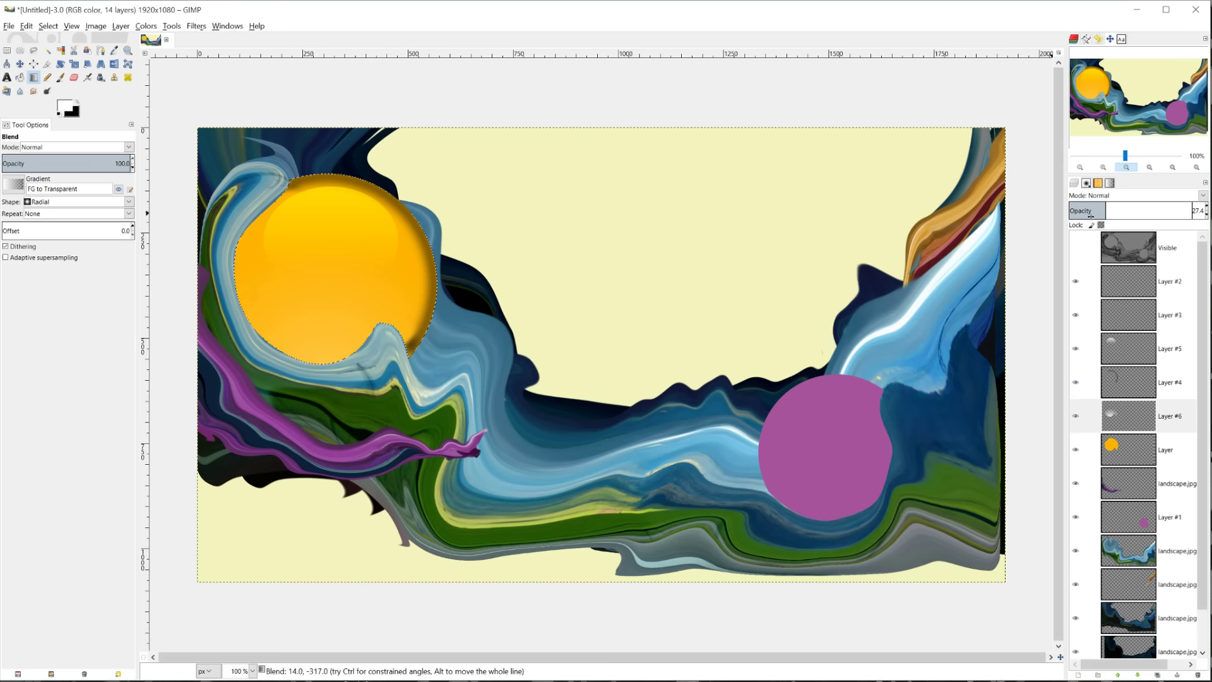
pyautogui.moveTo(1087, 212); pyautogui.dragTo(1207, 209)
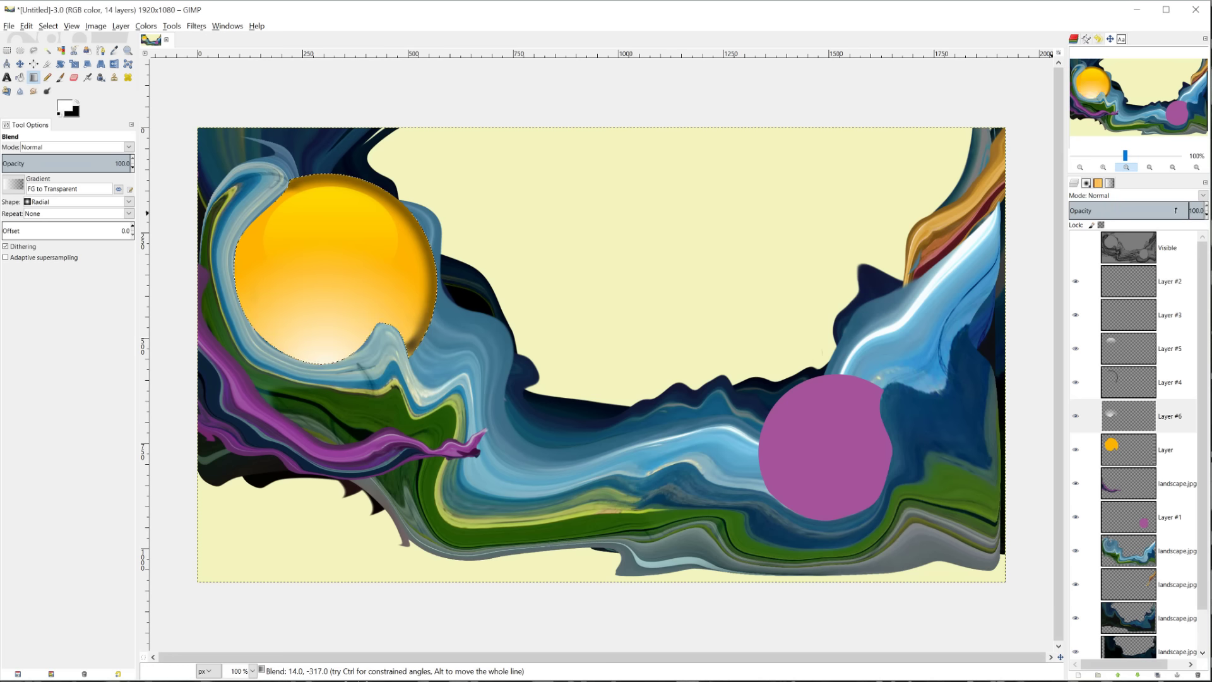
pyautogui.click(1203, 195)
pyautogui.click(1116, 338)
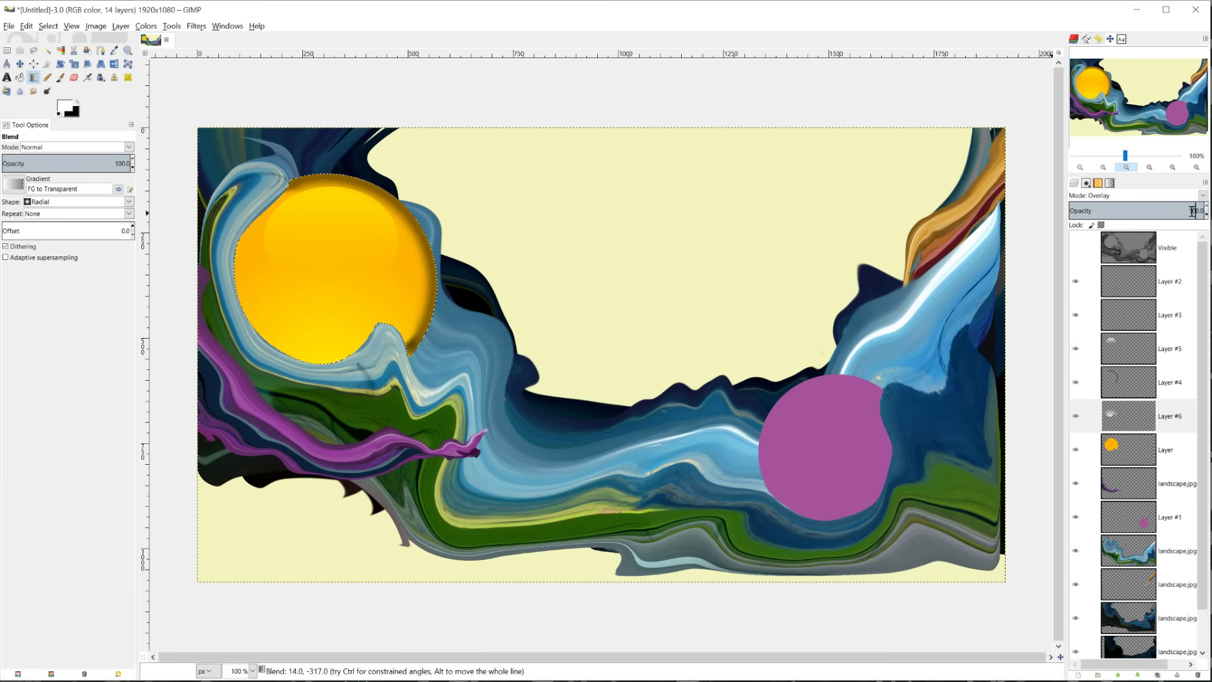
pyautogui.moveTo(1172, 212); pyautogui.dragTo(1154, 215)
# Set the Paintbrush to size 209 and add a new empty Layer #7 above the sun layer.
pyautogui.click(1133, 475)
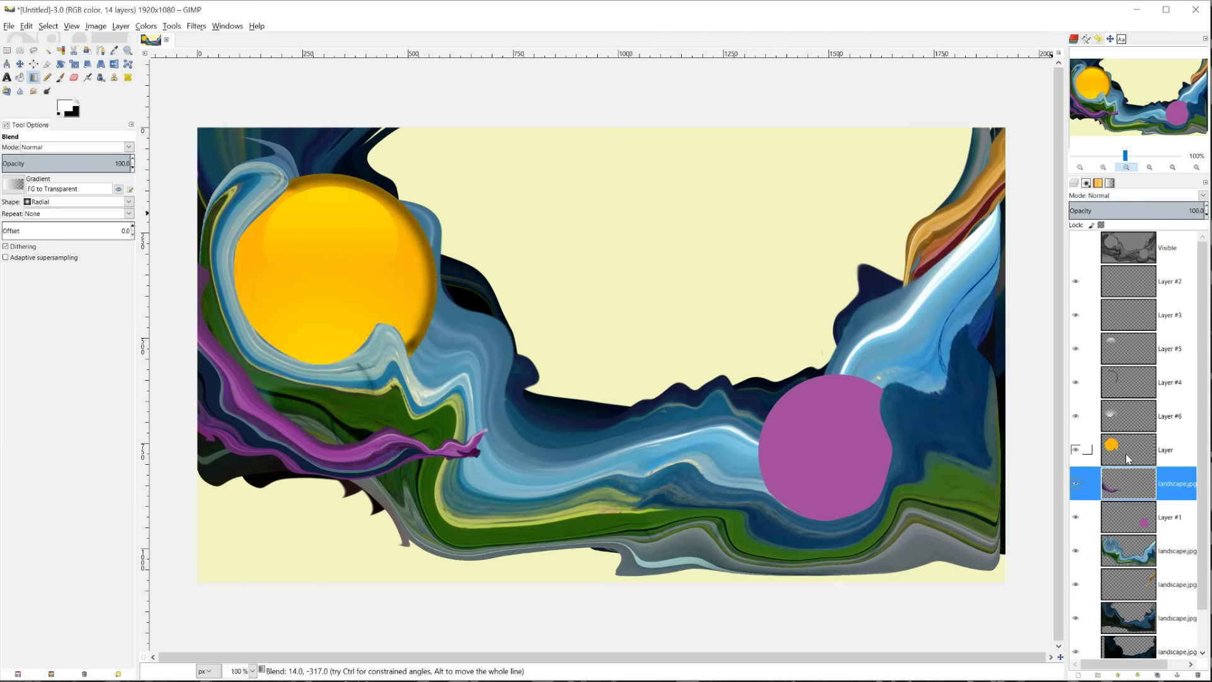
pyautogui.click(1133, 449)
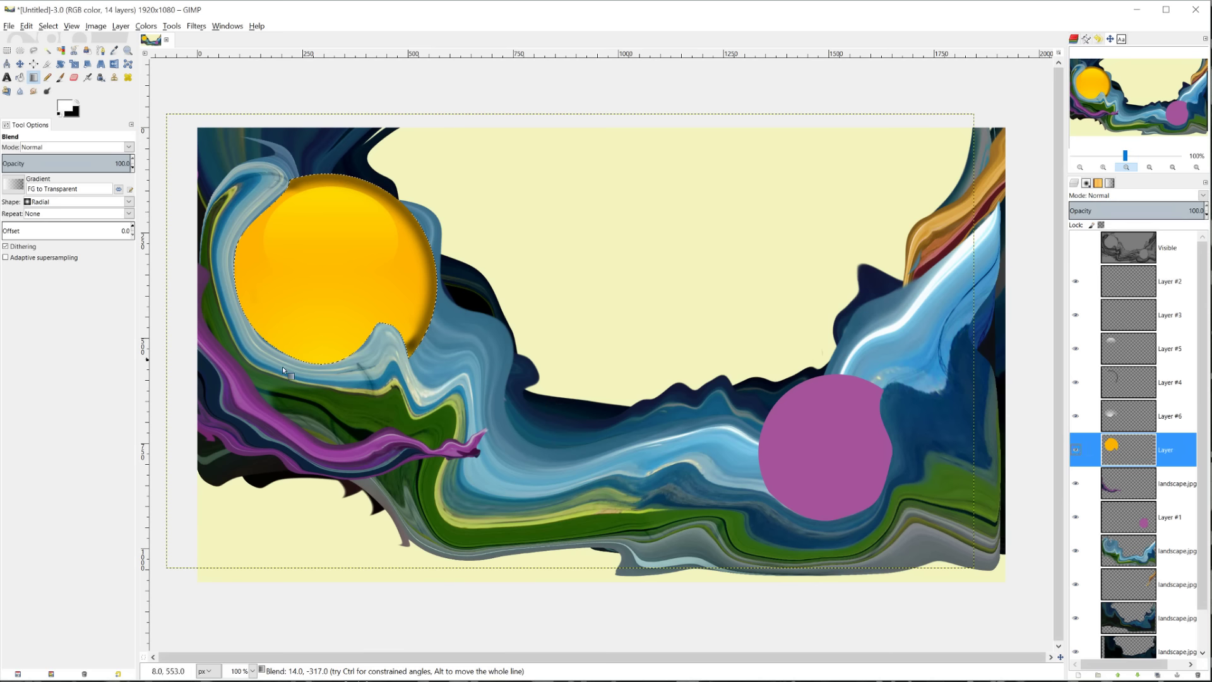
pyautogui.click(60, 77)
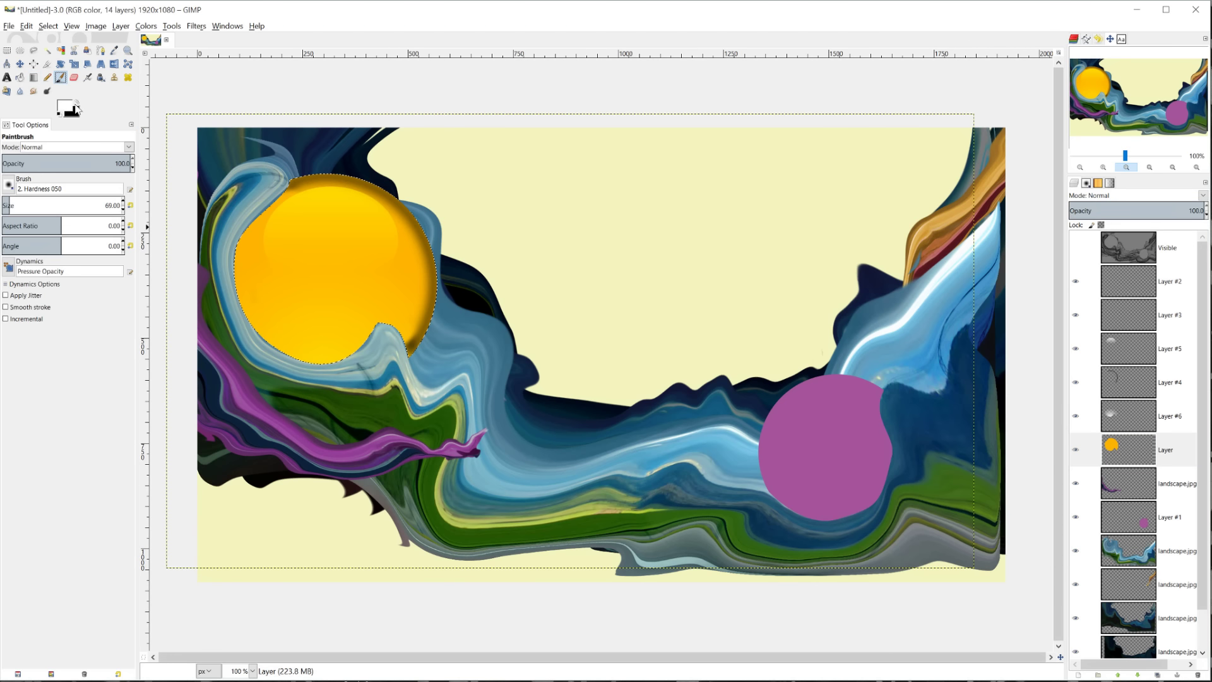
pyautogui.moveTo(144, 202); pyautogui.dragTo(165, 203)
pyautogui.click(1148, 456)
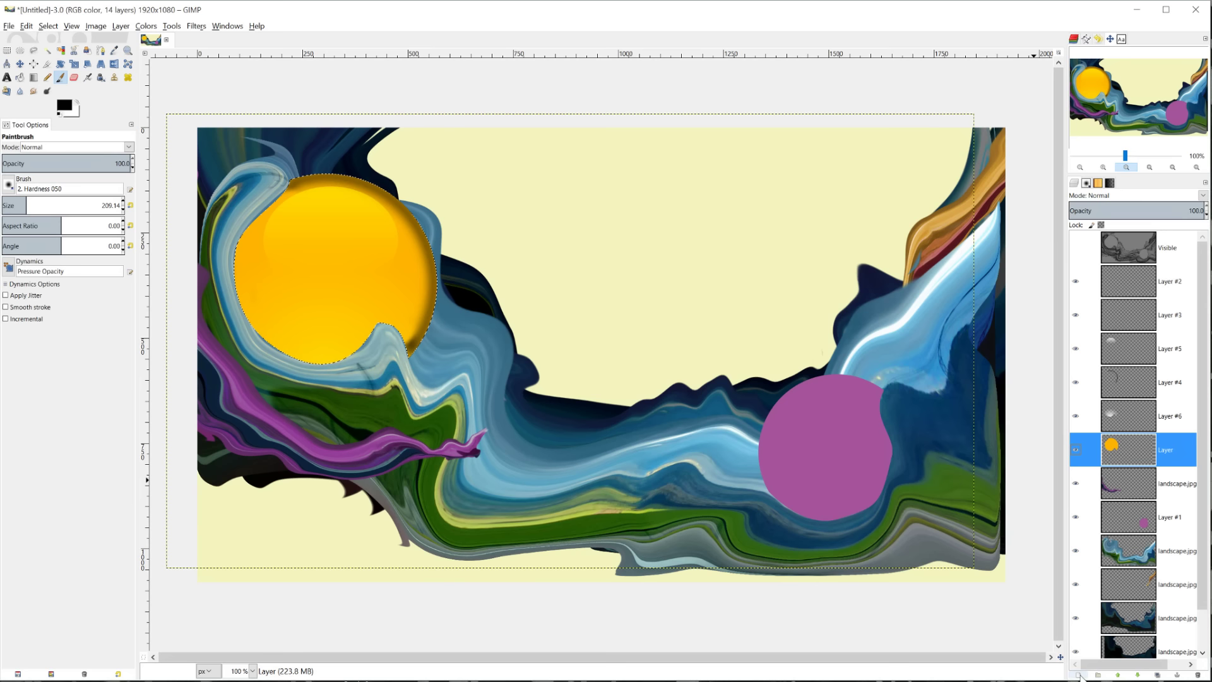
pyautogui.click(1078, 675)
pyautogui.press('Return')
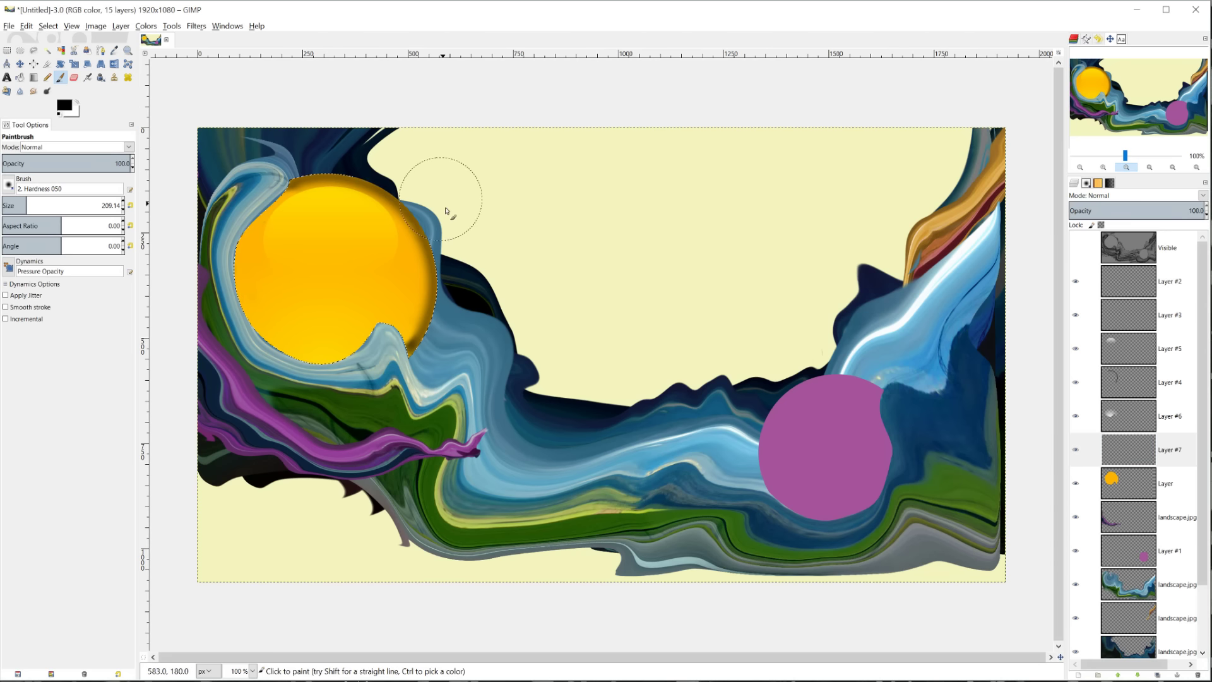
# Shade the sun's right and top rim in black, deselect, and set Layer #7 to Overlay at about 67 opacity.
pyautogui.moveTo(404, 395)
pyautogui.mouseDown()
pyautogui.moveTo(447, 326)
pyautogui.moveTo(448, 265)
pyautogui.moveTo(396, 159)
pyautogui.moveTo(362, 145)
pyautogui.moveTo(267, 151)
pyautogui.moveTo(235, 181)
pyautogui.moveTo(240, 170)
pyautogui.moveTo(205, 294)
pyautogui.moveTo(202, 328)
pyautogui.moveTo(219, 361)
pyautogui.moveTo(233, 383)
pyautogui.moveTo(209, 293)
pyautogui.moveTo(221, 247)
pyautogui.moveTo(220, 298)
pyautogui.moveTo(253, 377)
pyautogui.moveTo(305, 397)
pyautogui.moveTo(373, 398)
pyautogui.moveTo(447, 371)
pyautogui.moveTo(434, 366)
pyautogui.moveTo(456, 278)
pyautogui.moveTo(447, 212)
pyautogui.moveTo(444, 329)
pyautogui.moveTo(446, 179)
pyautogui.moveTo(357, 148)
pyautogui.moveTo(282, 156)
pyautogui.mouseUp()
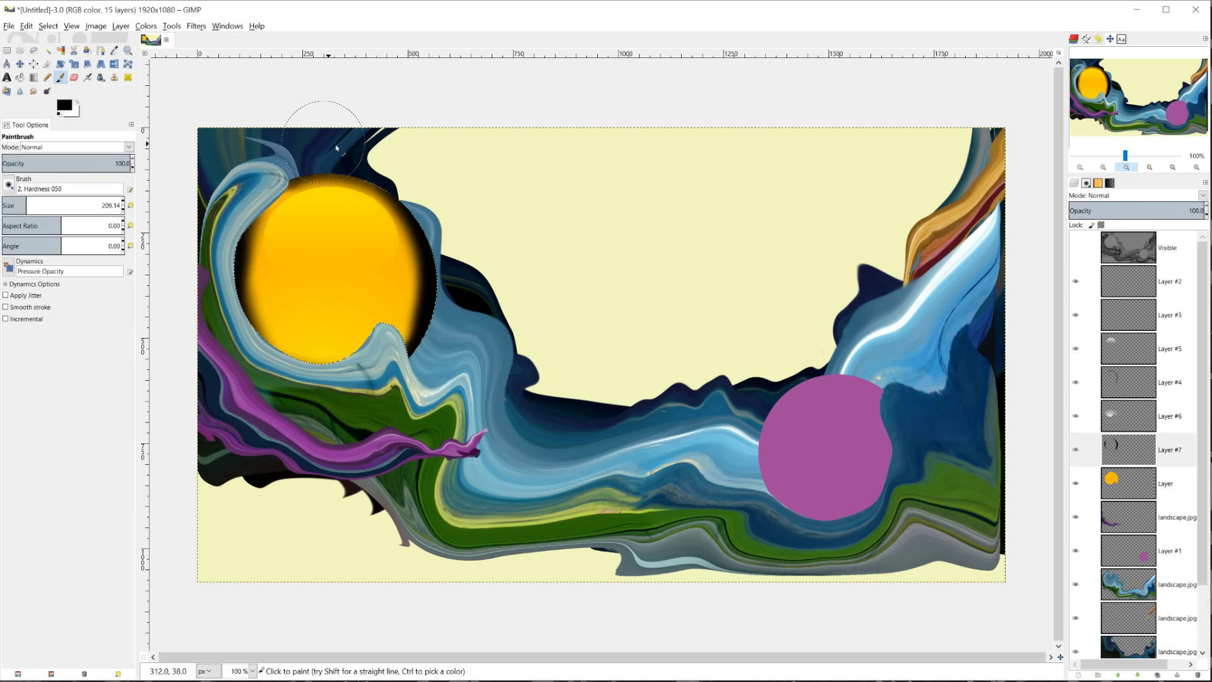
pyautogui.moveTo(344, 150)
pyautogui.mouseDown()
pyautogui.moveTo(406, 179)
pyautogui.moveTo(239, 198)
pyautogui.moveTo(303, 129)
pyautogui.moveTo(215, 291)
pyautogui.moveTo(306, 396)
pyautogui.moveTo(379, 366)
pyautogui.moveTo(354, 404)
pyautogui.moveTo(303, 354)
pyautogui.moveTo(230, 342)
pyautogui.moveTo(269, 335)
pyautogui.moveTo(316, 359)
pyautogui.moveTo(457, 328)
pyautogui.moveTo(410, 337)
pyautogui.mouseUp()
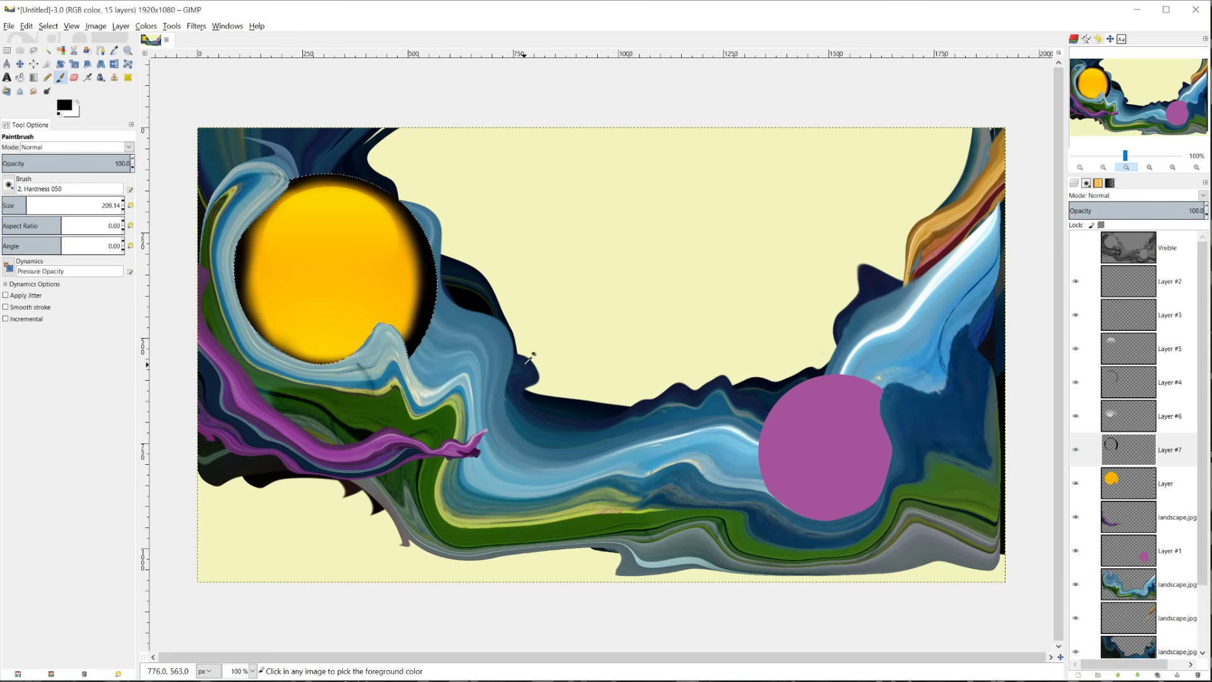
pyautogui.hotkey('ctrl', 'shift', 'a')
pyautogui.click(1112, 197)
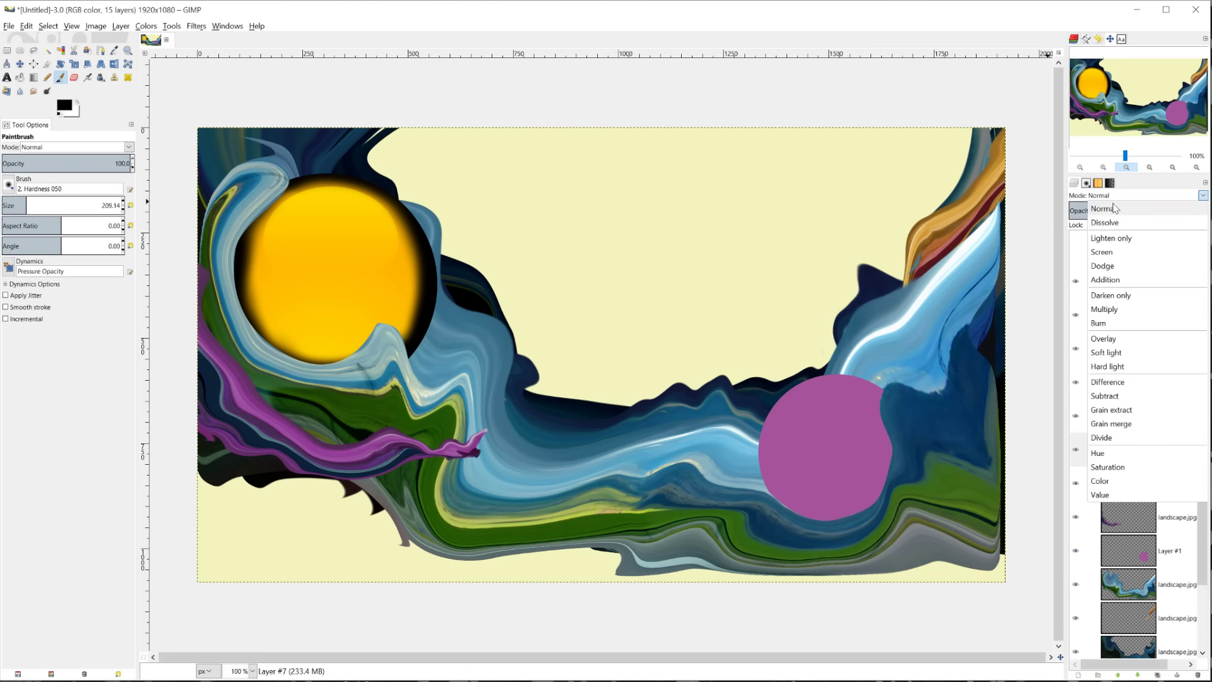
pyautogui.click(1109, 340)
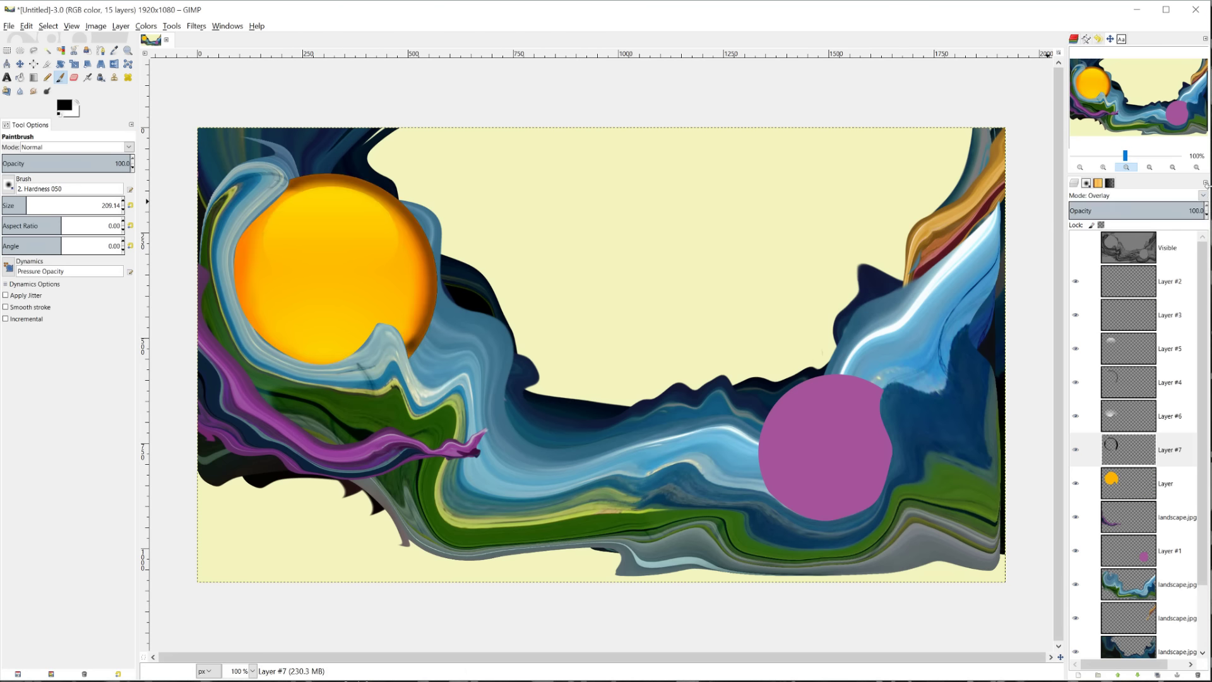
pyautogui.moveTo(1204, 210); pyautogui.dragTo(737, 241)
# Make the Visible sketch layer show again.
pyautogui.click(1134, 482)
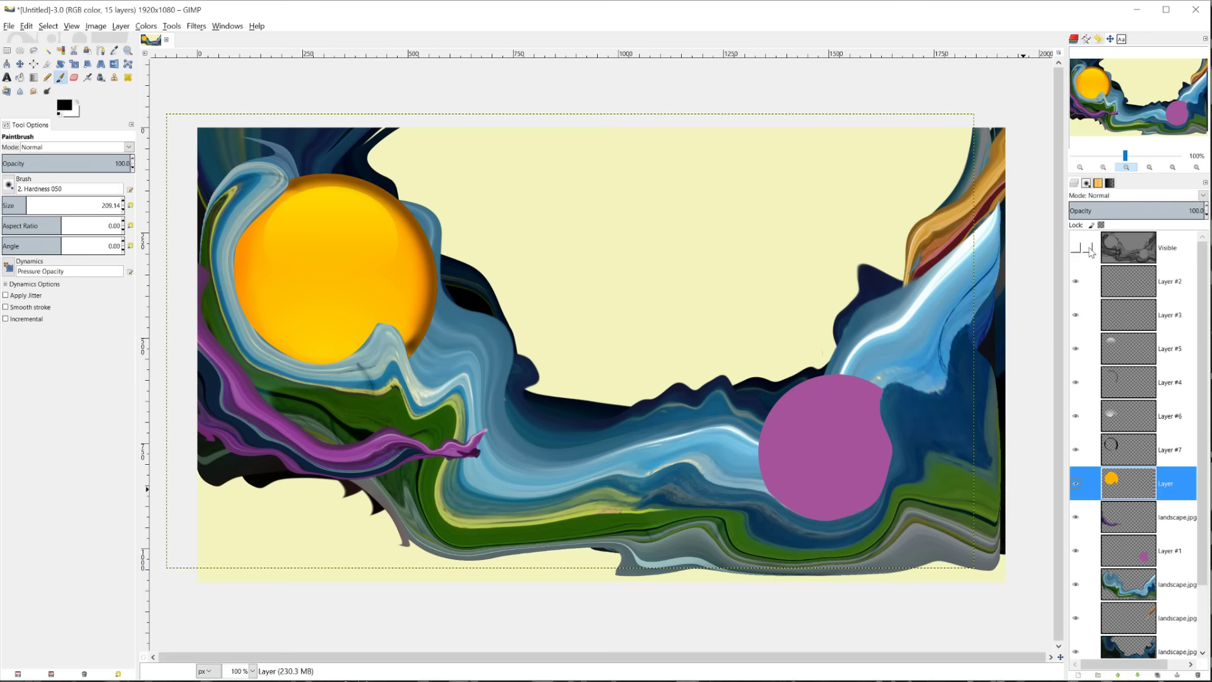
pyautogui.click(1130, 247)
pyautogui.click(1075, 247)
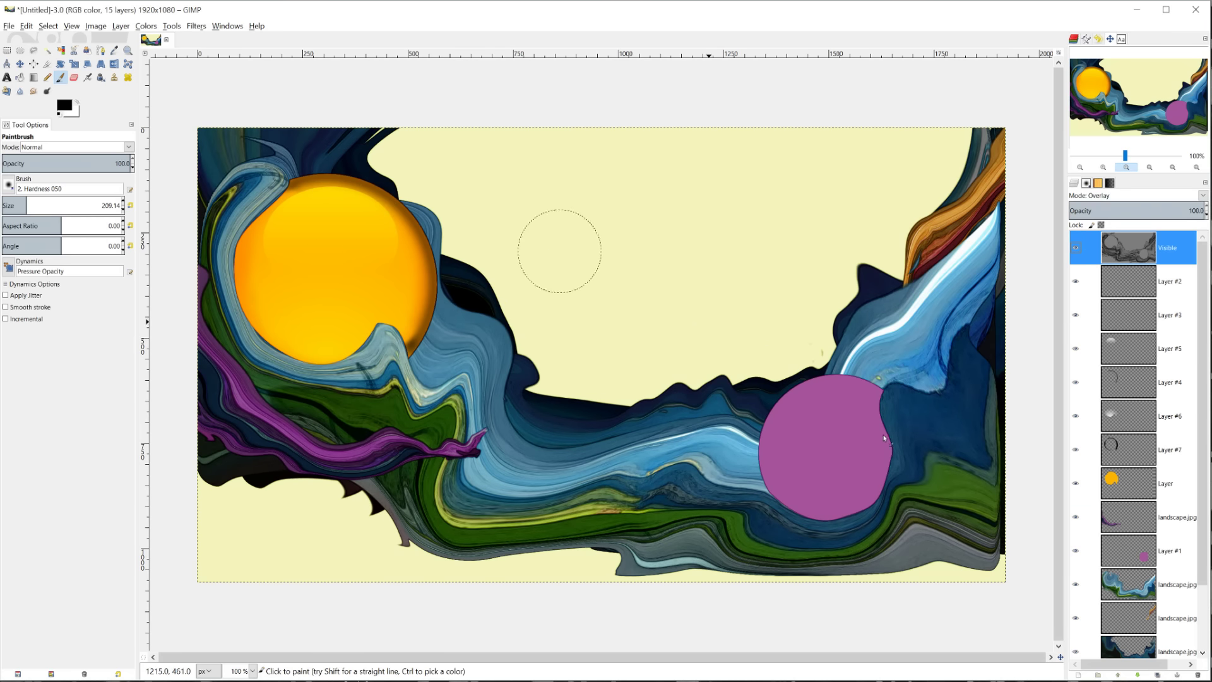
# Replace the old Visible layer with a fresh New from Visible copy of the artwork.
pyautogui.click(1197, 674)
pyautogui.click(1079, 675)
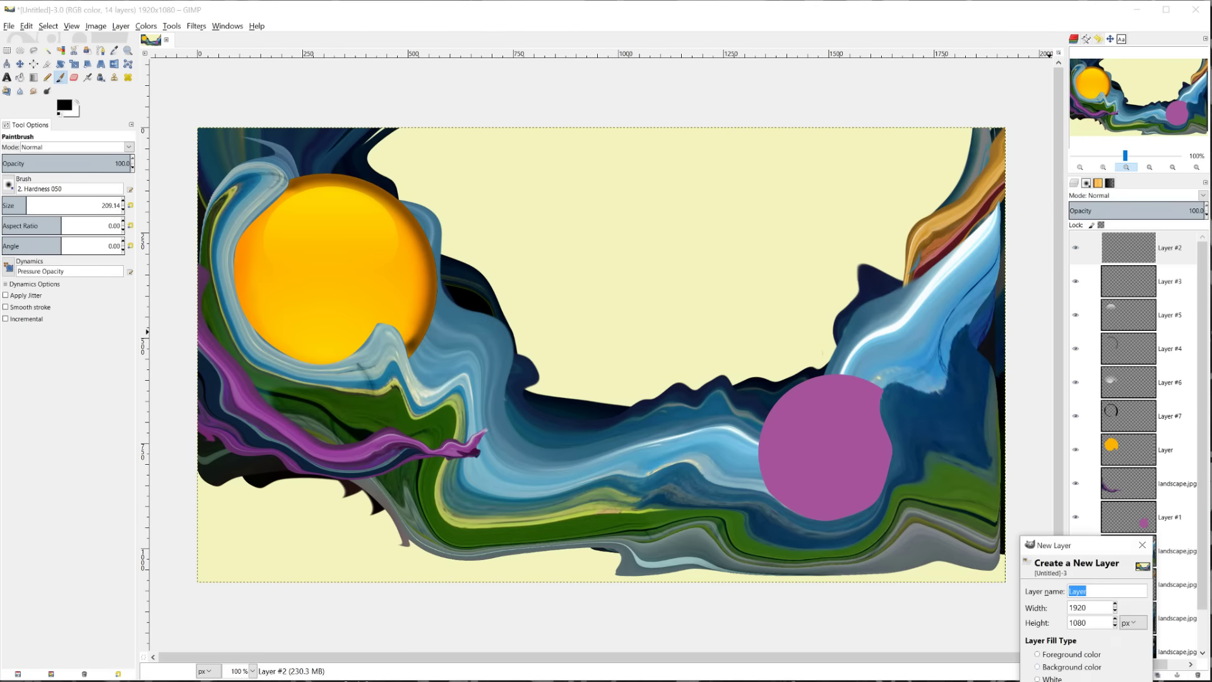
pyautogui.press('Return')
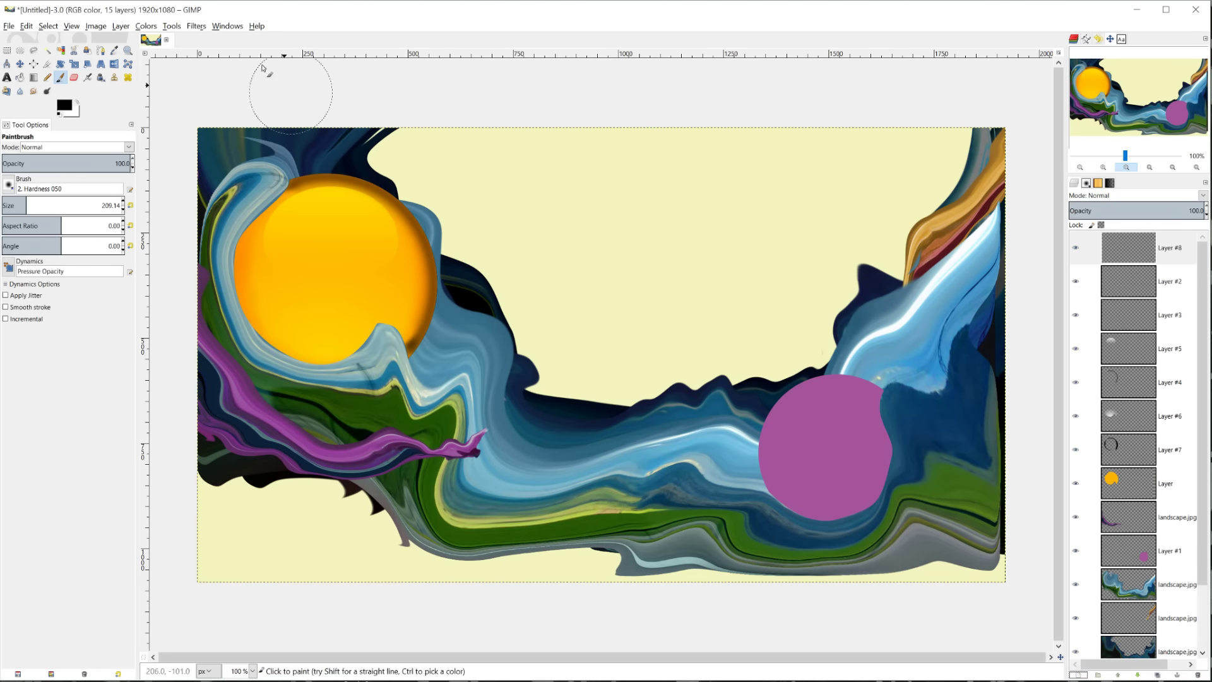
pyautogui.click(196, 26)
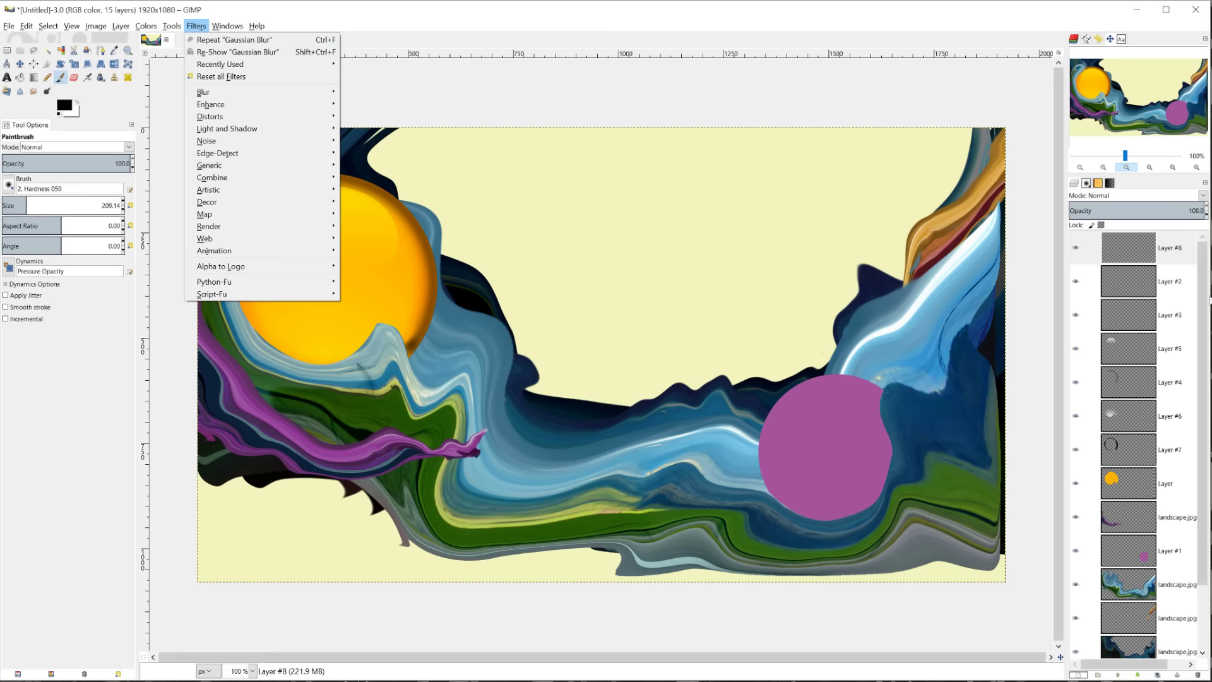
pyautogui.click(146, 52)
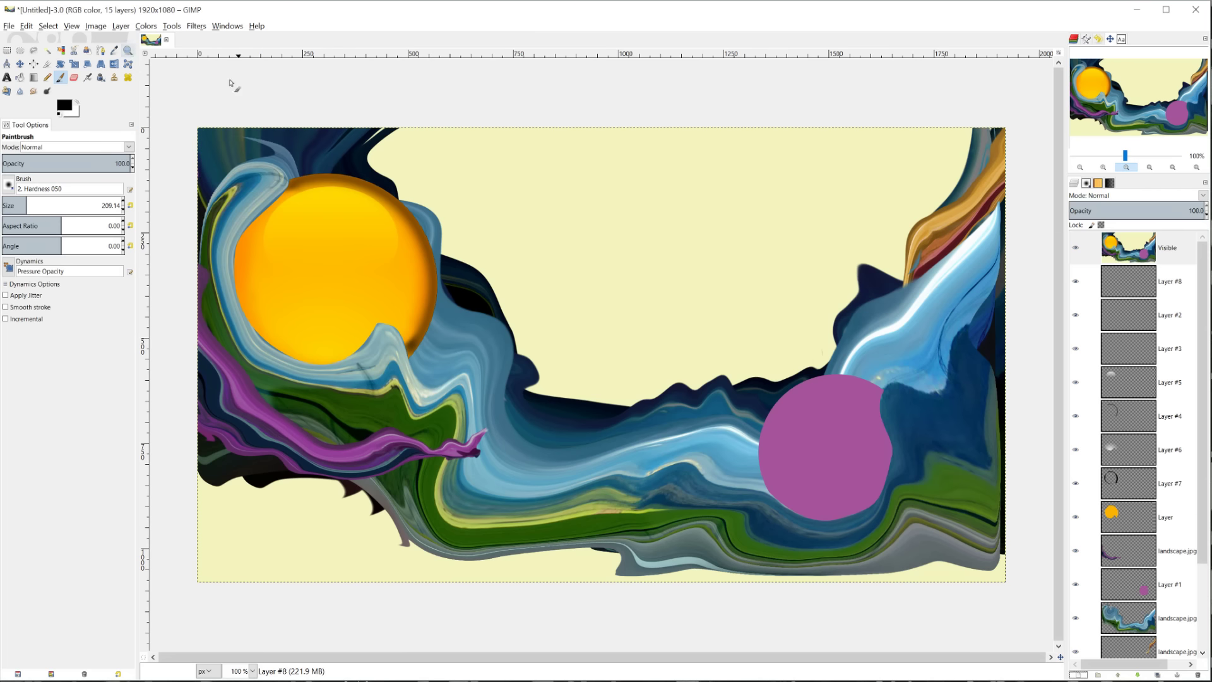
# Apply edge detection to the merged copy and desaturate it into a grey sketch.
pyautogui.click(196, 26)
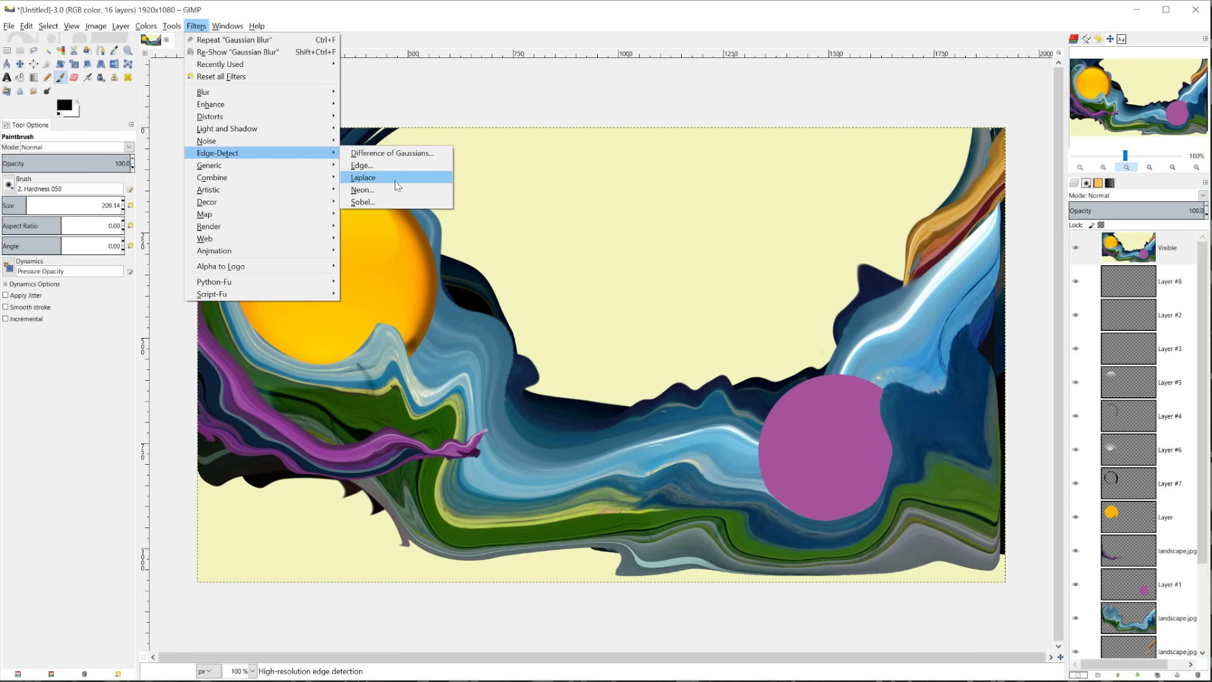
pyautogui.click(397, 175)
pyautogui.click(625, 483)
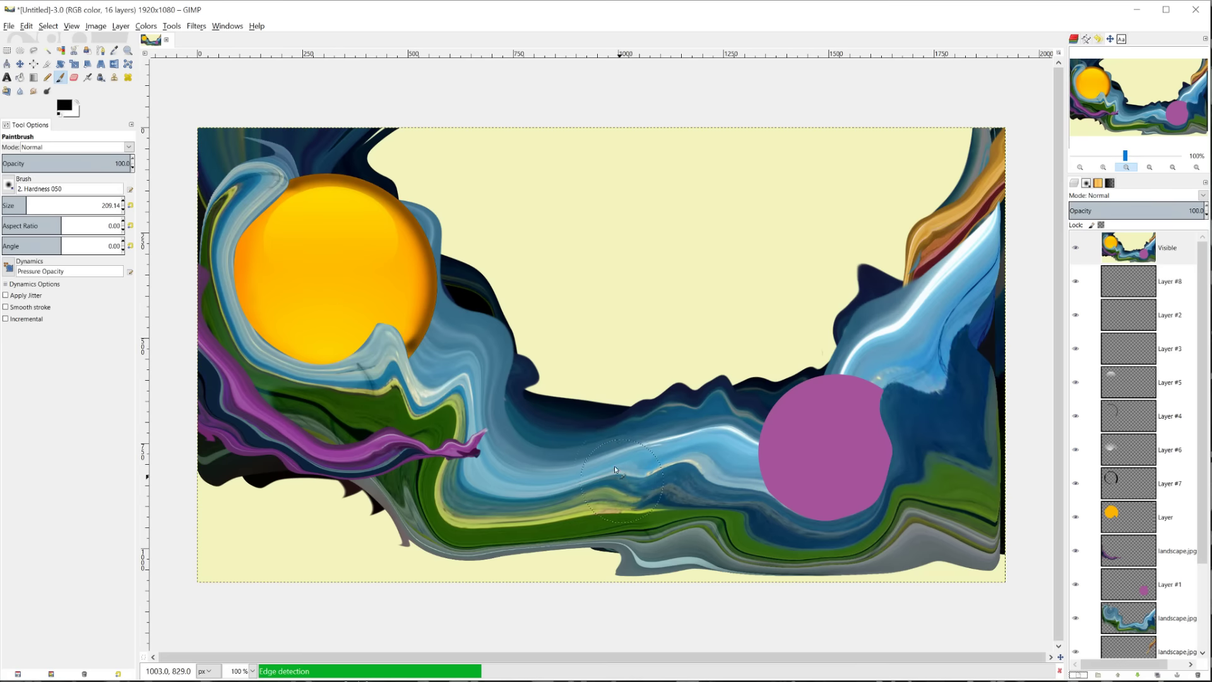
pyautogui.click(145, 26)
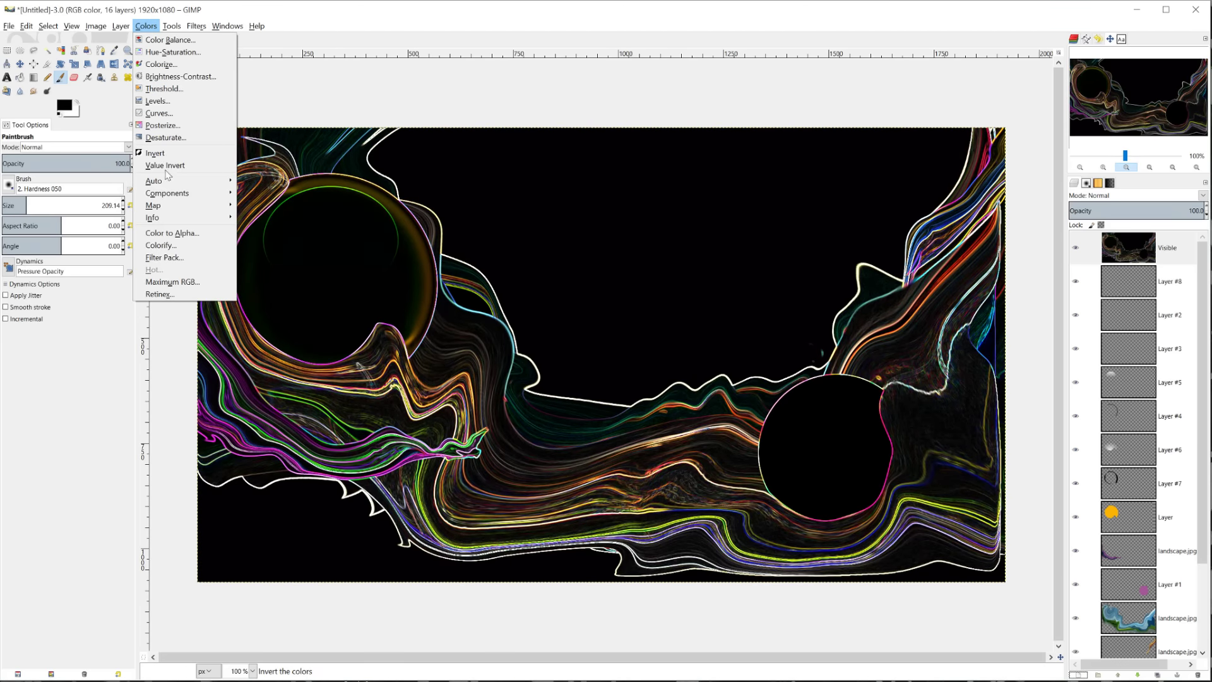
pyautogui.click(163, 137)
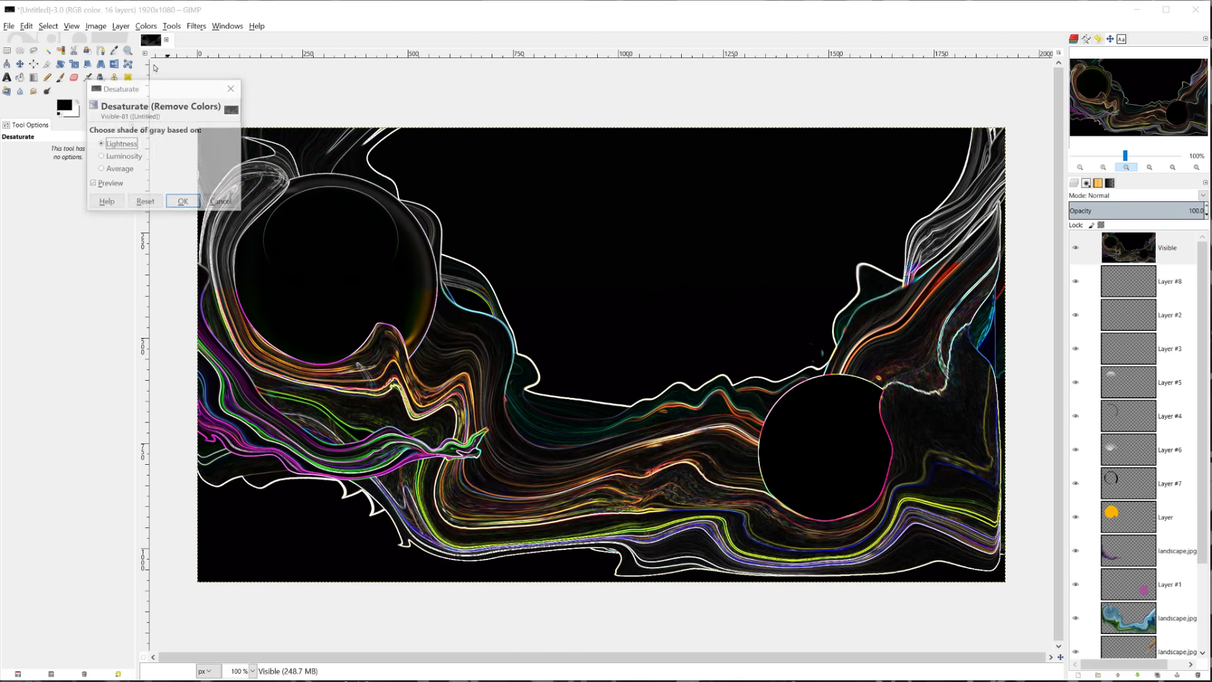
pyautogui.click(177, 201)
# Invert the sketch, blend it in Overlay, and set brightness -127 and contrast 93.
pyautogui.click(146, 25)
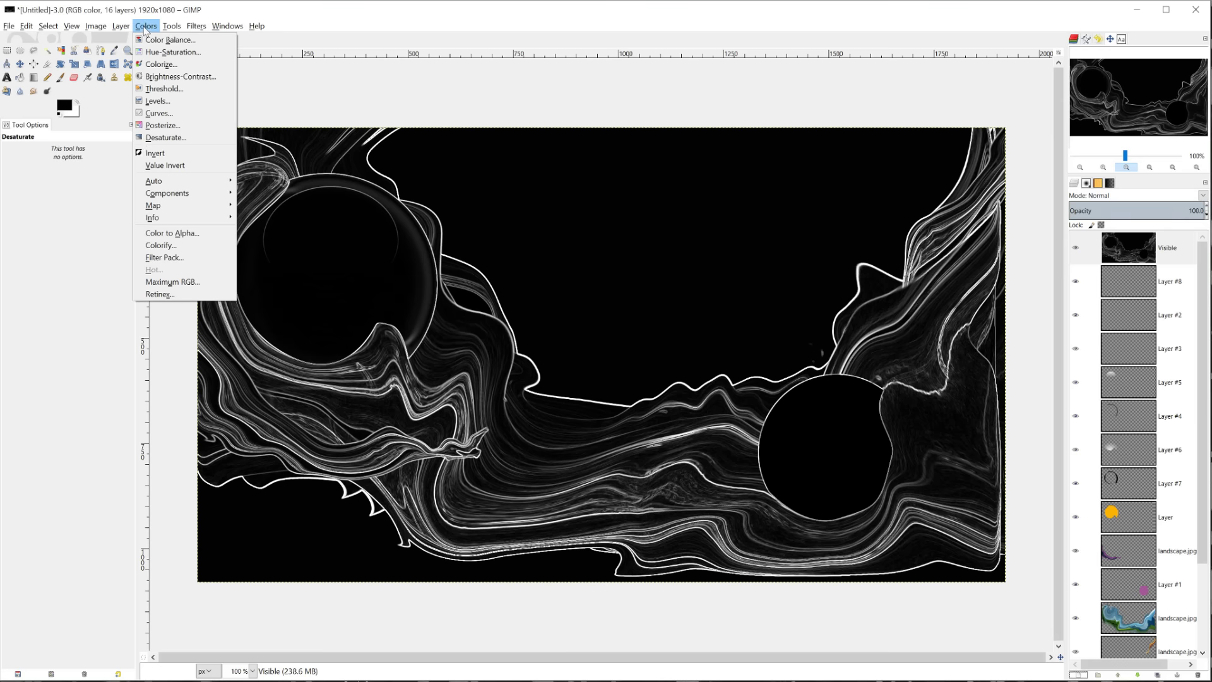
pyautogui.click(154, 152)
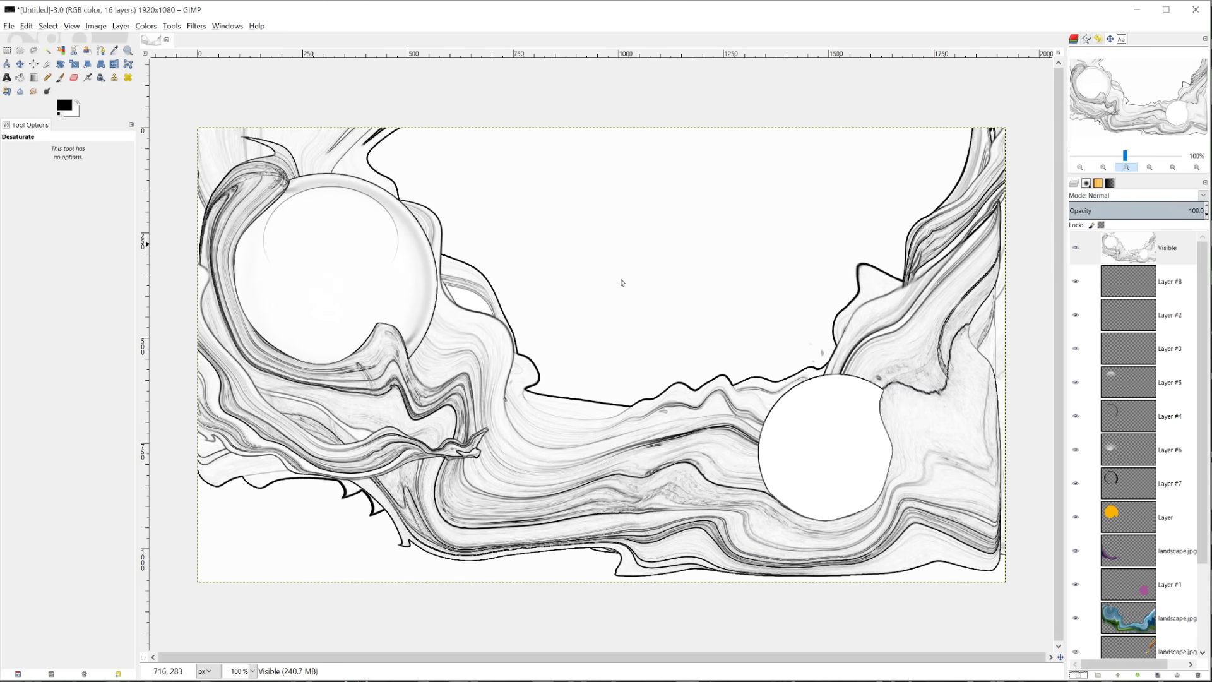
pyautogui.click(1146, 201)
pyautogui.click(1123, 335)
pyautogui.click(120, 25)
pyautogui.click(195, 79)
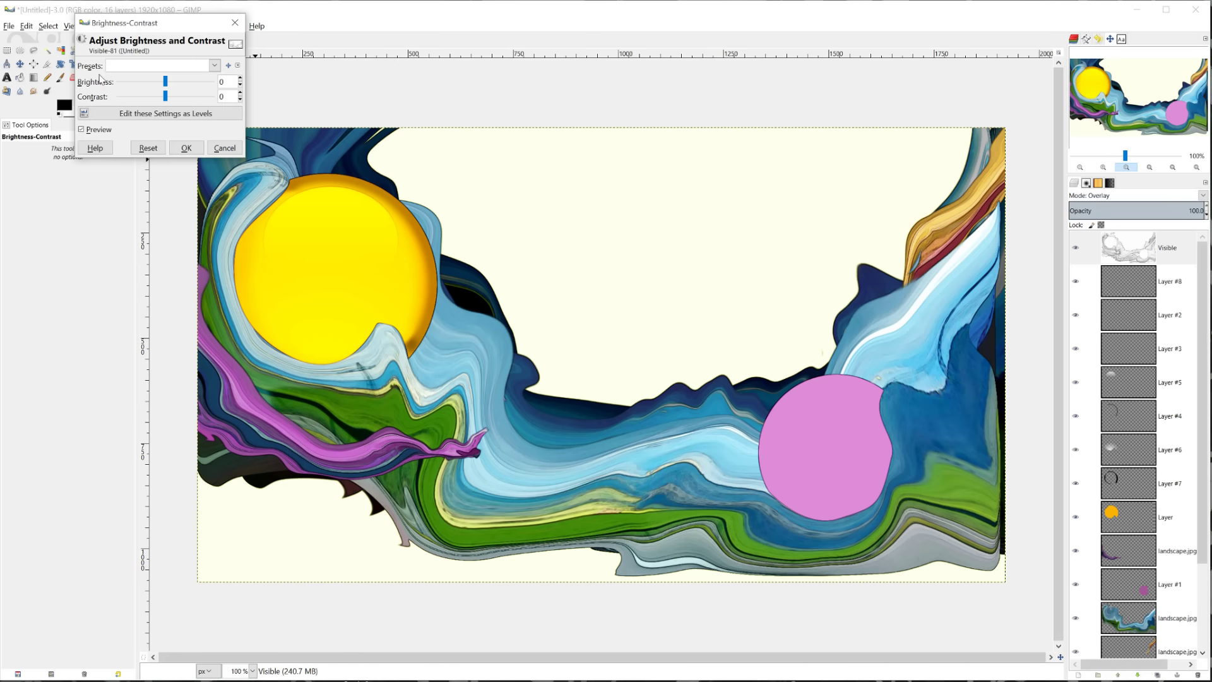
pyautogui.moveTo(168, 84); pyautogui.dragTo(200, 103)
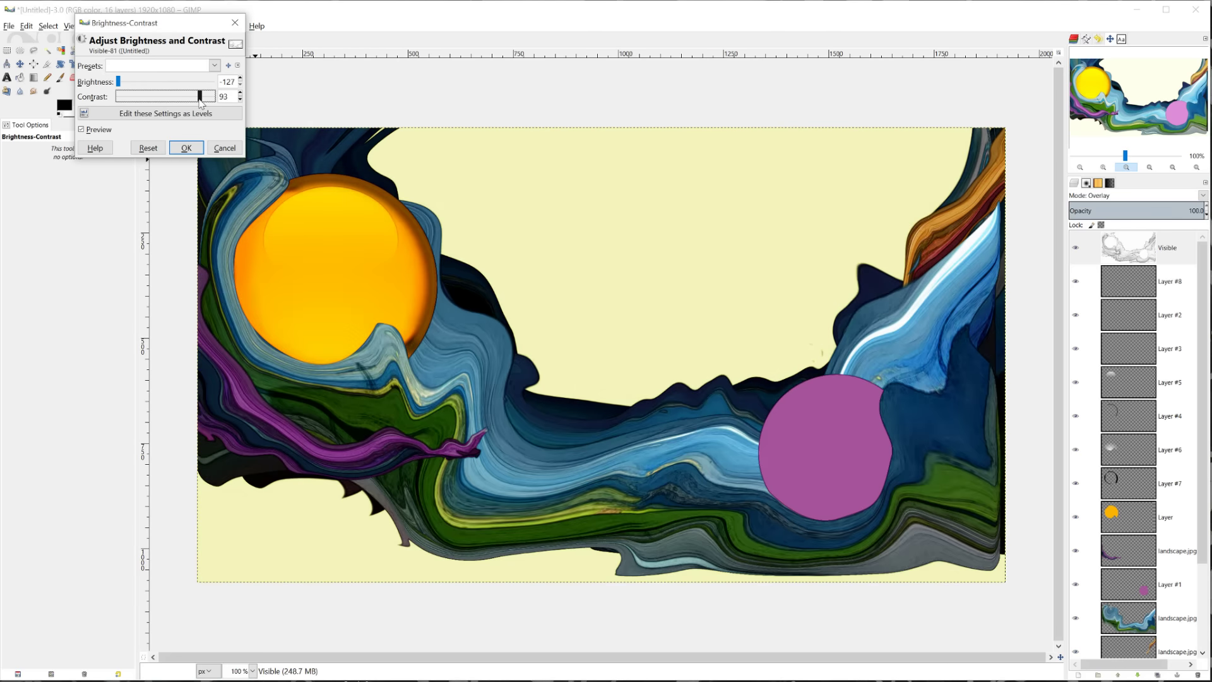
pyautogui.click(187, 148)
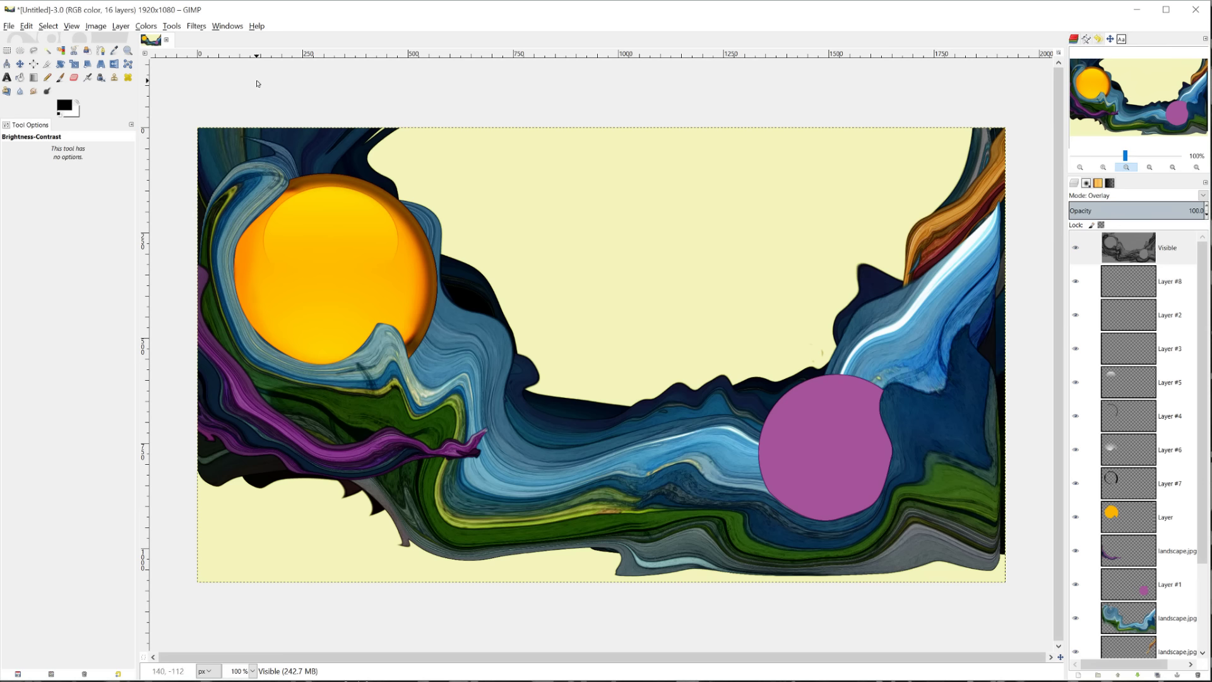
# Open the tumblr reference PNG with colour conversion, zoom in, then go back to the Untitled artwork.
pyautogui.click(13, 26)
pyautogui.click(25, 67)
pyautogui.click(375, 181)
pyautogui.click(554, 366)
pyautogui.click(654, 437)
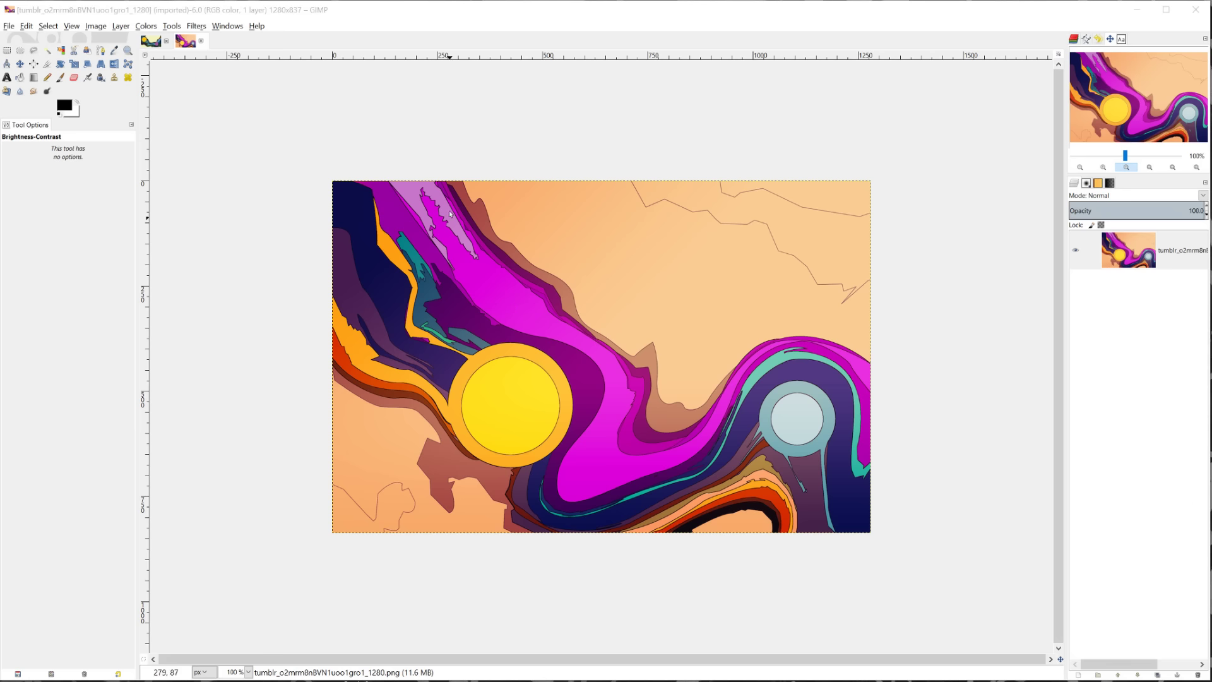
pyautogui.scroll(1, 588, 325)
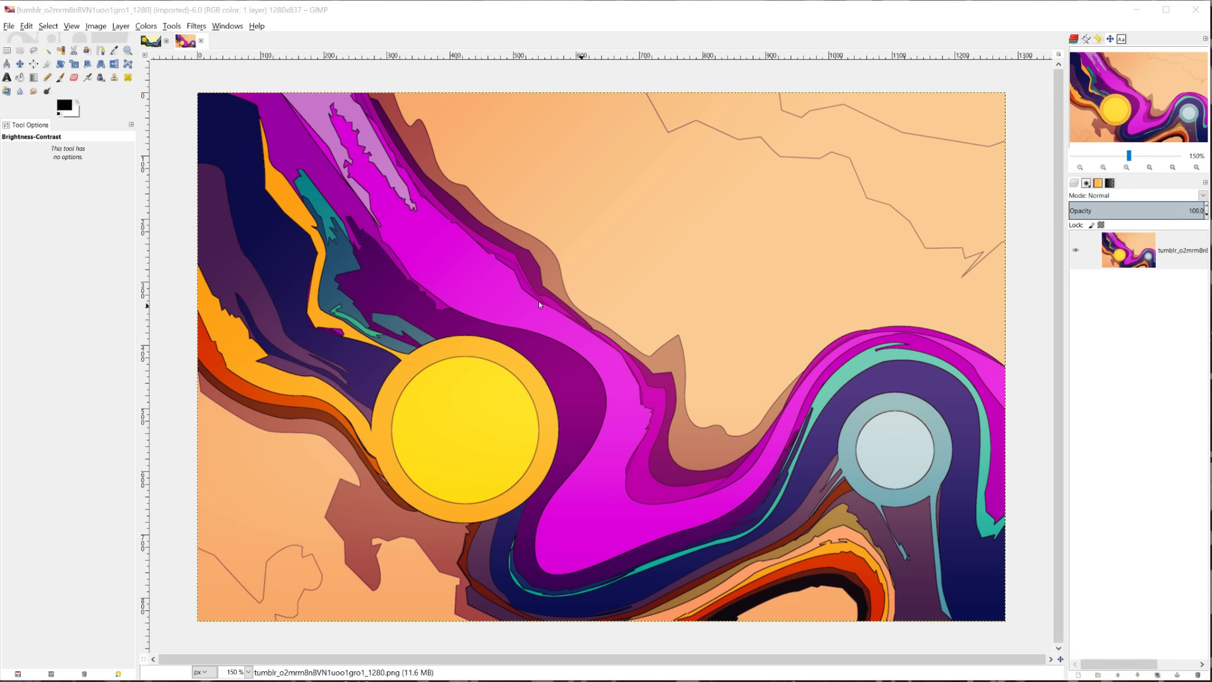
pyautogui.click(152, 42)
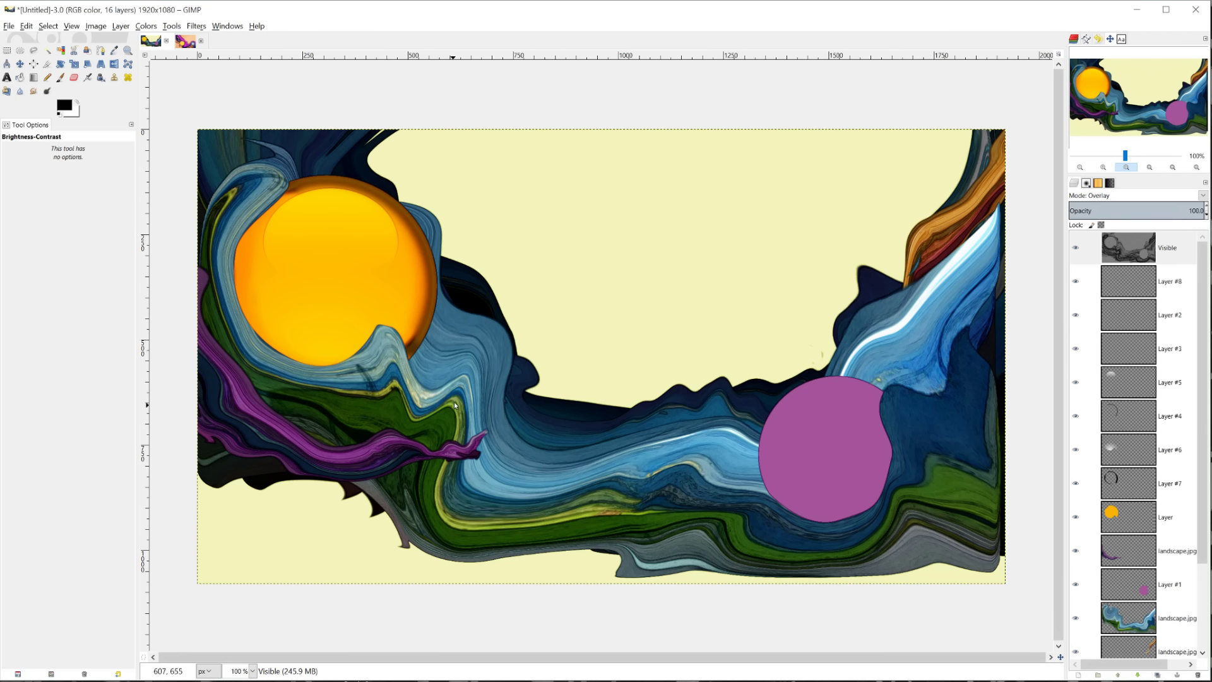
# Zoom to 150% and start a path with curved anchors over the band's top, left and lower edge.
pyautogui.scroll(1, 459, 402)
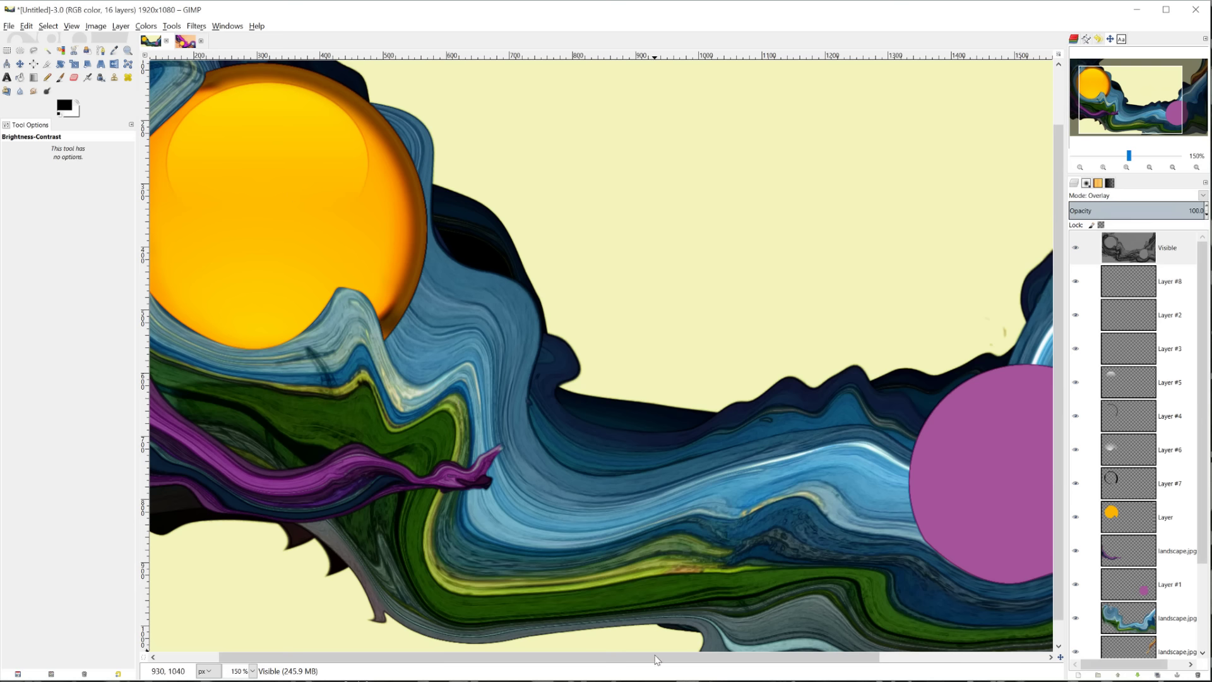
pyautogui.moveTo(657, 657); pyautogui.dragTo(580, 656)
pyautogui.scroll(1, 328, 366)
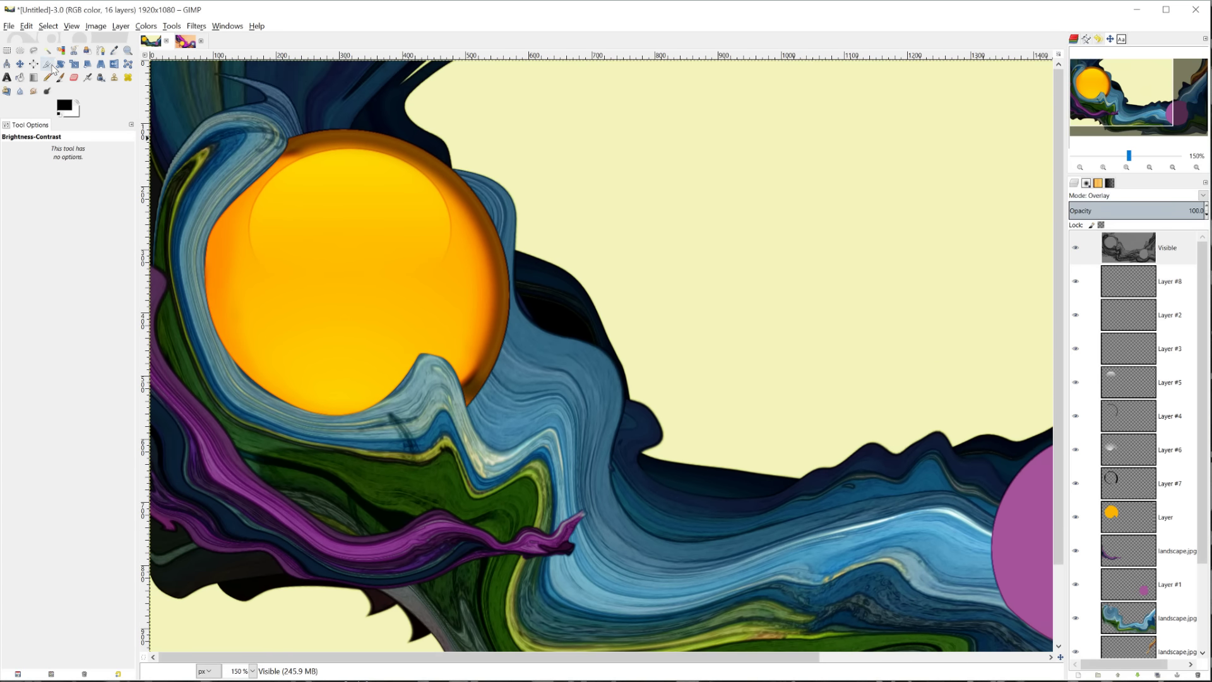
pyautogui.click(102, 52)
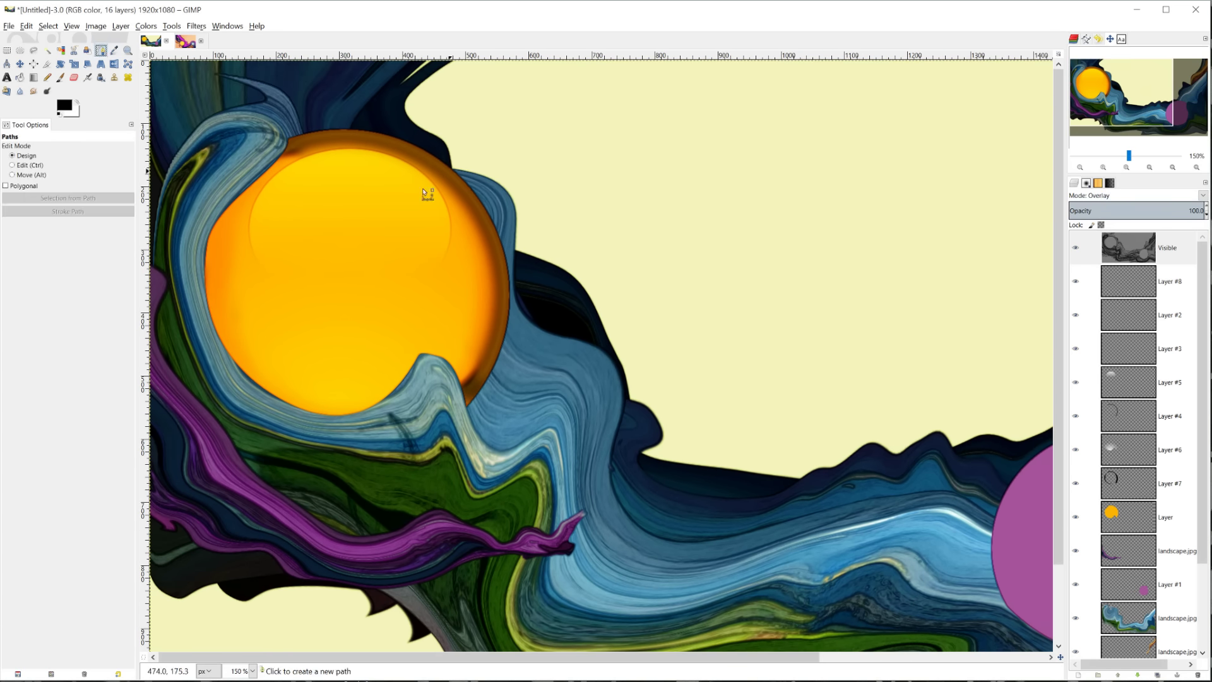
pyautogui.click(237, 112)
pyautogui.moveTo(283, 154); pyautogui.dragTo(262, 192)
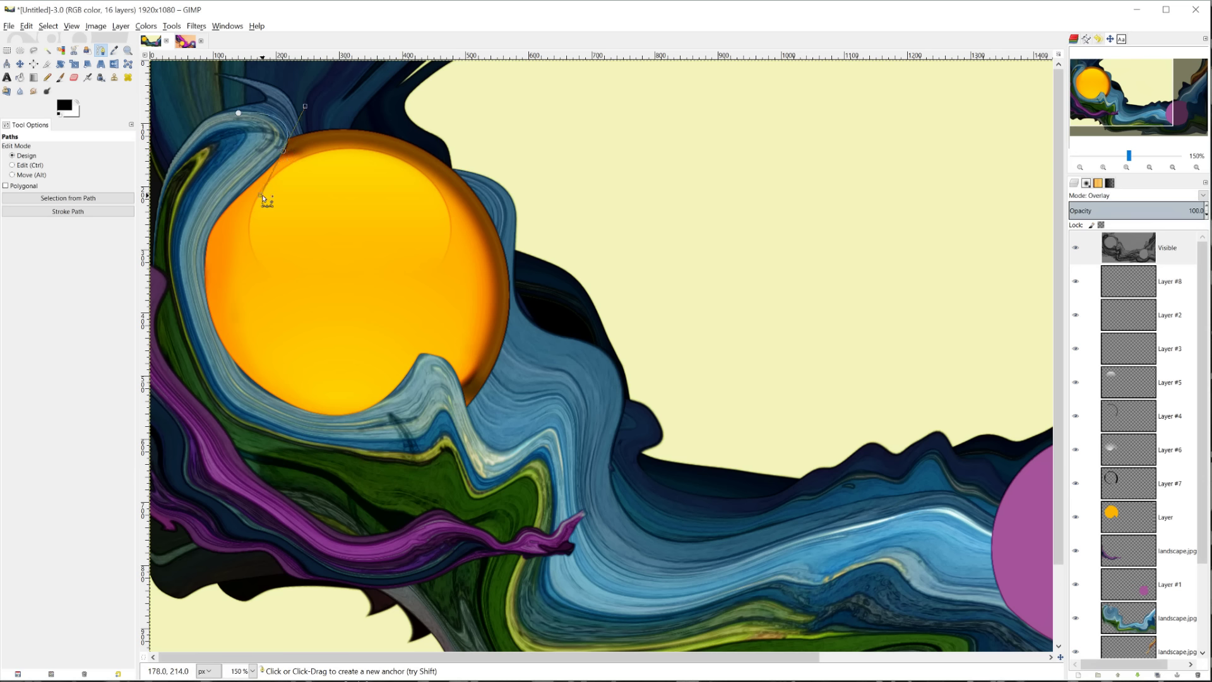
pyautogui.moveTo(205, 240); pyautogui.dragTo(205, 271)
pyautogui.moveTo(271, 393); pyautogui.dragTo(454, 375)
# Anchor the band's lower-left and left sides, close the path, and convert it to a selection.
pyautogui.moveTo(483, 440); pyautogui.dragTo(496, 452)
pyautogui.click(420, 434)
pyautogui.click(362, 452)
pyautogui.click(258, 422)
pyautogui.click(218, 375)
pyautogui.moveTo(183, 290); pyautogui.dragTo(177, 247)
pyautogui.click(183, 172)
pyautogui.click(208, 119)
pyautogui.keyDown('ctrl'); pyautogui.click(238, 113); pyautogui.keyUp('ctrl')
pyautogui.rightClick(241, 140)
pyautogui.click(89, 197)
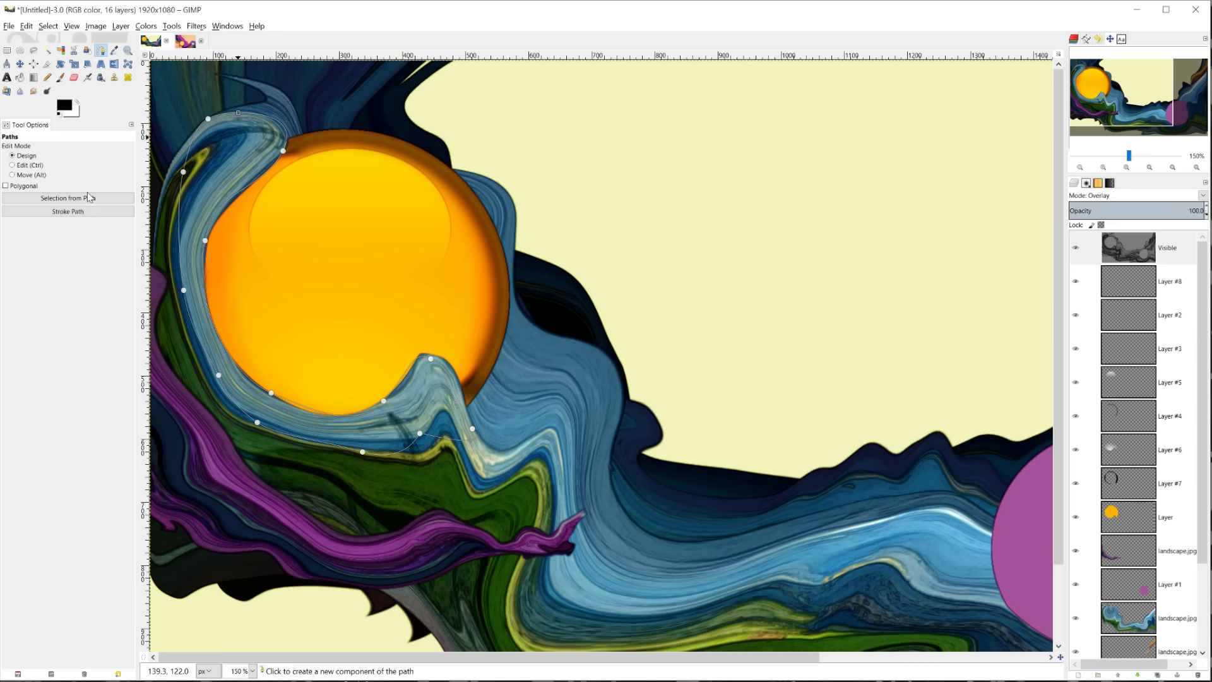
pyautogui.click(92, 199)
# Add a new empty Layer #9 above the Visible layer.
pyautogui.click(1087, 247)
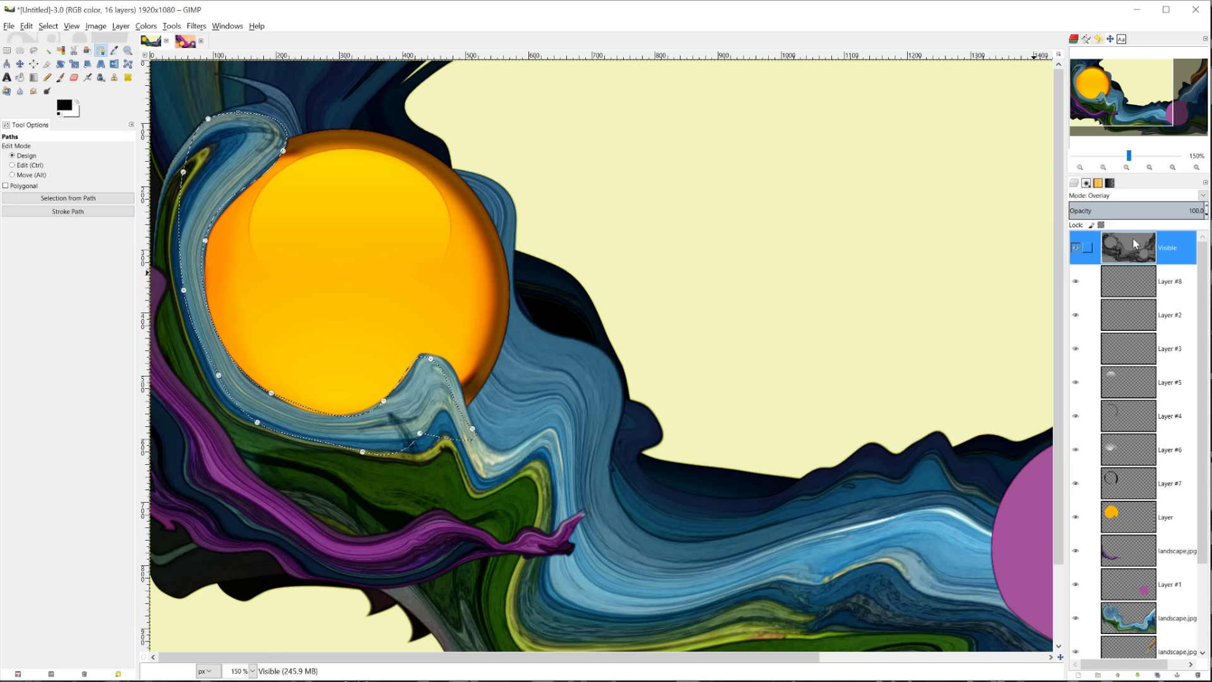
pyautogui.click(1081, 675)
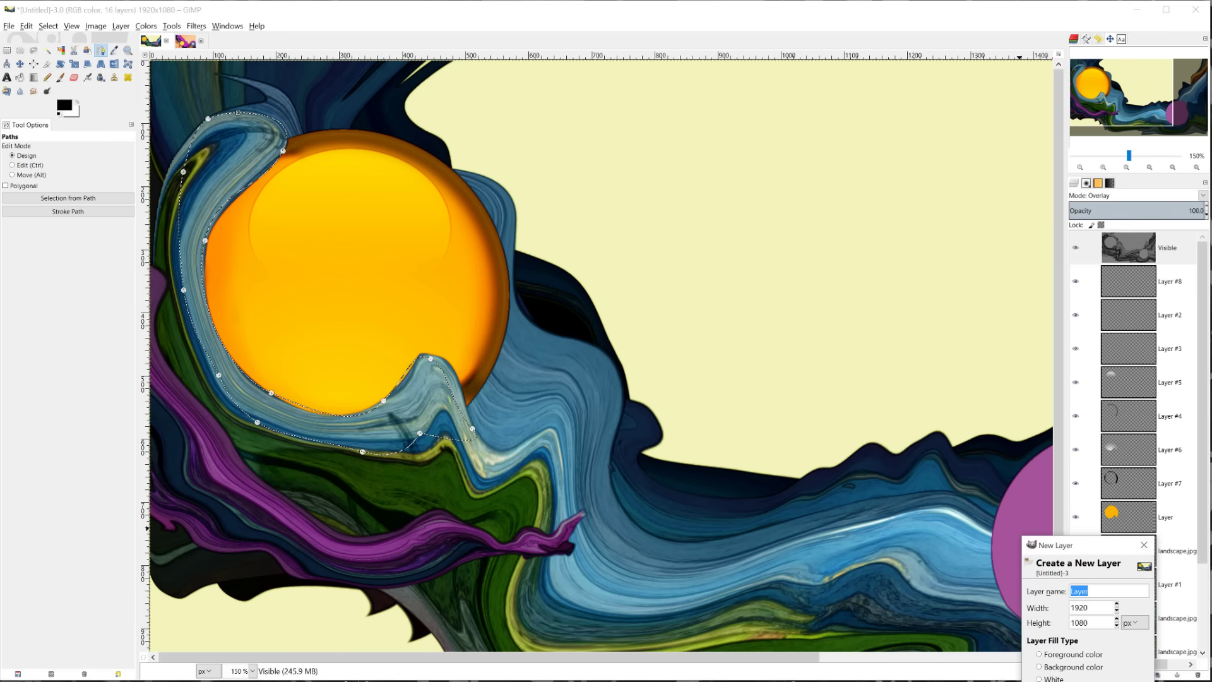
pyautogui.press('Return')
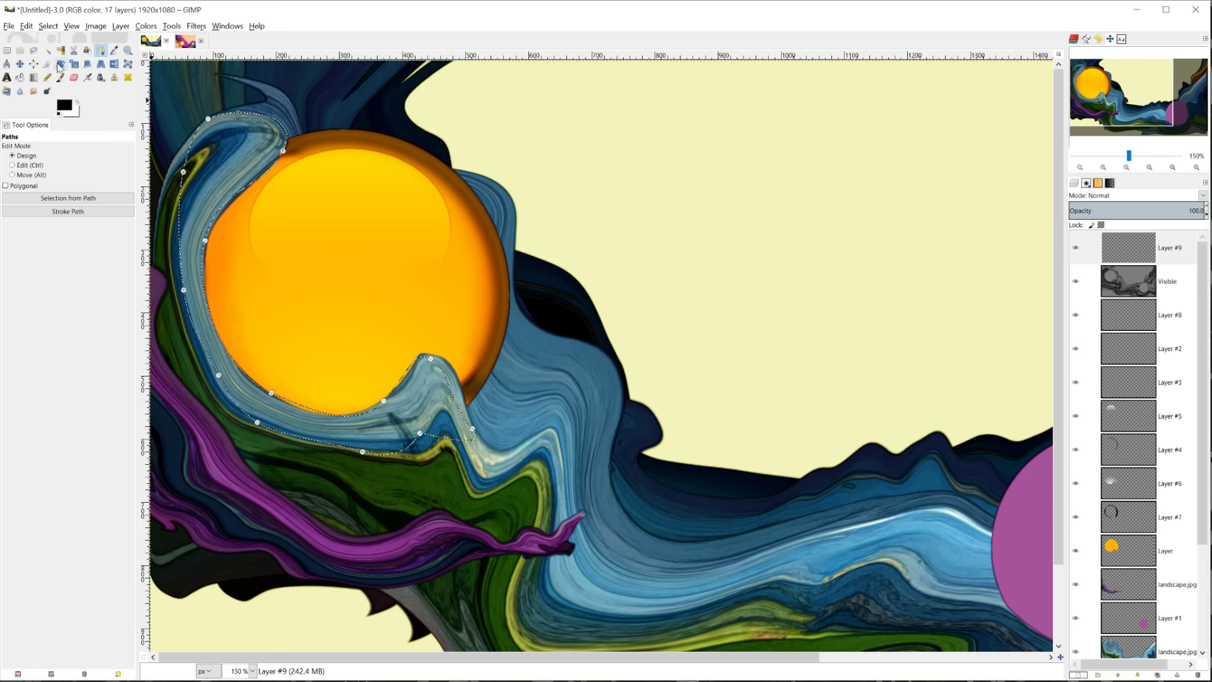
# Sample a blue-grey from the landscape layer and bucket-fill the selected band on Layer #9.
pyautogui.click(114, 50)
pyautogui.scroll(-4, 1140, 589)
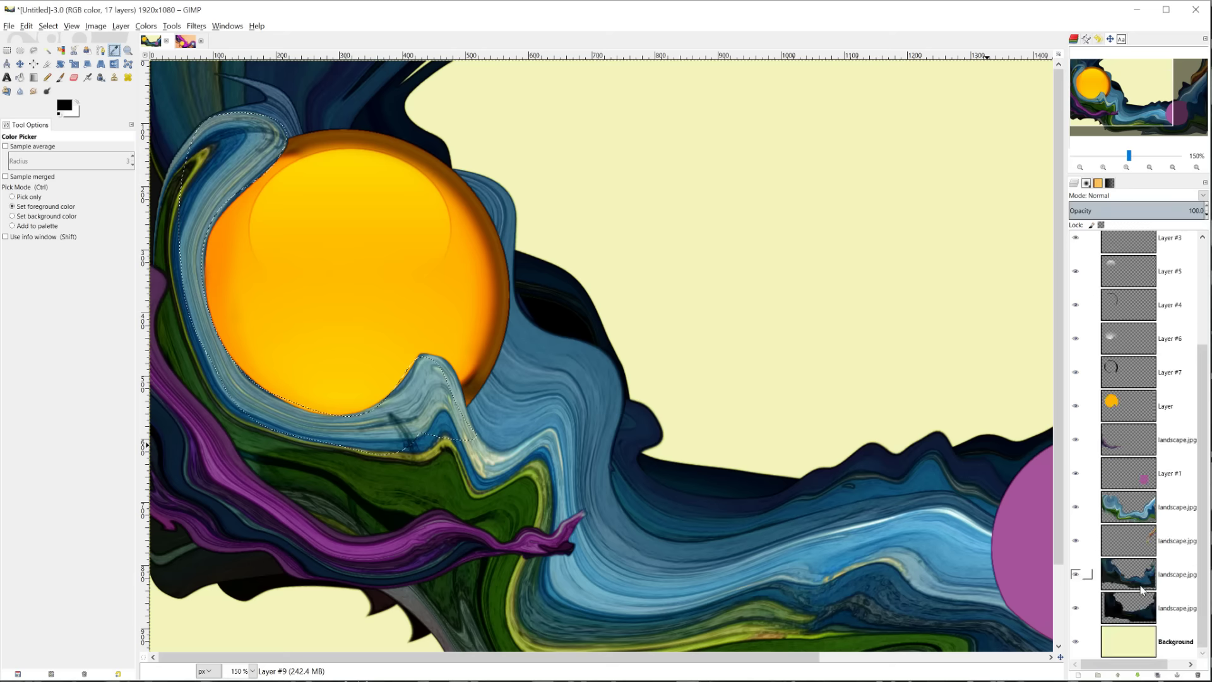
pyautogui.click(1137, 511)
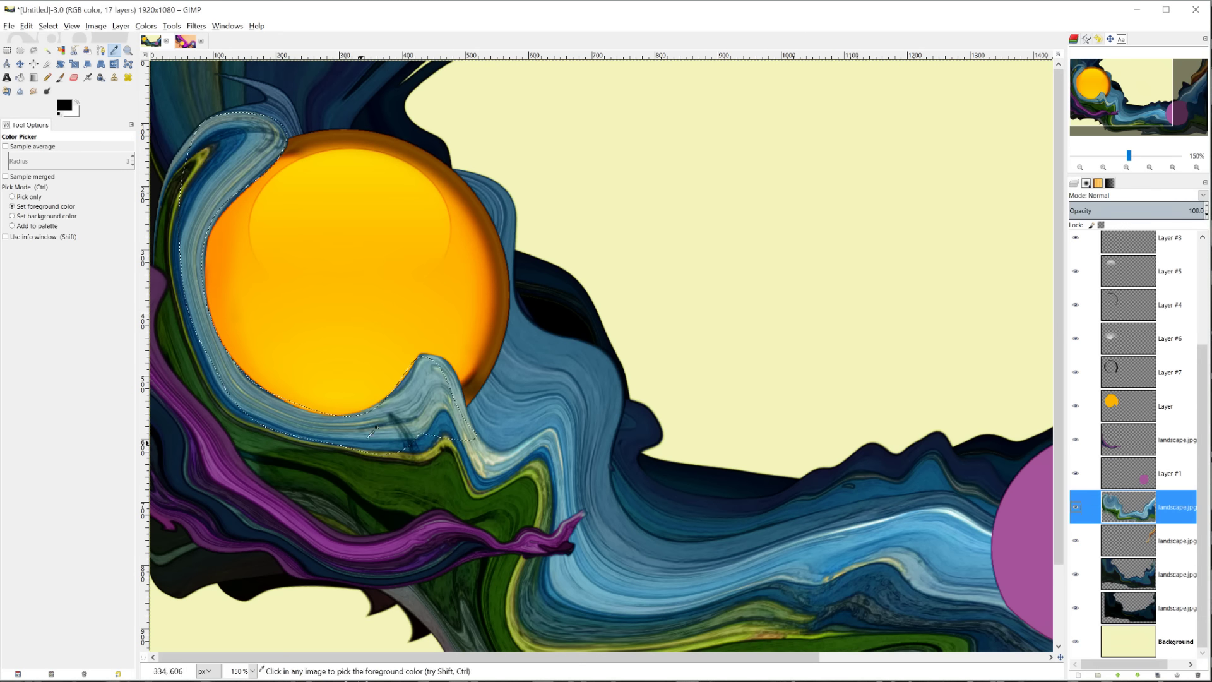
pyautogui.click(426, 372)
pyautogui.press('Home')
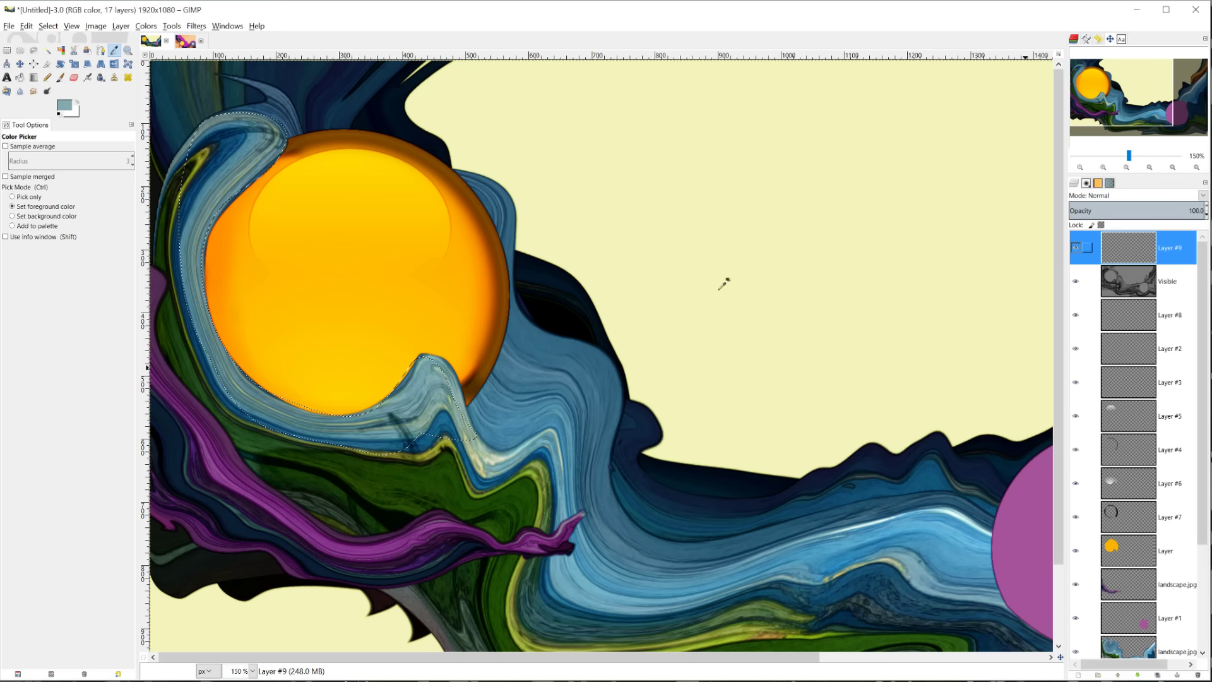
pyautogui.click(20, 77)
pyautogui.click(386, 420)
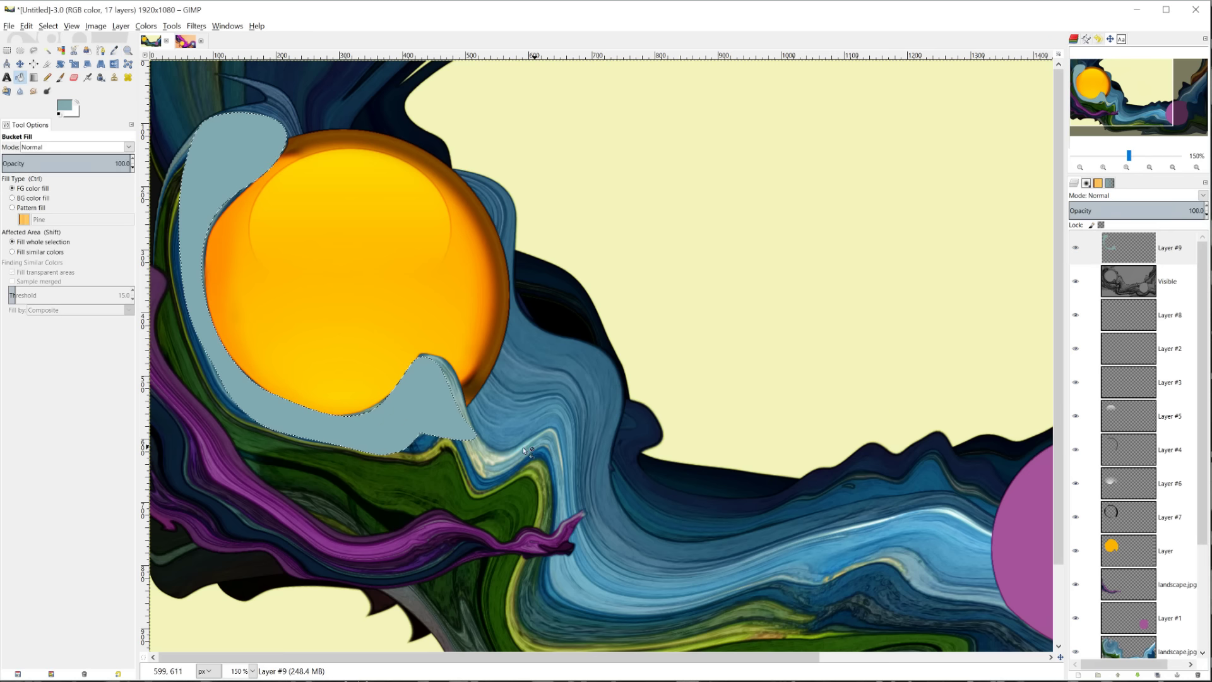
pyautogui.hotkey('ctrl', 'pagedown')
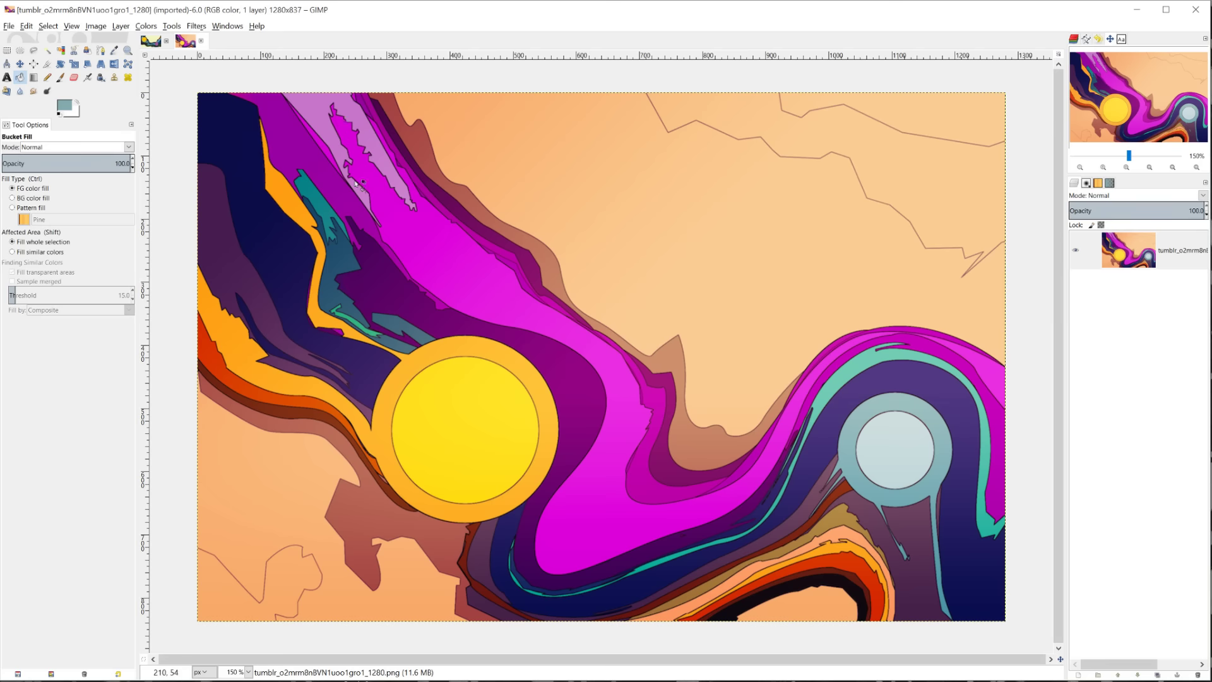
pyautogui.scroll(1, 386, 229)
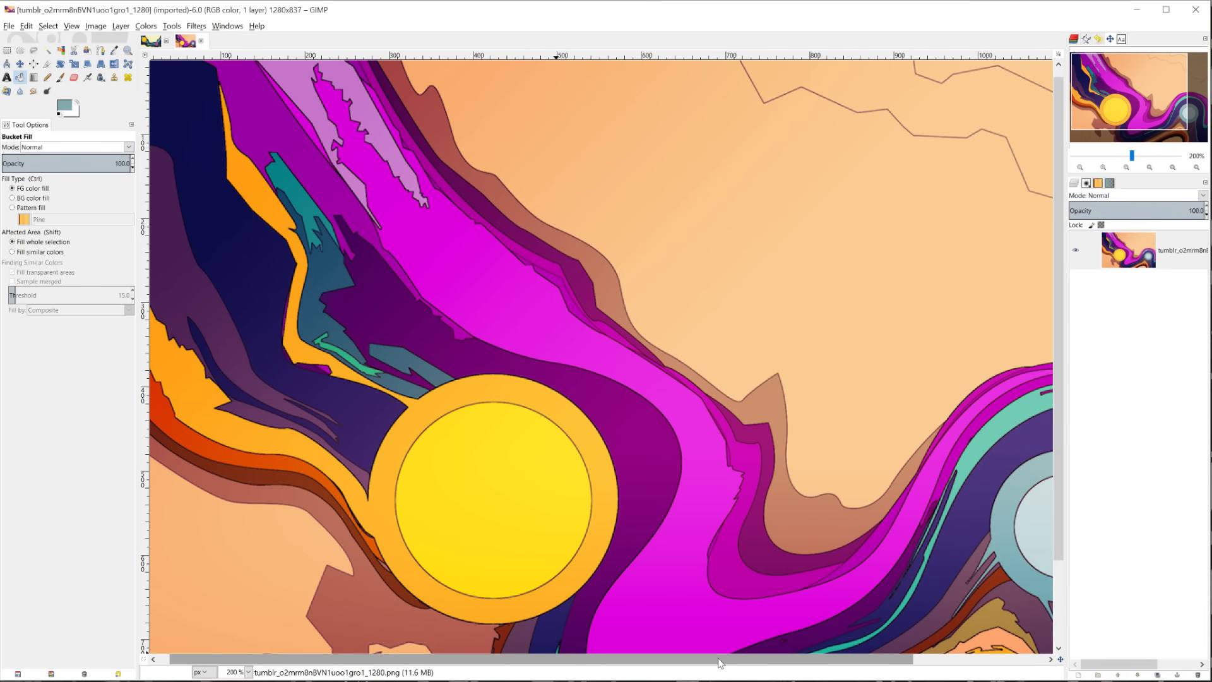
pyautogui.hscroll(-1, 720, 663)
pyautogui.scroll(1, 348, 183)
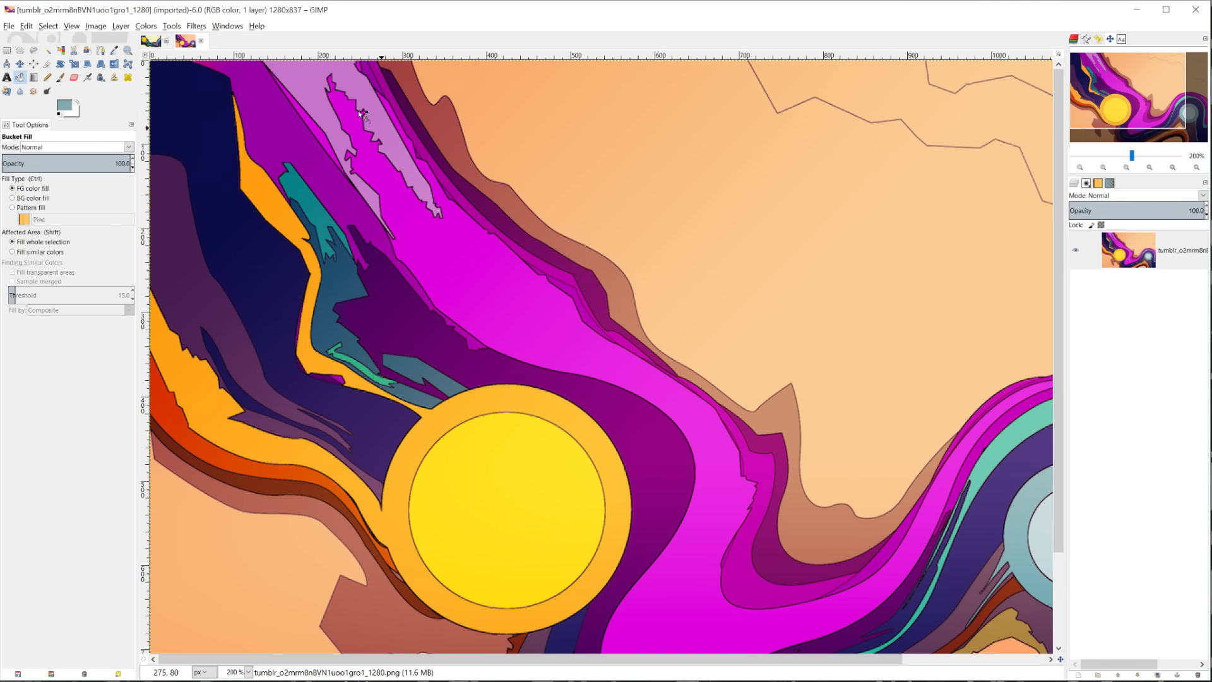
pyautogui.scroll(-1, 538, 252)
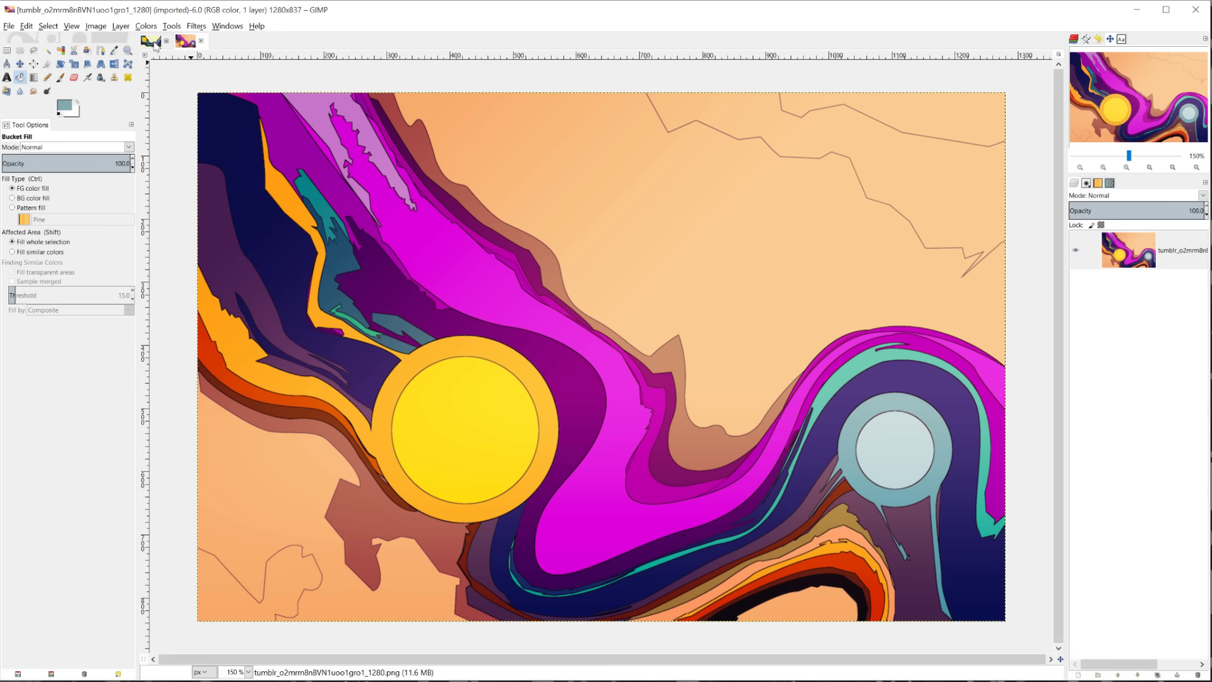
# Switch back to the Untitled landscape at 100% zoom and hide Layer #9's blue-grey fill.
pyautogui.click(154, 43)
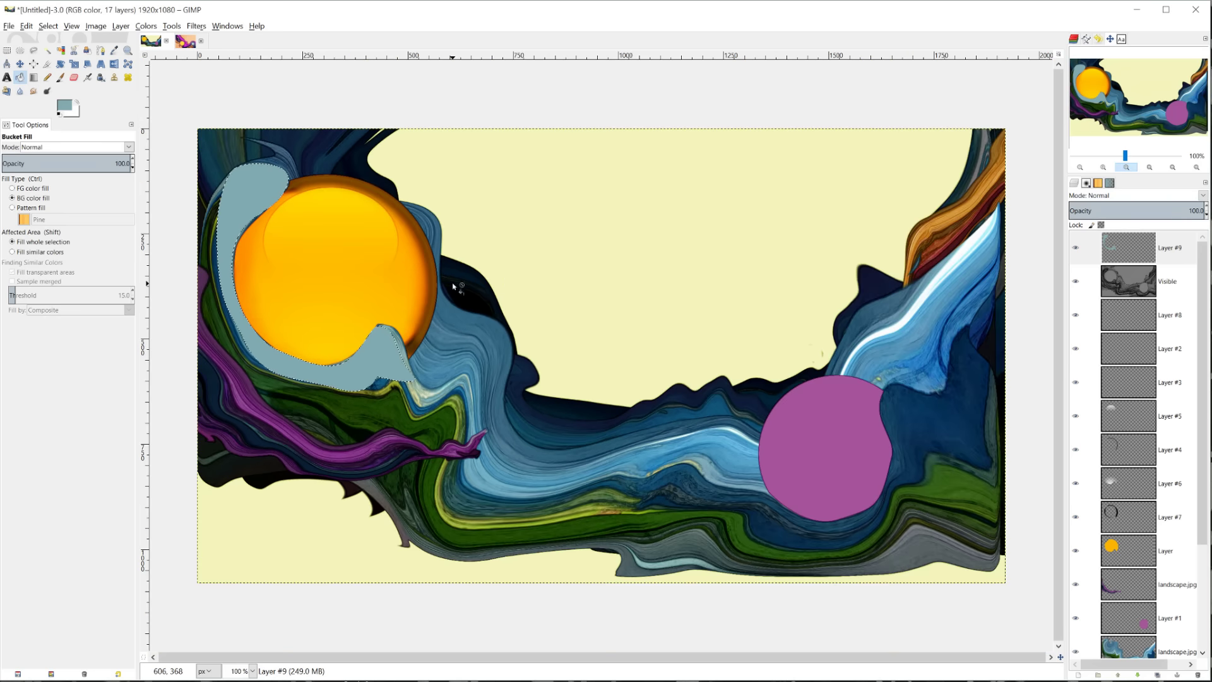
pyautogui.press('1')
pyautogui.click(1075, 250)
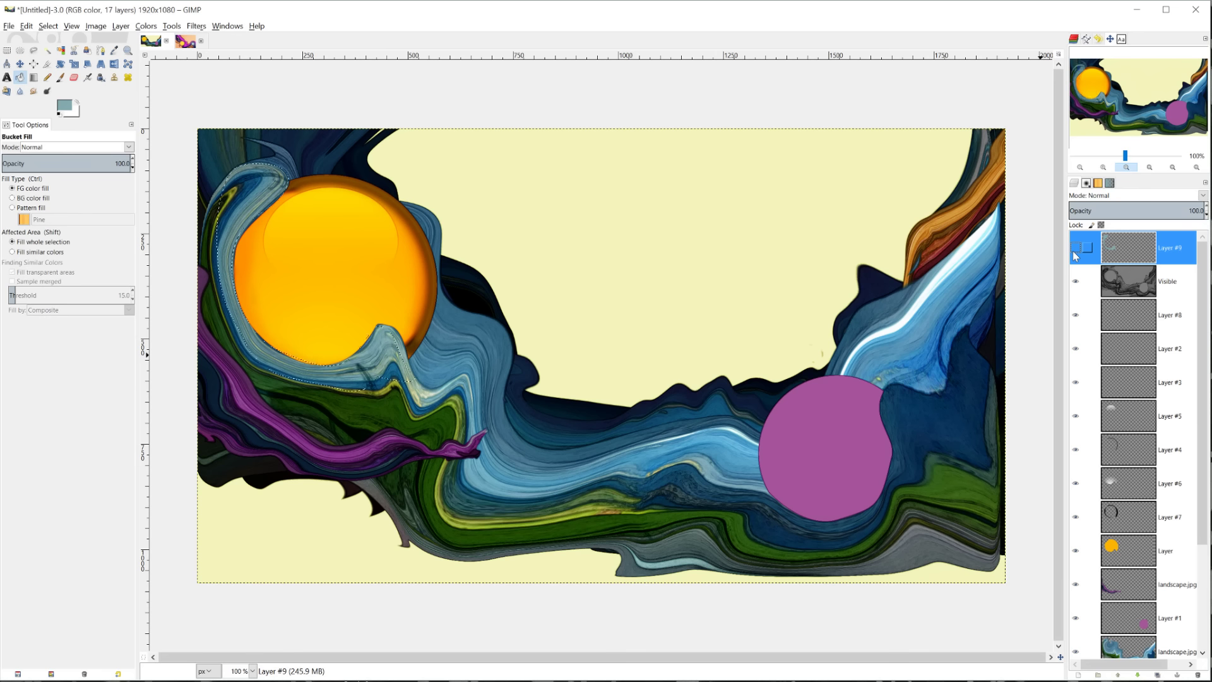